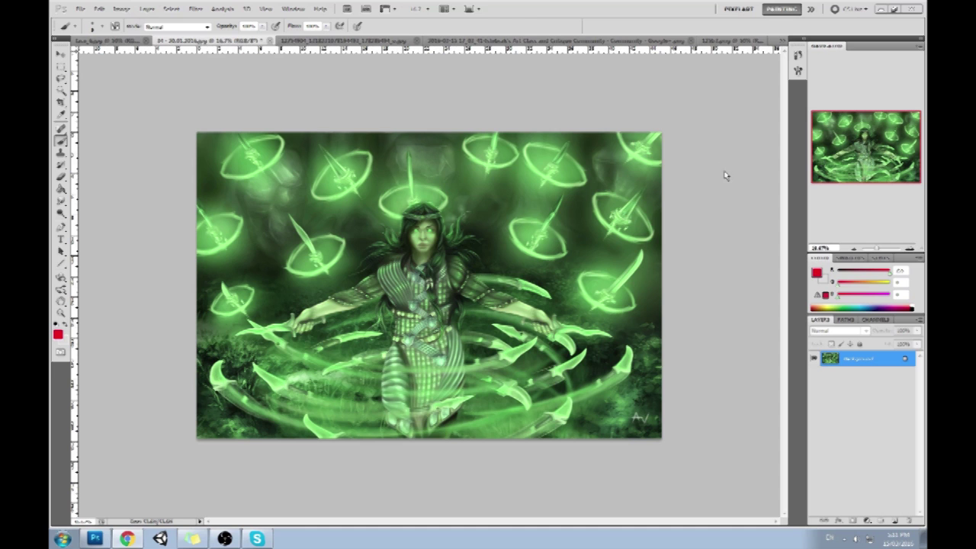
Choose a different brush tip for the Brush tool from the preset list.
{"action": "right_click", "coordinate": [608, 158]}
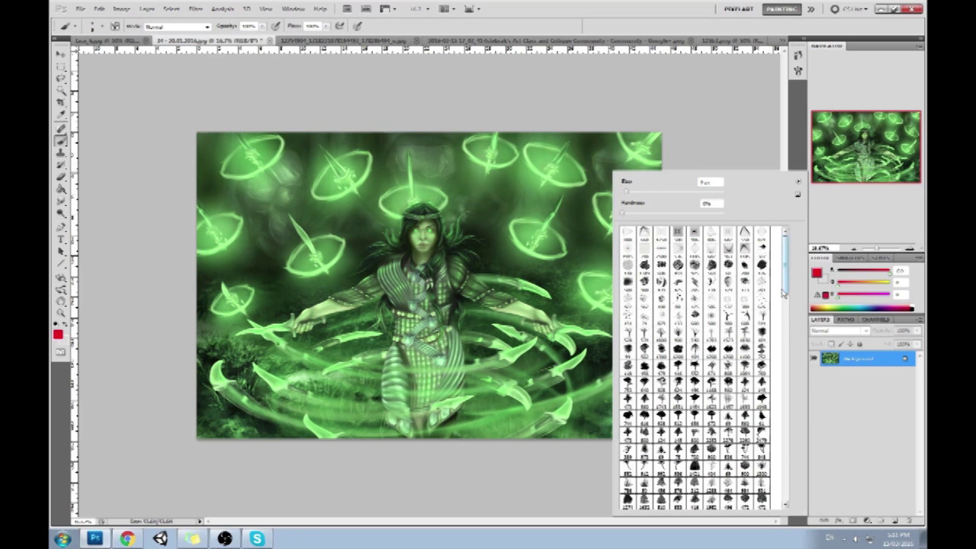
{"action": "mouse_move", "coordinate": [786, 263]}
{"action": "left_mouse_down"}
{"action": "mouse_move", "coordinate": [786, 434]}
{"action": "mouse_move", "coordinate": [775, 505]}
{"action": "left_mouse_up"}
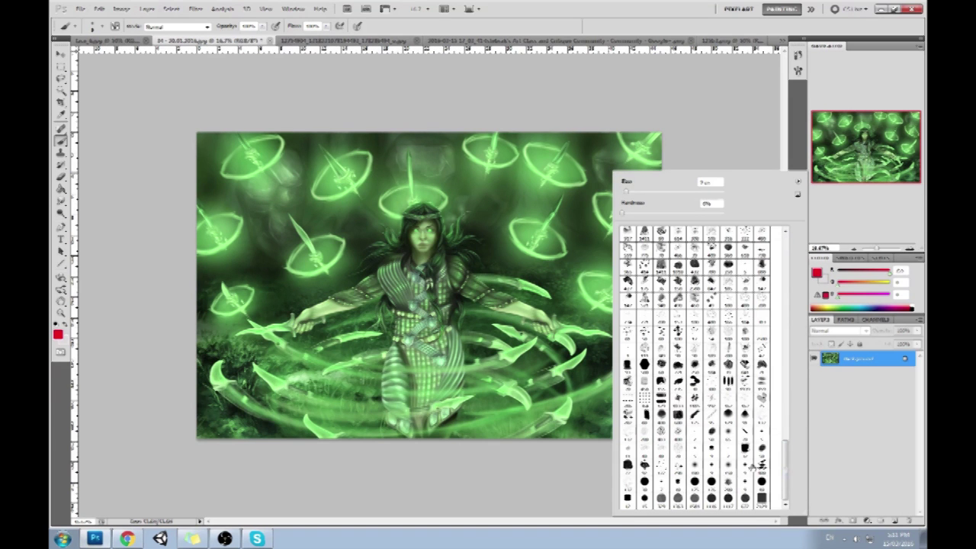
{"action": "left_click", "coordinate": [744, 136]}
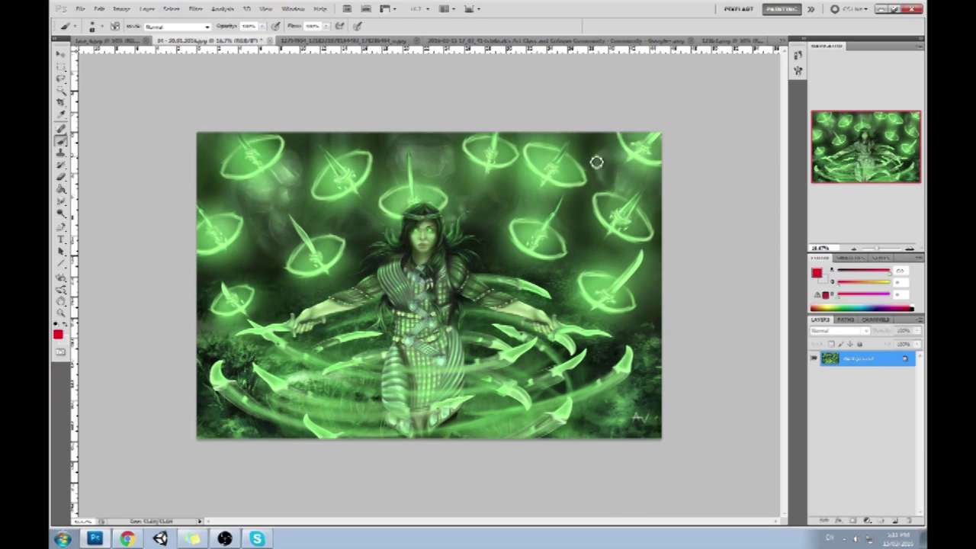
Mark the bright glowing swords and rings around the character with red brush strokes.
{"action": "left_click_drag", "start_coordinate": [651, 137], "coordinate": [639, 152]}
{"action": "mouse_move", "coordinate": [573, 159]}
{"action": "left_mouse_down"}
{"action": "mouse_move", "coordinate": [555, 185]}
{"action": "mouse_move", "coordinate": [572, 160]}
{"action": "left_mouse_up"}
{"action": "mouse_move", "coordinate": [616, 199]}
{"action": "left_mouse_down"}
{"action": "mouse_move", "coordinate": [608, 213]}
{"action": "mouse_move", "coordinate": [549, 227]}
{"action": "left_mouse_up"}
{"action": "left_click_drag", "start_coordinate": [624, 280], "coordinate": [604, 291]}
{"action": "mouse_move", "coordinate": [515, 162]}
{"action": "left_mouse_down"}
{"action": "mouse_move", "coordinate": [486, 182]}
{"action": "mouse_move", "coordinate": [474, 135]}
{"action": "mouse_move", "coordinate": [424, 164]}
{"action": "mouse_move", "coordinate": [492, 214]}
{"action": "left_mouse_up"}
{"action": "mouse_move", "coordinate": [569, 151]}
{"action": "left_mouse_down"}
{"action": "mouse_move", "coordinate": [531, 219]}
{"action": "mouse_move", "coordinate": [652, 240]}
{"action": "mouse_move", "coordinate": [188, 225]}
{"action": "mouse_move", "coordinate": [326, 378]}
{"action": "left_mouse_up"}
Undo all the red marking strokes on the painting.
{"action": "key", "text": "ctrl+z"}
{"action": "key", "text": "ctrl+alt+z"}
{"action": "key", "text": "ctrl+alt+z"}
{"action": "key", "text": "ctrl+alt+z"}
{"action": "key", "text": "ctrl+alt+z"}
{"action": "key", "text": "ctrl+alt+z"}
{"action": "key", "text": "ctrl+alt+z"}
{"action": "key", "text": "ctrl+alt+z"}
{"action": "key", "text": "ctrl+alt+z"}
{"action": "key", "text": "ctrl+alt+z"}
{"action": "key", "text": "ctrl+alt+z"}
Add a new layer and set its blend mode to Darken.
{"action": "left_click", "coordinate": [898, 520]}
{"action": "left_click", "coordinate": [836, 331]}
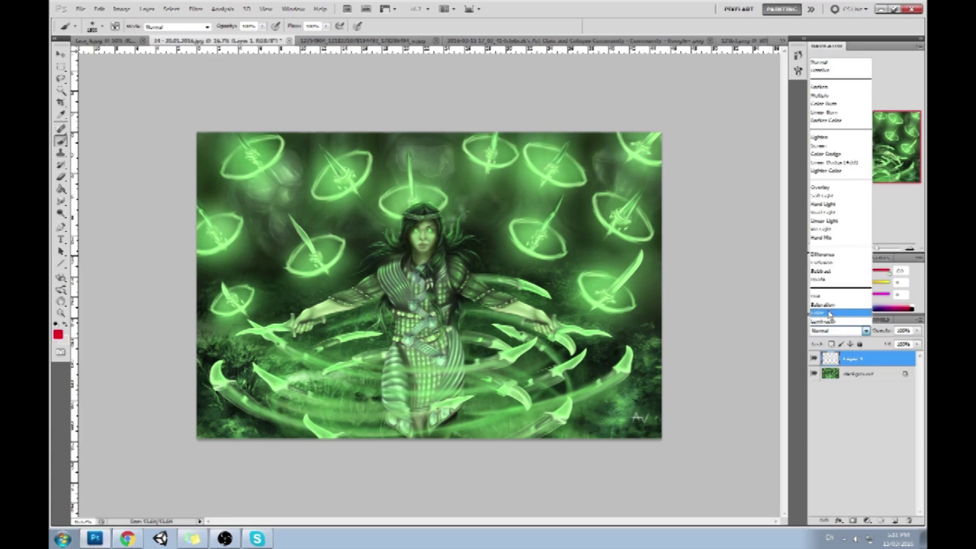
{"action": "left_click", "coordinate": [821, 86]}
Sample the background's dark green and brush it at low opacity over the outer swords, blades and image edges to mute them.
{"action": "left_click", "coordinate": [593, 146], "text": "alt"}
{"action": "mouse_move", "coordinate": [262, 26]}
{"action": "left_mouse_down"}
{"action": "mouse_move", "coordinate": [255, 38]}
{"action": "mouse_move", "coordinate": [231, 38]}
{"action": "left_mouse_up"}
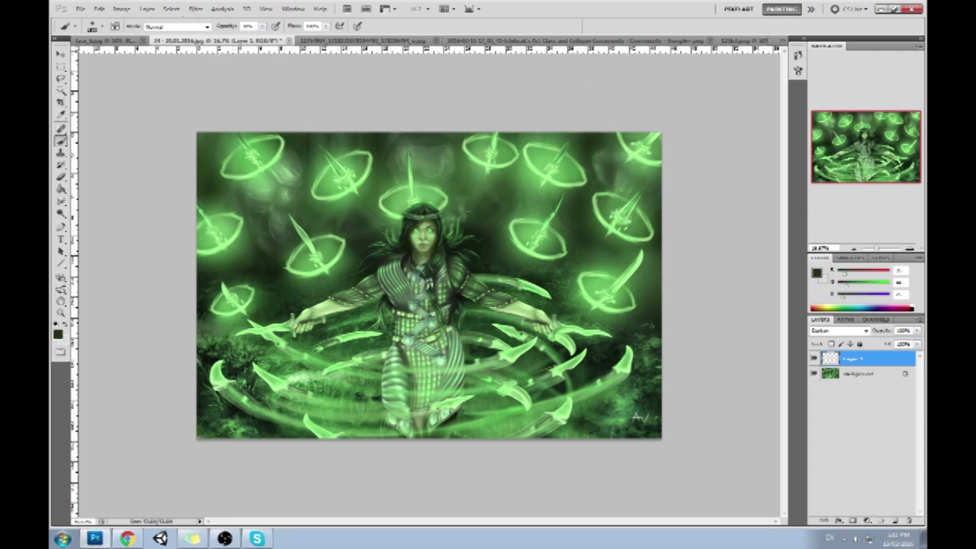
{"action": "mouse_move", "coordinate": [631, 304]}
{"action": "left_mouse_down"}
{"action": "mouse_move", "coordinate": [623, 252]}
{"action": "mouse_move", "coordinate": [549, 179]}
{"action": "mouse_move", "coordinate": [427, 172]}
{"action": "left_mouse_up"}
{"action": "mouse_move", "coordinate": [640, 229]}
{"action": "left_mouse_down"}
{"action": "mouse_move", "coordinate": [624, 179]}
{"action": "mouse_move", "coordinate": [376, 130]}
{"action": "mouse_move", "coordinate": [235, 290]}
{"action": "mouse_move", "coordinate": [283, 168]}
{"action": "mouse_move", "coordinate": [241, 335]}
{"action": "left_mouse_up"}
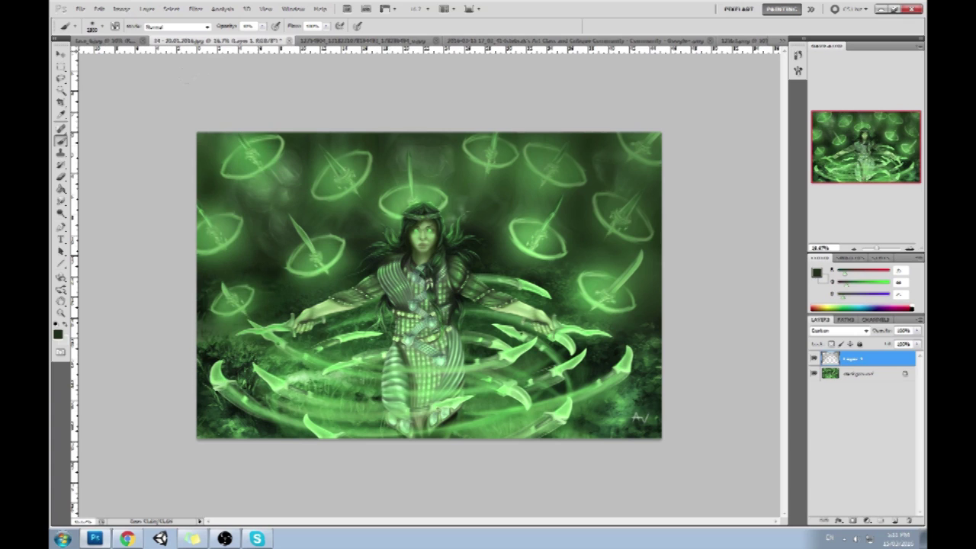
{"action": "mouse_move", "coordinate": [278, 149]}
{"action": "left_mouse_down"}
{"action": "mouse_move", "coordinate": [259, 153]}
{"action": "mouse_move", "coordinate": [175, 306]}
{"action": "mouse_move", "coordinate": [219, 364]}
{"action": "mouse_move", "coordinate": [305, 423]}
{"action": "left_mouse_up"}
{"action": "mouse_move", "coordinate": [135, 233]}
{"action": "left_mouse_down"}
{"action": "mouse_move", "coordinate": [328, 411]}
{"action": "mouse_move", "coordinate": [158, 347]}
{"action": "mouse_move", "coordinate": [343, 419]}
{"action": "mouse_move", "coordinate": [520, 462]}
{"action": "mouse_move", "coordinate": [640, 411]}
{"action": "mouse_move", "coordinate": [708, 277]}
{"action": "left_mouse_up"}
{"action": "mouse_move", "coordinate": [571, 427]}
{"action": "left_mouse_down"}
{"action": "mouse_move", "coordinate": [591, 385]}
{"action": "mouse_move", "coordinate": [627, 217]}
{"action": "left_mouse_up"}
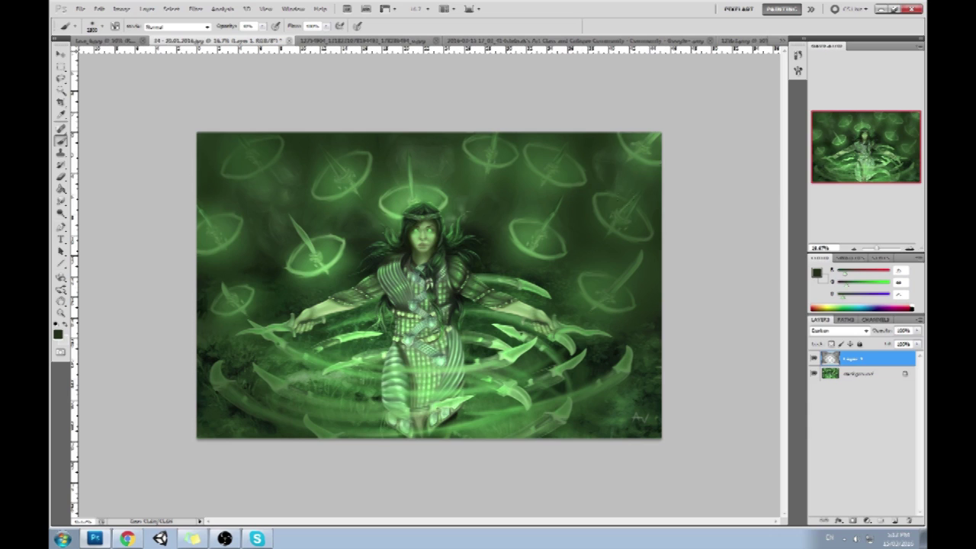
{"action": "left_click", "coordinate": [661, 122]}
{"action": "left_click_drag", "start_coordinate": [660, 114], "coordinate": [602, 76]}
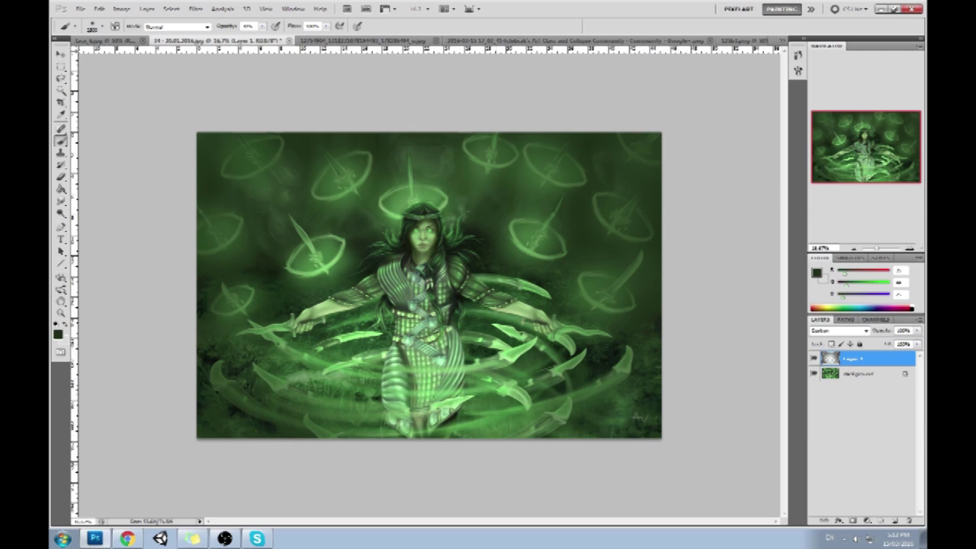
Partially erase the darkening layer over the floating sword hilts with a large, soft Eraser at reduced opacity.
{"action": "key", "text": "e"}
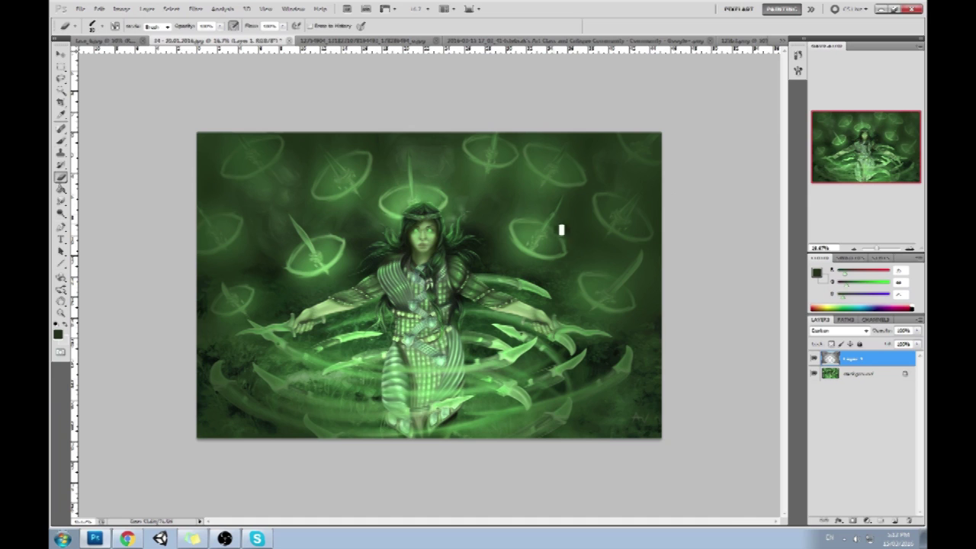
{"action": "right_click", "coordinate": [577, 231]}
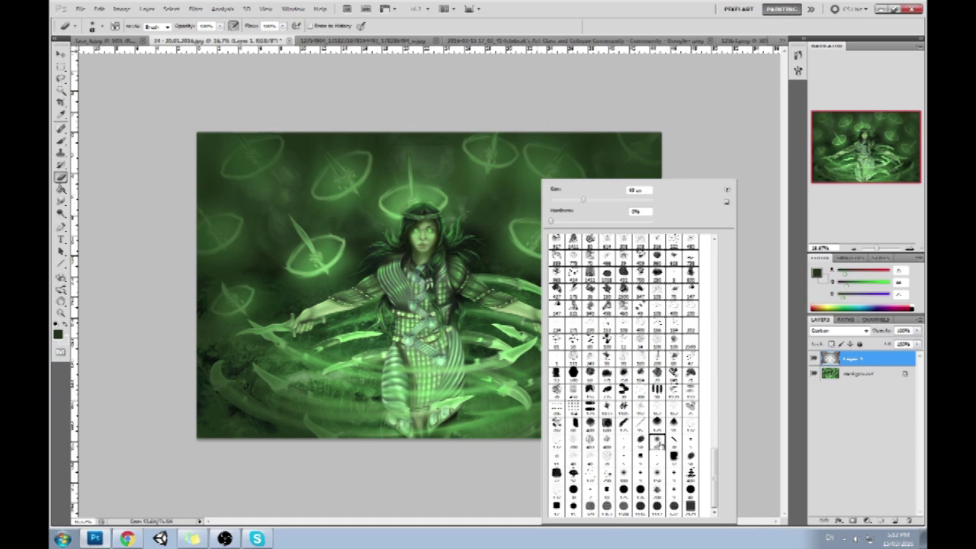
{"action": "left_click", "coordinate": [764, 348]}
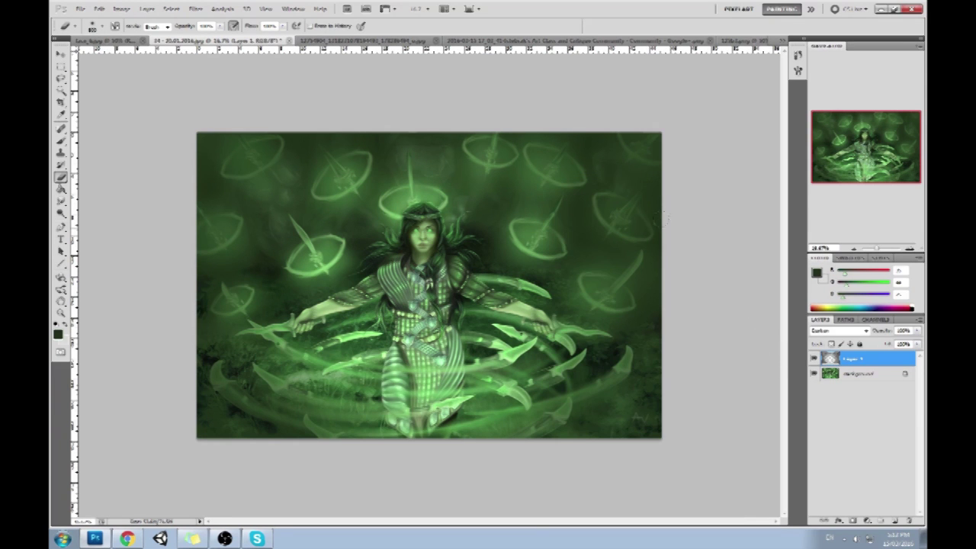
{"action": "left_click", "coordinate": [220, 26]}
{"action": "left_click_drag", "start_coordinate": [219, 36], "coordinate": [195, 36]}
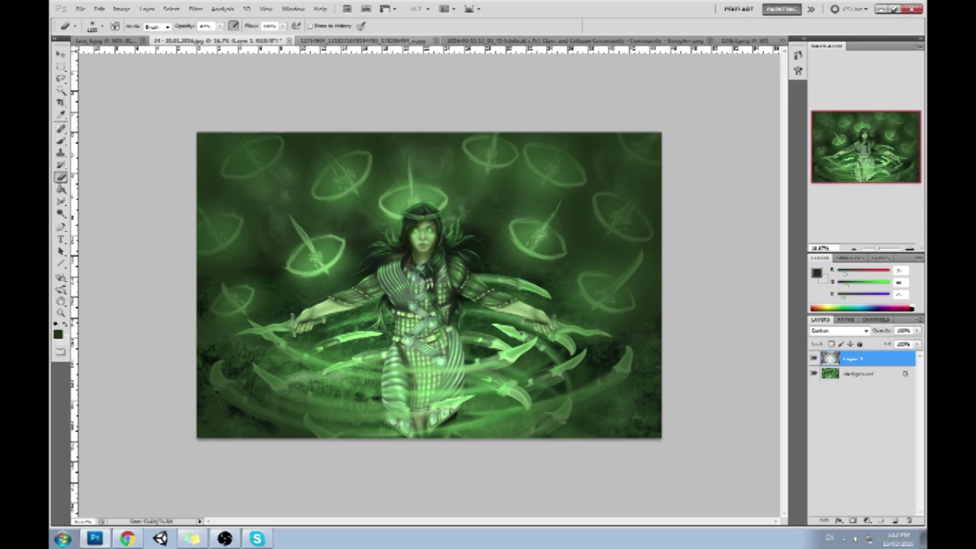
{"action": "mouse_move", "coordinate": [550, 168]}
{"action": "left_mouse_down"}
{"action": "mouse_move", "coordinate": [549, 177]}
{"action": "mouse_move", "coordinate": [532, 163]}
{"action": "mouse_move", "coordinate": [567, 185]}
{"action": "left_mouse_up"}
{"action": "left_click_drag", "start_coordinate": [619, 212], "coordinate": [620, 218]}
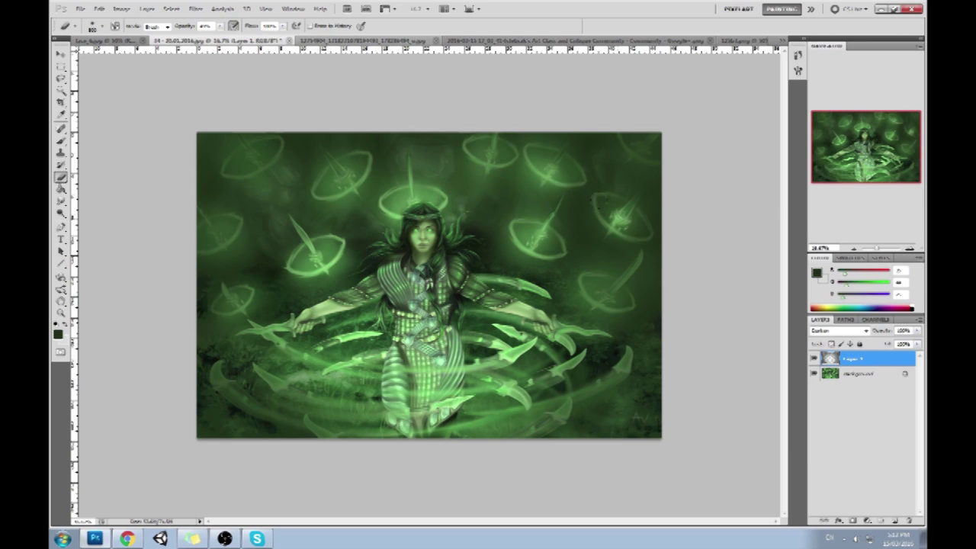
{"action": "mouse_move", "coordinate": [625, 136]}
{"action": "left_mouse_down"}
{"action": "mouse_move", "coordinate": [645, 145]}
{"action": "mouse_move", "coordinate": [629, 148]}
{"action": "left_mouse_up"}
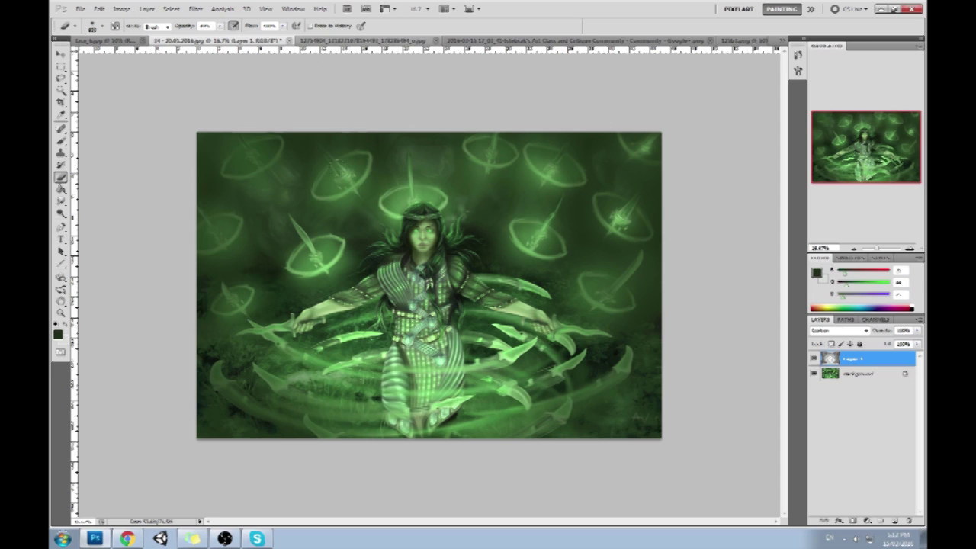
{"action": "left_click_drag", "start_coordinate": [254, 163], "coordinate": [247, 148]}
{"action": "mouse_move", "coordinate": [211, 226]}
{"action": "left_mouse_down"}
{"action": "mouse_move", "coordinate": [206, 235]}
{"action": "mouse_move", "coordinate": [208, 206]}
{"action": "left_mouse_up"}
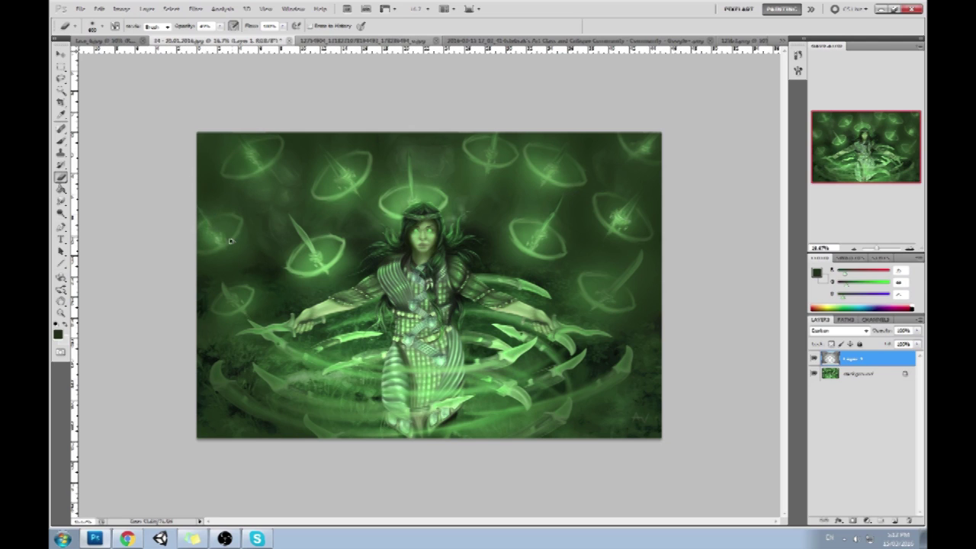
{"action": "mouse_move", "coordinate": [223, 239]}
{"action": "left_mouse_down"}
{"action": "mouse_move", "coordinate": [192, 211]}
{"action": "mouse_move", "coordinate": [217, 221]}
{"action": "mouse_move", "coordinate": [205, 247]}
{"action": "left_mouse_up"}
{"action": "left_click_drag", "start_coordinate": [236, 300], "coordinate": [233, 305]}
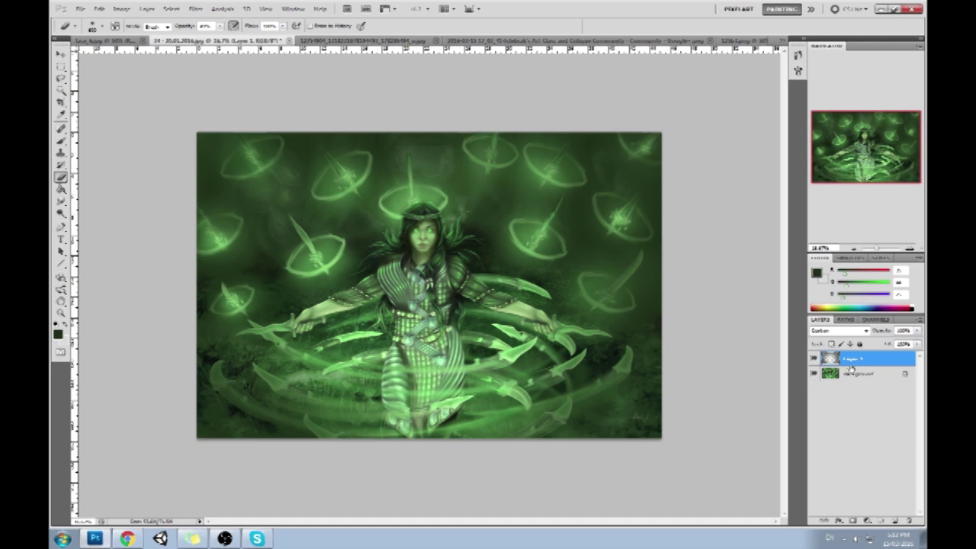
Compare the painting with and without the darkening layer, and merge that layer into the background.
{"action": "left_click", "coordinate": [814, 358]}
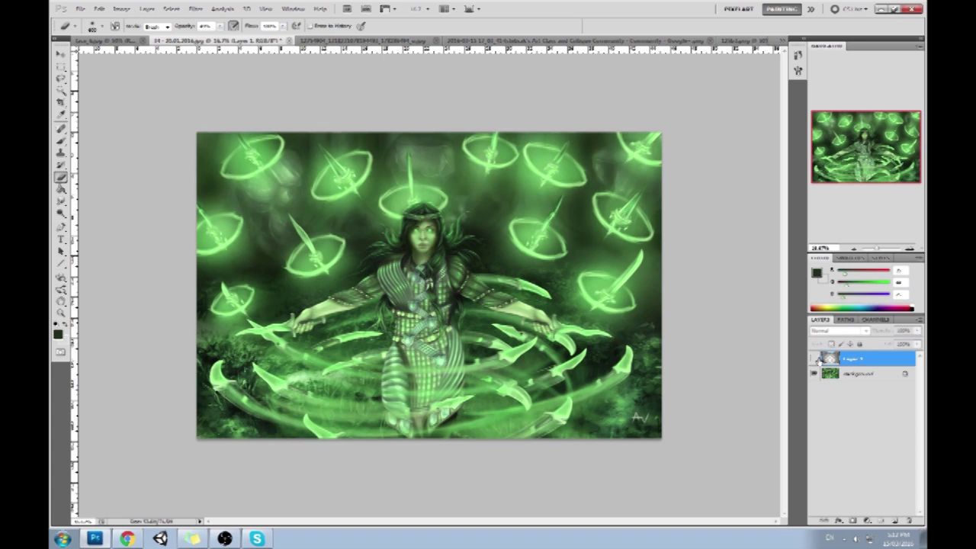
{"action": "left_click", "coordinate": [813, 358]}
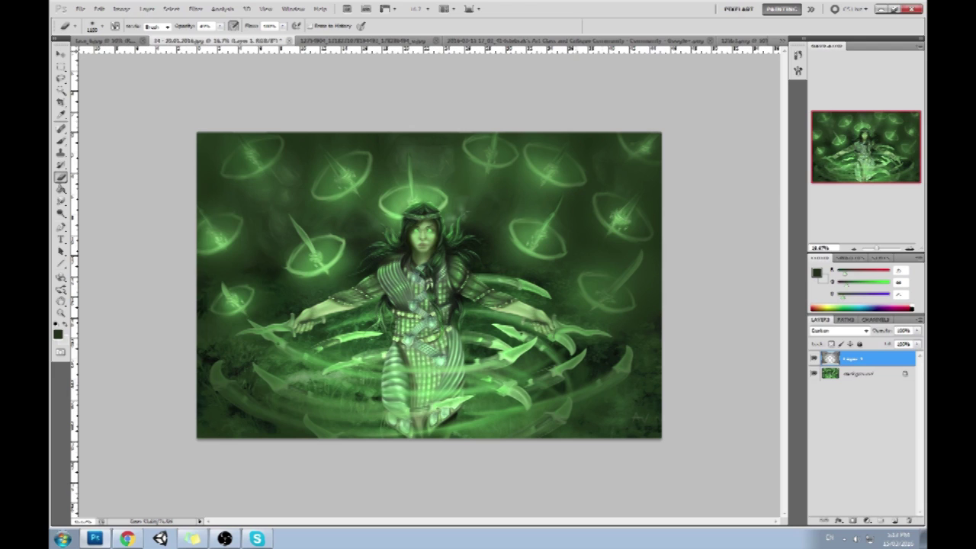
{"action": "right_click", "coordinate": [855, 356]}
{"action": "left_click", "coordinate": [856, 350]}
Brighten the character's eyes using the Dodge tool with an enlarged brush and the Highlights range.
{"action": "left_click", "coordinate": [60, 213]}
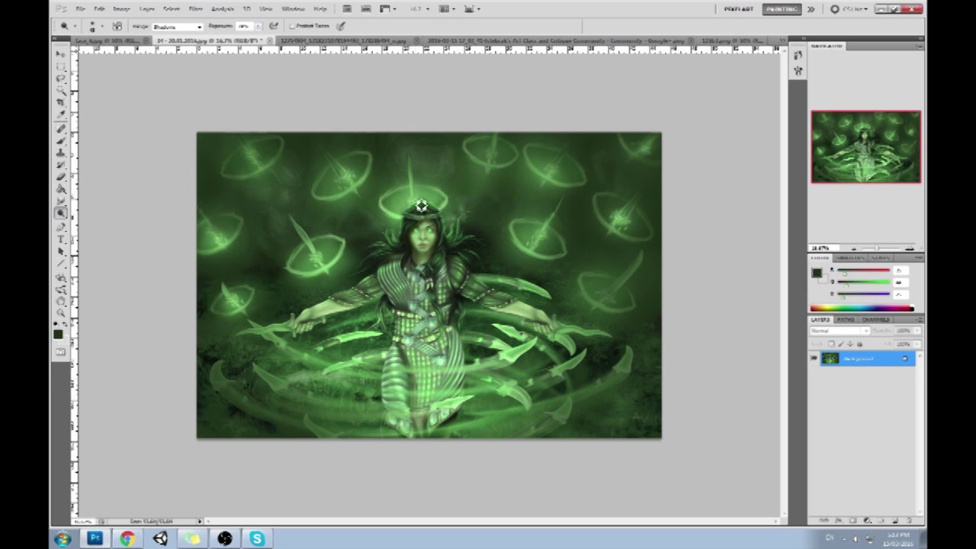
{"action": "key", "text": "bracketright"}
{"action": "key", "text": "bracketright"}
{"action": "key", "text": "bracketright"}
{"action": "key", "text": "bracketright"}
{"action": "key", "text": "bracketright"}
{"action": "key", "text": "bracketright"}
{"action": "key", "text": "bracketright"}
{"action": "key", "text": "bracketright"}
{"action": "key", "text": "bracketright"}
{"action": "key", "text": "bracketright"}
{"action": "key", "text": "bracketright"}
{"action": "key", "text": "bracketright"}
{"action": "key", "text": "bracketright"}
{"action": "left_click", "coordinate": [178, 26]}
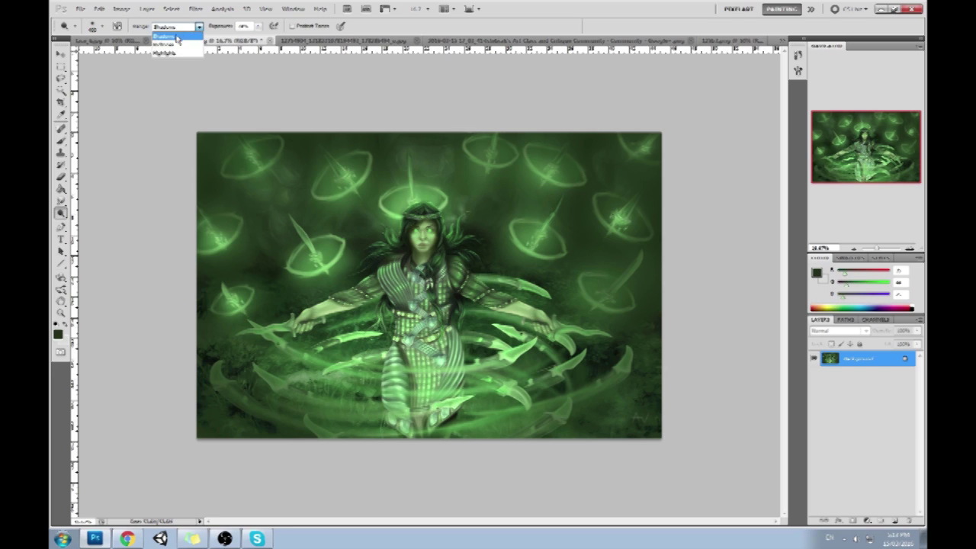
{"action": "left_click", "coordinate": [174, 53]}
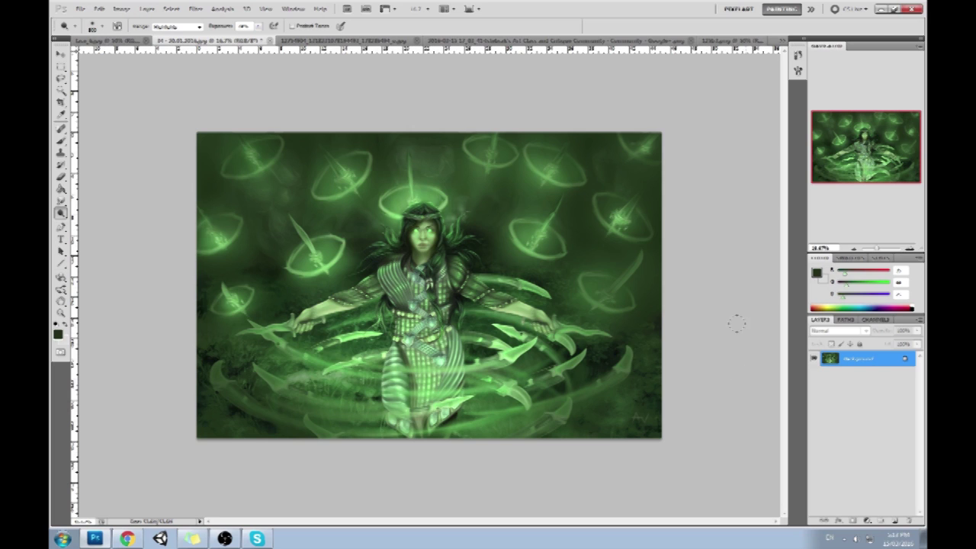
Shift the whole image's hue slightly toward a cooler green with Hue/Saturation.
{"action": "key", "text": "ctrl+u"}
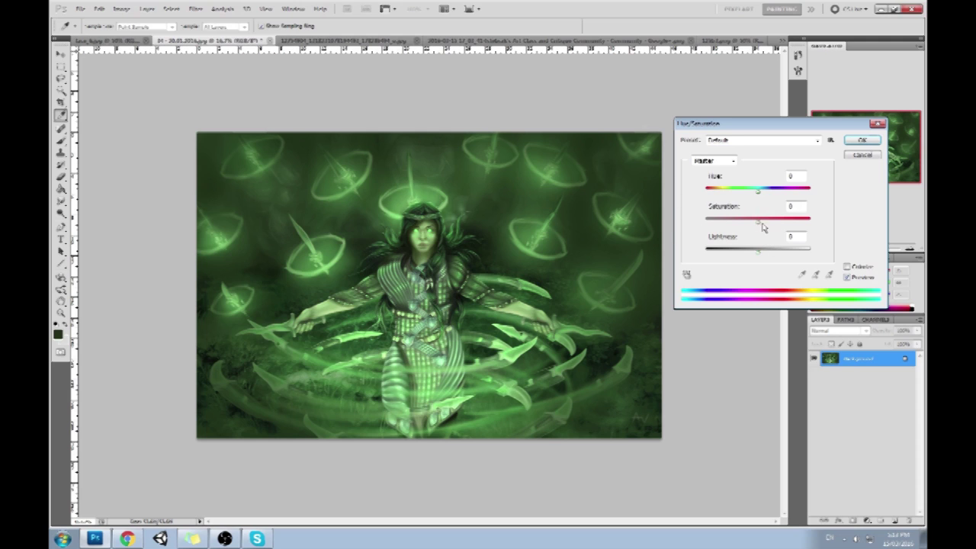
{"action": "left_click_drag", "start_coordinate": [758, 191], "coordinate": [769, 196]}
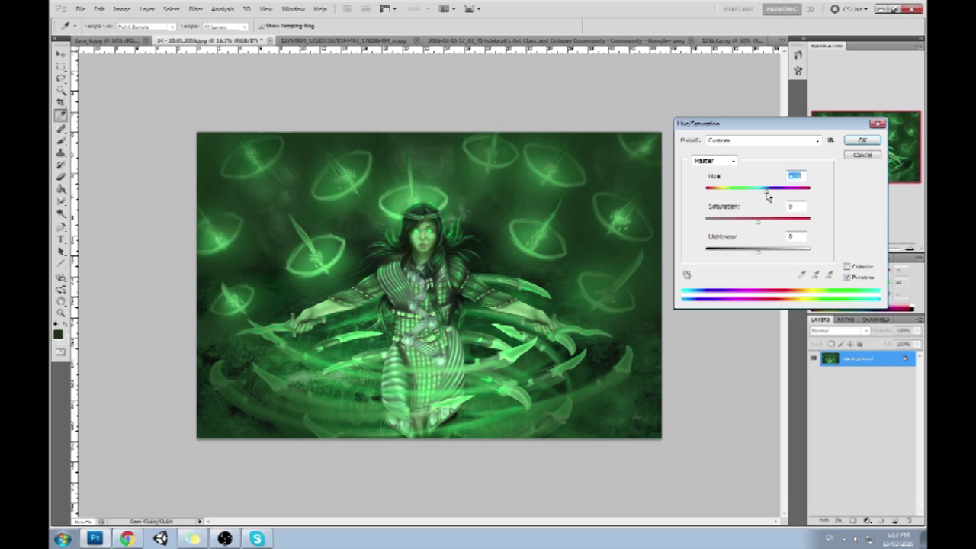
{"action": "left_click", "coordinate": [861, 140]}
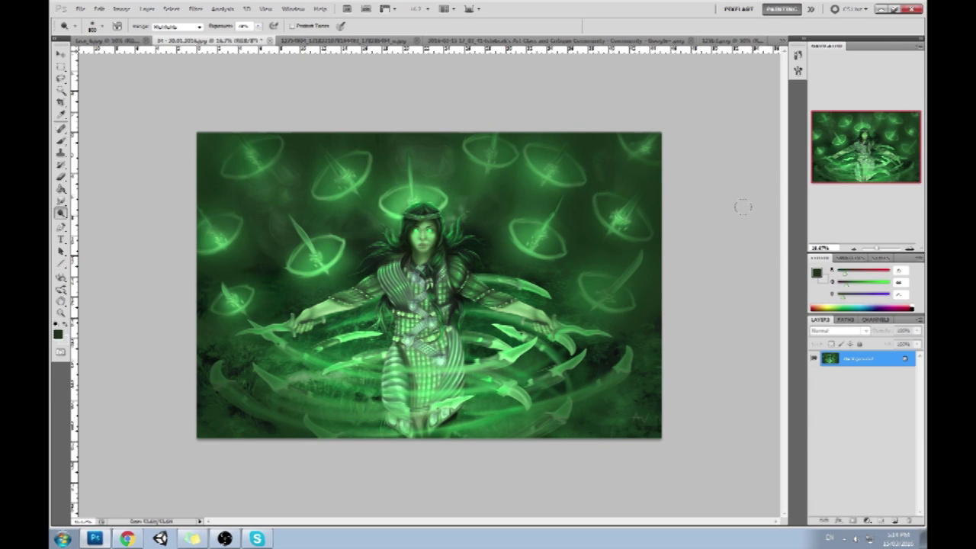
Add a new layer above the background and set its blend mode to Color.
{"action": "left_click", "coordinate": [895, 521]}
{"action": "left_click", "coordinate": [838, 330]}
{"action": "left_click", "coordinate": [819, 312]}
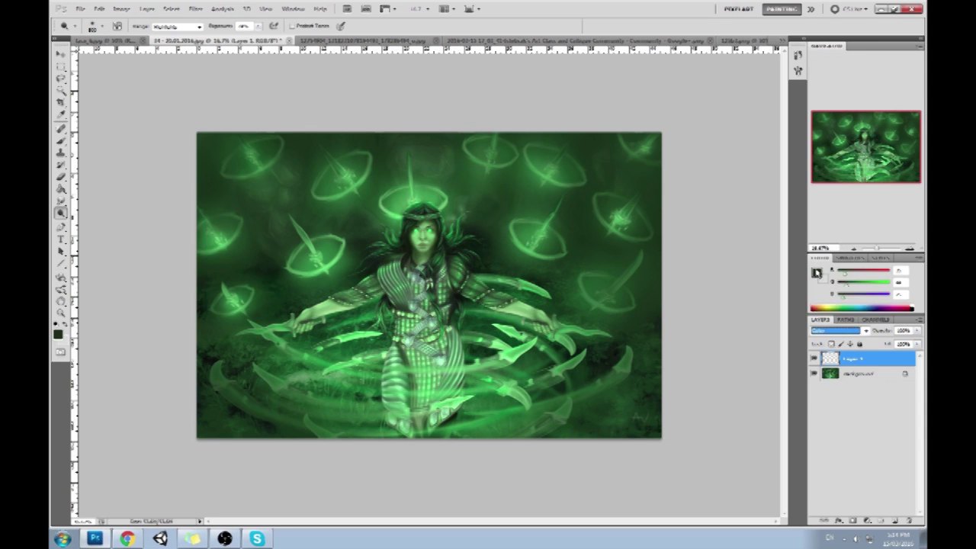
Tint the eyes, sword hilts and parts of the clothing light cyan with a low-opacity brush.
{"action": "left_click", "coordinate": [818, 271]}
{"action": "left_click", "coordinate": [728, 307]}
{"action": "left_click", "coordinate": [643, 242]}
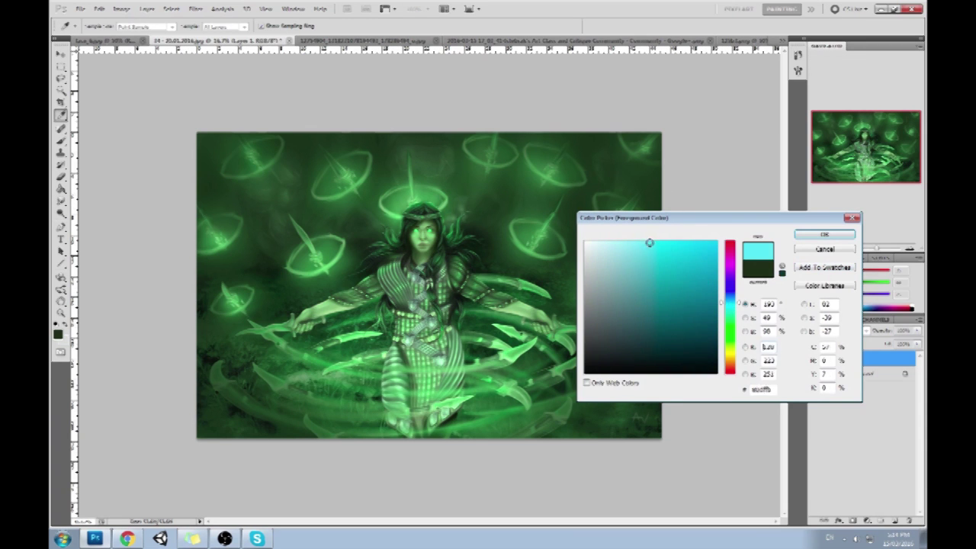
{"action": "left_click", "coordinate": [824, 234]}
{"action": "key", "text": "b"}
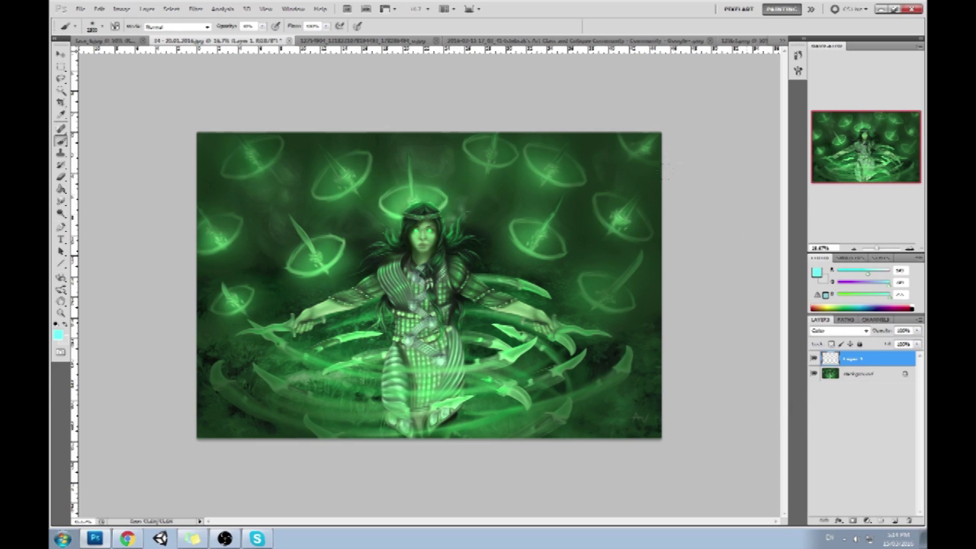
{"action": "key", "text": "ctrl+plus"}
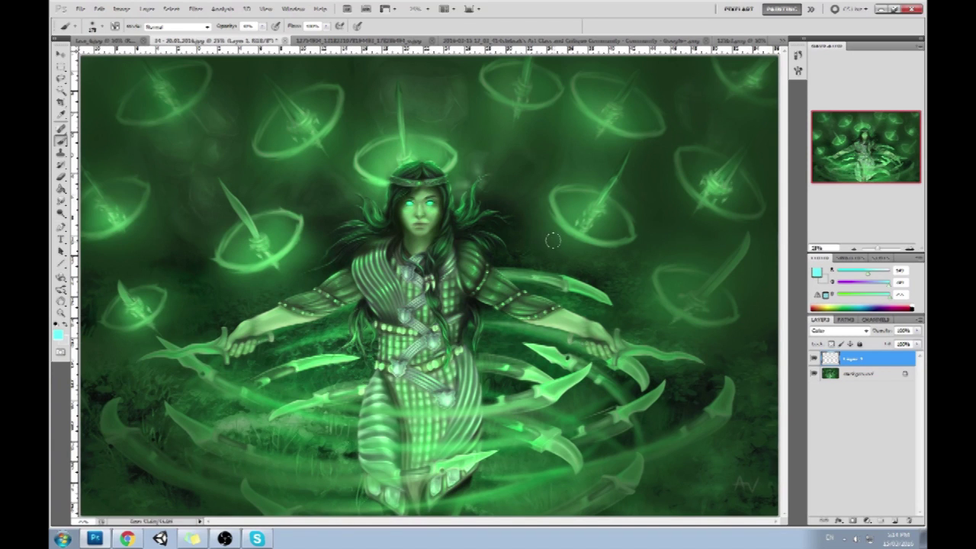
{"action": "left_click", "coordinate": [263, 26]}
{"action": "left_click_drag", "start_coordinate": [261, 36], "coordinate": [255, 37]}
{"action": "left_click", "coordinate": [439, 203]}
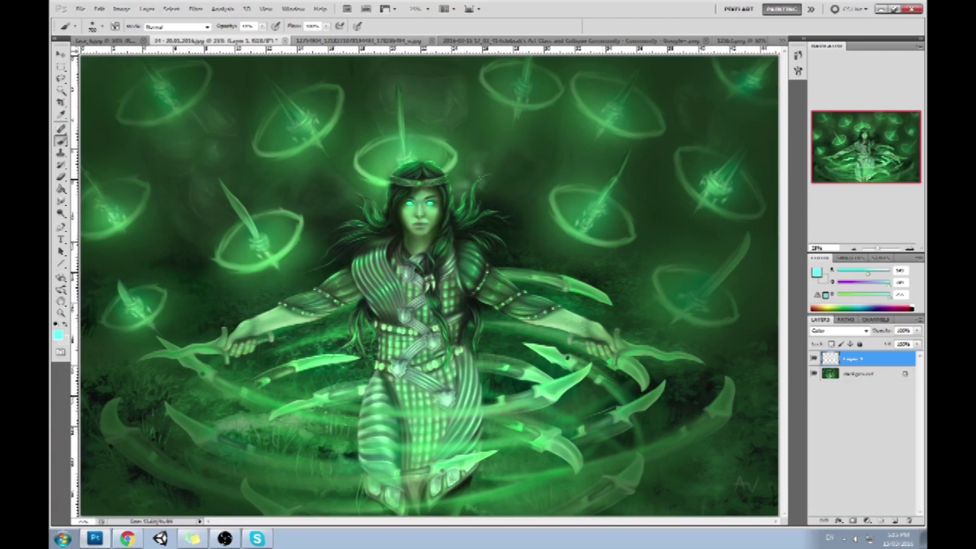
Tint the lower-right background teal with an enlarged brush at a lower opacity.
{"action": "key", "text": "ctrl+minus"}
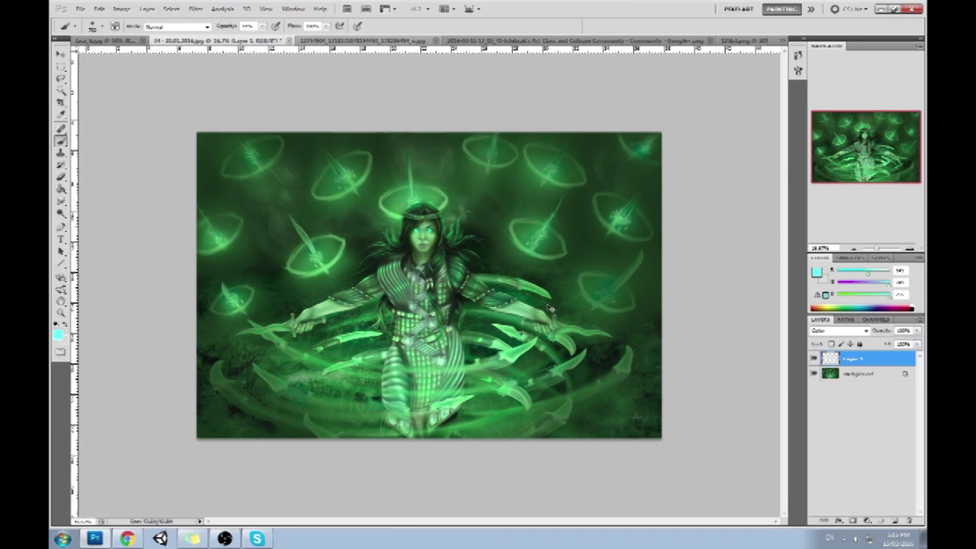
{"action": "key", "text": "bracketright"}
{"action": "key", "text": "bracketright"}
{"action": "key", "text": "bracketright"}
{"action": "key", "text": "bracketright"}
{"action": "key", "text": "bracketright"}
{"action": "key", "text": "bracketright"}
{"action": "left_click", "coordinate": [263, 27]}
{"action": "left_click", "coordinate": [263, 27]}
{"action": "left_click", "coordinate": [262, 26]}
{"action": "left_click_drag", "start_coordinate": [264, 36], "coordinate": [260, 36]}
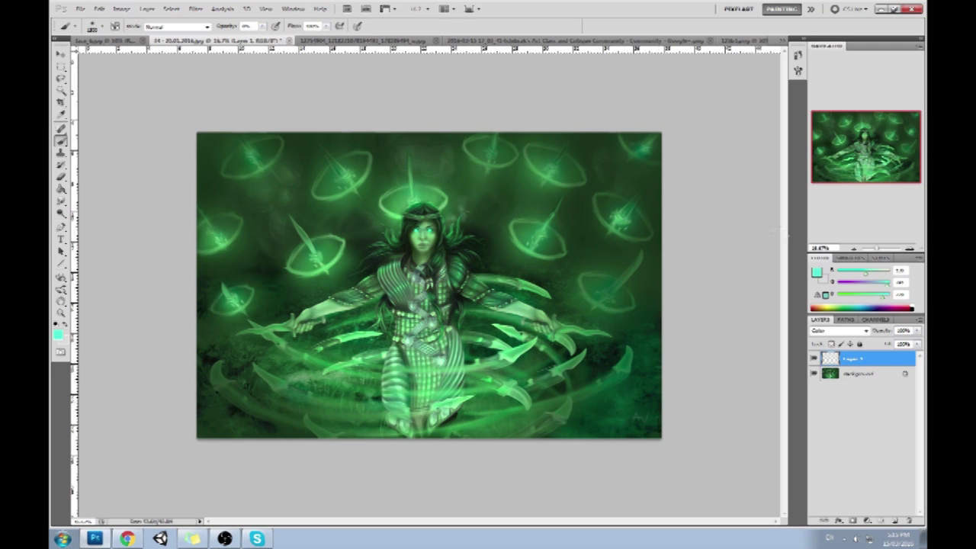
Pick a darker, muted teal as the foreground color and brush it softly over the surrounding background.
{"action": "left_click", "coordinate": [816, 272]}
{"action": "left_click", "coordinate": [645, 297]}
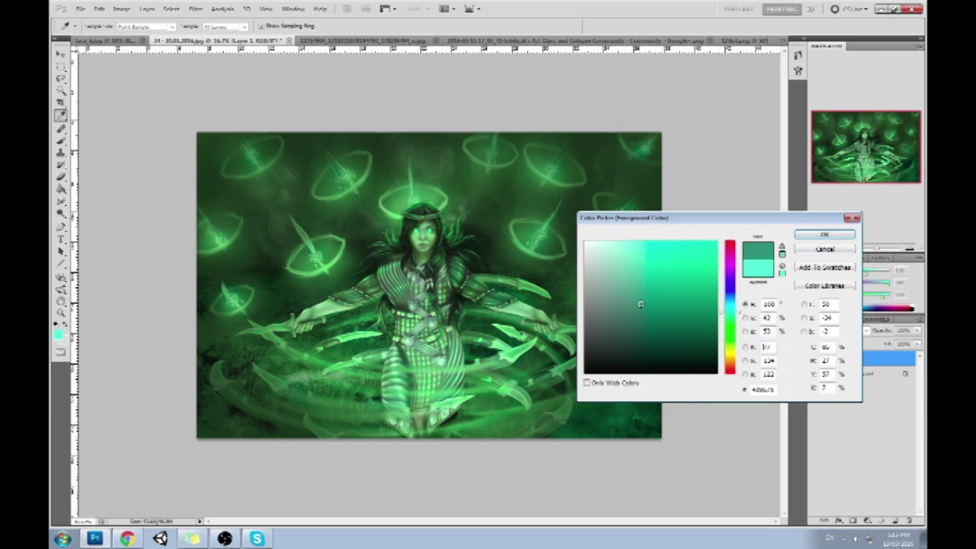
{"action": "left_click_drag", "start_coordinate": [739, 314], "coordinate": [730, 310]}
{"action": "left_click", "coordinate": [810, 237]}
{"action": "key", "text": "b"}
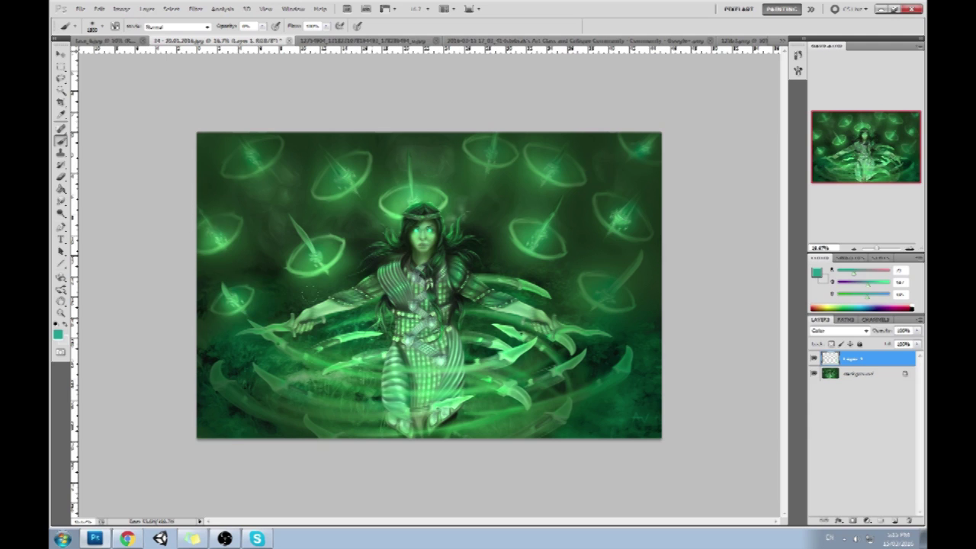
{"action": "right_click", "coordinate": [870, 361]}
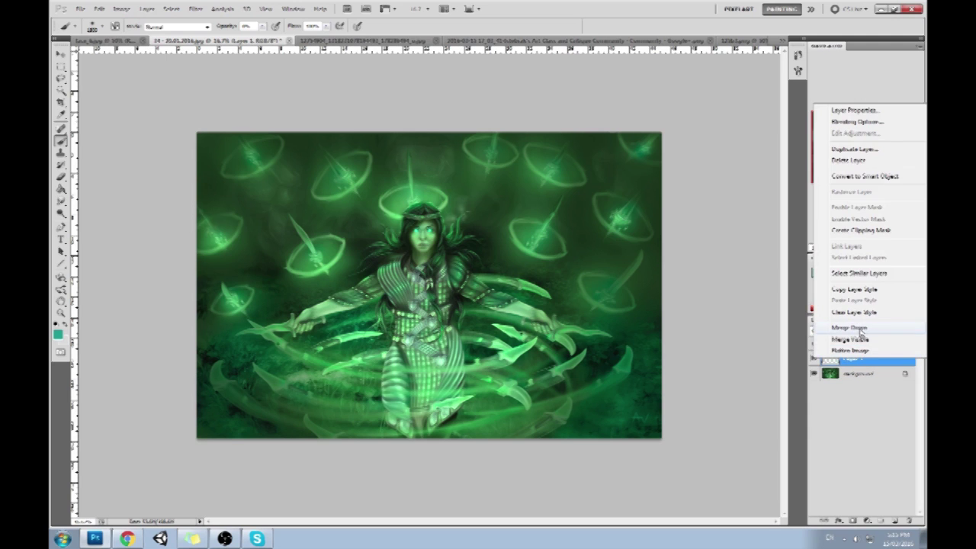
{"action": "left_click", "coordinate": [614, 330]}
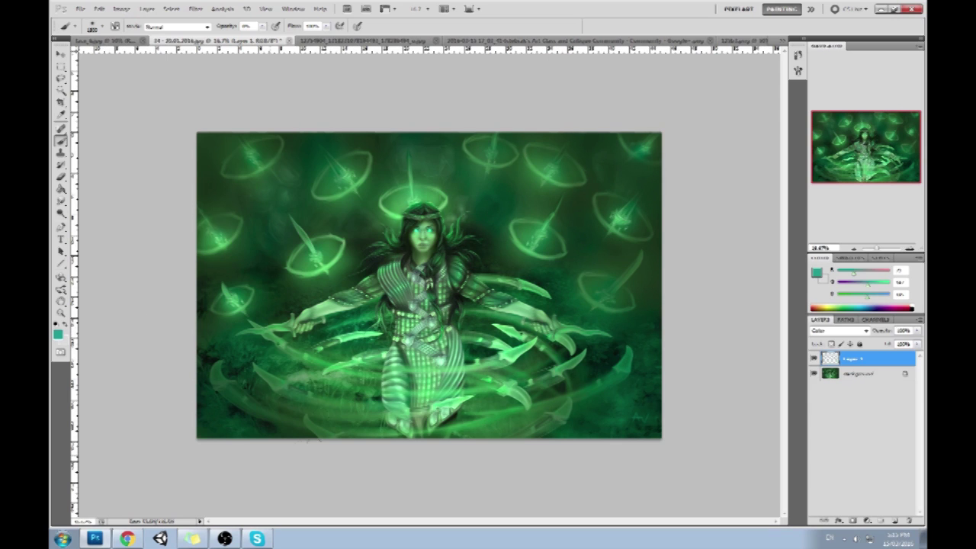
Merge the Color layer down into the background and sample a dark green from the backdrop beside the character for the brush.
{"action": "right_click", "coordinate": [852, 360]}
{"action": "left_click", "coordinate": [853, 332]}
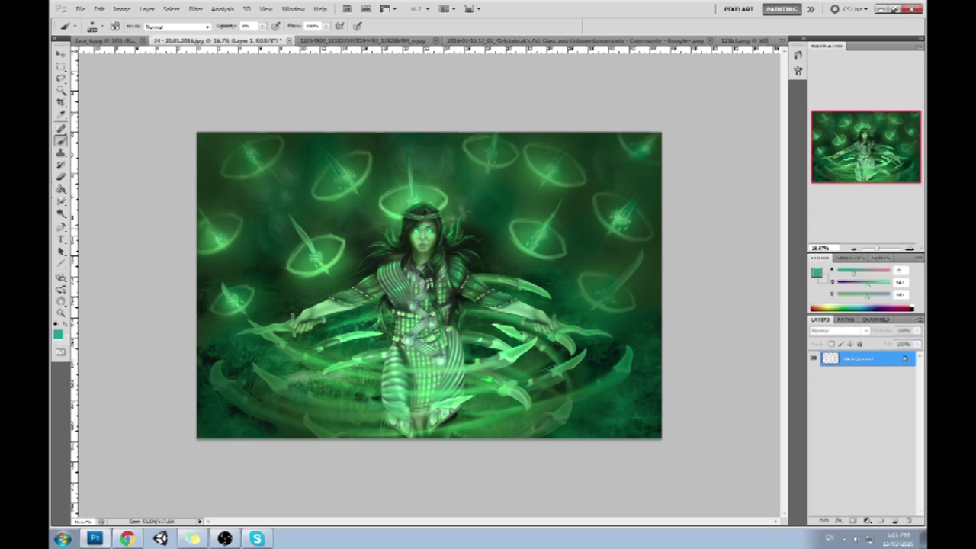
{"action": "left_click", "coordinate": [61, 212]}
{"action": "left_click", "coordinate": [85, 222]}
{"action": "key", "text": "b"}
{"action": "left_click", "coordinate": [272, 213], "text": "alt"}
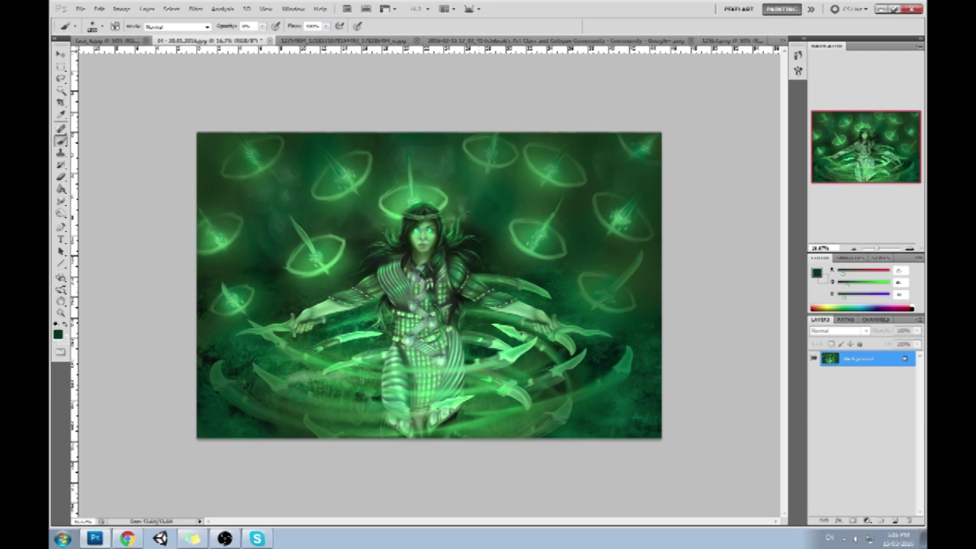
Add a new layer and mute the glowing blades around the character's waist and legs with a smaller, low-opacity dark green brush.
{"action": "left_click", "coordinate": [896, 519]}
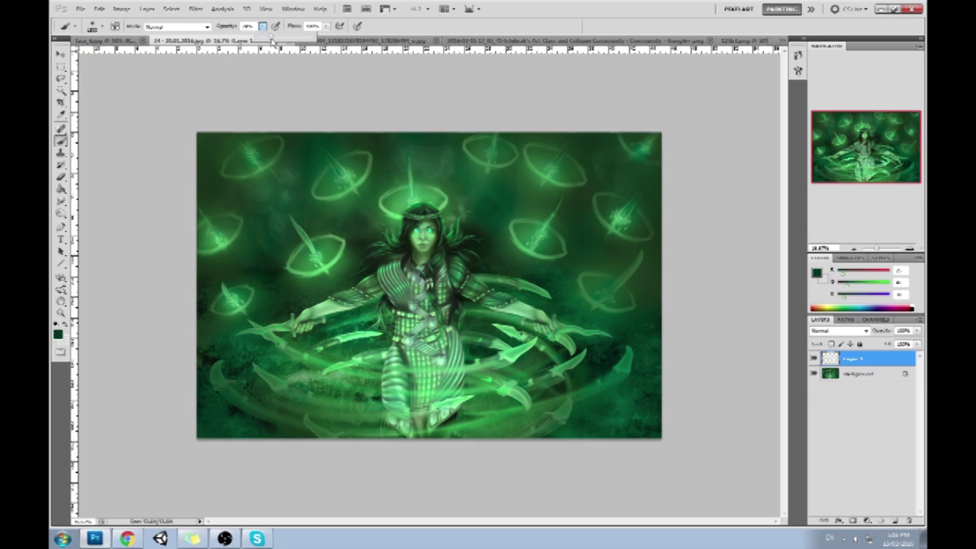
{"action": "key", "text": "bracketleft"}
{"action": "key", "text": "bracketleft"}
{"action": "key", "text": "bracketleft"}
{"action": "key", "text": "bracketleft"}
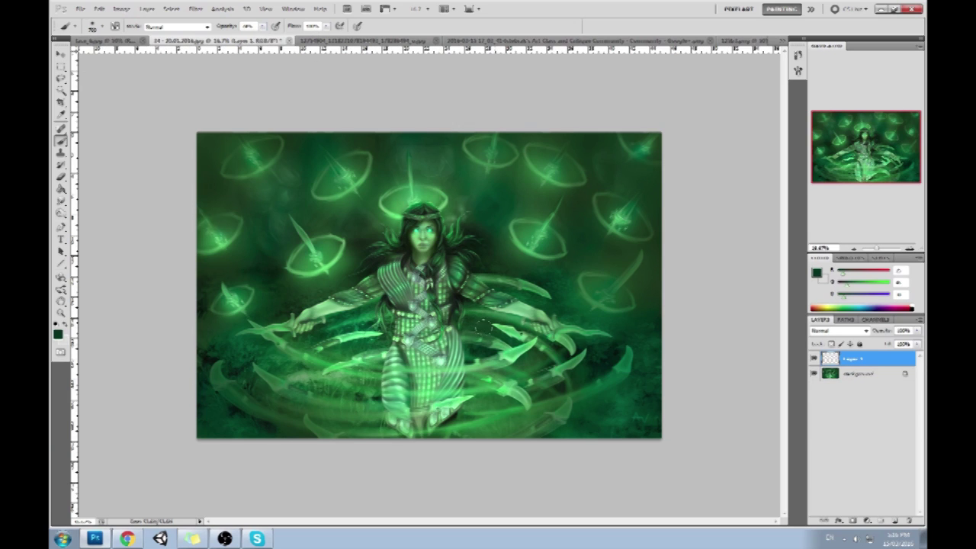
{"action": "key", "text": "bracketleft"}
{"action": "key", "text": "bracketleft"}
{"action": "key", "text": "bracketleft"}
{"action": "left_click_drag", "start_coordinate": [373, 333], "coordinate": [329, 342]}
{"action": "left_click_drag", "start_coordinate": [375, 333], "coordinate": [336, 340]}
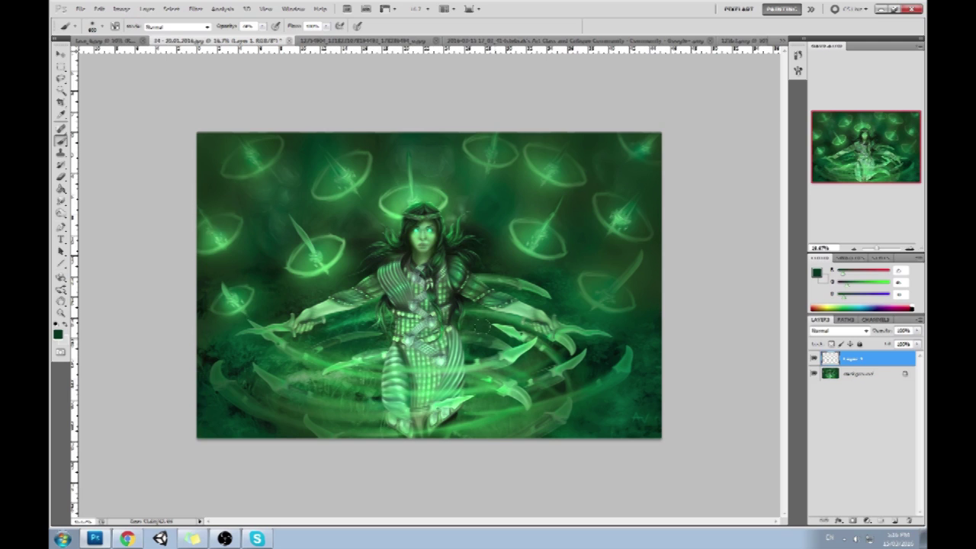
{"action": "mouse_move", "coordinate": [484, 361]}
{"action": "left_mouse_down"}
{"action": "mouse_move", "coordinate": [496, 381]}
{"action": "mouse_move", "coordinate": [529, 374]}
{"action": "mouse_move", "coordinate": [534, 400]}
{"action": "mouse_move", "coordinate": [516, 390]}
{"action": "left_mouse_up"}
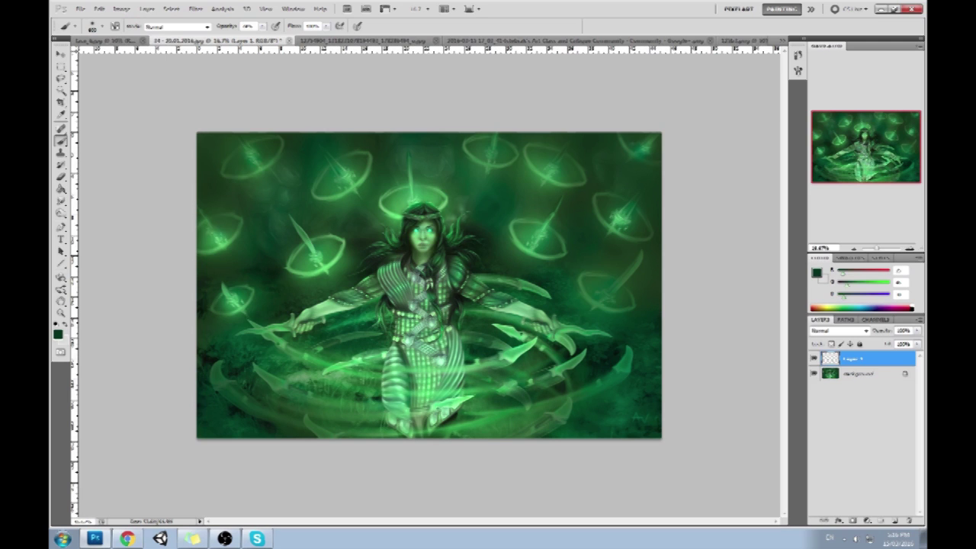
{"action": "mouse_move", "coordinate": [336, 374]}
{"action": "left_mouse_down"}
{"action": "mouse_move", "coordinate": [293, 381]}
{"action": "mouse_move", "coordinate": [389, 349]}
{"action": "left_mouse_up"}
{"action": "mouse_move", "coordinate": [488, 389]}
{"action": "left_mouse_down"}
{"action": "mouse_move", "coordinate": [462, 404]}
{"action": "mouse_move", "coordinate": [496, 392]}
{"action": "left_mouse_up"}
{"action": "mouse_move", "coordinate": [380, 389]}
{"action": "left_mouse_down"}
{"action": "mouse_move", "coordinate": [344, 399]}
{"action": "mouse_move", "coordinate": [396, 420]}
{"action": "mouse_move", "coordinate": [381, 433]}
{"action": "left_mouse_up"}
Enlarge the brush and paint dark green softly over the floating swords along the image's left and upper edges.
{"action": "key", "text": "bracketright"}
{"action": "key", "text": "bracketright"}
{"action": "key", "text": "bracketright"}
{"action": "key", "text": "bracketright"}
{"action": "key", "text": "bracketright"}
{"action": "key", "text": "bracketright"}
{"action": "key", "text": "bracketright"}
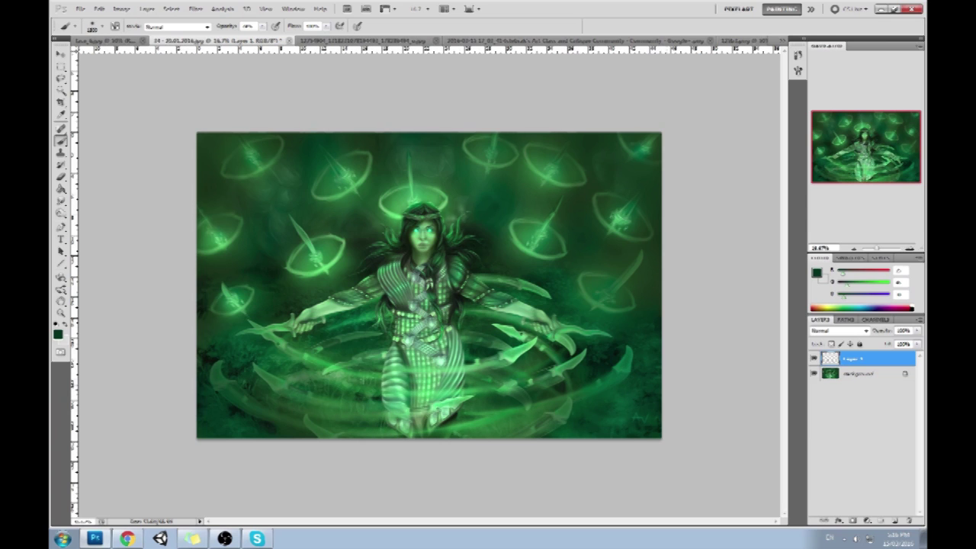
{"action": "left_click_drag", "start_coordinate": [204, 248], "coordinate": [233, 221]}
{"action": "left_click_drag", "start_coordinate": [248, 175], "coordinate": [267, 156]}
{"action": "left_click_drag", "start_coordinate": [466, 144], "coordinate": [640, 147]}
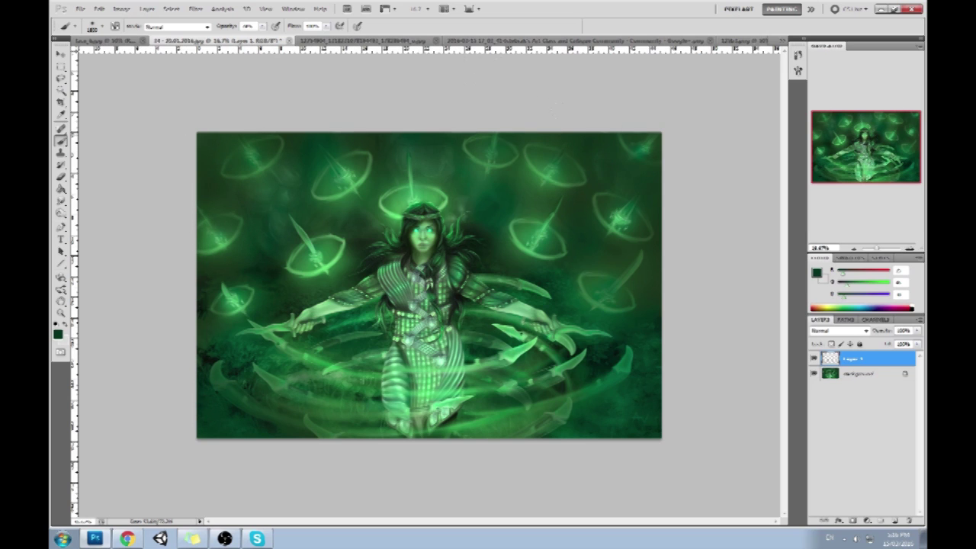
Sample a near-black green beside the character's shoulder and merge the painted layer into the background.
{"action": "left_click", "coordinate": [467, 244], "text": "alt"}
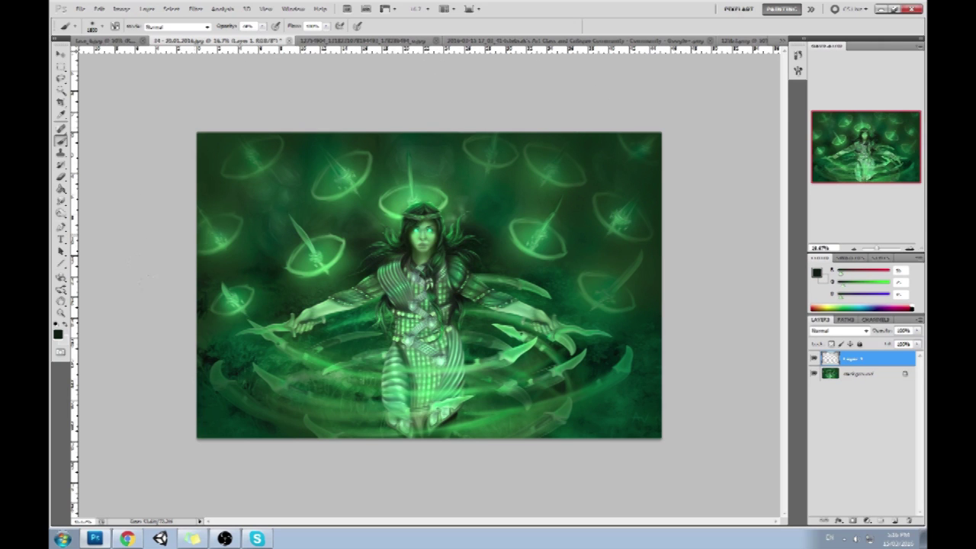
{"action": "right_click", "coordinate": [841, 356]}
{"action": "left_click", "coordinate": [855, 337]}
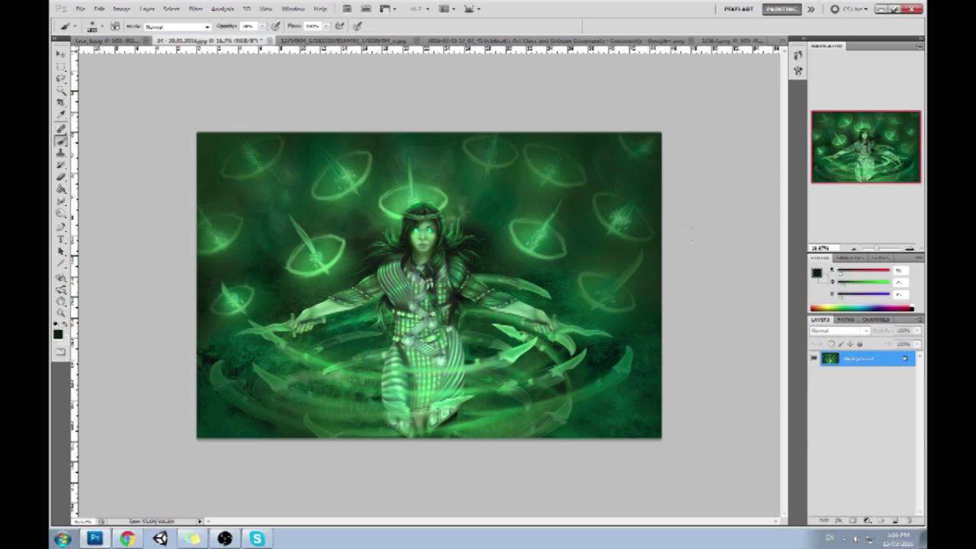
Shift the whole image's hue slightly toward cyan with Hue/Saturation.
{"action": "key", "text": "ctrl+u"}
{"action": "left_click_drag", "start_coordinate": [758, 189], "coordinate": [765, 194]}
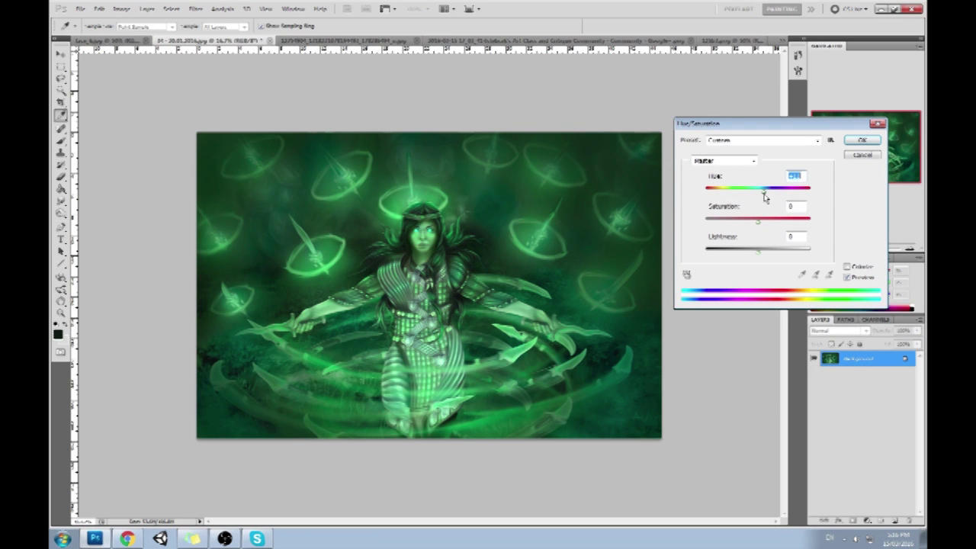
{"action": "left_click_drag", "start_coordinate": [765, 195], "coordinate": [763, 197]}
{"action": "left_click", "coordinate": [862, 141]}
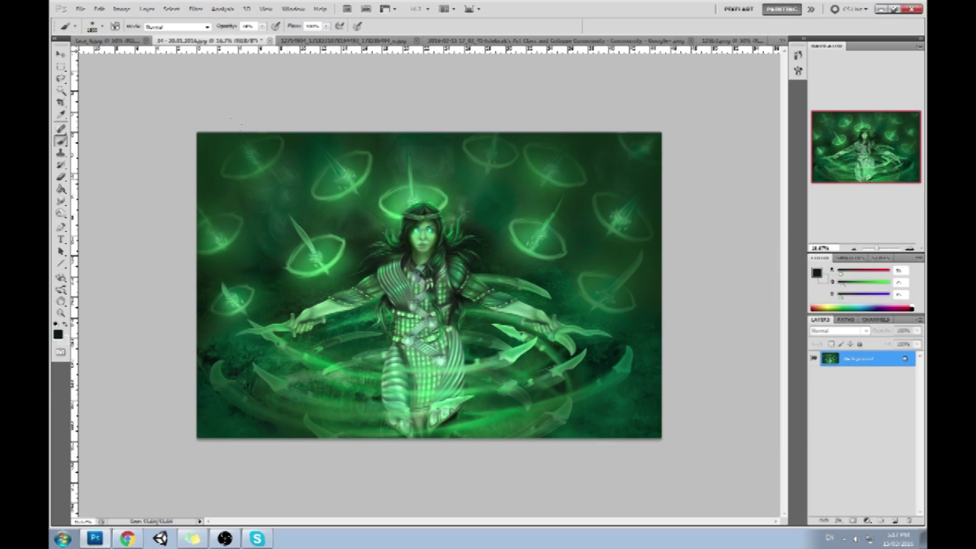
{"action": "key", "text": "ctrl+l"}
{"action": "left_click_drag", "start_coordinate": [574, 363], "coordinate": [575, 363]}
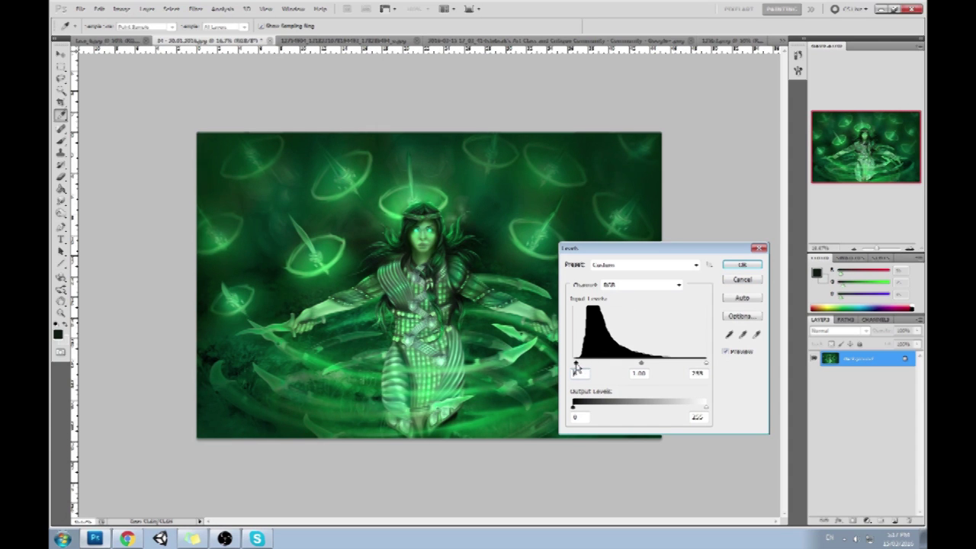
{"action": "left_click", "coordinate": [744, 278]}
Lower the whole image's saturation and lightness slightly with Hue/Saturation.
{"action": "key", "text": "ctrl+u"}
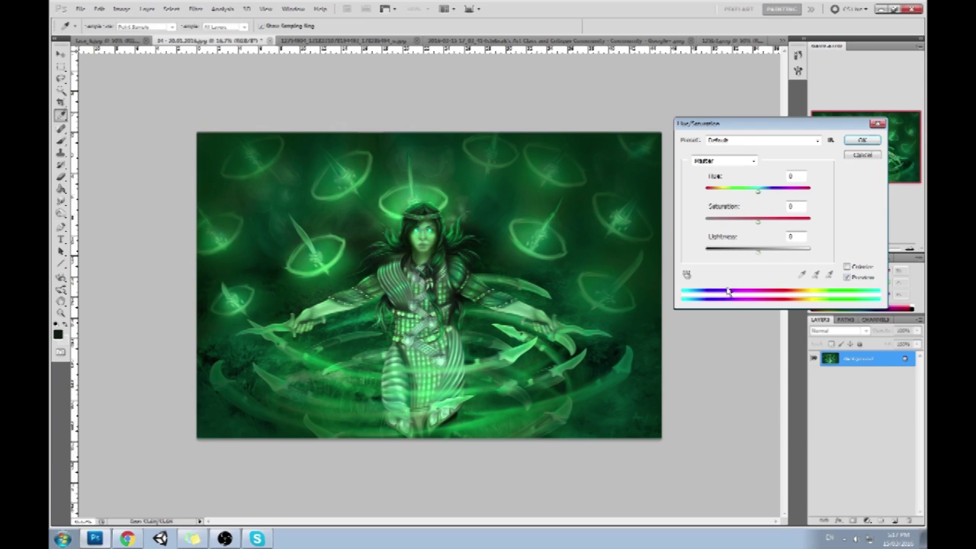
{"action": "left_click_drag", "start_coordinate": [758, 258], "coordinate": [758, 258]}
{"action": "left_click", "coordinate": [758, 223]}
{"action": "left_click_drag", "start_coordinate": [756, 227], "coordinate": [751, 228]}
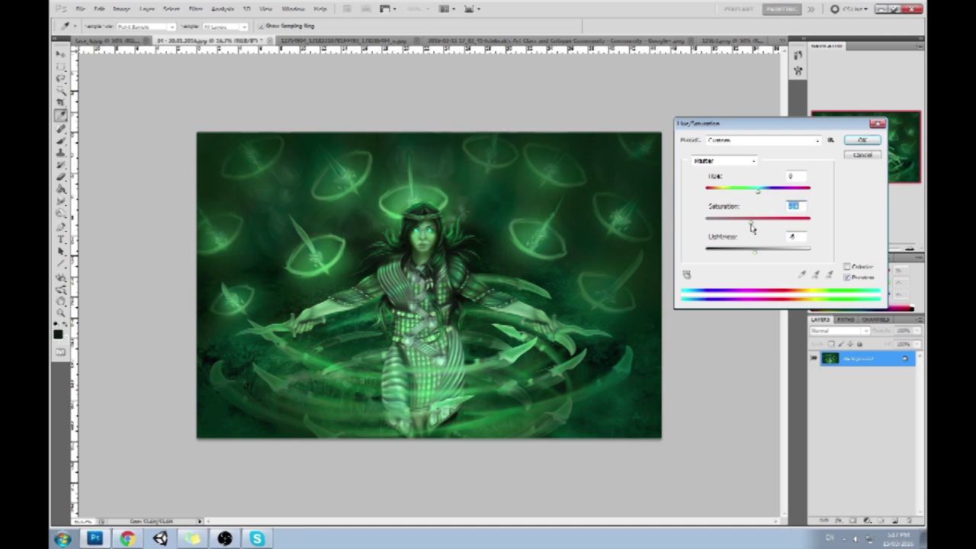
{"action": "left_click", "coordinate": [862, 140]}
Saturate the area around the character with a much larger Sponge tool in Saturate mode at a reduced flow.
{"action": "key", "text": "b"}
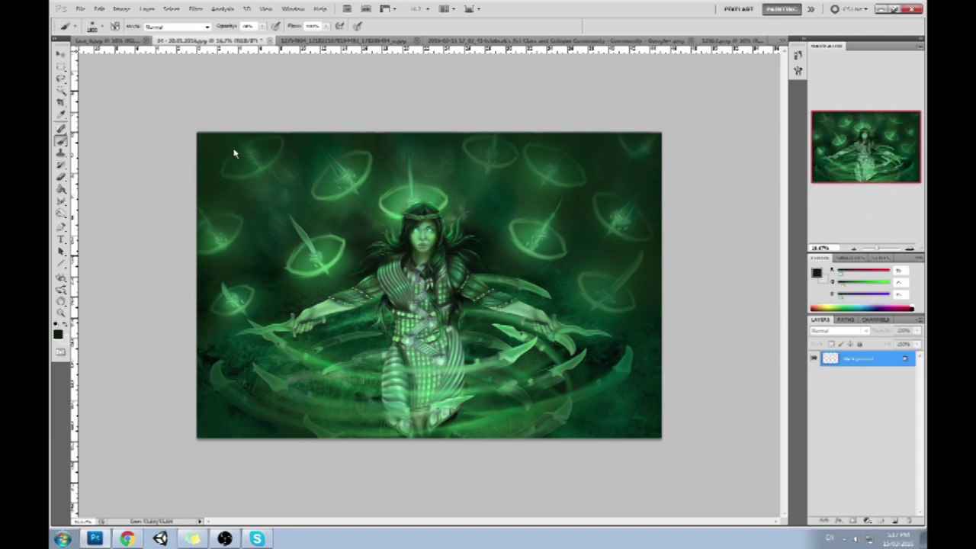
{"action": "right_click", "coordinate": [59, 215]}
{"action": "left_click", "coordinate": [92, 231]}
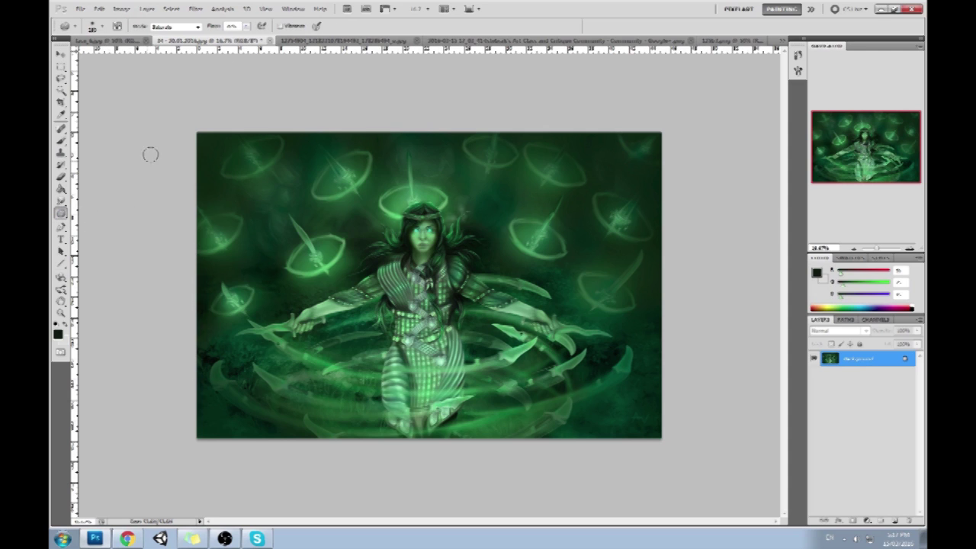
{"action": "key", "text": "]"}
{"action": "key", "text": "]"}
{"action": "key", "text": "]"}
{"action": "key", "text": "]"}
{"action": "key", "text": "]"}
{"action": "key", "text": "]"}
{"action": "key", "text": "]"}
{"action": "left_click_drag", "start_coordinate": [245, 27], "coordinate": [223, 35]}
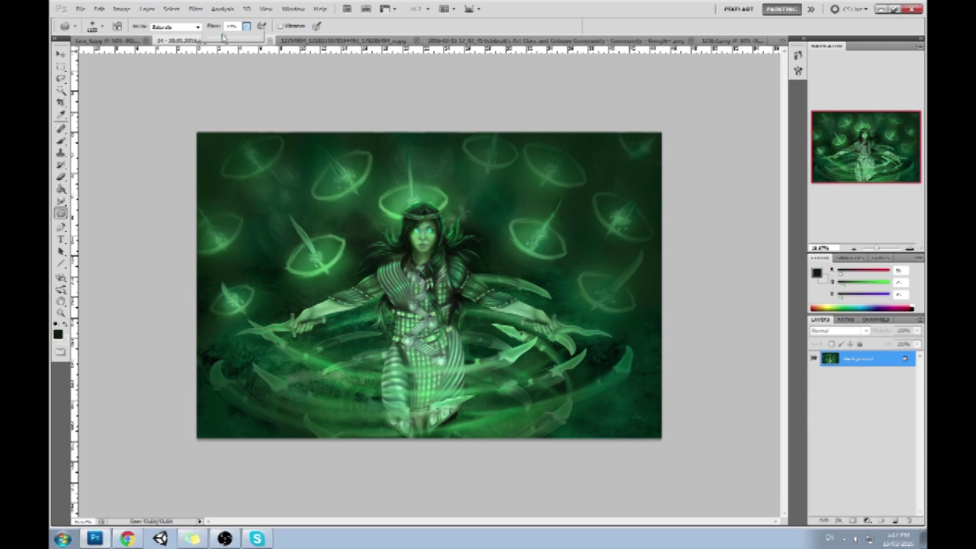
{"action": "left_click", "coordinate": [369, 246]}
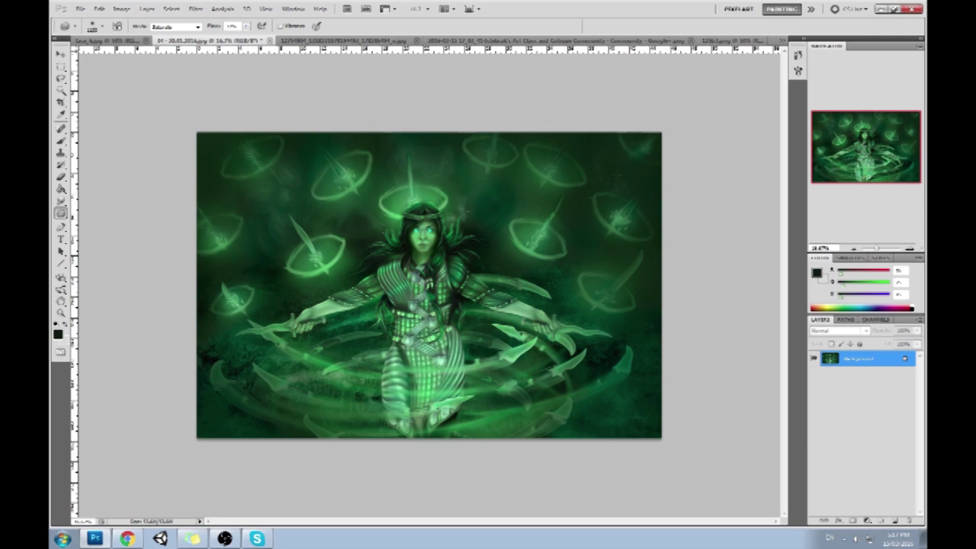
Desaturate the background and floating swords with the Sponge tool in Desaturate mode, and apply a slight Hue/Saturation adjustment.
{"action": "left_click", "coordinate": [172, 28]}
{"action": "left_click", "coordinate": [169, 35]}
{"action": "key", "text": "Return"}
{"action": "key", "text": "ctrl+u"}
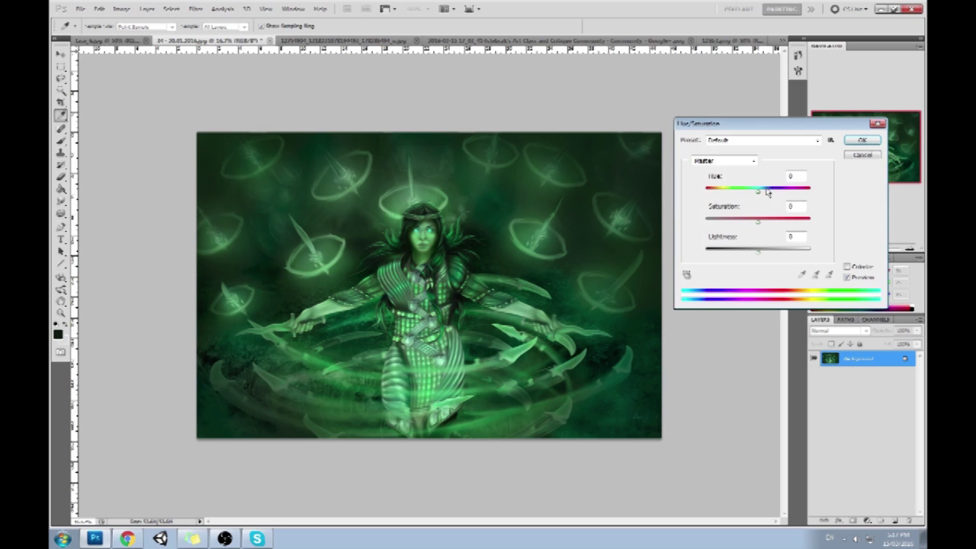
{"action": "left_click", "coordinate": [861, 141]}
Copy the whole edited image, revert to the originally opened state, and paste the edit in place as a new layer.
{"action": "key", "text": "ctrl+a"}
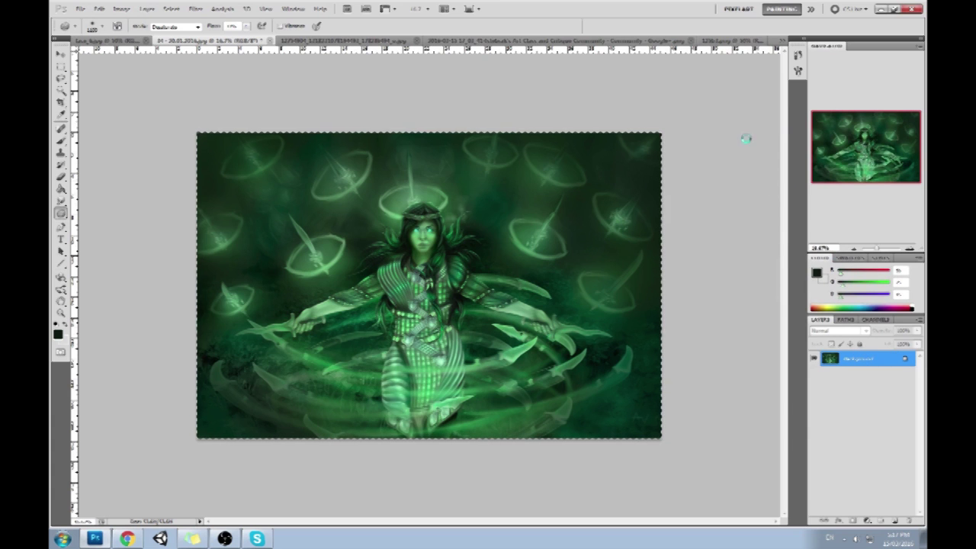
{"action": "left_click", "coordinate": [797, 55]}
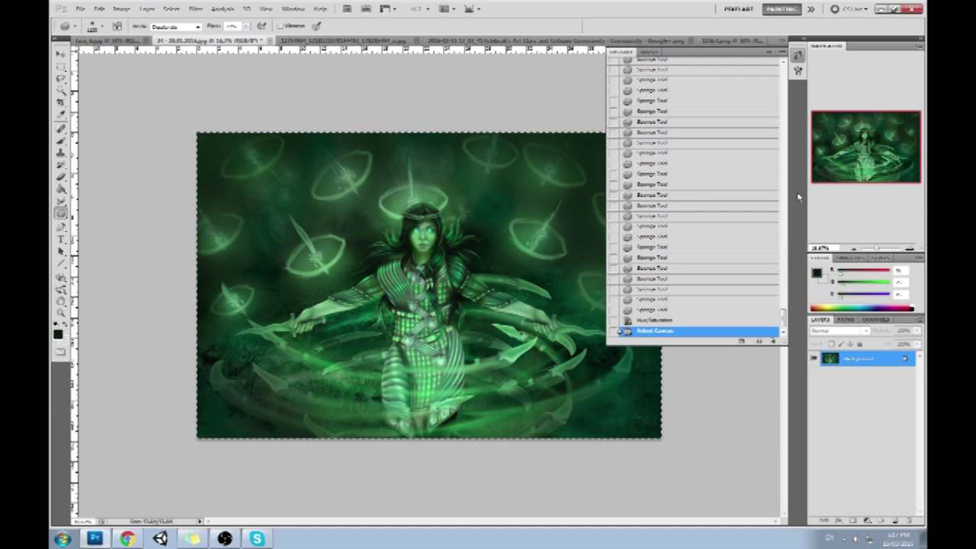
{"action": "left_click_drag", "start_coordinate": [784, 331], "coordinate": [783, 77]}
{"action": "left_click", "coordinate": [733, 66]}
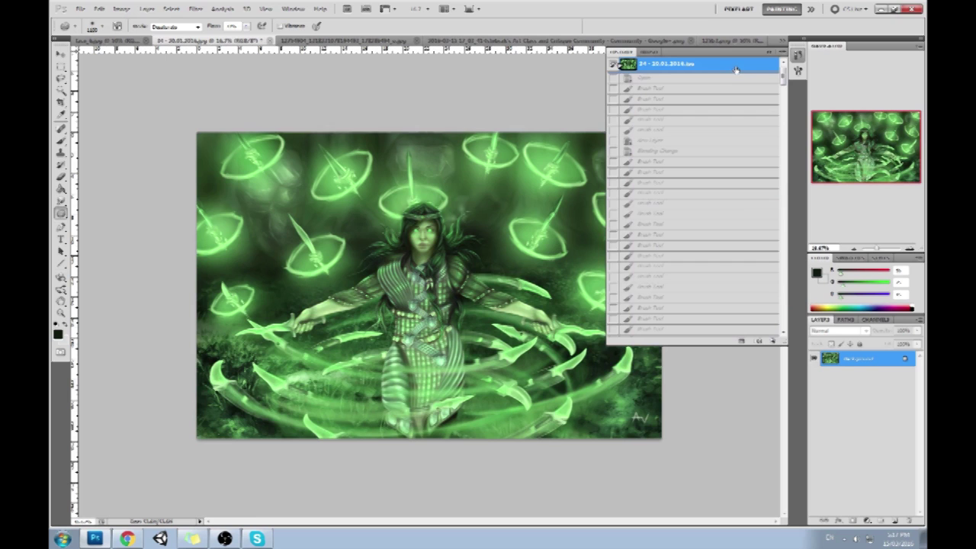
{"action": "key", "text": "ctrl+v"}
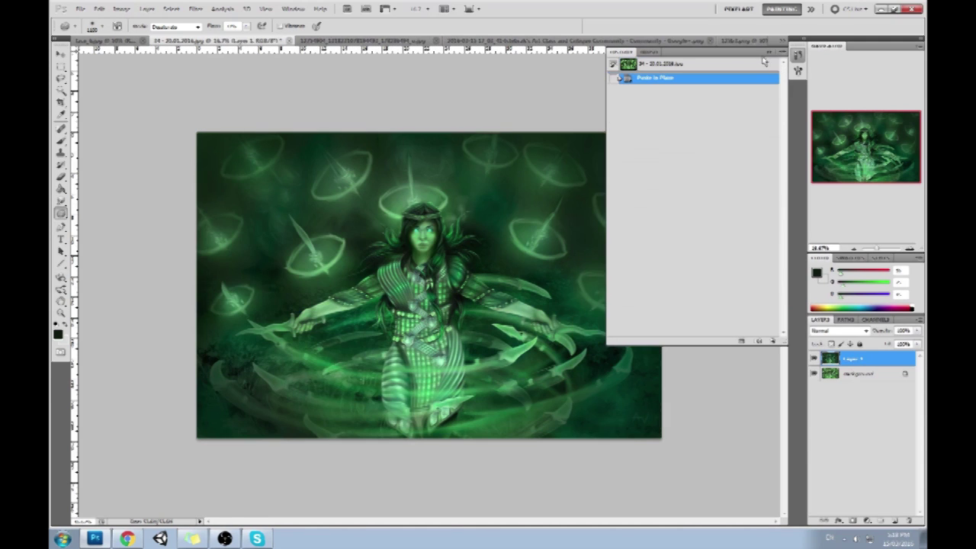
{"action": "left_click", "coordinate": [769, 52]}
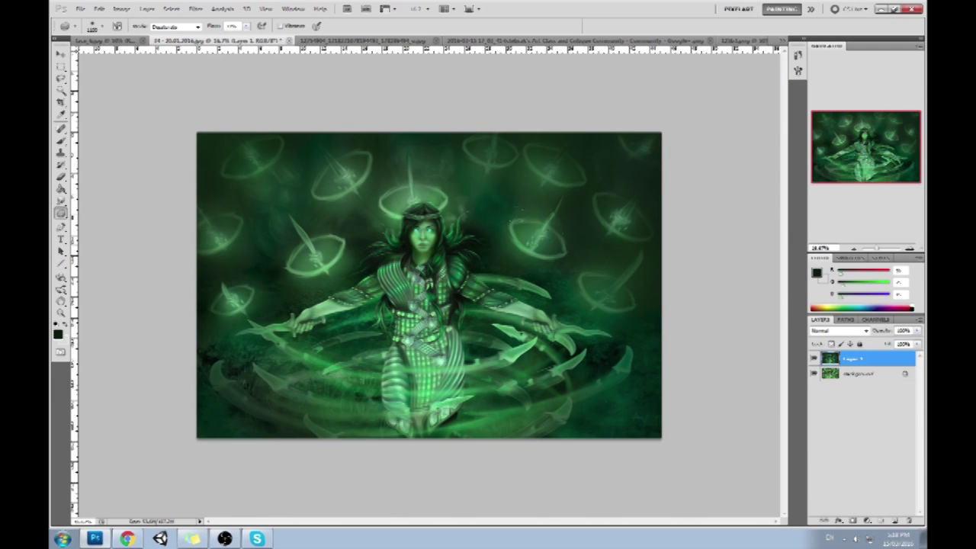
Brighten the floating swords on the pasted layer with the Dodge tool, set to Highlights at a lower exposure.
{"action": "left_click", "coordinate": [61, 215]}
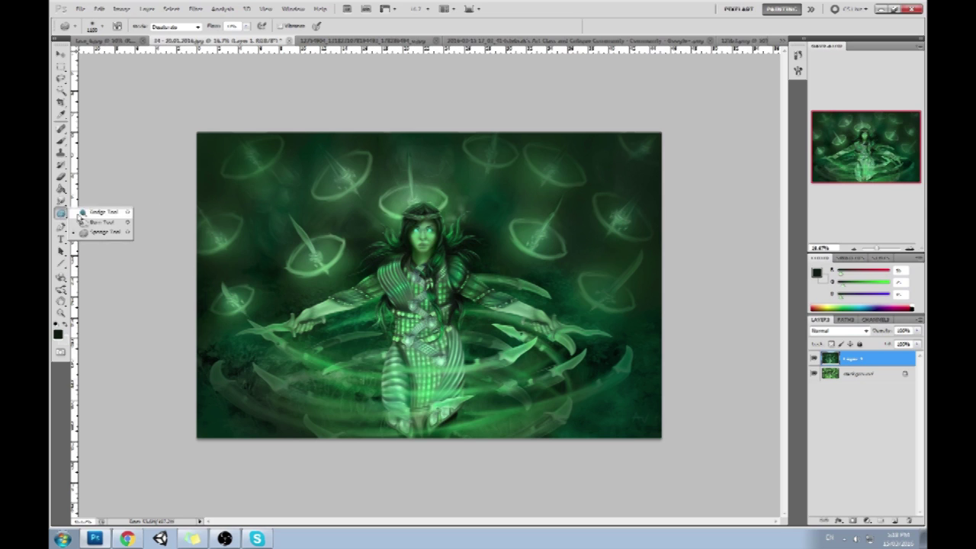
{"action": "left_click", "coordinate": [91, 213]}
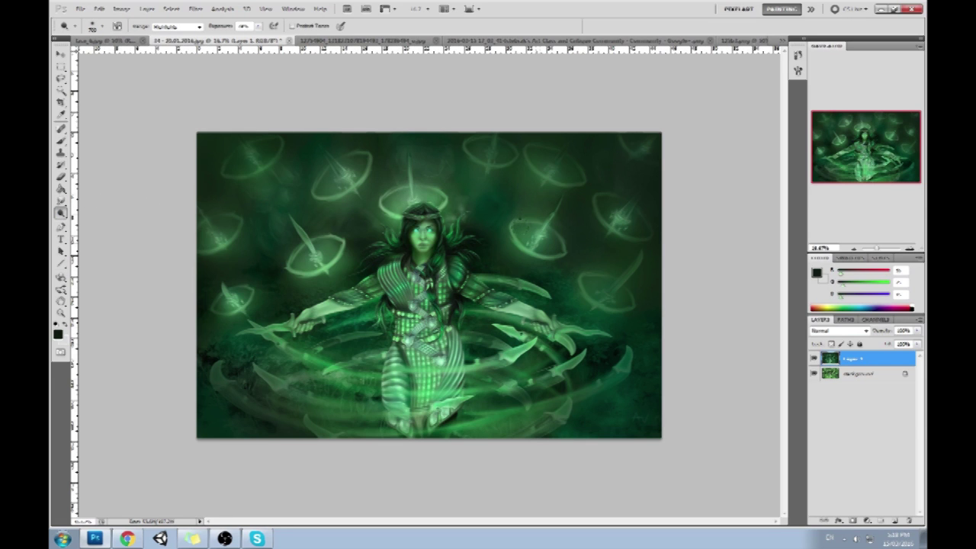
{"action": "left_click", "coordinate": [259, 26]}
{"action": "left_click", "coordinate": [344, 175]}
{"action": "left_click_drag", "start_coordinate": [296, 234], "coordinate": [313, 250]}
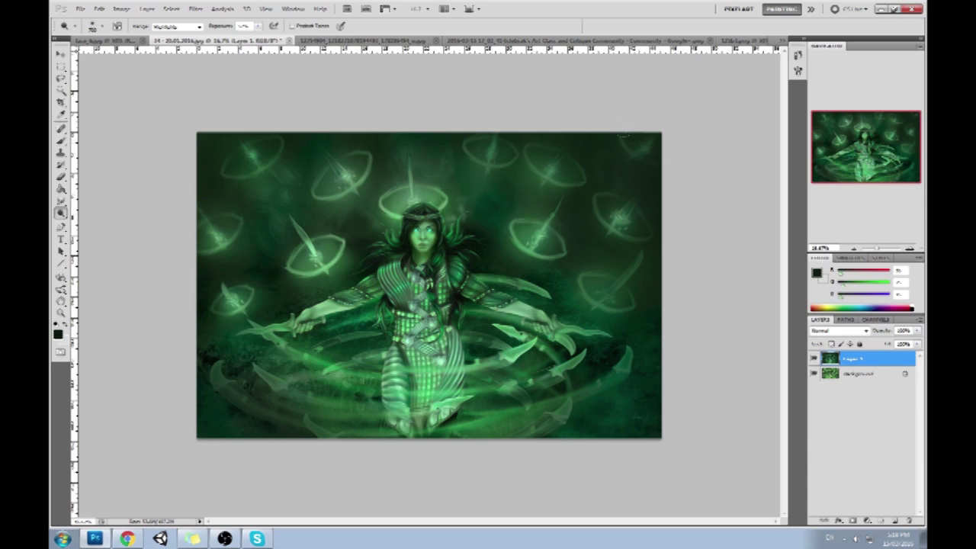
{"action": "left_click_drag", "start_coordinate": [596, 285], "coordinate": [607, 293]}
{"action": "left_click_drag", "start_coordinate": [311, 244], "coordinate": [308, 237]}
{"action": "key", "text": "ctrl+z"}
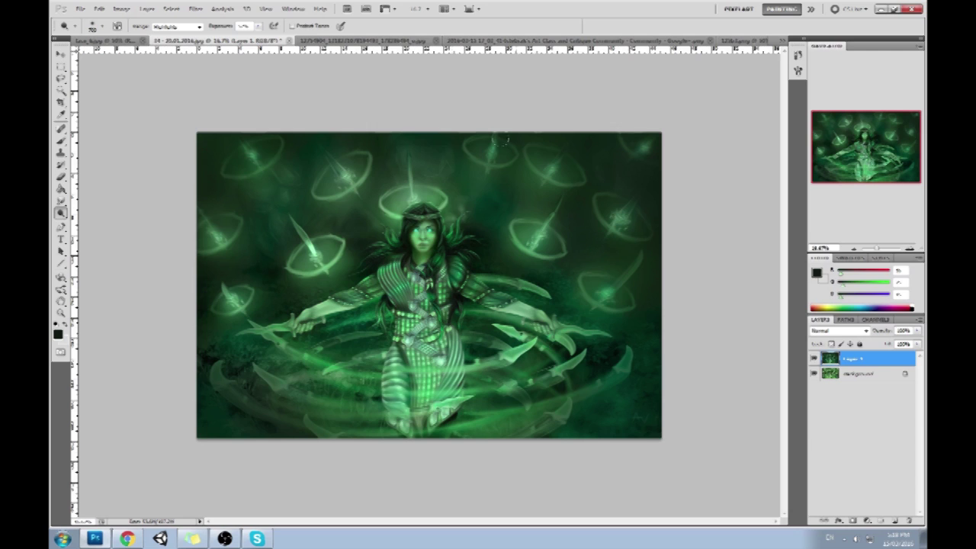
{"action": "left_click_drag", "start_coordinate": [326, 157], "coordinate": [343, 172]}
{"action": "key", "text": "b"}
{"action": "left_click", "coordinate": [319, 222], "text": "alt"}
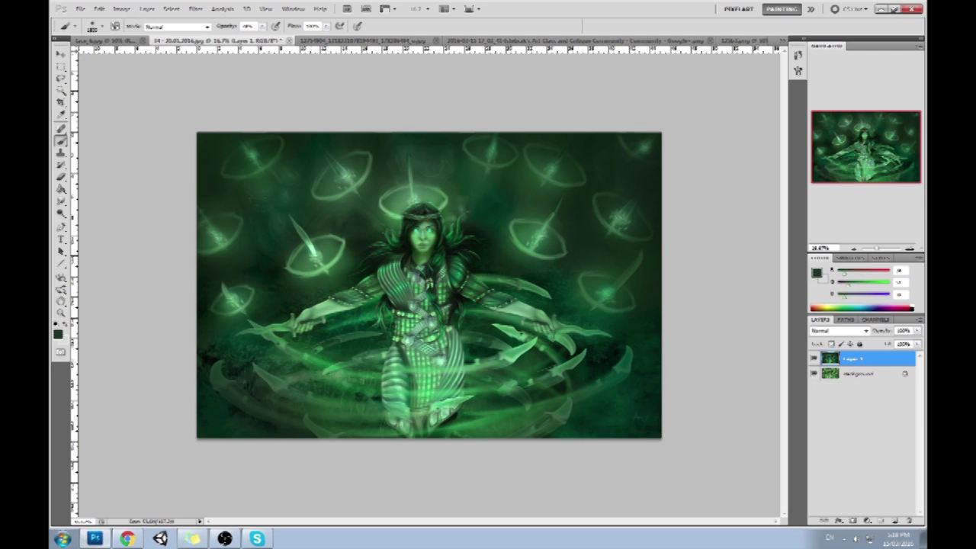
{"action": "left_click", "coordinate": [61, 212]}
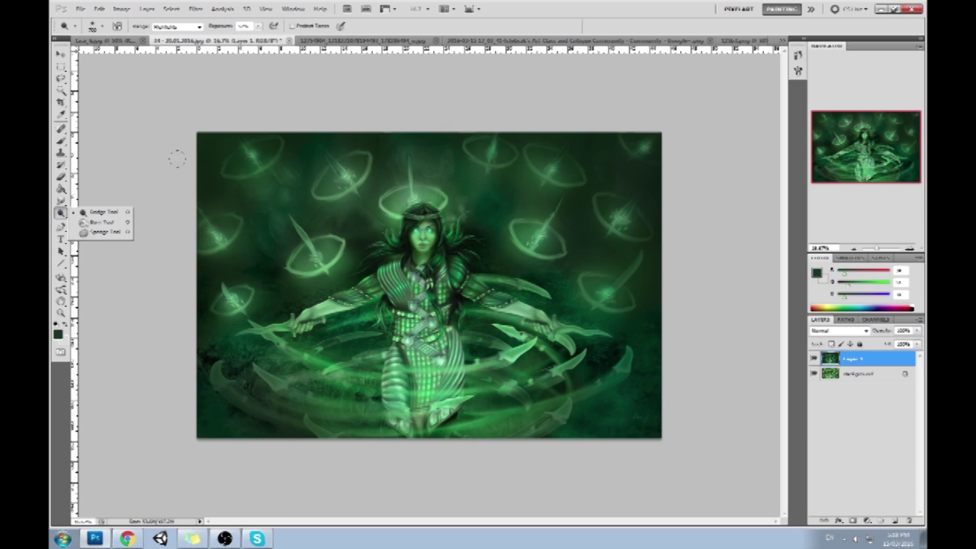
Create a new layer above the edited painting and set the brush colour to a pale mint green.
{"action": "key", "text": "z"}
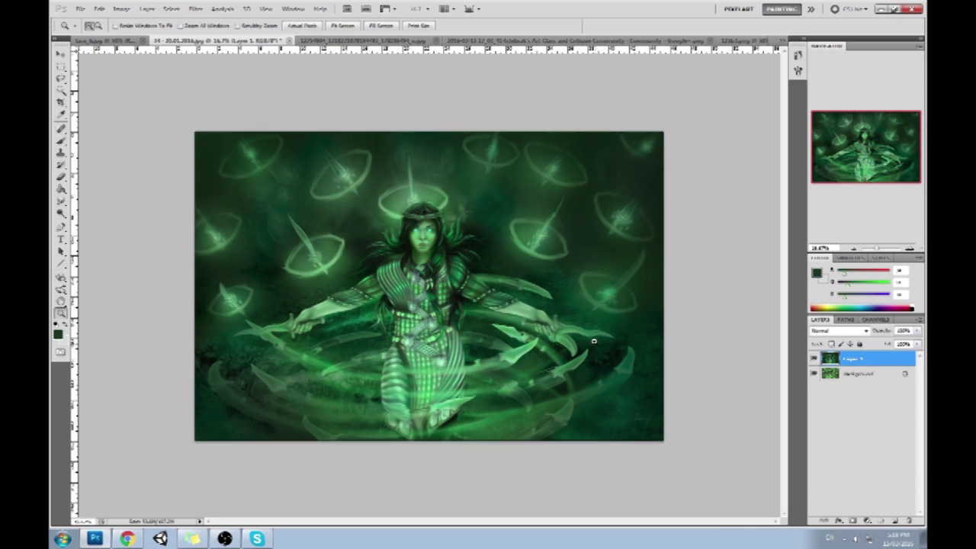
{"action": "left_click", "coordinate": [431, 243]}
{"action": "key", "text": "b"}
{"action": "left_click", "coordinate": [440, 258], "text": "alt"}
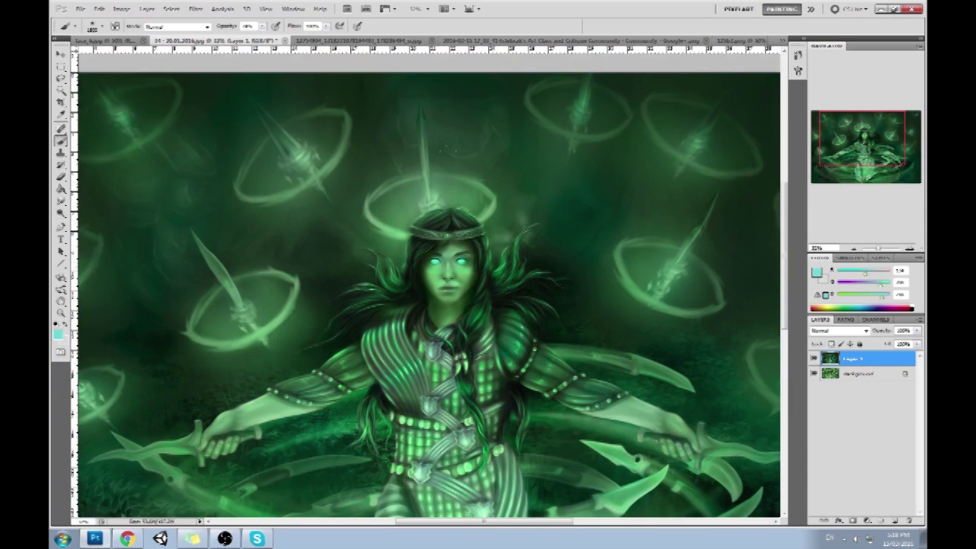
{"action": "left_click", "coordinate": [894, 521]}
{"action": "left_click", "coordinate": [817, 273]}
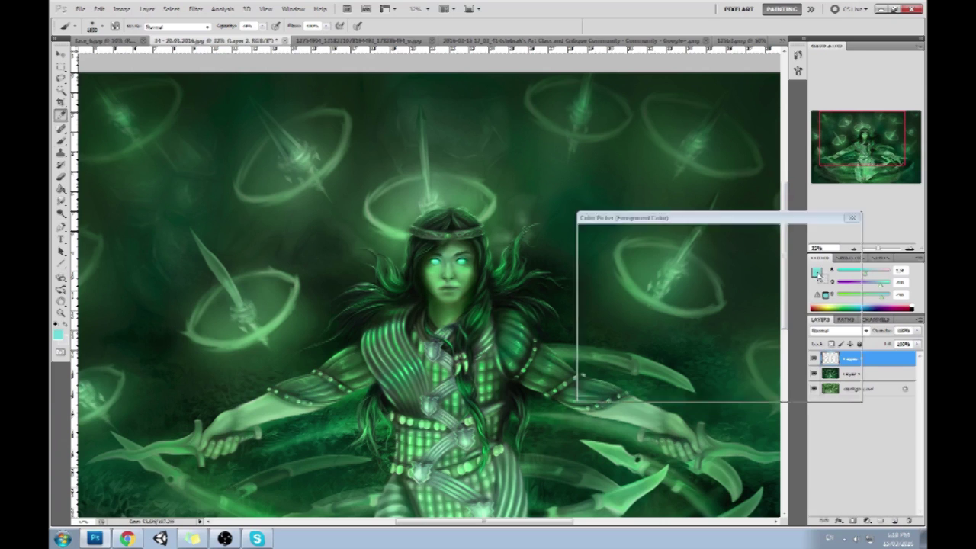
{"action": "left_click", "coordinate": [465, 263]}
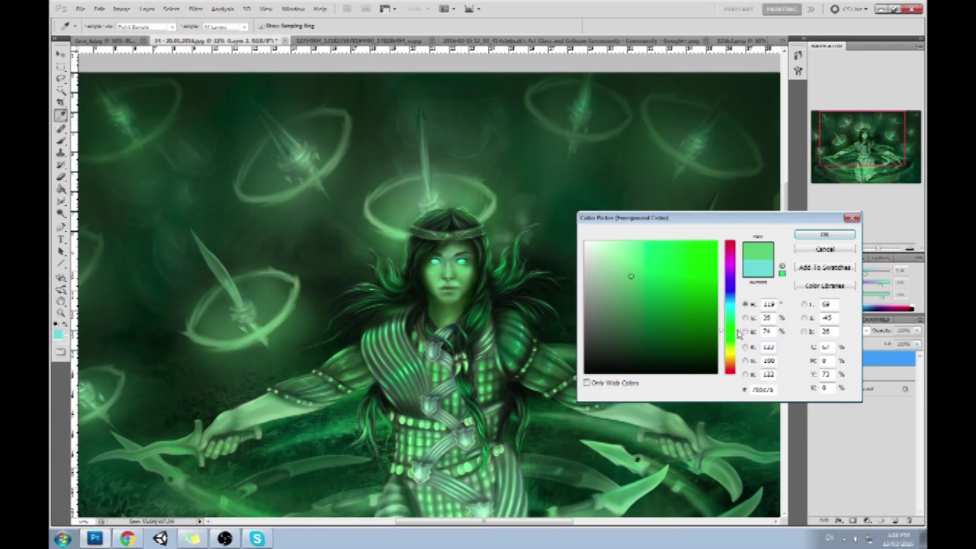
{"action": "left_click", "coordinate": [734, 321]}
{"action": "left_click_drag", "start_coordinate": [628, 273], "coordinate": [611, 247]}
{"action": "left_click", "coordinate": [814, 236]}
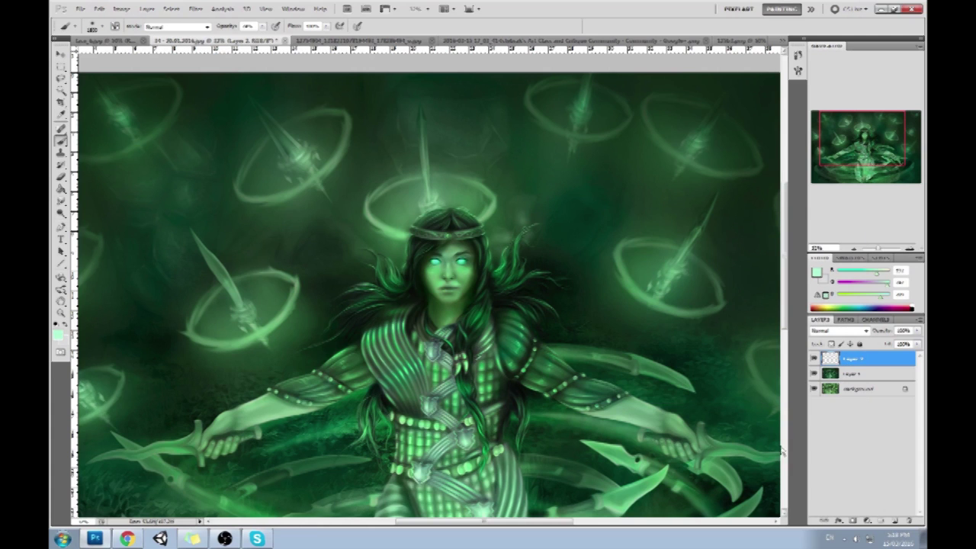
Paint pale green highlights around the character's eyes and nose with a reduced-opacity brush, sampling tones from the face.
{"action": "left_click", "coordinate": [261, 27]}
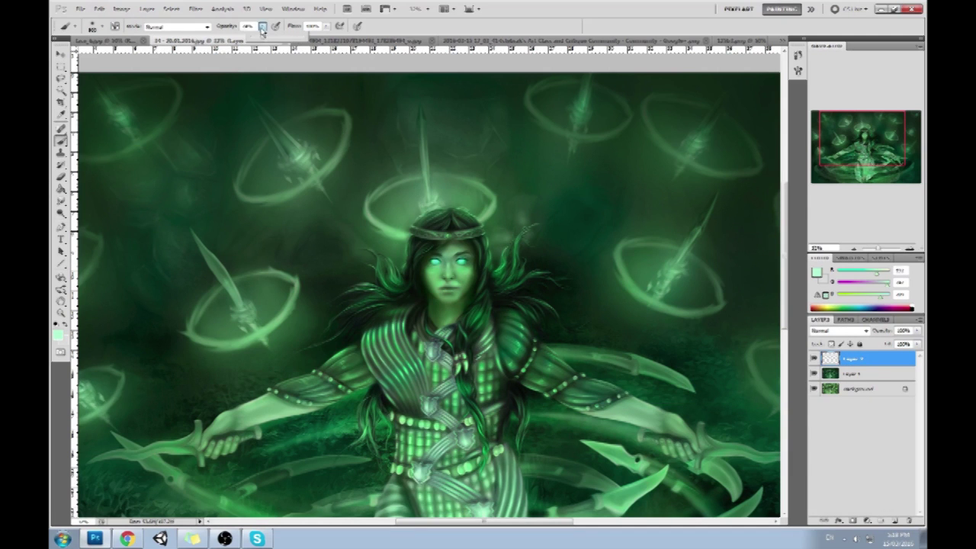
{"action": "left_click", "coordinate": [256, 37]}
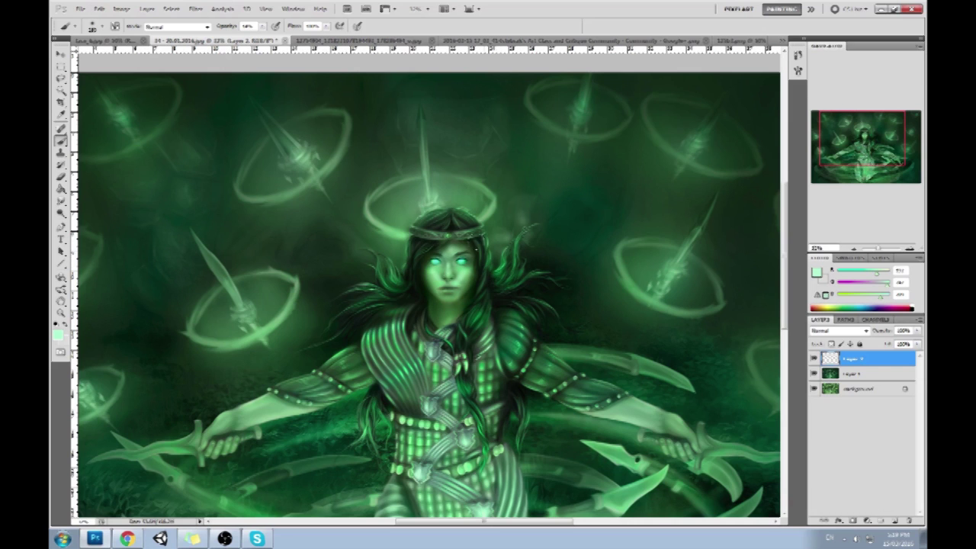
{"action": "left_click", "coordinate": [457, 255]}
{"action": "left_click", "coordinate": [263, 27]}
{"action": "left_click_drag", "start_coordinate": [261, 36], "coordinate": [283, 36]}
{"action": "left_click", "coordinate": [452, 278], "text": "alt"}
{"action": "left_click", "coordinate": [262, 27]}
{"action": "left_click_drag", "start_coordinate": [264, 34], "coordinate": [279, 35]}
{"action": "left_click", "coordinate": [463, 276], "text": "alt"}
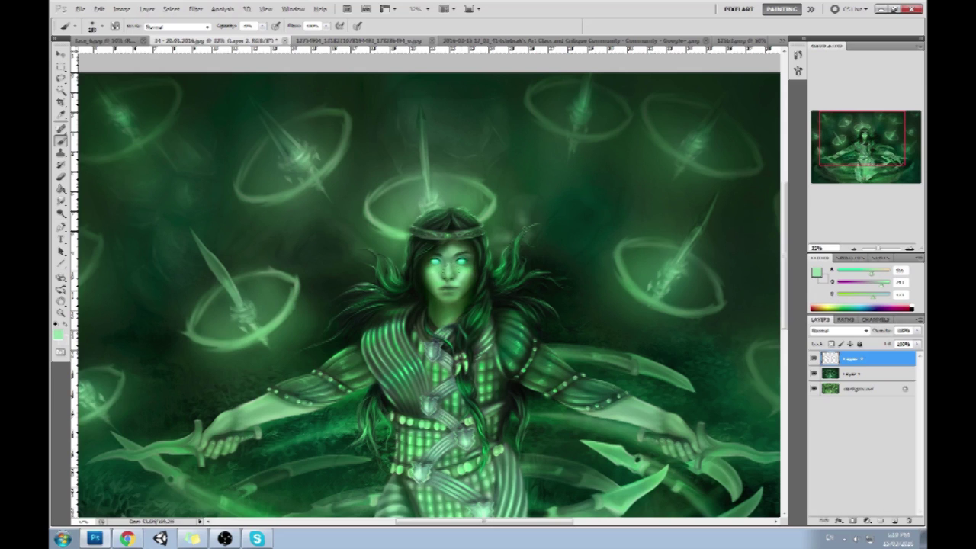
Refine the light on the cheeks and the area beside the eyes with light green tones sampled from the skin.
{"action": "left_click", "coordinate": [263, 27]}
{"action": "left_click", "coordinate": [468, 271], "text": "alt"}
{"action": "left_click", "coordinate": [468, 272], "text": "alt"}
{"action": "left_click", "coordinate": [465, 268], "text": "alt"}
{"action": "left_click", "coordinate": [434, 271], "text": "alt"}
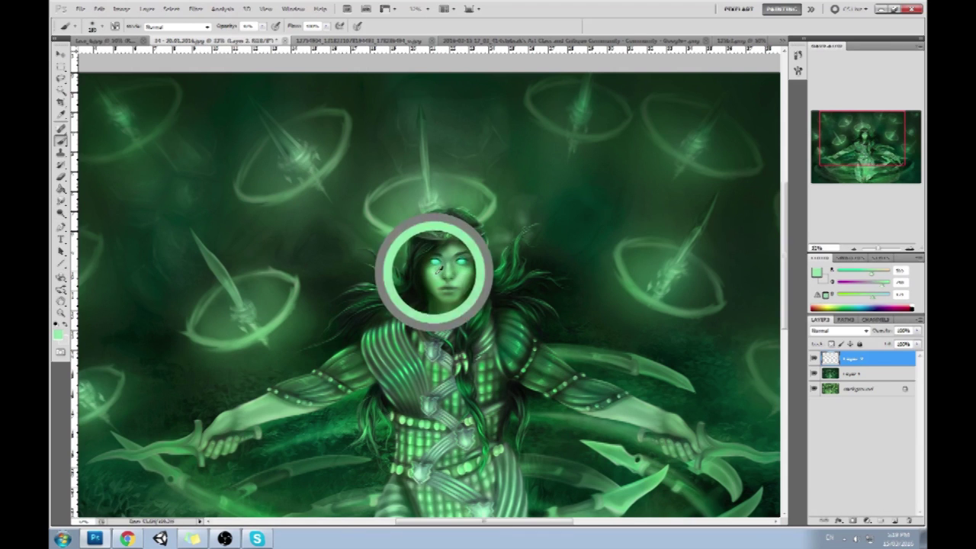
{"action": "left_click", "coordinate": [468, 269], "text": "alt"}
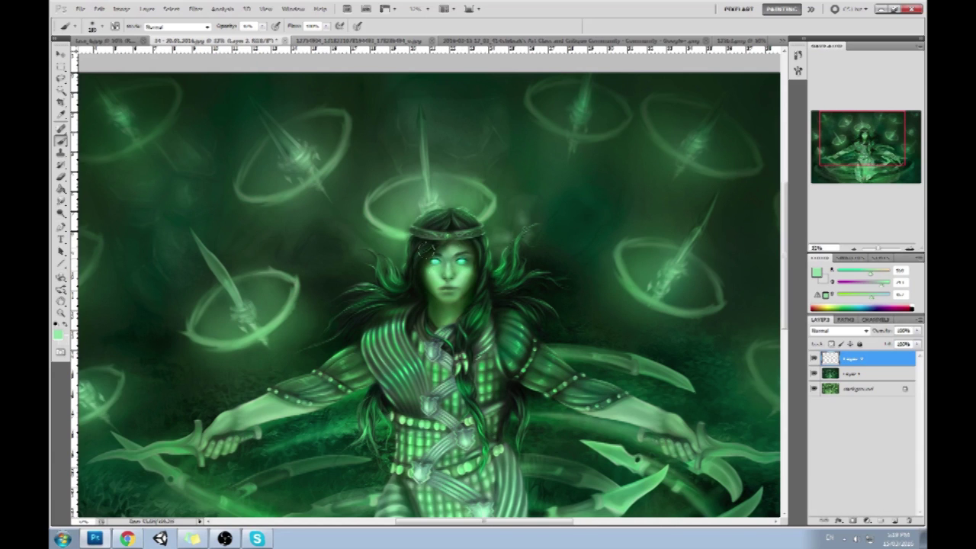
{"action": "left_click", "coordinate": [457, 287], "text": "alt"}
{"action": "left_click", "coordinate": [452, 280], "text": "alt"}
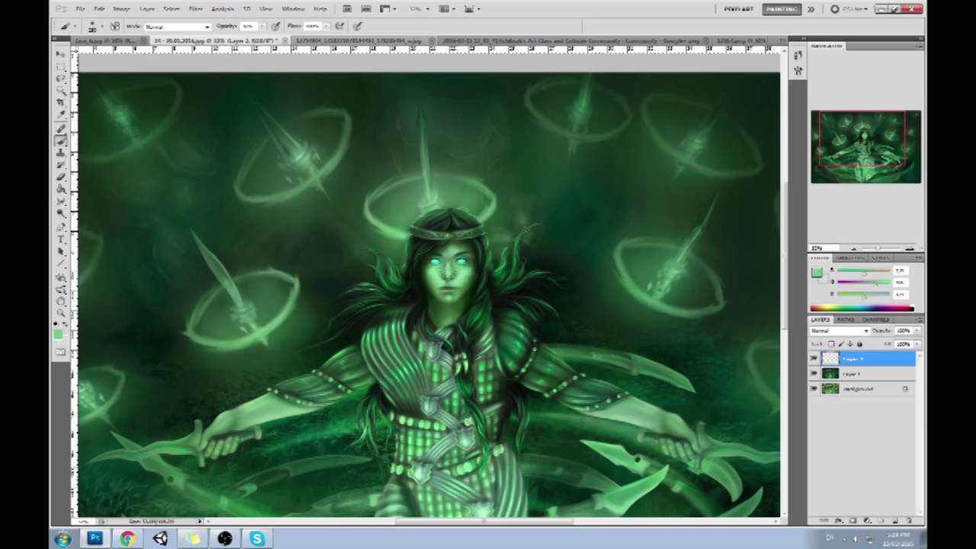
{"action": "left_click", "coordinate": [452, 281], "text": "alt"}
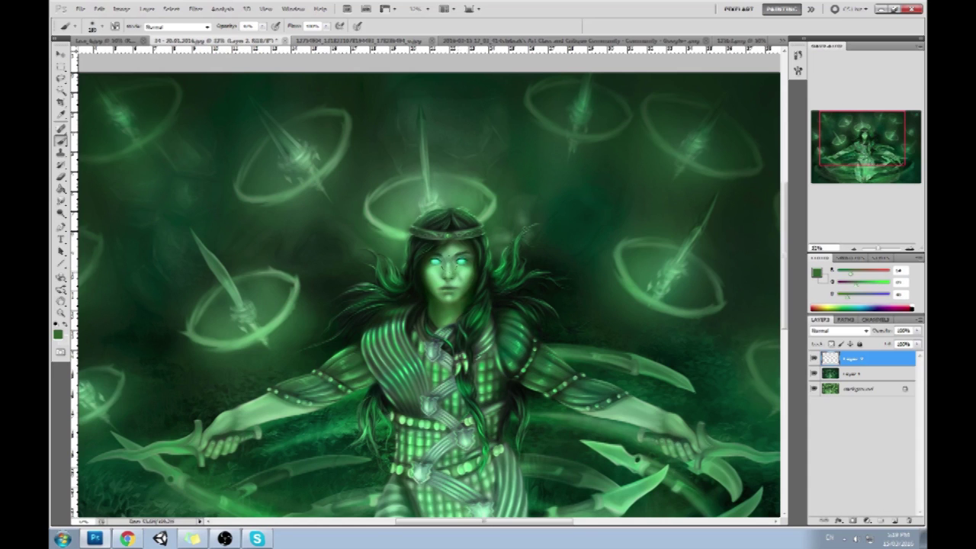
{"action": "left_click_drag", "start_coordinate": [433, 274], "coordinate": [432, 282]}
{"action": "key", "text": "ctrl+alt+z"}
{"action": "key", "text": "ctrl+alt+z"}
{"action": "key", "text": "ctrl+alt+z"}
Shade the edges of the face and jaw with a smaller brush in a near-black green sampled beside the face.
{"action": "left_click", "coordinate": [421, 290], "text": "alt"}
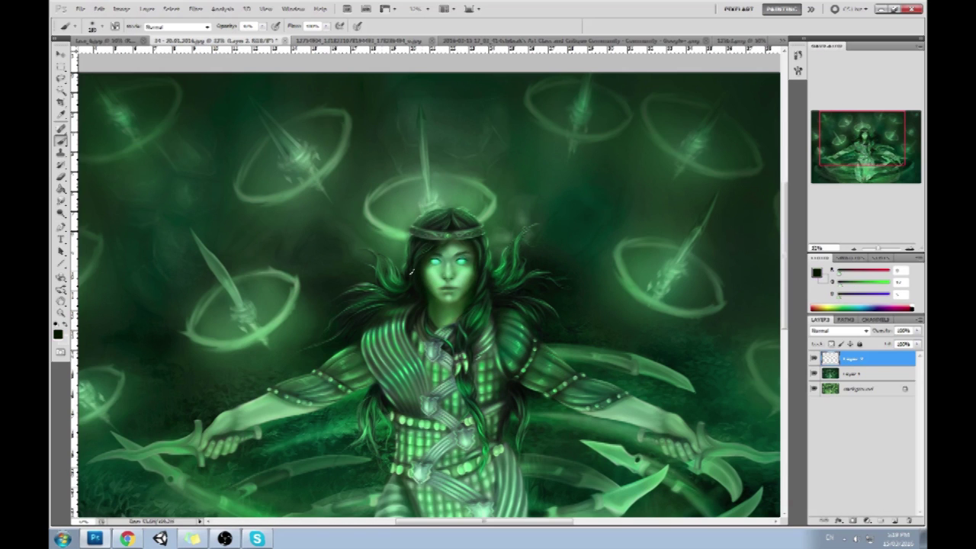
{"action": "left_click", "coordinate": [262, 26]}
{"action": "key", "text": "Return"}
{"action": "key", "text": "bracketleft"}
{"action": "key", "text": "bracketleft"}
{"action": "key", "text": "bracketleft"}
{"action": "key", "text": "bracketleft"}
{"action": "left_click_drag", "start_coordinate": [429, 303], "coordinate": [431, 294]}
{"action": "left_click", "coordinate": [461, 263]}
Set the brush opacity to 17% and deepen the shadows along the jaw and hair with sampled dark greens.
{"action": "key", "text": "1"}
{"action": "key", "text": "7"}
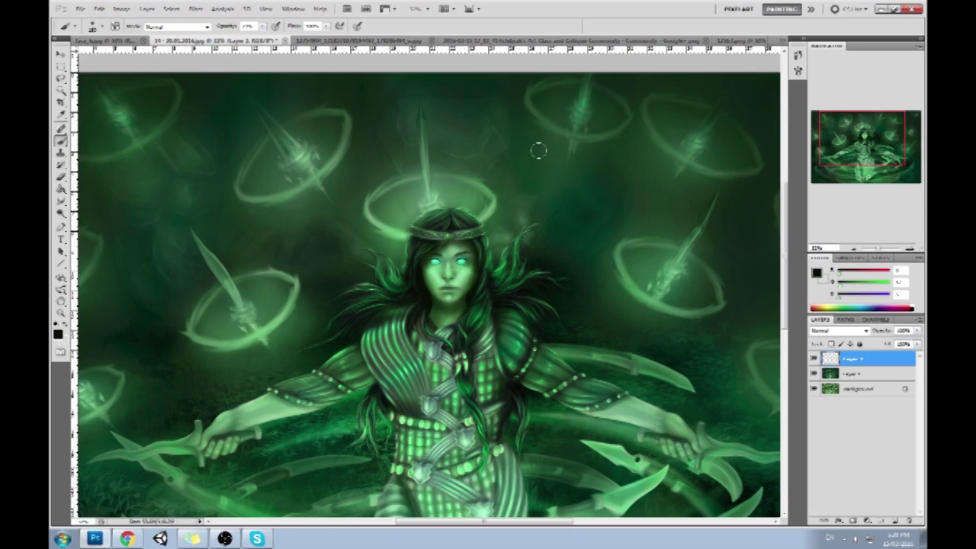
{"action": "left_click", "coordinate": [455, 305], "text": "alt"}
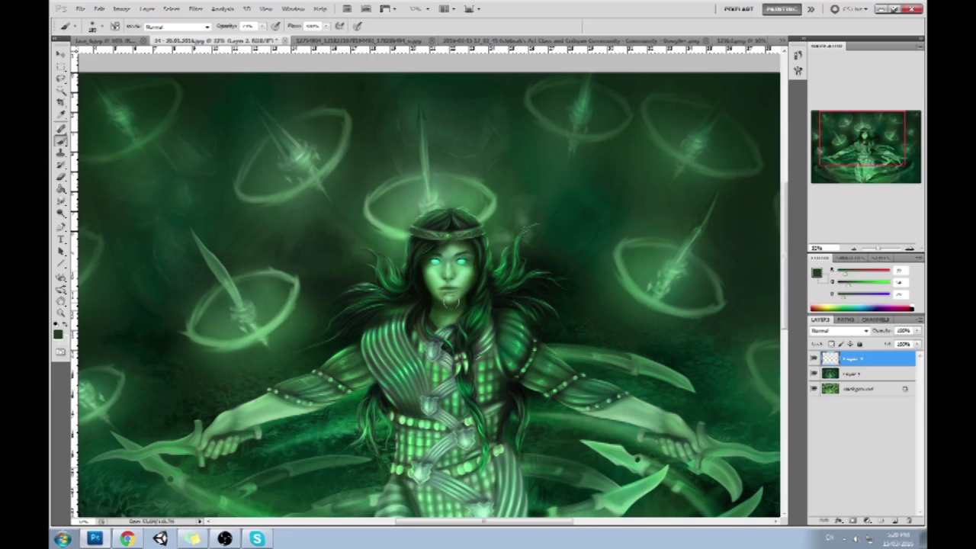
{"action": "left_click", "coordinate": [475, 286], "text": "alt"}
{"action": "left_click", "coordinate": [427, 295], "text": "alt"}
{"action": "mouse_move", "coordinate": [472, 291]}
{"action": "left_mouse_down"}
{"action": "mouse_move", "coordinate": [468, 305]}
{"action": "mouse_move", "coordinate": [472, 296]}
{"action": "left_mouse_up"}
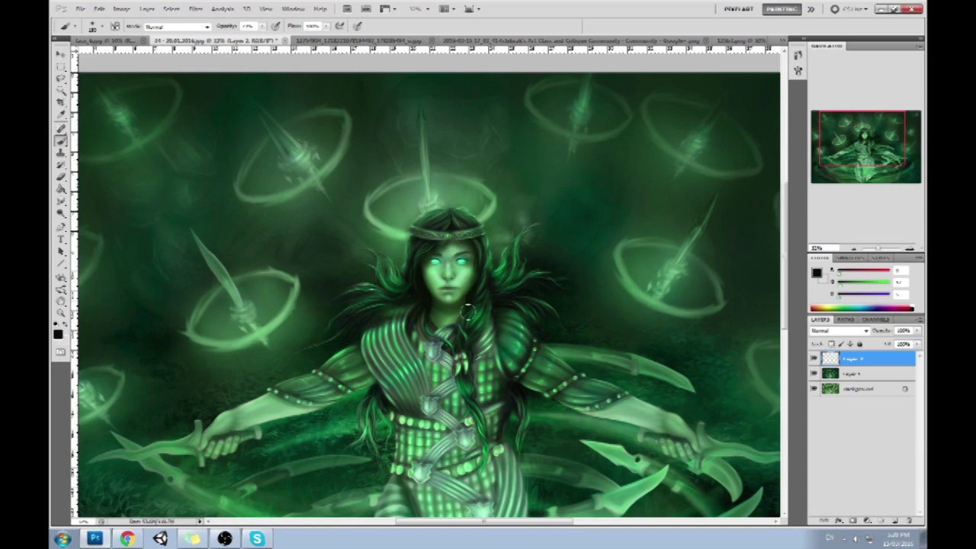
Strengthen the glow around the eyes with turquoise sampled from them, working close up on the face.
{"action": "left_click", "coordinate": [451, 294], "text": "alt"}
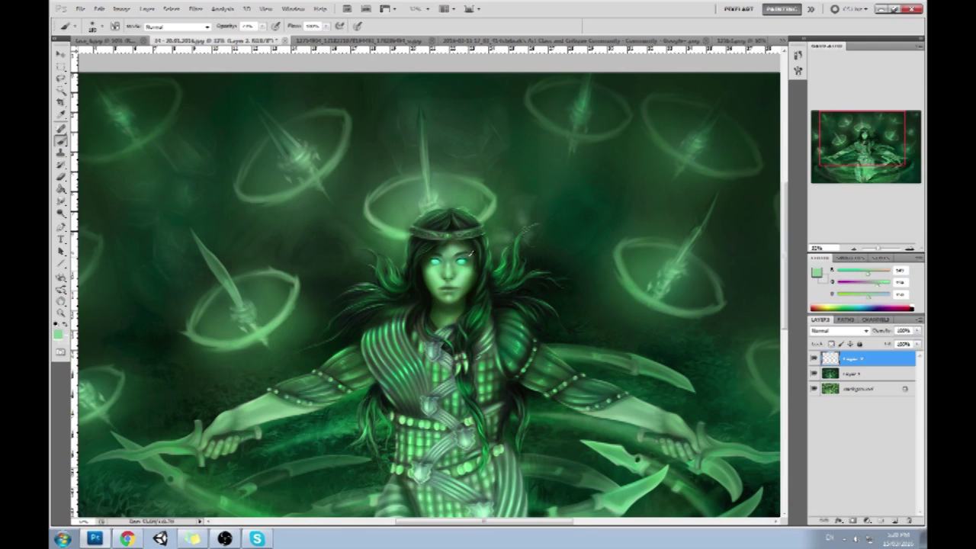
{"action": "left_click", "coordinate": [463, 257], "text": "alt"}
{"action": "key", "text": "ctrl+space"}
{"action": "left_click_drag", "start_coordinate": [345, 198], "coordinate": [579, 354]}
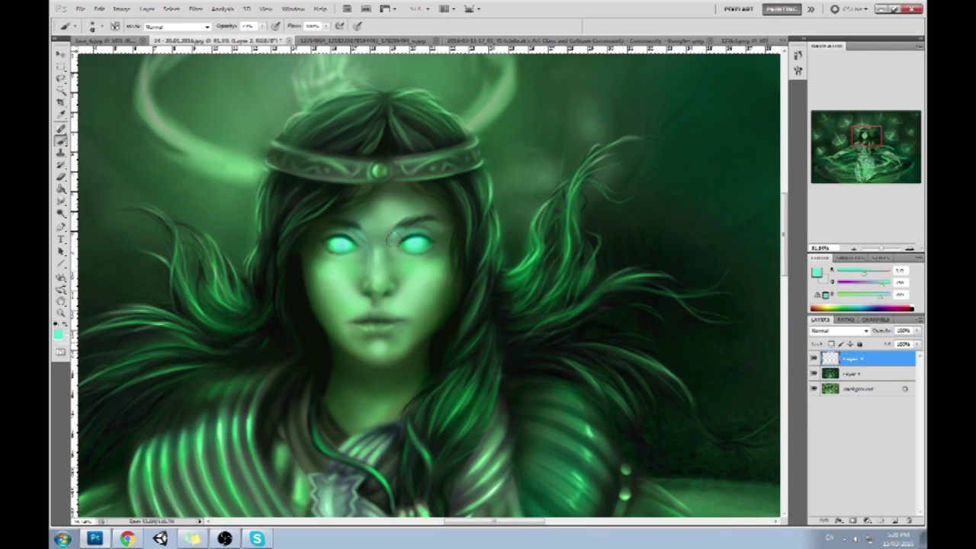
{"action": "key", "text": "ctrl+0"}
{"action": "key", "text": "ctrl+minus"}
{"action": "key", "text": "ctrl+plus"}
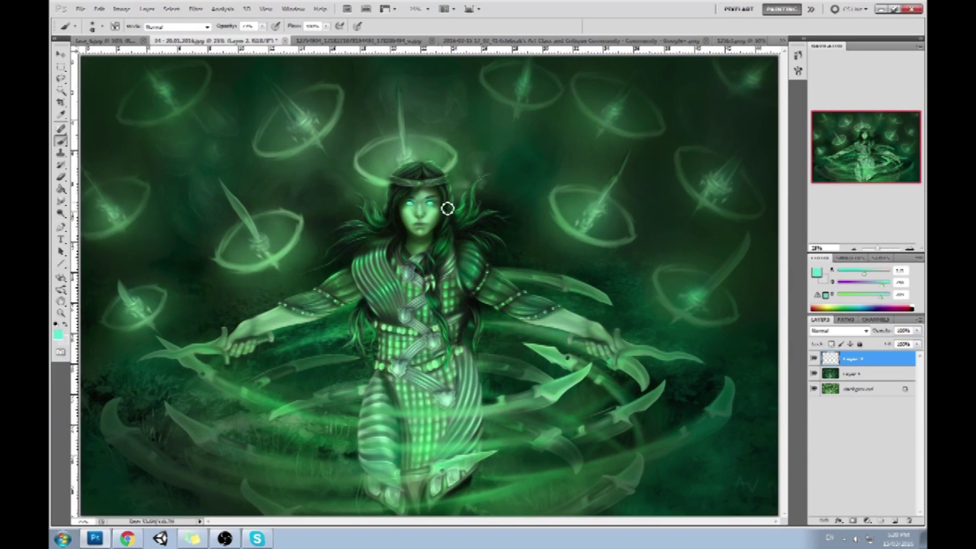
{"action": "scroll", "coordinate": [481, 227], "scroll_direction": "down", "scroll_amount": 1}
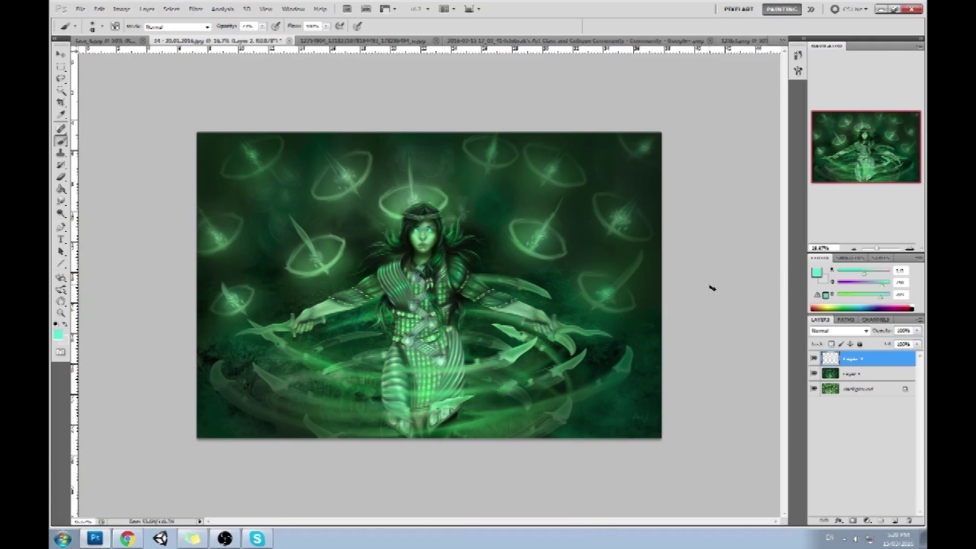
{"action": "scroll", "coordinate": [710, 286], "scroll_direction": "up", "scroll_amount": 1}
Merge the painted layer down into the edit layer and compare the edit with the original by toggling its visibility.
{"action": "right_click", "coordinate": [909, 362]}
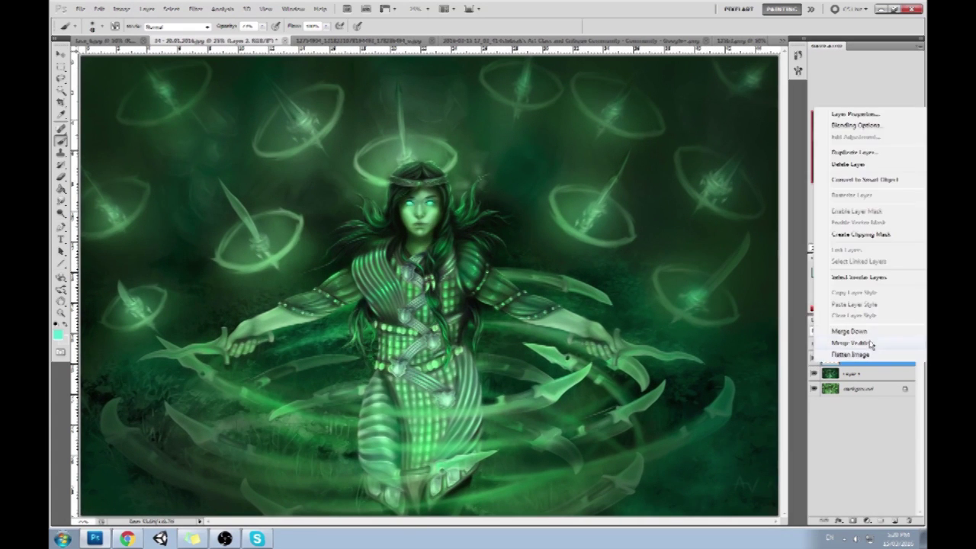
{"action": "left_click", "coordinate": [869, 341]}
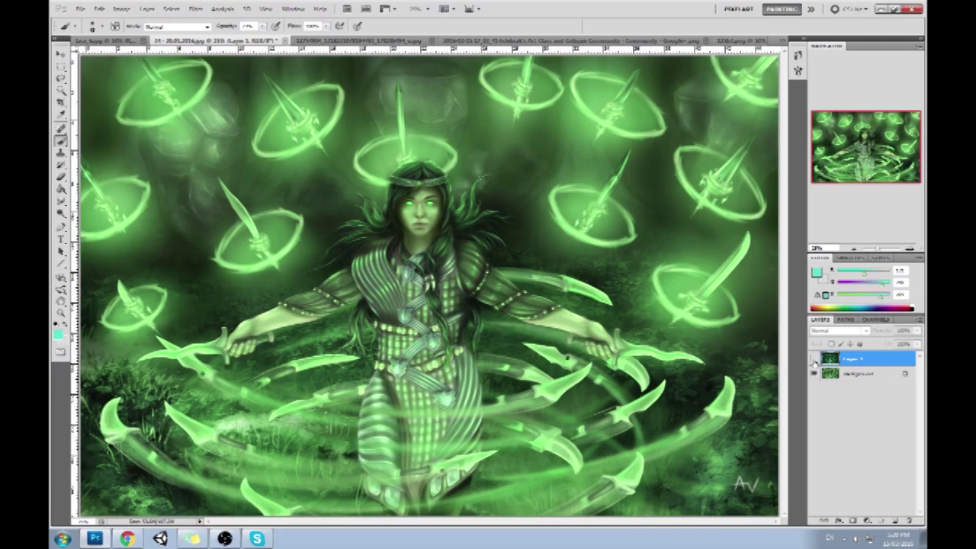
{"action": "left_click", "coordinate": [813, 360]}
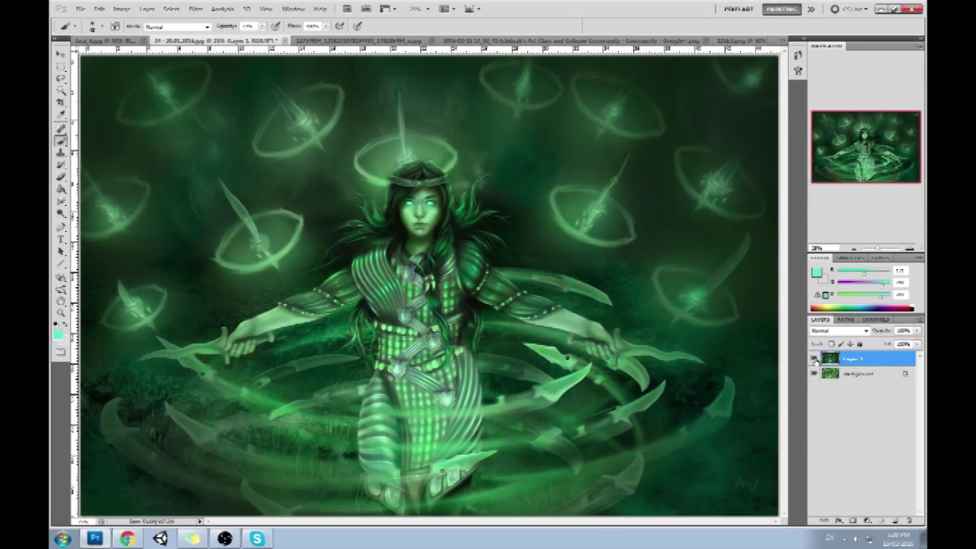
{"action": "left_click", "coordinate": [814, 359]}
{"action": "left_click", "coordinate": [813, 359]}
{"action": "left_click", "coordinate": [813, 359]}
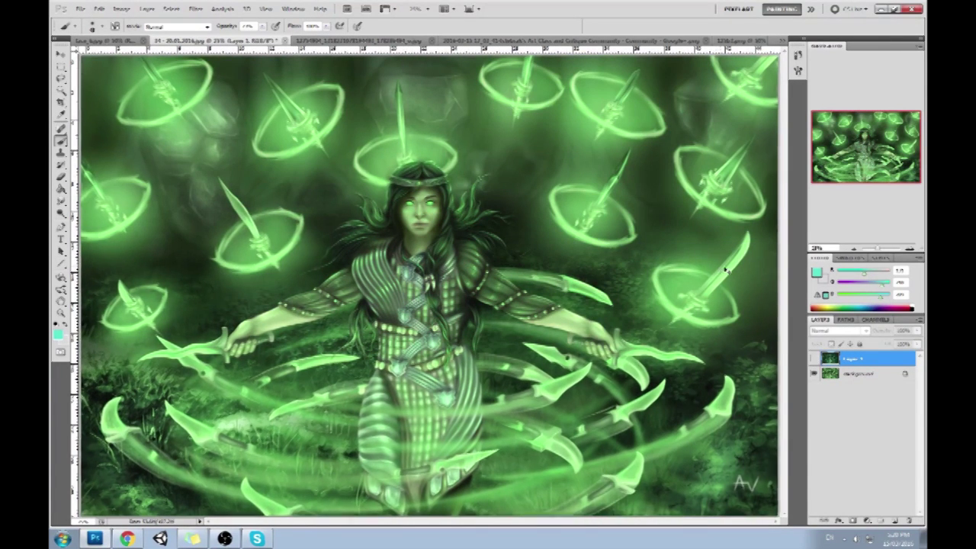
{"action": "key", "text": "ctrl+minus"}
{"action": "left_click", "coordinate": [814, 359]}
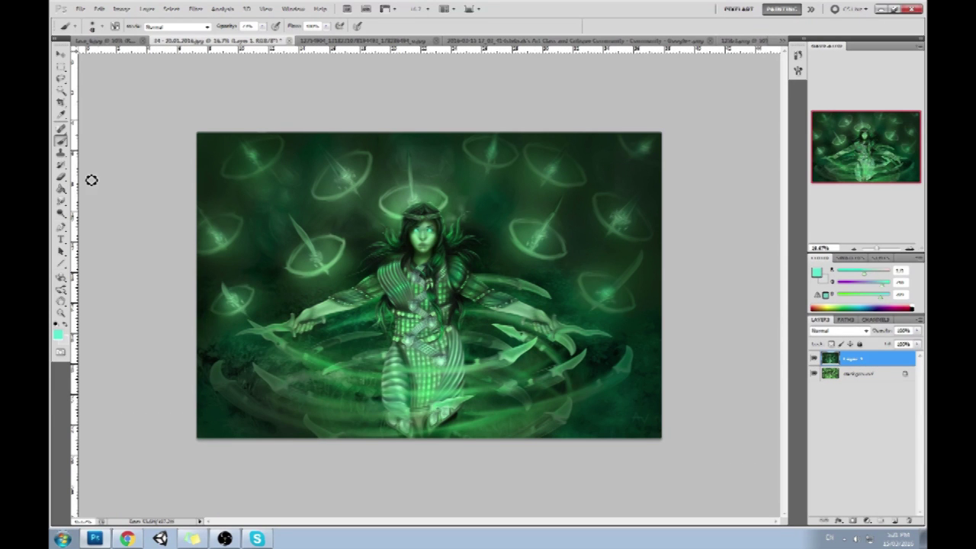
Brighten the character's face, armour and lower garment with the Dodge tool set to Highlights at a low exposure.
{"action": "right_click", "coordinate": [60, 213]}
{"action": "left_click", "coordinate": [84, 214]}
{"action": "left_click_drag", "start_coordinate": [259, 28], "coordinate": [291, 42]}
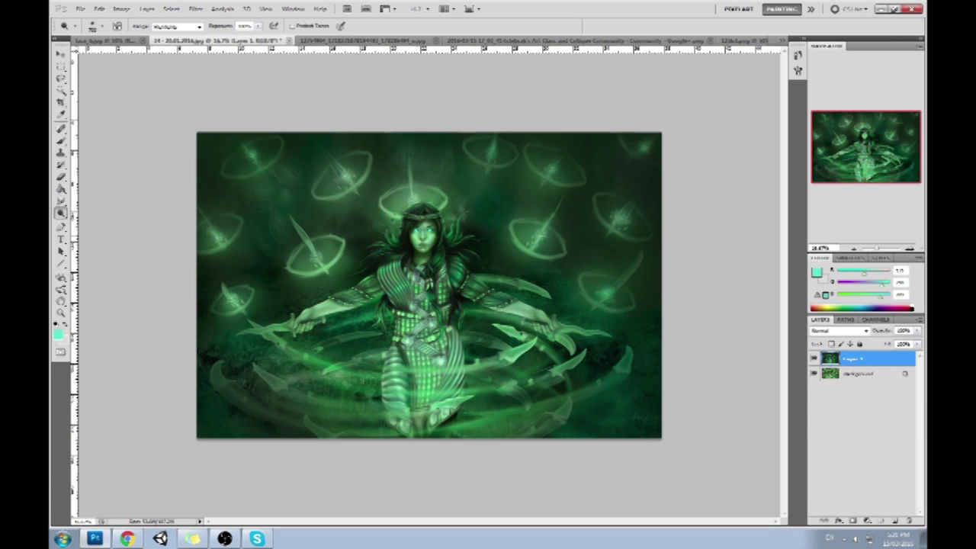
{"action": "left_click", "coordinate": [259, 27]}
{"action": "left_click_drag", "start_coordinate": [264, 41], "coordinate": [222, 38]}
{"action": "left_click", "coordinate": [414, 231]}
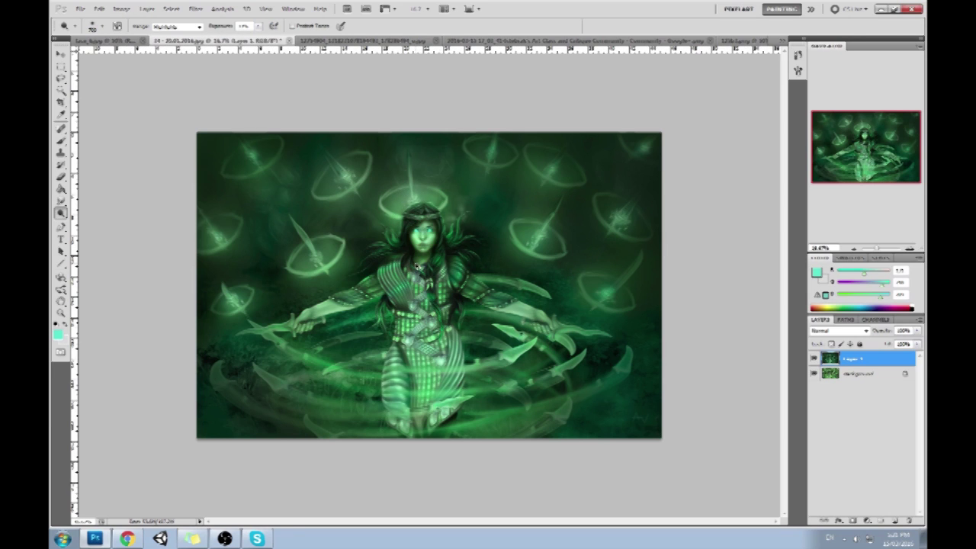
{"action": "left_click_drag", "start_coordinate": [382, 264], "coordinate": [412, 290]}
{"action": "mouse_move", "coordinate": [417, 263]}
{"action": "left_mouse_down"}
{"action": "mouse_move", "coordinate": [428, 282]}
{"action": "mouse_move", "coordinate": [459, 276]}
{"action": "mouse_move", "coordinate": [427, 316]}
{"action": "mouse_move", "coordinate": [415, 314]}
{"action": "mouse_move", "coordinate": [424, 340]}
{"action": "left_mouse_up"}
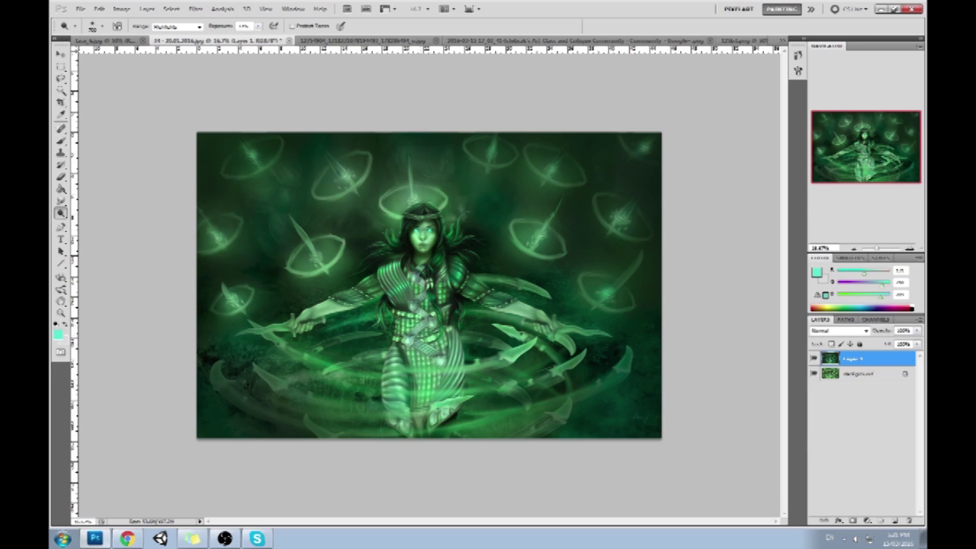
{"action": "left_click_drag", "start_coordinate": [398, 397], "coordinate": [398, 364]}
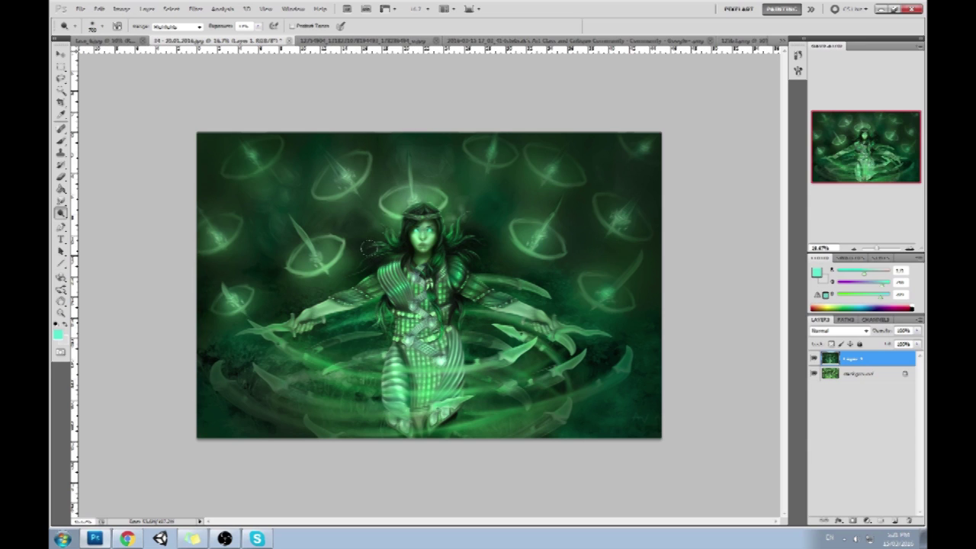
Lasso parts of the character's armour, paint near-black shading inside them on a new layer, and clear the selection.
{"action": "key", "text": "l"}
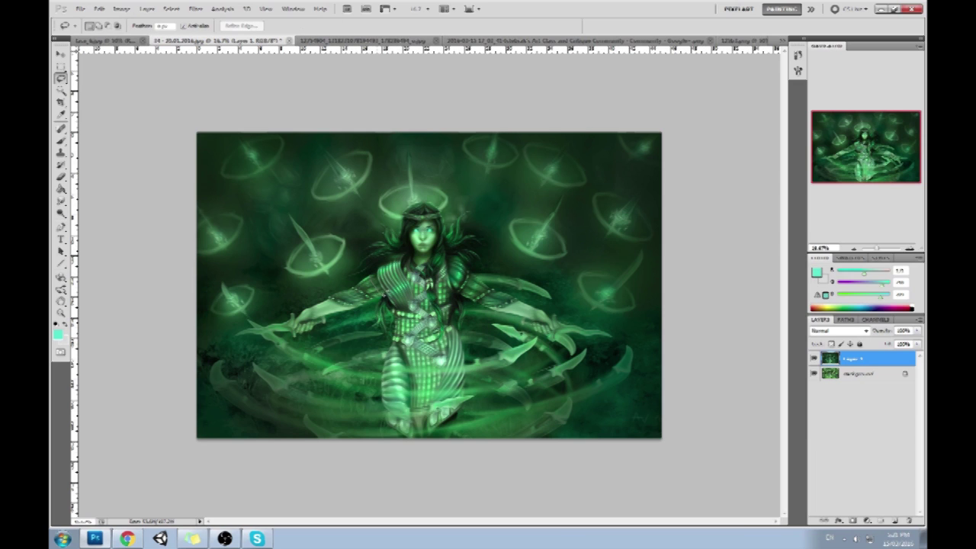
{"action": "left_click_drag", "start_coordinate": [462, 273], "coordinate": [450, 266]}
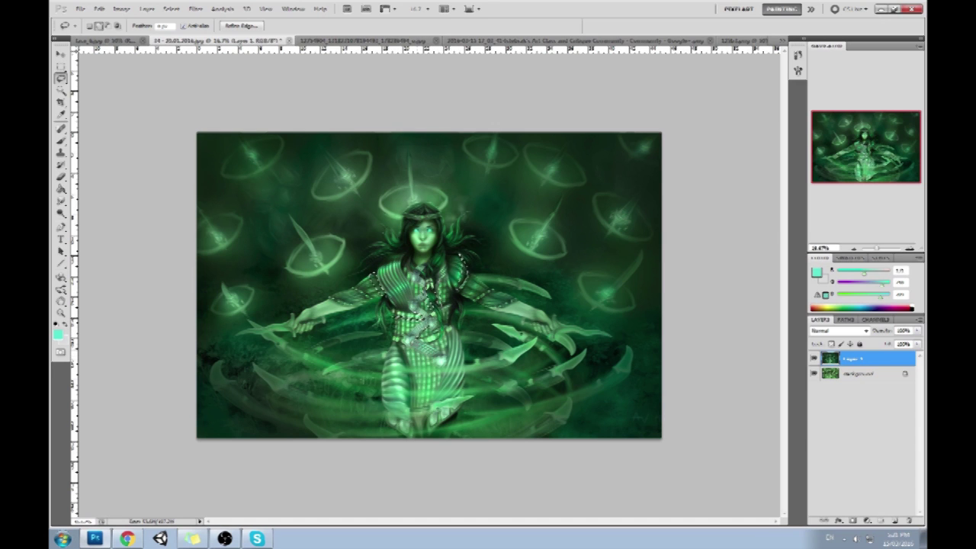
{"action": "key", "text": "b"}
{"action": "left_click", "coordinate": [432, 233], "text": "alt"}
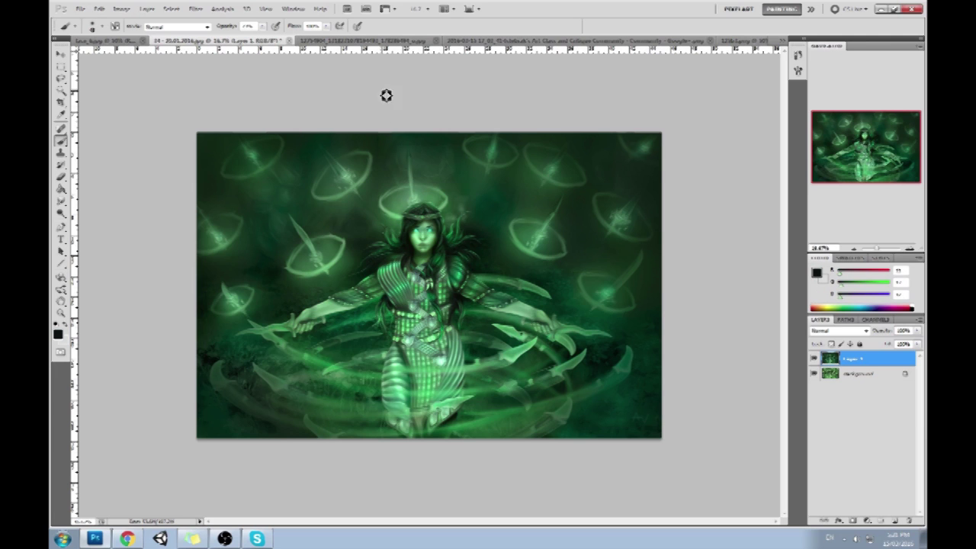
{"action": "left_click", "coordinate": [896, 520]}
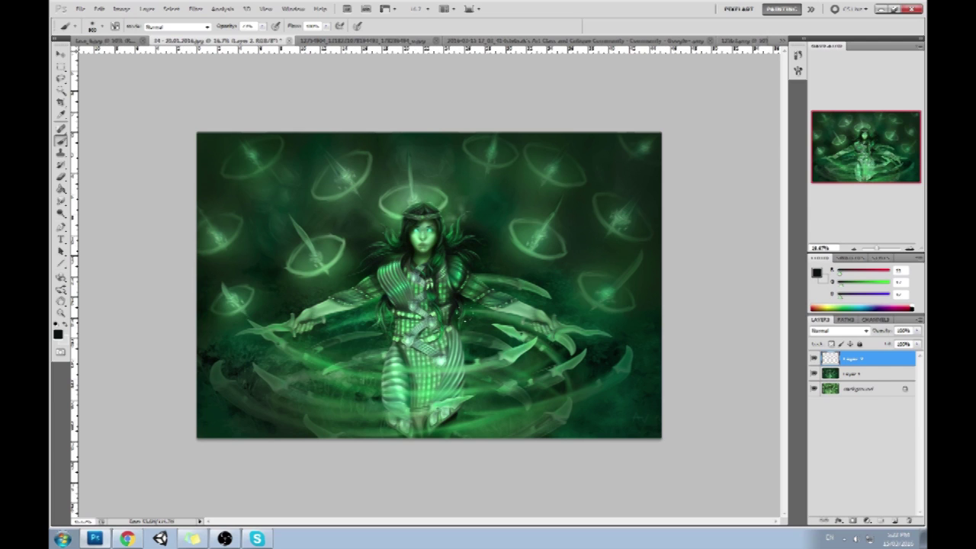
{"action": "key", "text": "m"}
{"action": "right_click", "coordinate": [475, 279]}
{"action": "left_click", "coordinate": [503, 289]}
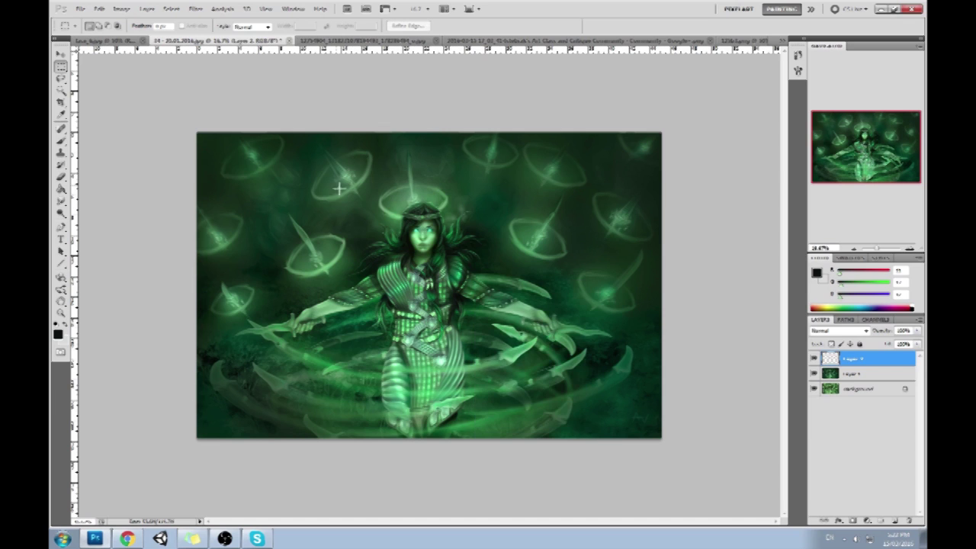
Soften the dark armour shading with the Blur tool and merge its layer down into the edit layer.
{"action": "left_click", "coordinate": [61, 201]}
{"action": "left_click", "coordinate": [90, 200]}
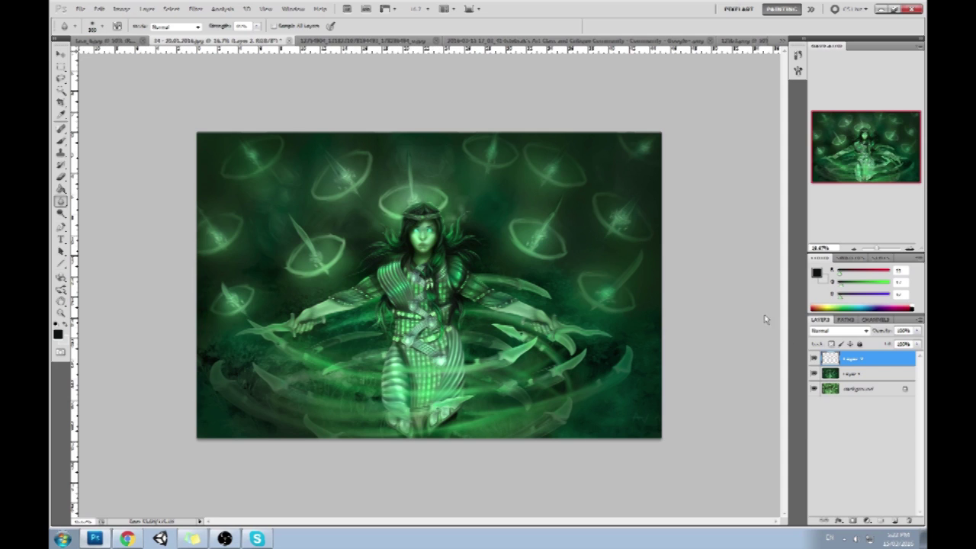
{"action": "right_click", "coordinate": [862, 361]}
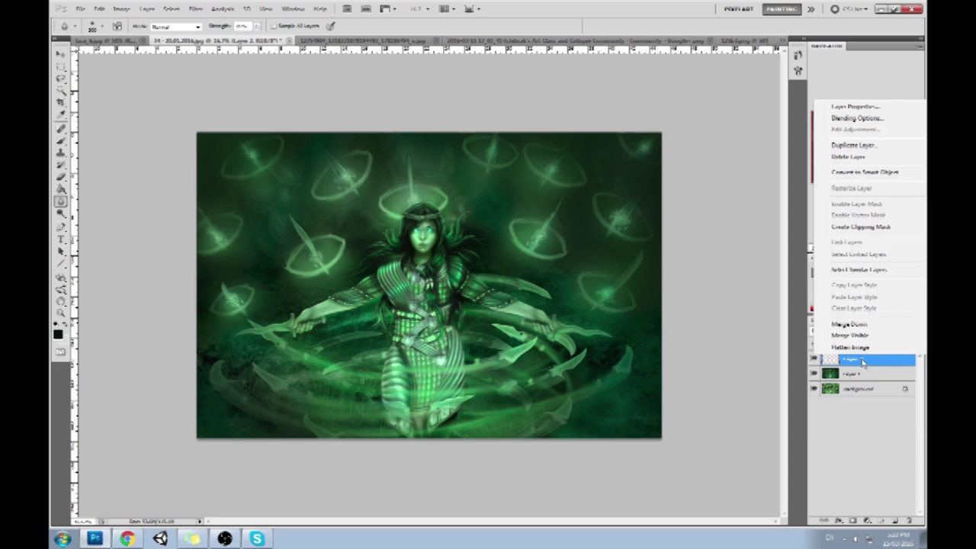
{"action": "left_click", "coordinate": [863, 328]}
Dodge the character's highlights and paint sampled near-black over the lower background with a very large brush.
{"action": "left_click", "coordinate": [61, 215]}
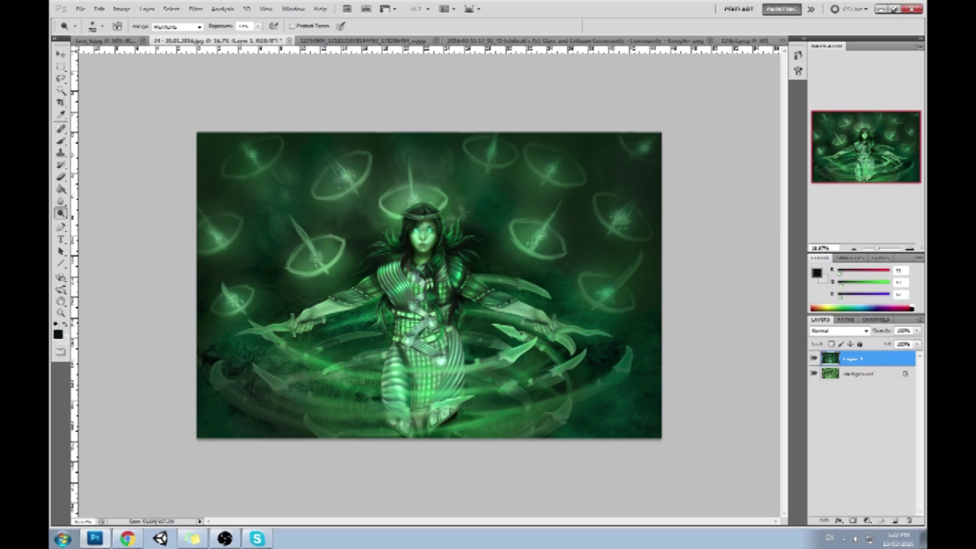
{"action": "key", "text": "b"}
{"action": "left_click", "coordinate": [606, 355], "text": "alt"}
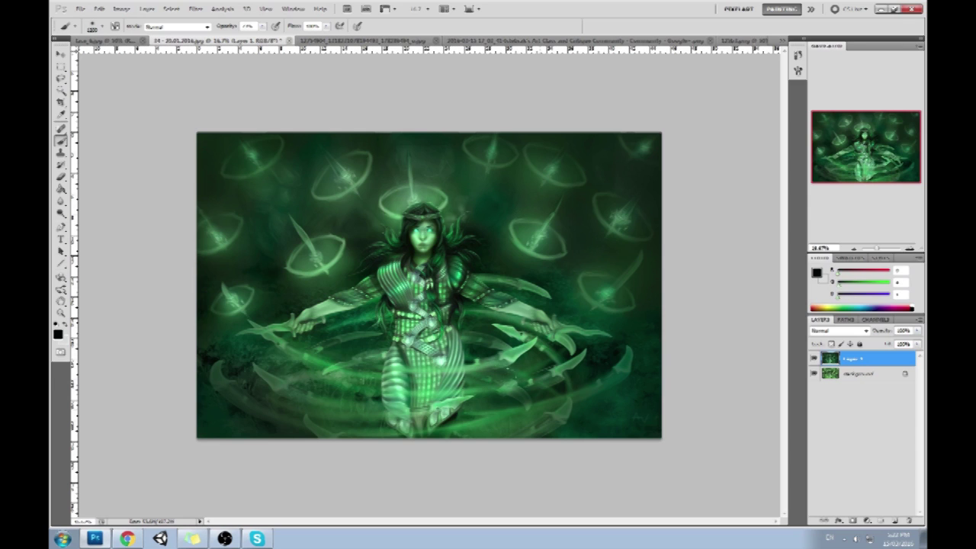
{"action": "mouse_move", "coordinate": [572, 412]}
{"action": "left_mouse_down"}
{"action": "mouse_move", "coordinate": [366, 419]}
{"action": "mouse_move", "coordinate": [279, 385]}
{"action": "left_mouse_up"}
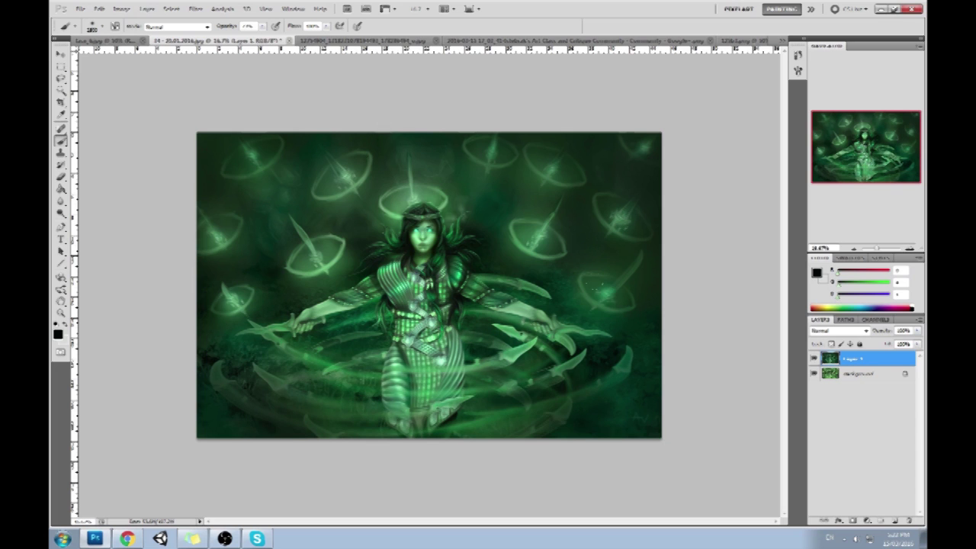
Shift the edit layer's hue slightly toward teal with Hue/Saturation and brighten the face with the Dodge tool set to Highlights.
{"action": "key", "text": "ctrl+u"}
{"action": "left_click_drag", "start_coordinate": [762, 192], "coordinate": [778, 193]}
{"action": "left_click_drag", "start_coordinate": [796, 131], "coordinate": [707, 225]}
{"action": "left_click_drag", "start_coordinate": [691, 289], "coordinate": [678, 290]}
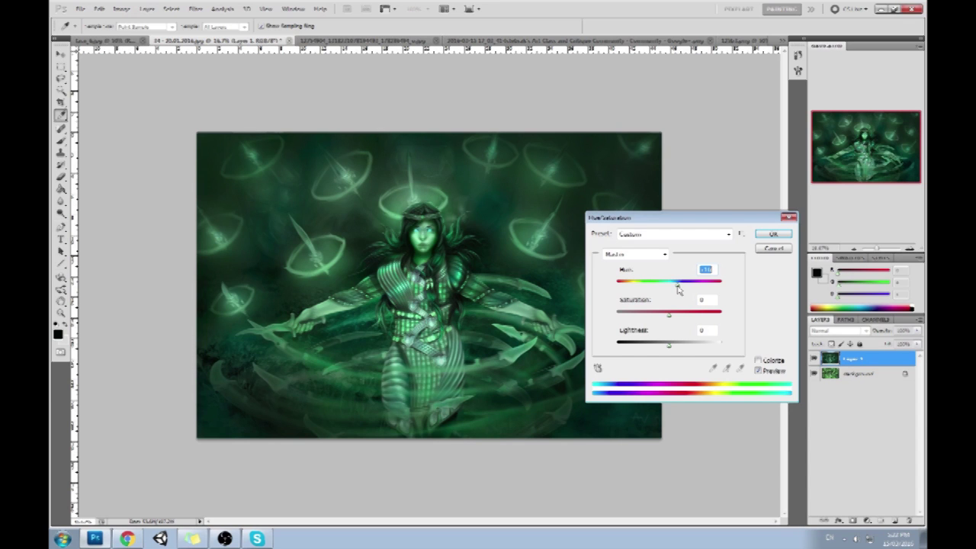
{"action": "left_click", "coordinate": [773, 237]}
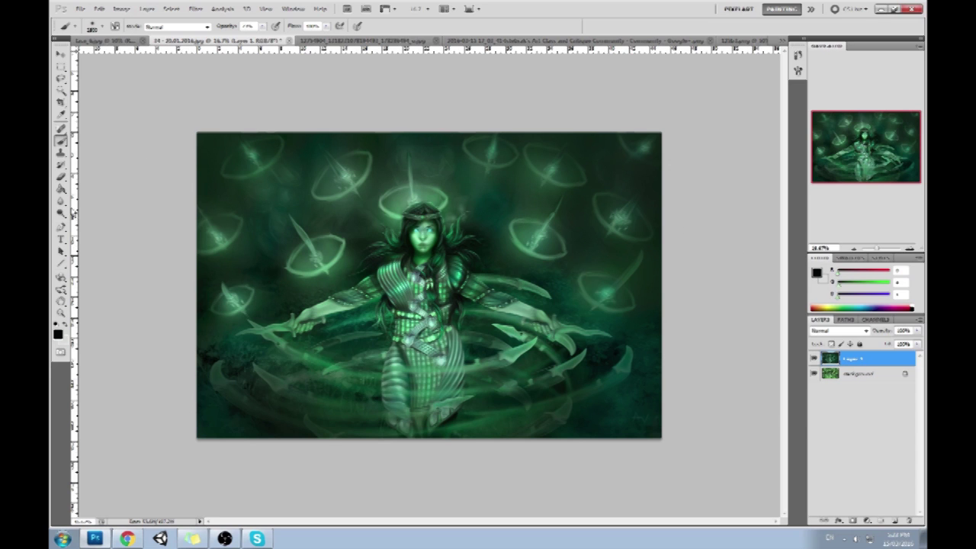
{"action": "left_click", "coordinate": [61, 213]}
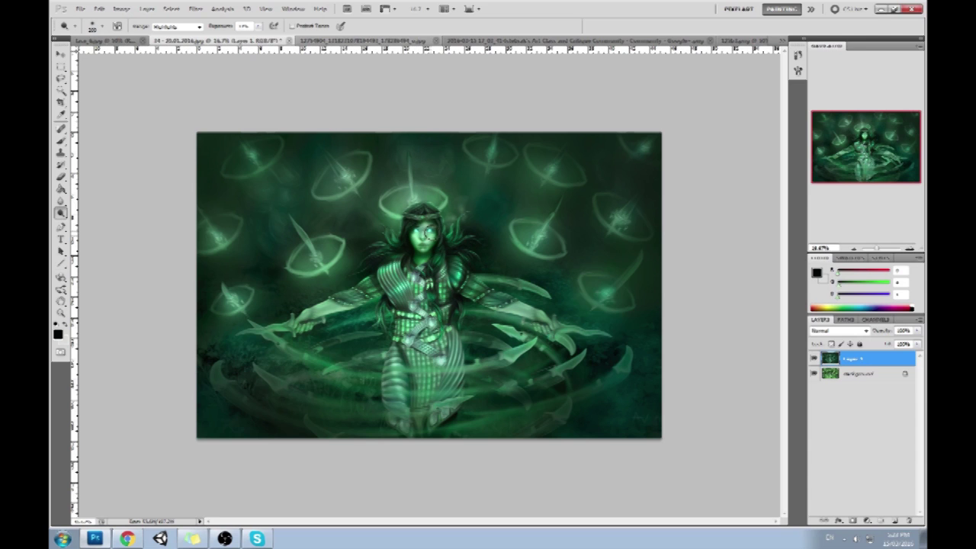
Add a new layer filled with mid grey and set its blend mode to Color to preview the painting in greyscale.
{"action": "left_click", "coordinate": [896, 520]}
{"action": "left_click", "coordinate": [817, 273]}
{"action": "left_click_drag", "start_coordinate": [595, 290], "coordinate": [586, 316]}
{"action": "left_click", "coordinate": [818, 237]}
{"action": "key", "text": "g"}
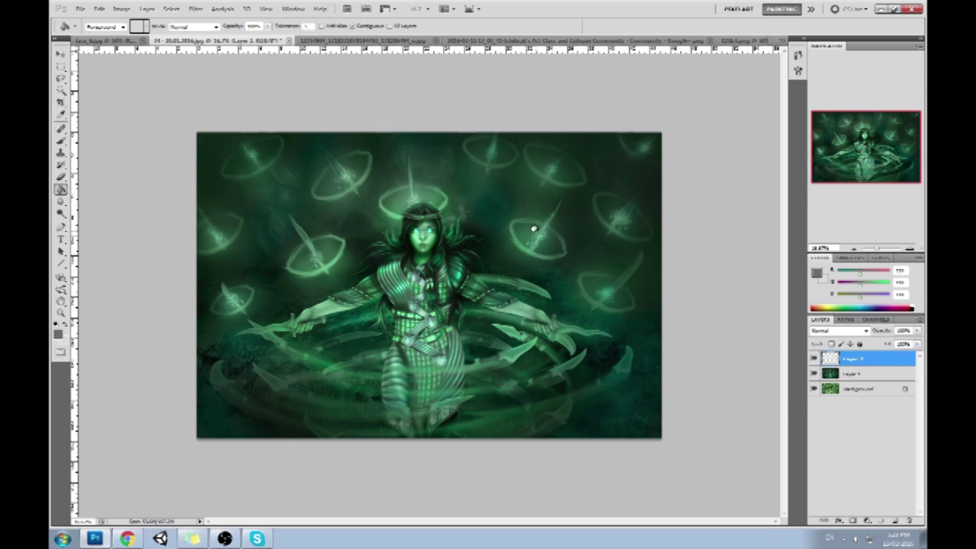
{"action": "left_click", "coordinate": [531, 227]}
{"action": "left_click", "coordinate": [835, 330]}
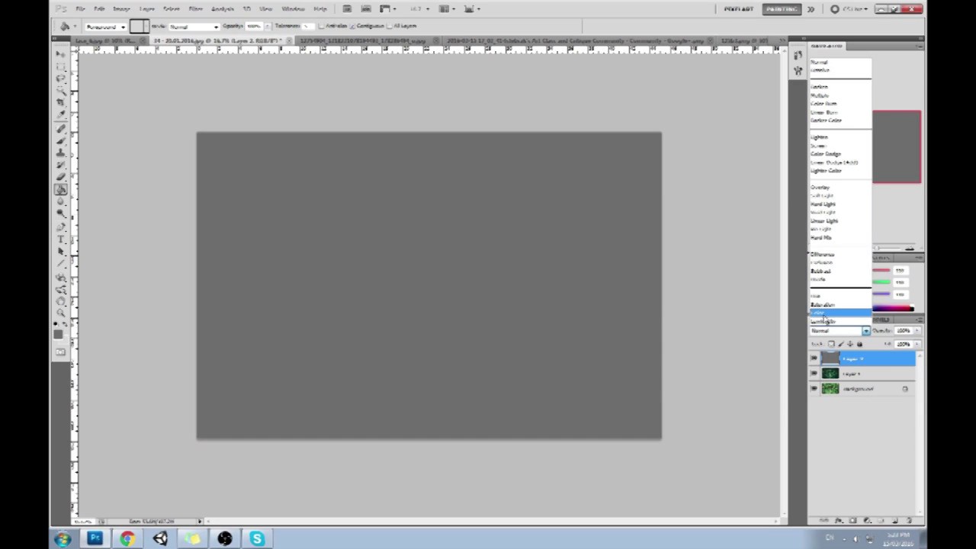
{"action": "left_click", "coordinate": [823, 314]}
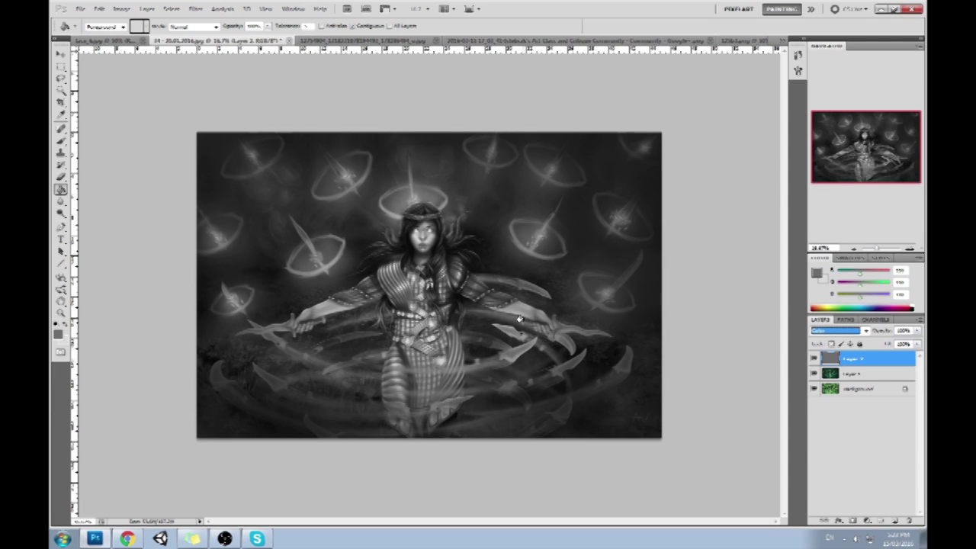
Compare the painting in greyscale and colour by toggling the grey layer's visibility, and delete that layer.
{"action": "left_click", "coordinate": [870, 389]}
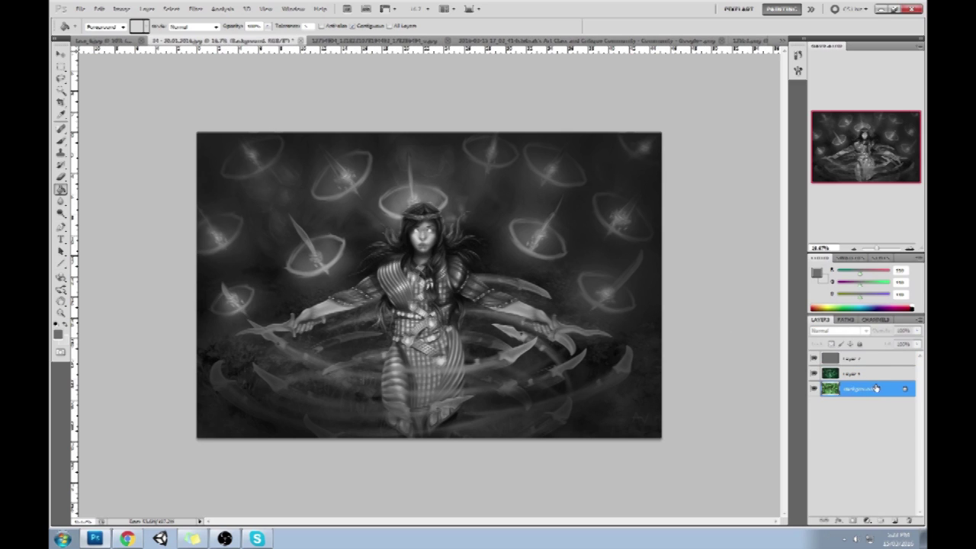
{"action": "left_click", "coordinate": [814, 359]}
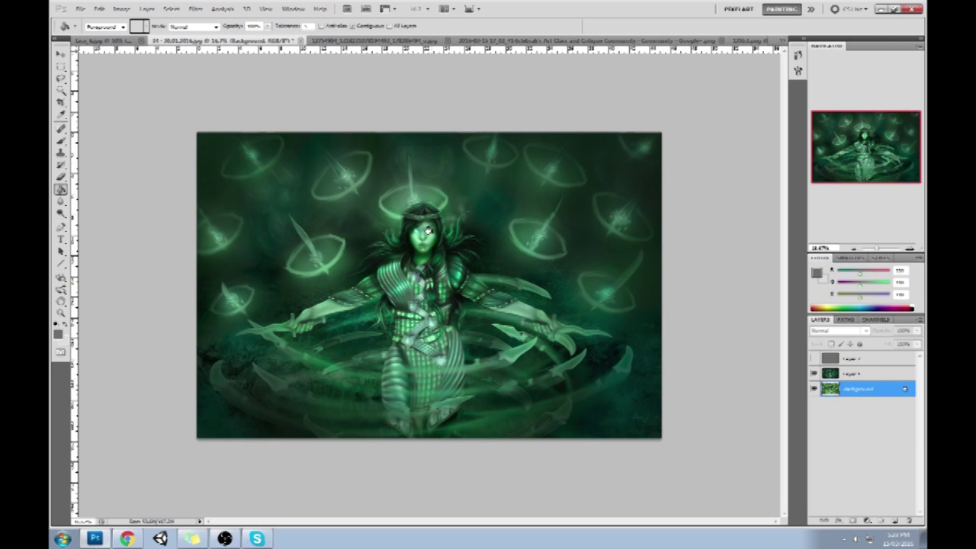
{"action": "left_click", "coordinate": [813, 358]}
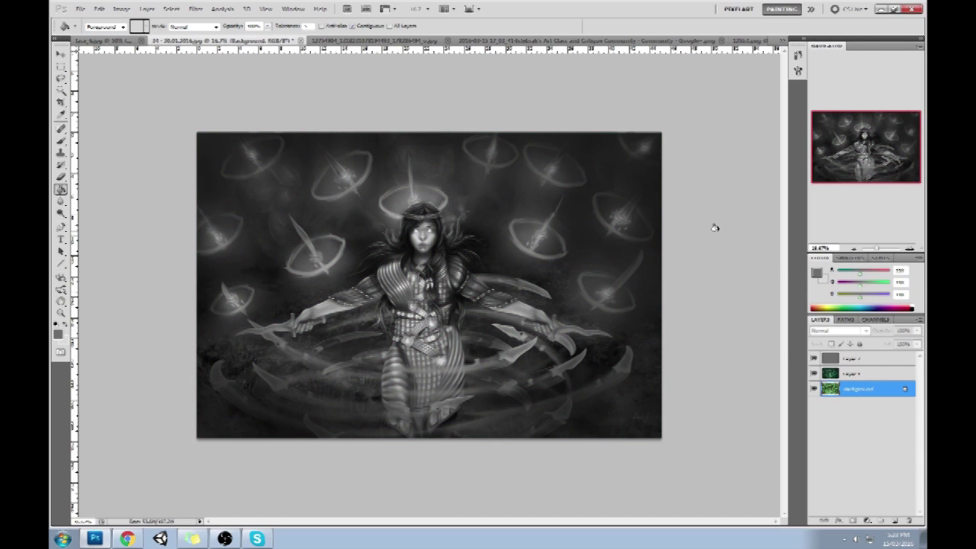
{"action": "left_click", "coordinate": [814, 358]}
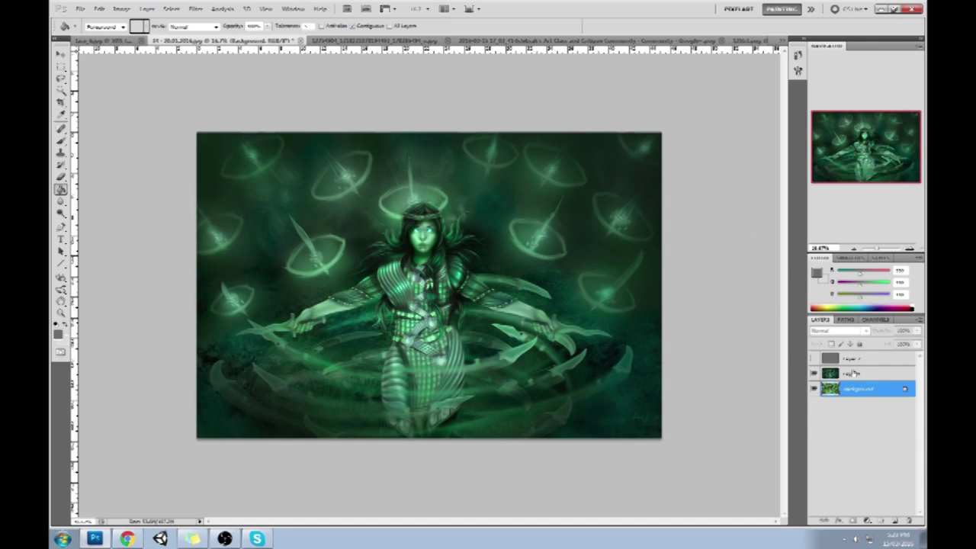
{"action": "left_click", "coordinate": [848, 360]}
{"action": "left_click", "coordinate": [911, 519]}
Dodge highlights on the character's face with a smaller brush set to Highlights and an adjusted exposure.
{"action": "key", "text": "z"}
{"action": "left_click_drag", "start_coordinate": [343, 154], "coordinate": [506, 297]}
{"action": "left_click", "coordinate": [60, 212]}
{"action": "left_click", "coordinate": [92, 214]}
{"action": "key", "text": "g"}
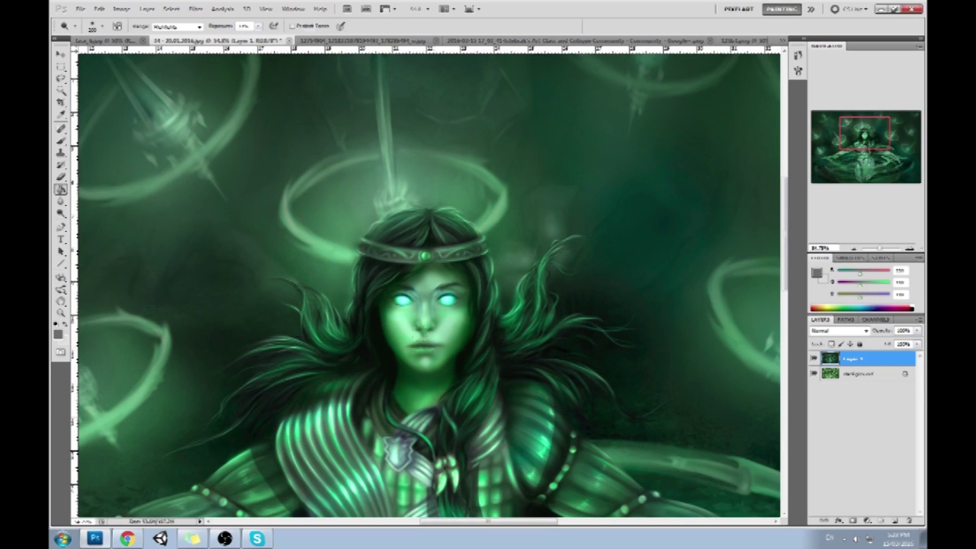
{"action": "left_click", "coordinate": [61, 213]}
{"action": "left_click", "coordinate": [91, 214]}
{"action": "key", "text": "["}
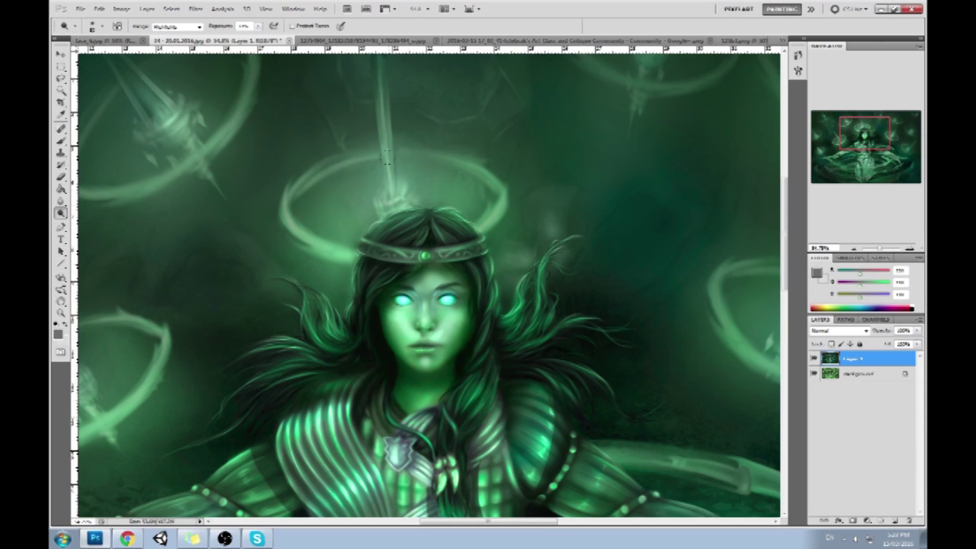
{"action": "left_click", "coordinate": [258, 27]}
{"action": "left_click", "coordinate": [248, 36]}
{"action": "left_click", "coordinate": [448, 324]}
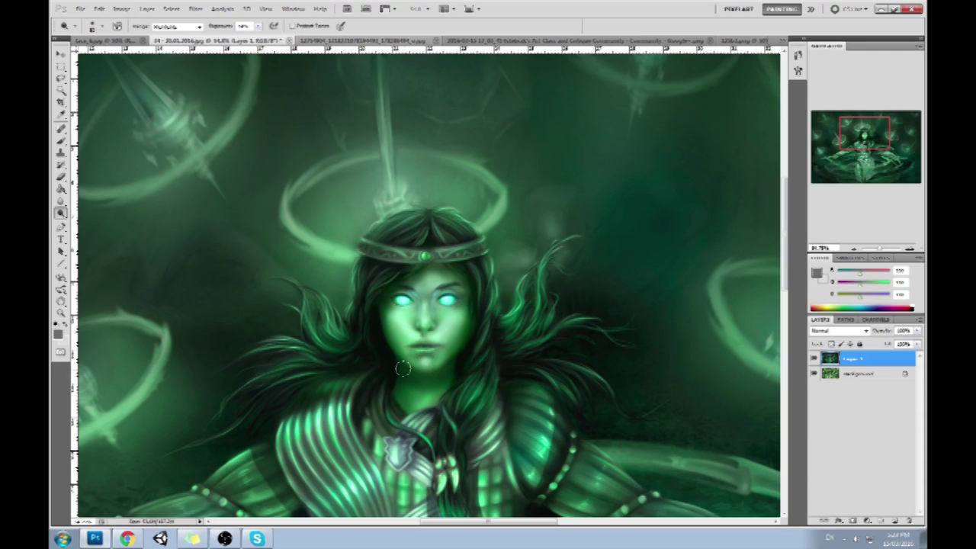
Paint green sampled from the lower face along the chin with a much smaller brush.
{"action": "key", "text": "b"}
{"action": "left_click", "coordinate": [434, 349], "text": "alt"}
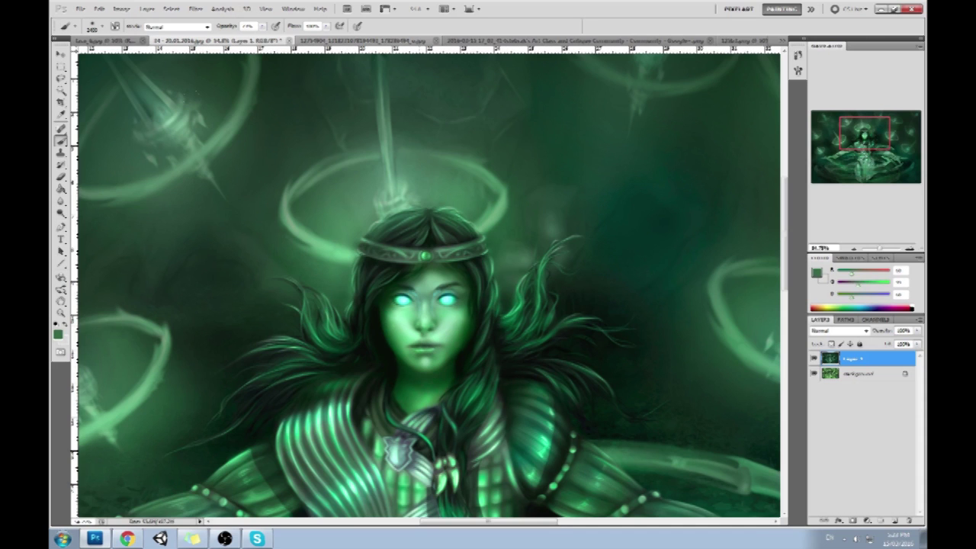
{"action": "key", "text": "bracketleft"}
{"action": "key", "text": "bracketleft"}
{"action": "key", "text": "bracketleft"}
{"action": "key", "text": "bracketleft"}
{"action": "key", "text": "bracketleft"}
{"action": "left_click_drag", "start_coordinate": [434, 361], "coordinate": [420, 364]}
{"action": "key", "text": "ctrl+minus"}
{"action": "key", "text": "ctrl+minus"}
{"action": "key", "text": "ctrl+minus"}
{"action": "key", "text": "ctrl+minus"}
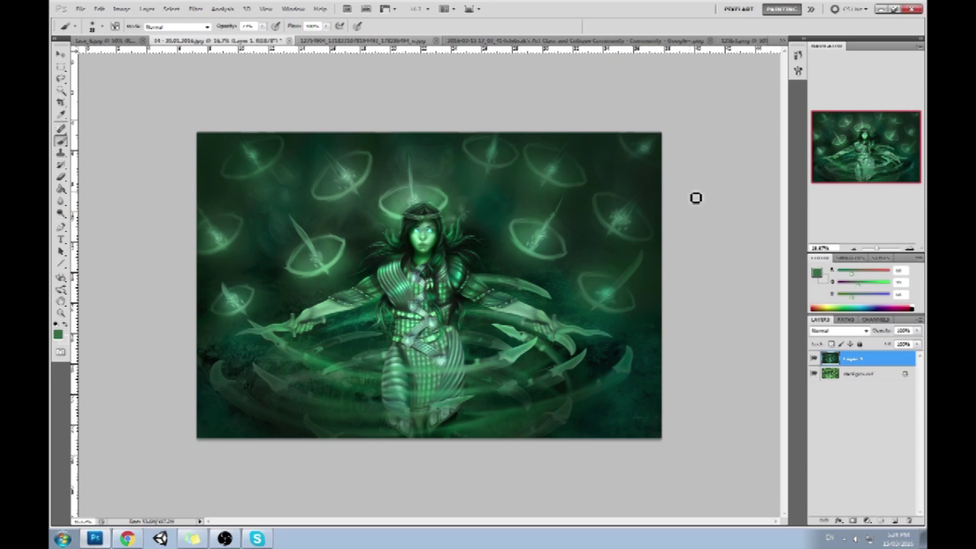
Refine the light and shadow around the eyes and cheeks with light and dark greens sampled from the face.
{"action": "key", "text": "z"}
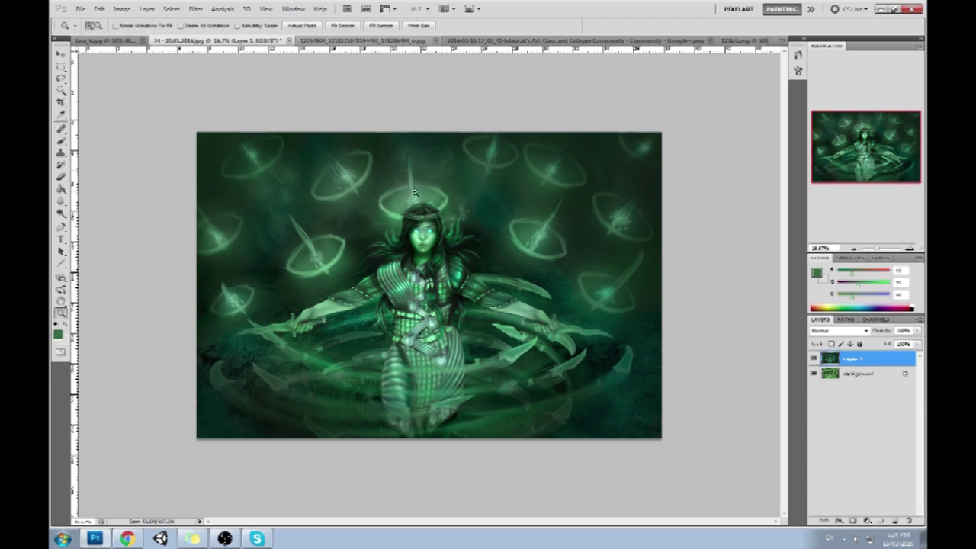
{"action": "left_click_drag", "start_coordinate": [375, 213], "coordinate": [409, 235]}
{"action": "left_click_drag", "start_coordinate": [604, 290], "coordinate": [380, 243]}
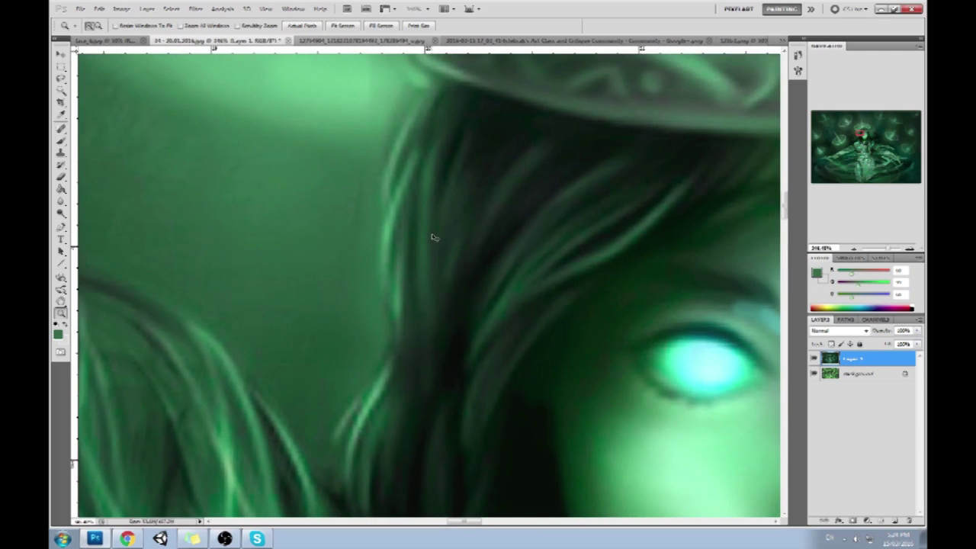
{"action": "key", "text": "ctrl+minus"}
{"action": "key", "text": "ctrl+minus"}
{"action": "key", "text": "ctrl+minus"}
{"action": "key", "text": "ctrl+minus"}
{"action": "left_click_drag", "start_coordinate": [557, 335], "coordinate": [491, 297]}
{"action": "key", "text": "b"}
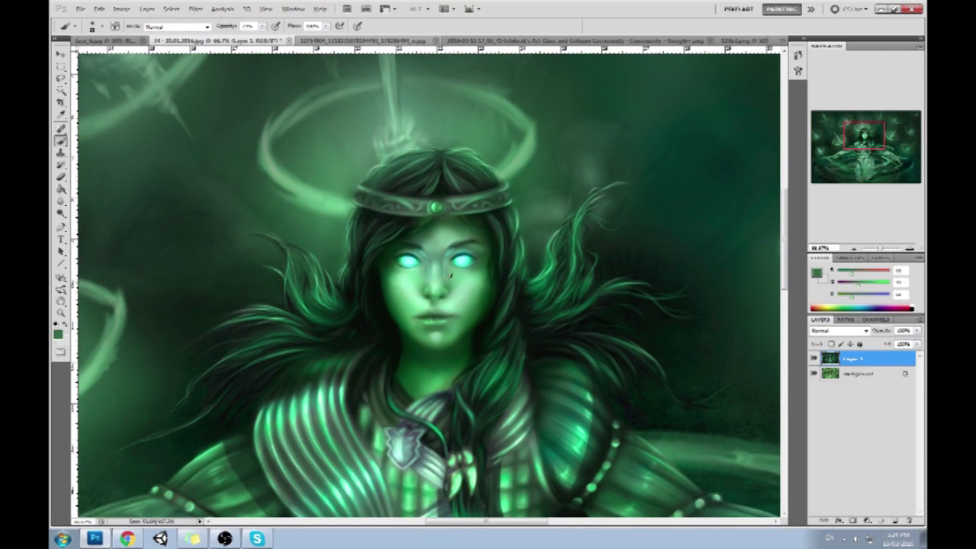
{"action": "left_click", "coordinate": [452, 271], "text": "alt"}
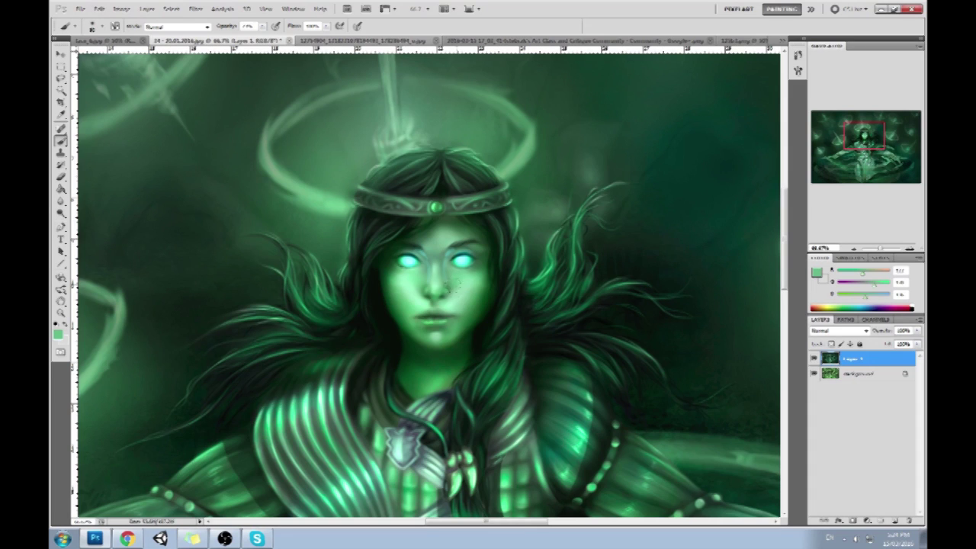
{"action": "left_click", "coordinate": [466, 296], "text": "alt"}
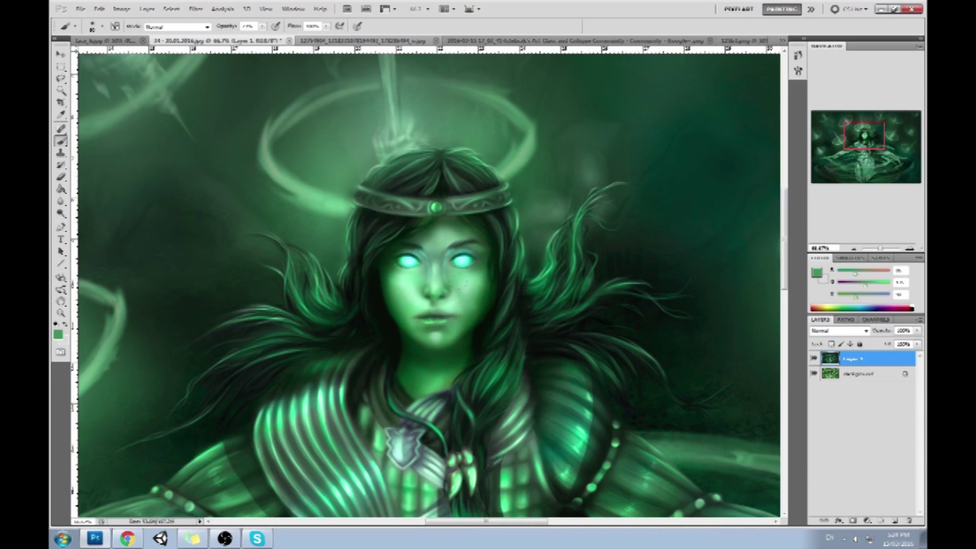
{"action": "left_click", "coordinate": [464, 265], "text": "alt"}
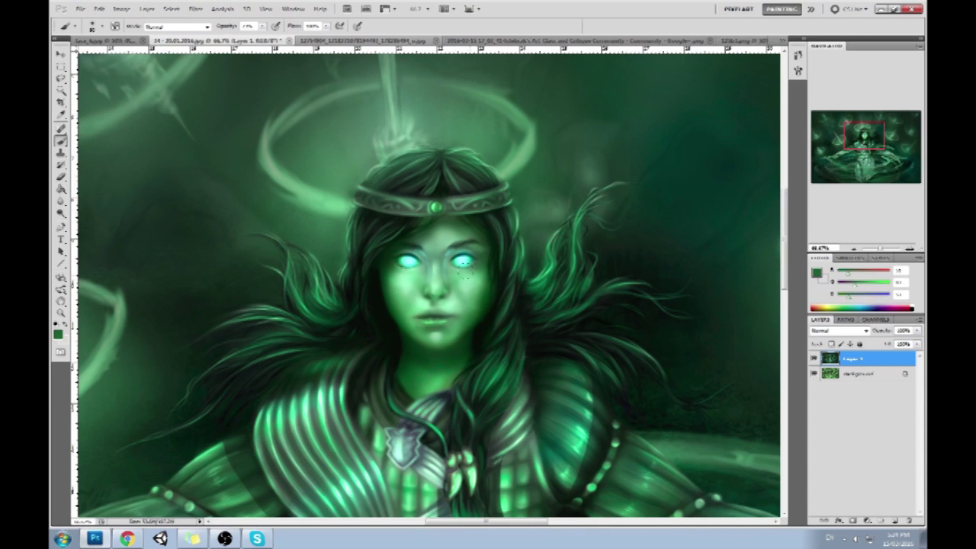
{"action": "left_click", "coordinate": [400, 267], "text": "alt"}
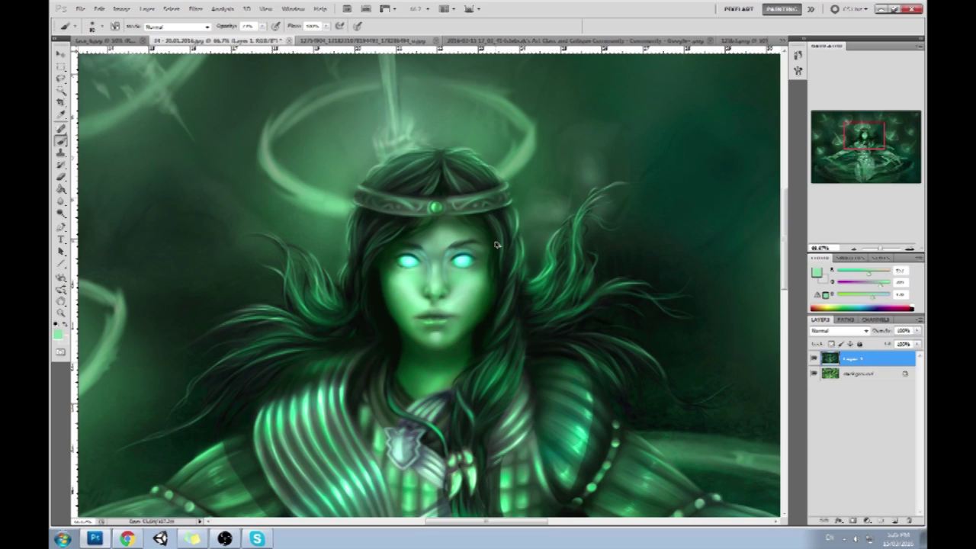
{"action": "key", "text": "m"}
{"action": "right_click", "coordinate": [473, 250]}
{"action": "left_click", "coordinate": [509, 222]}
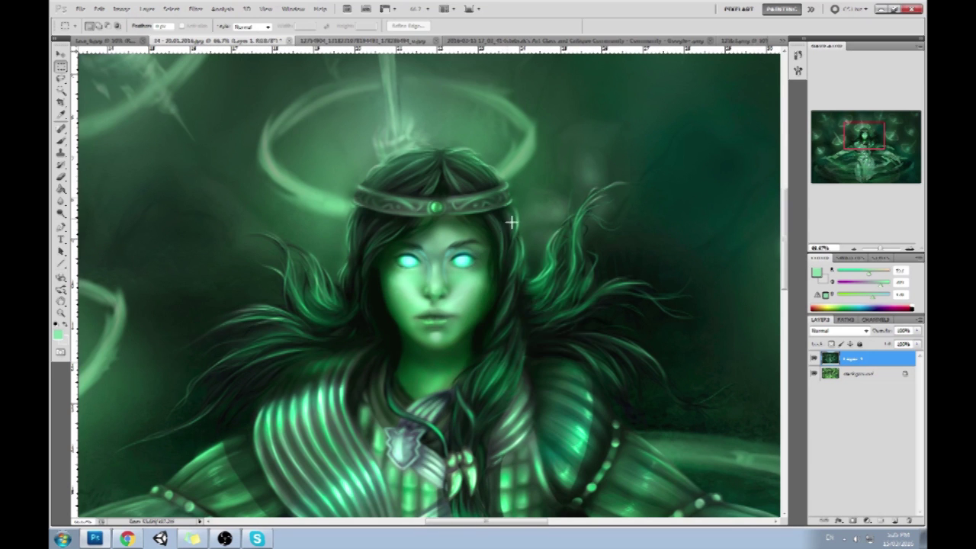
{"action": "key", "text": "ctrl+minus"}
{"action": "key", "text": "ctrl+minus"}
{"action": "key", "text": "ctrl+minus"}
{"action": "key", "text": "ctrl+minus"}
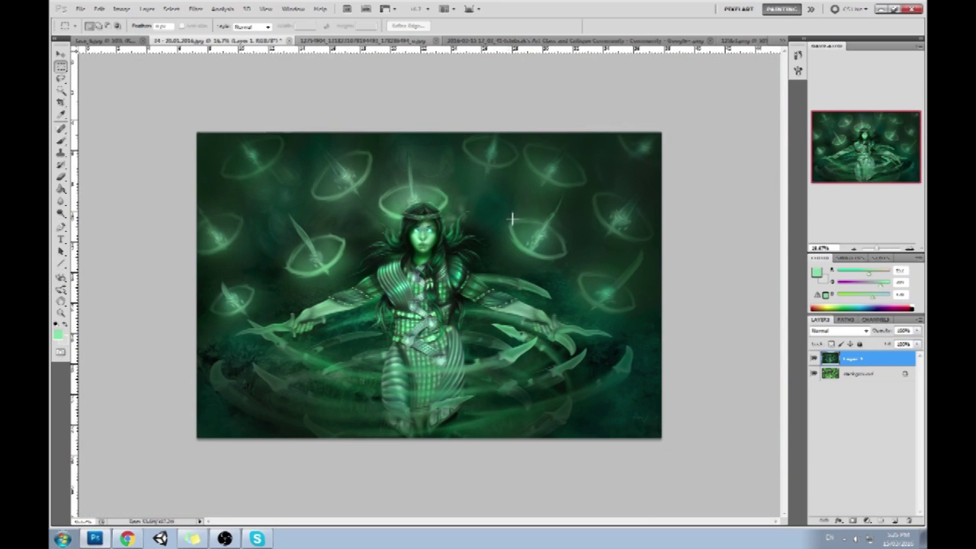
Touch up around the head with a sampled mid green and a larger brush, and compare the edit with the original painting.
{"action": "key", "text": "b"}
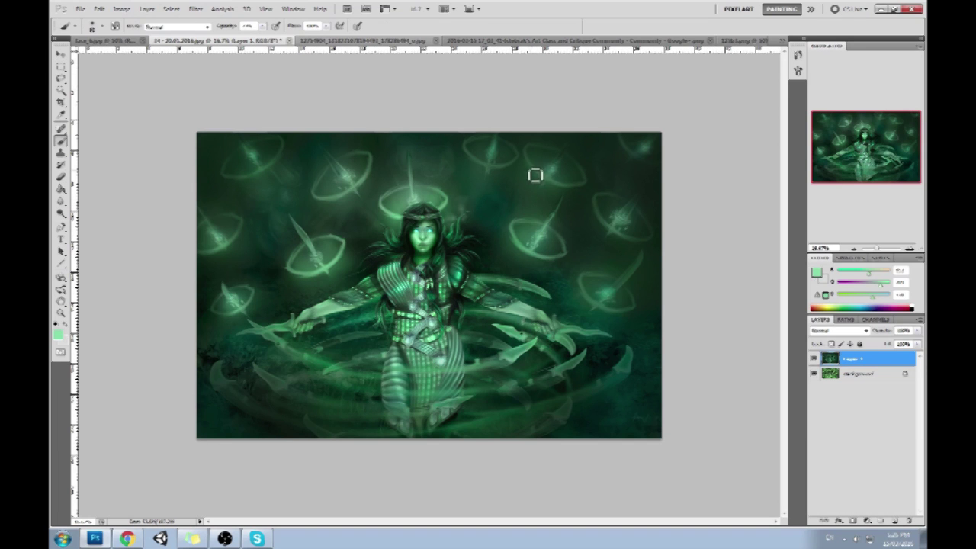
{"action": "left_click", "coordinate": [441, 236], "text": "alt"}
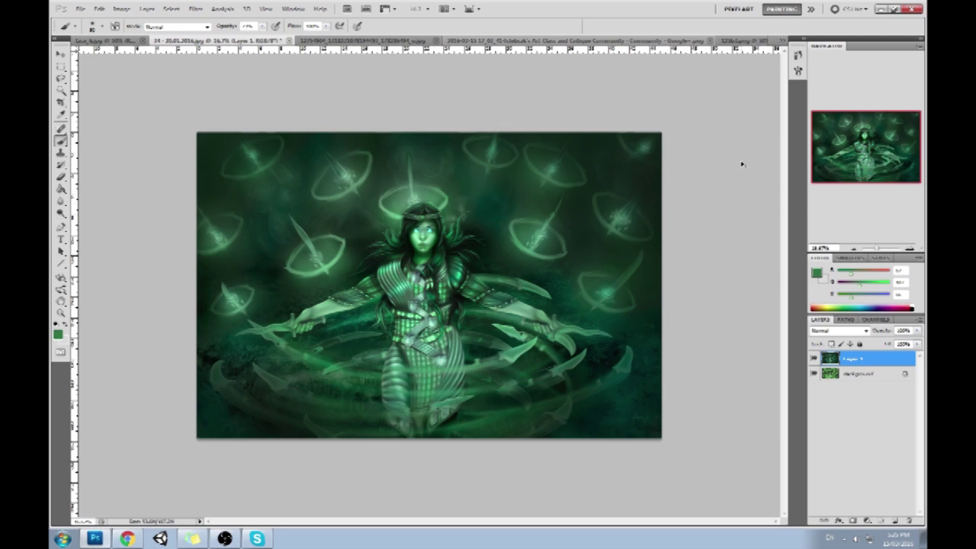
{"action": "key", "text": "ctrl+plus"}
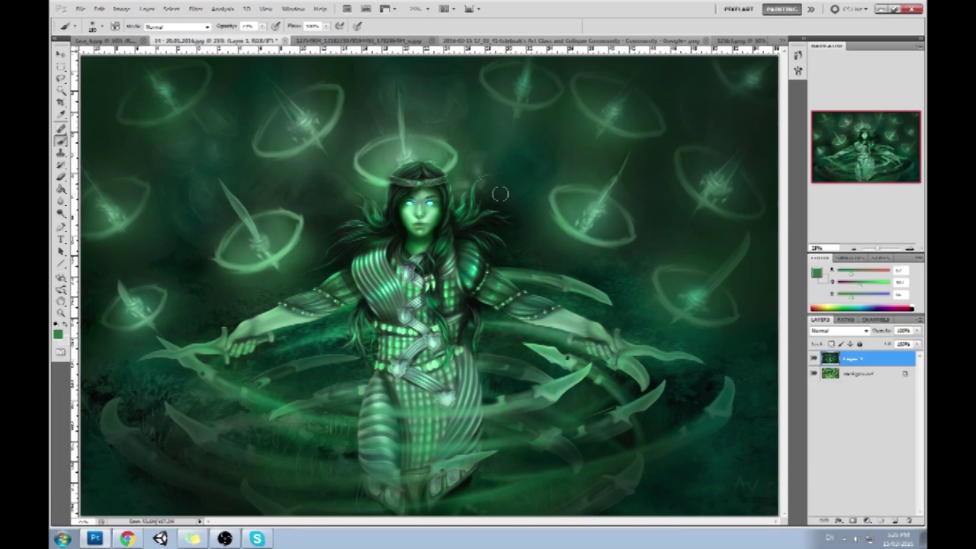
{"action": "key", "text": "ctrl+minus"}
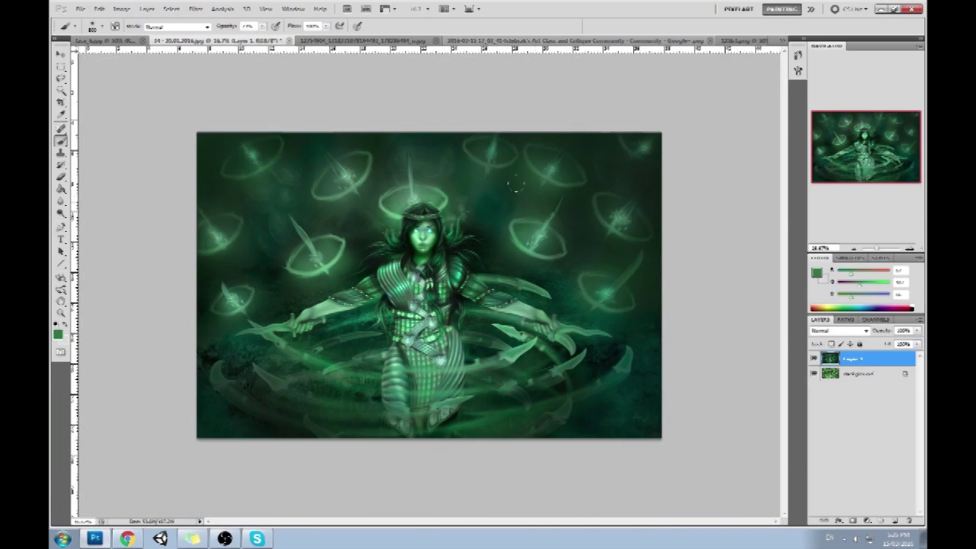
{"action": "left_click", "coordinate": [814, 359]}
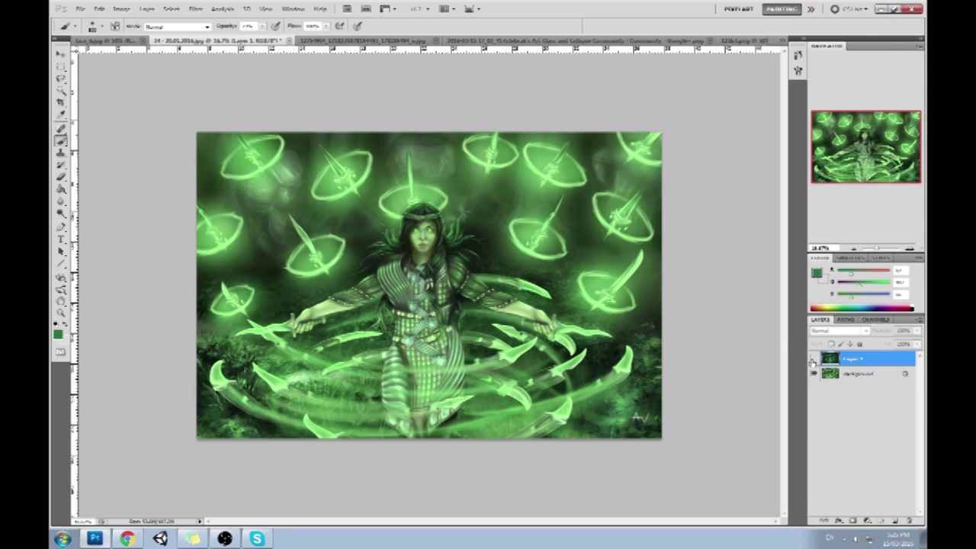
{"action": "left_click", "coordinate": [814, 359]}
Darken the lower background with a sampled near-black green, then burn the shadows with a larger brush and compare against the original.
{"action": "left_click_drag", "start_coordinate": [61, 215], "coordinate": [90, 224]}
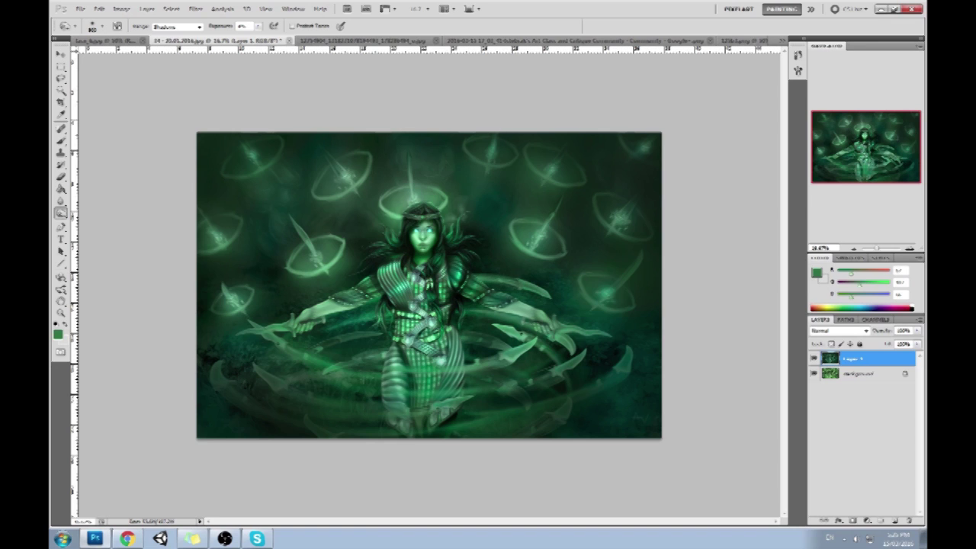
{"action": "key", "text": "b"}
{"action": "left_click", "coordinate": [620, 347], "text": "alt"}
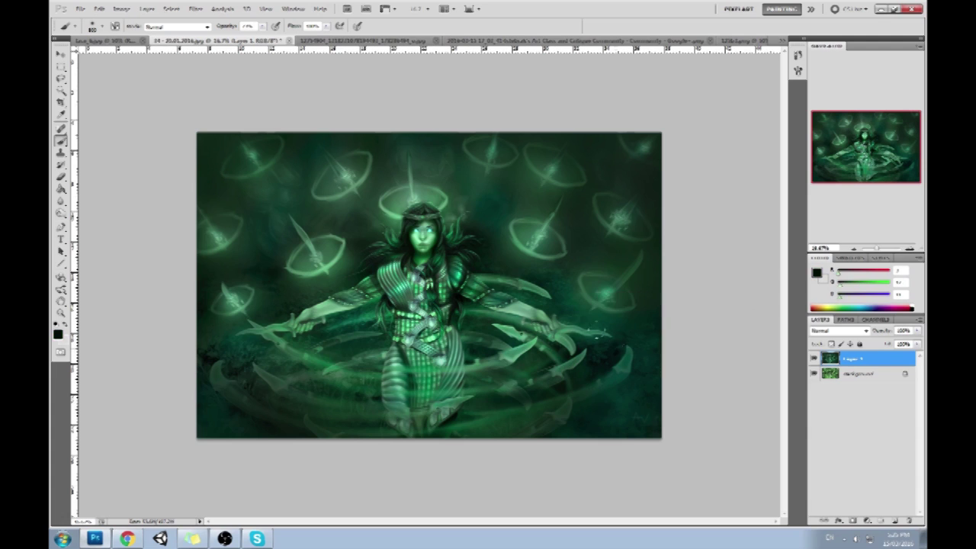
{"action": "mouse_move", "coordinate": [624, 373]}
{"action": "left_mouse_down"}
{"action": "mouse_move", "coordinate": [496, 419]}
{"action": "mouse_move", "coordinate": [282, 381]}
{"action": "left_mouse_up"}
{"action": "left_click", "coordinate": [61, 213]}
{"action": "left_click", "coordinate": [87, 222]}
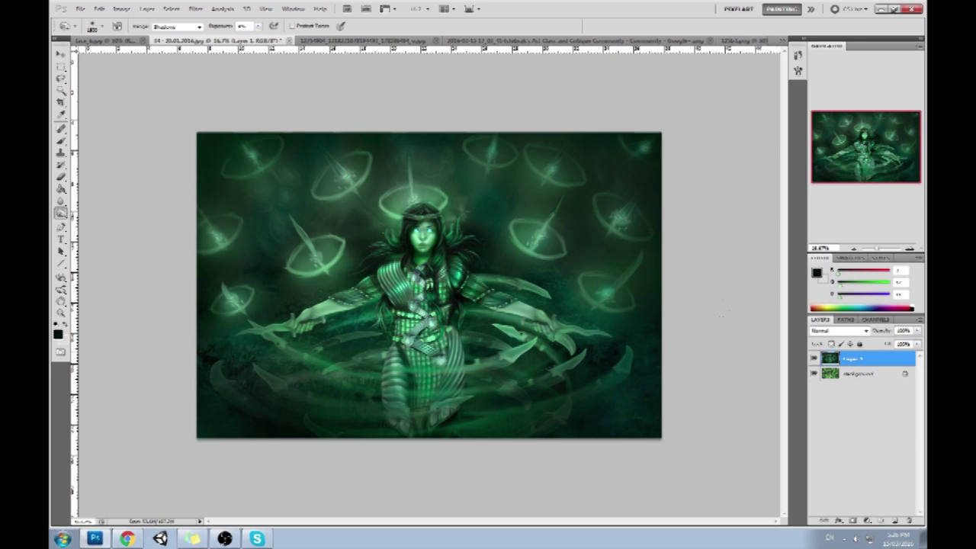
{"action": "left_click", "coordinate": [814, 363]}
{"action": "left_click", "coordinate": [814, 364]}
Add a new layer above the painting, choose a soft round brush and enlarge it for painting a broad glow.
{"action": "left_click", "coordinate": [896, 520]}
{"action": "key", "text": "b"}
{"action": "right_click", "coordinate": [537, 180]}
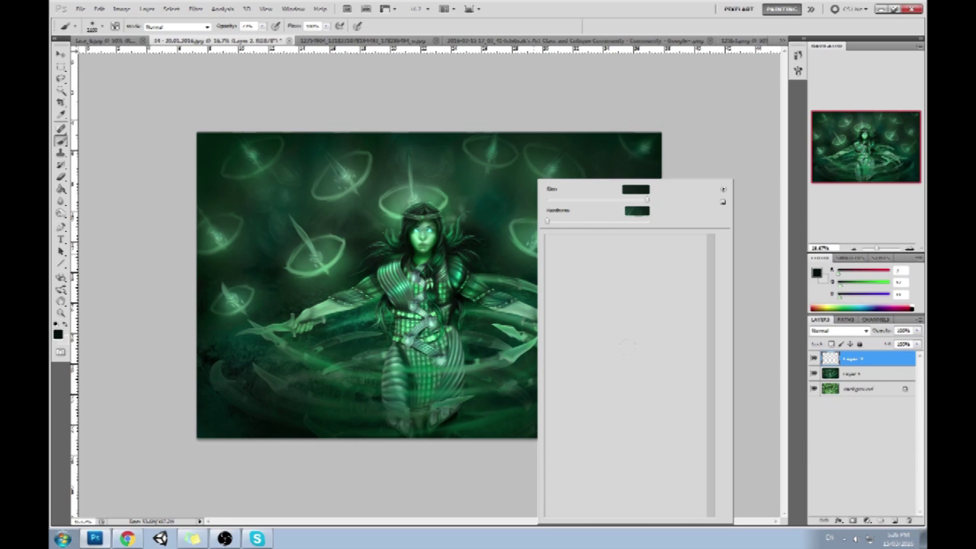
{"action": "left_click", "coordinate": [654, 440]}
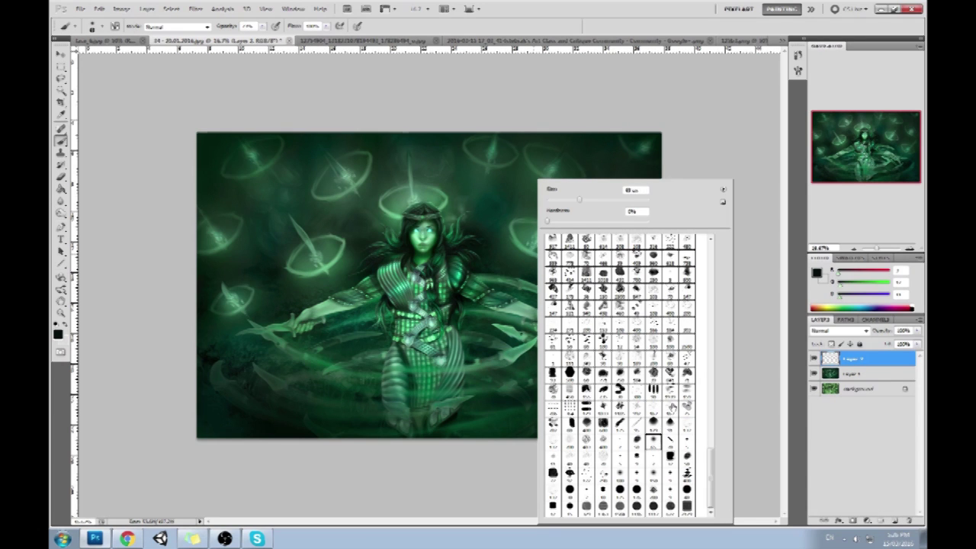
{"action": "left_click", "coordinate": [731, 152]}
{"action": "key", "text": "]"}
{"action": "key", "text": "]"}
{"action": "key", "text": "]"}
{"action": "key", "text": "]"}
{"action": "key", "text": "]"}
{"action": "key", "text": "]"}
{"action": "key", "text": "]"}
{"action": "key", "text": "]"}
{"action": "key", "text": "]"}
{"action": "key", "text": "]"}
{"action": "key", "text": "]"}
{"action": "key", "text": "]"}
{"action": "key", "text": "]"}
{"action": "key", "text": "]"}
{"action": "key", "text": "]"}
{"action": "key", "text": "]"}
{"action": "key", "text": "]"}
{"action": "key", "text": "]"}
{"action": "key", "text": "]"}
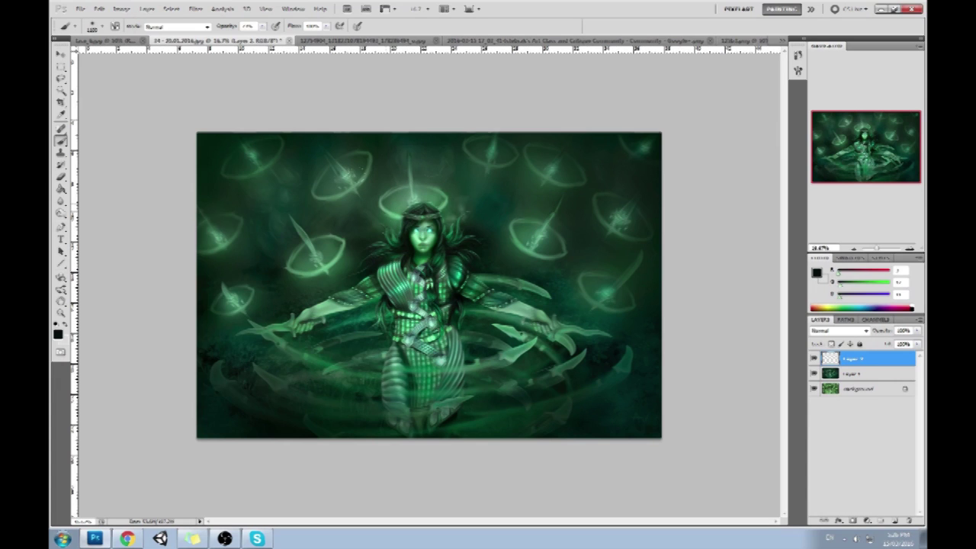
Set the brush to Soft Light mode, sample the light cyan from the character's eye and lower the brush opacity.
{"action": "left_click", "coordinate": [196, 28]}
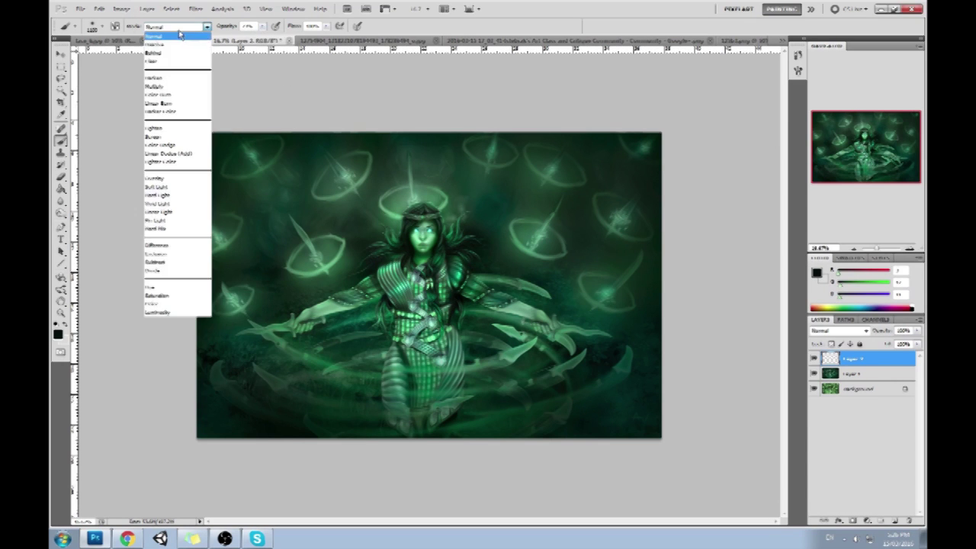
{"action": "left_click", "coordinate": [161, 128]}
{"action": "left_click", "coordinate": [196, 28]}
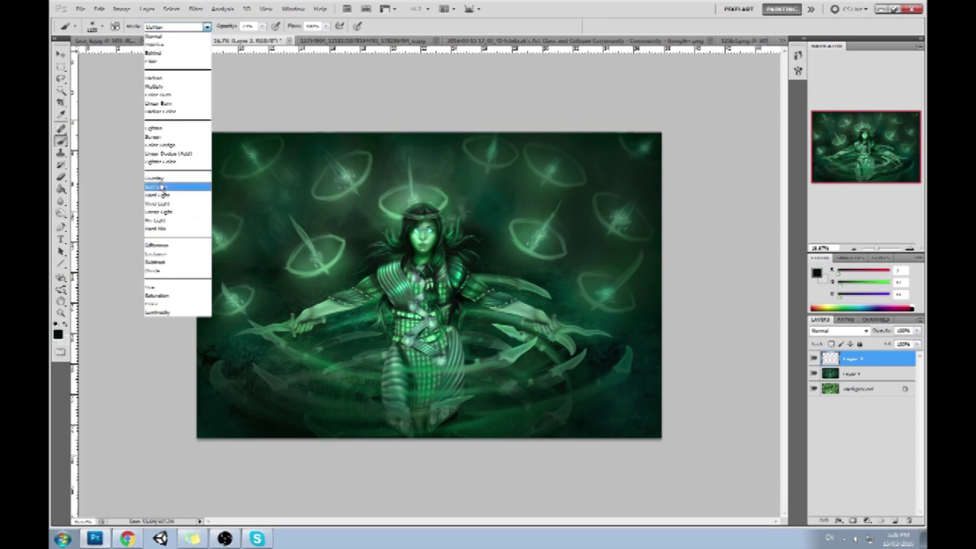
{"action": "left_click", "coordinate": [163, 187]}
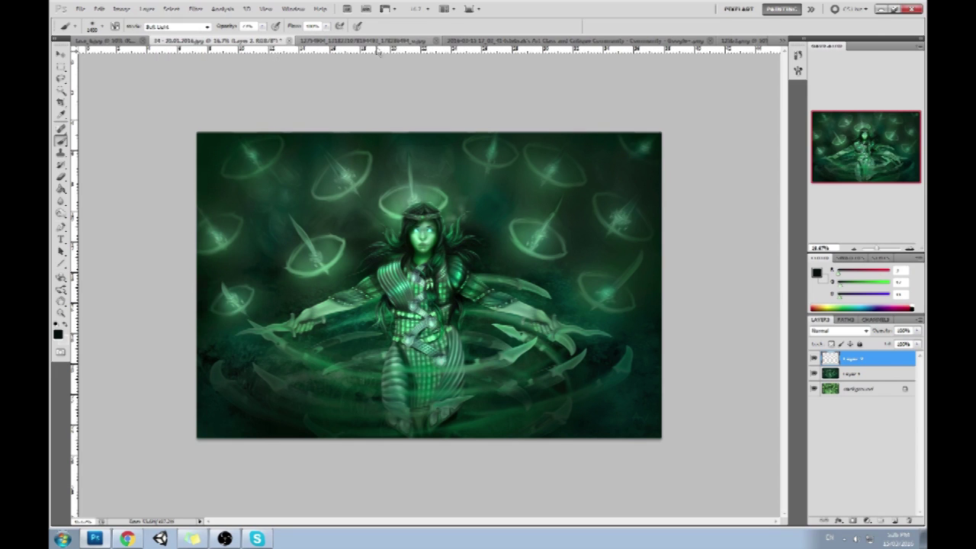
{"action": "left_click", "coordinate": [429, 228], "text": "alt"}
{"action": "left_click", "coordinate": [262, 26]}
{"action": "left_click", "coordinate": [260, 35]}
Paint a cyan glow around the character's head, shoulders and waist on the new layer.
{"action": "mouse_move", "coordinate": [404, 209]}
{"action": "left_mouse_down"}
{"action": "mouse_move", "coordinate": [377, 267]}
{"action": "mouse_move", "coordinate": [346, 287]}
{"action": "left_mouse_up"}
{"action": "mouse_move", "coordinate": [427, 198]}
{"action": "left_mouse_down"}
{"action": "mouse_move", "coordinate": [465, 256]}
{"action": "mouse_move", "coordinate": [491, 274]}
{"action": "mouse_move", "coordinate": [482, 246]}
{"action": "left_mouse_up"}
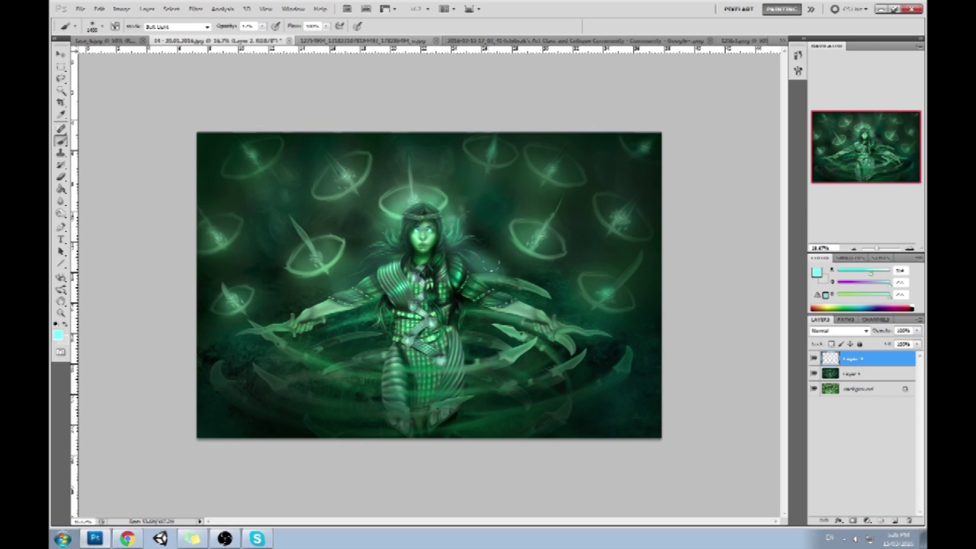
{"action": "mouse_move", "coordinate": [386, 309]}
{"action": "left_mouse_down"}
{"action": "mouse_move", "coordinate": [357, 314]}
{"action": "mouse_move", "coordinate": [393, 324]}
{"action": "mouse_move", "coordinate": [377, 365]}
{"action": "left_mouse_up"}
{"action": "mouse_move", "coordinate": [451, 304]}
{"action": "left_mouse_down"}
{"action": "mouse_move", "coordinate": [469, 358]}
{"action": "mouse_move", "coordinate": [500, 317]}
{"action": "mouse_move", "coordinate": [459, 322]}
{"action": "left_mouse_up"}
{"action": "left_click_drag", "start_coordinate": [385, 302], "coordinate": [395, 334]}
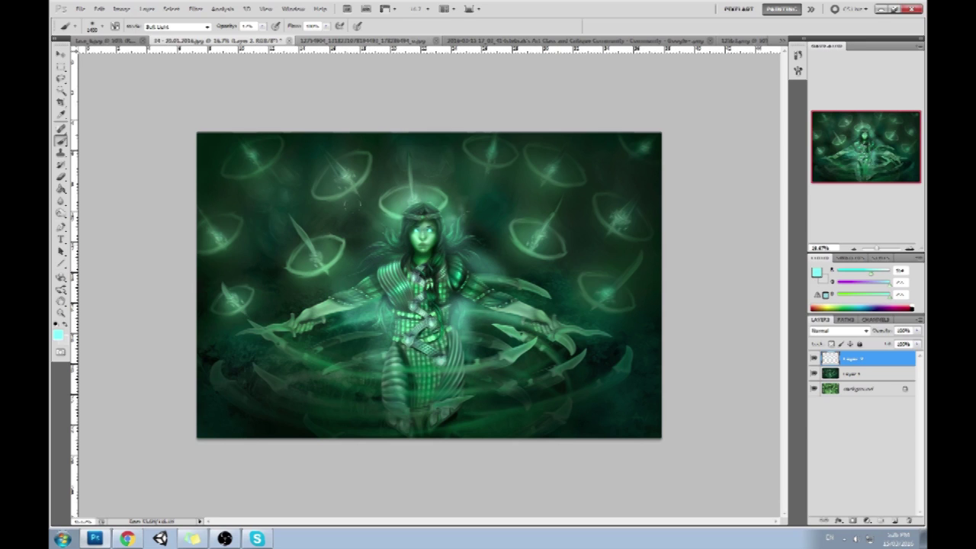
{"action": "mouse_move", "coordinate": [400, 240]}
{"action": "left_mouse_down"}
{"action": "mouse_move", "coordinate": [366, 270]}
{"action": "mouse_move", "coordinate": [408, 223]}
{"action": "mouse_move", "coordinate": [453, 227]}
{"action": "mouse_move", "coordinate": [465, 259]}
{"action": "left_mouse_up"}
Erase the glow over the hair and around the head with a stronger eraser, adjusting its size as needed.
{"action": "key", "text": "e"}
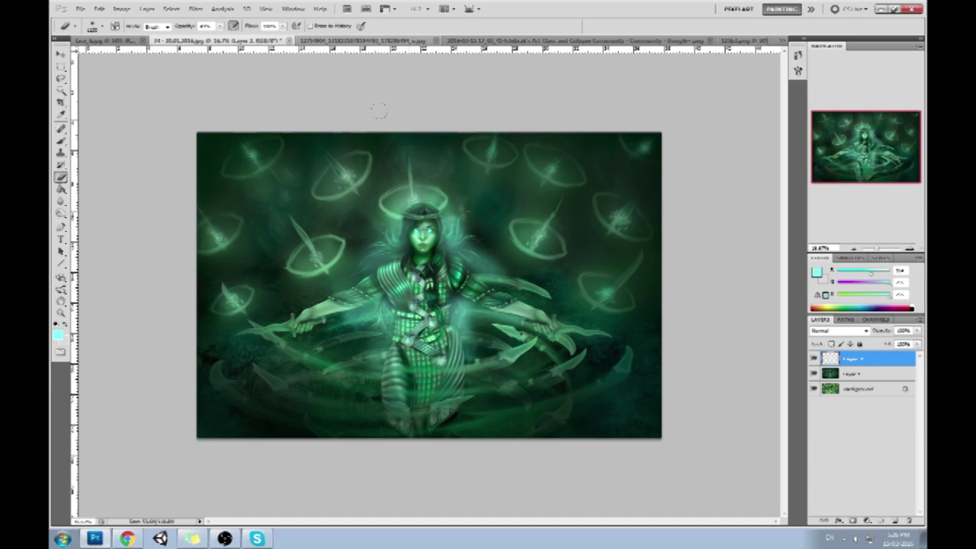
{"action": "left_click_drag", "start_coordinate": [220, 26], "coordinate": [240, 27]}
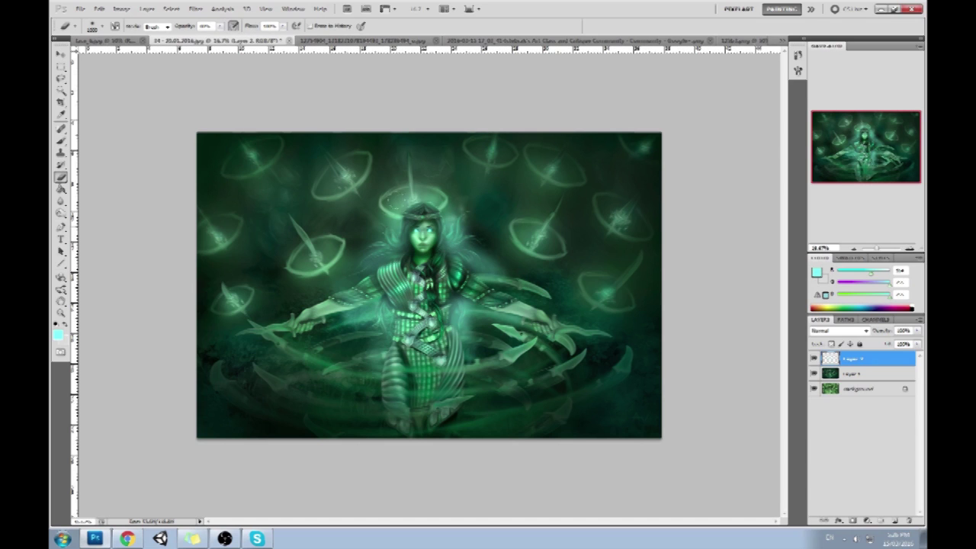
{"action": "key", "text": "bracketleft"}
{"action": "left_click_drag", "start_coordinate": [395, 227], "coordinate": [403, 204]}
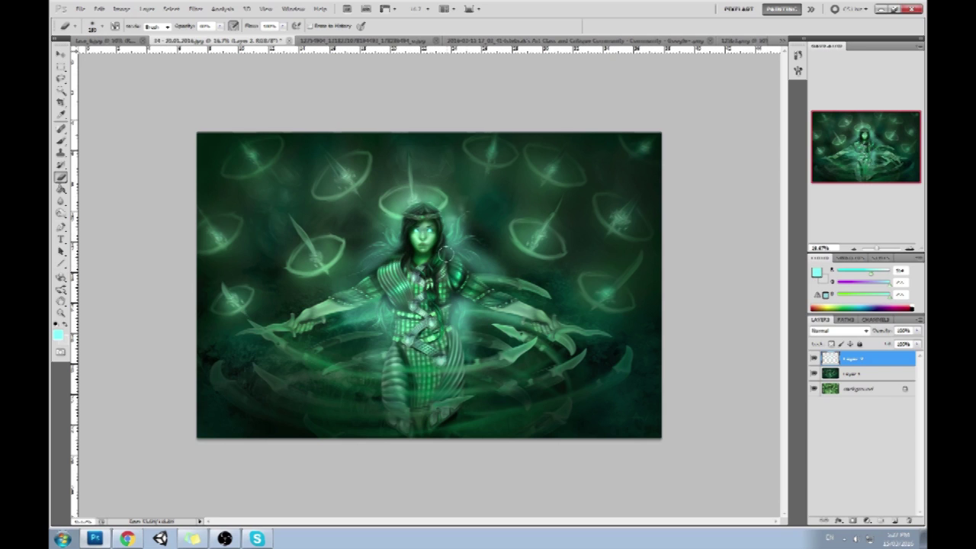
{"action": "key", "text": "bracketright"}
{"action": "key", "text": "bracketright"}
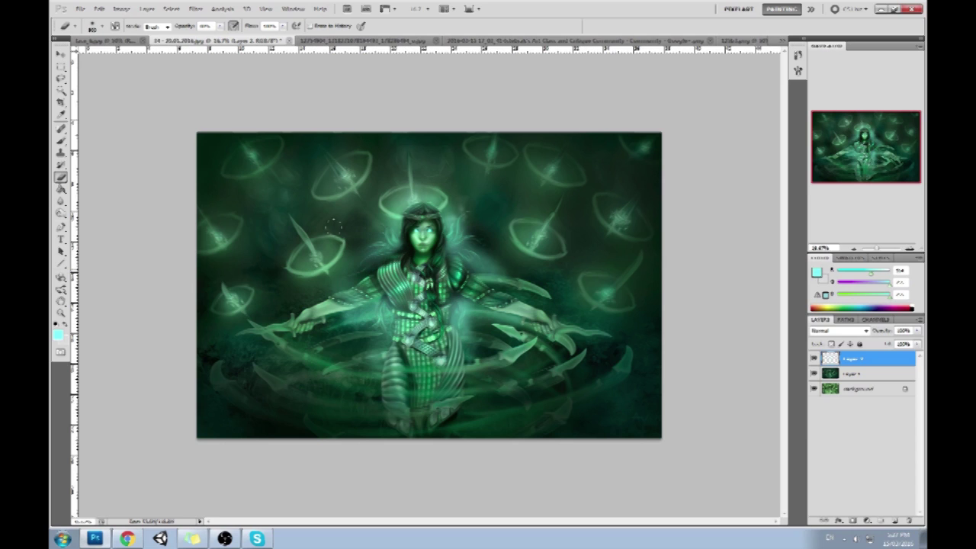
{"action": "left_click", "coordinate": [455, 247]}
{"action": "left_click", "coordinate": [459, 244]}
{"action": "left_click", "coordinate": [457, 241]}
Soften the glow on both sides of the character's waist with the eraser.
{"action": "left_click", "coordinate": [394, 310]}
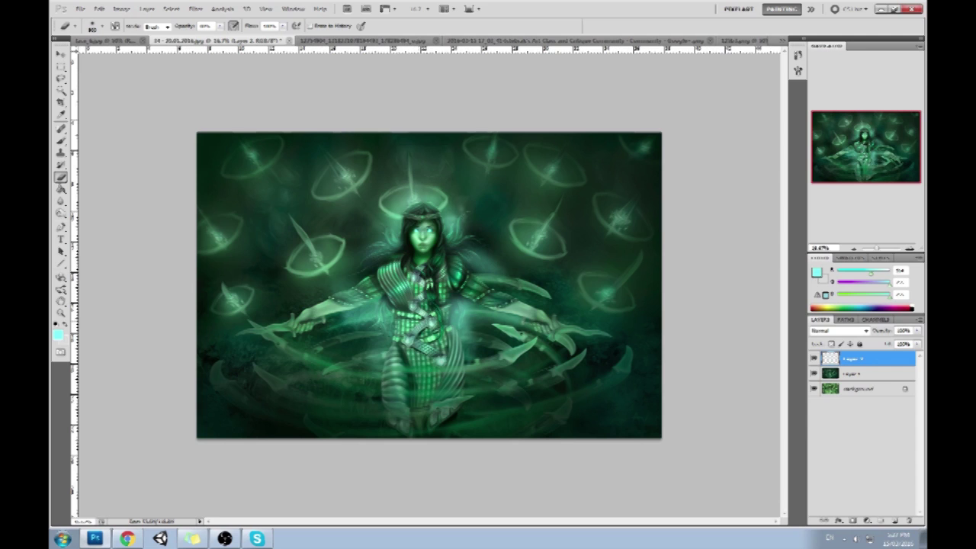
{"action": "left_click", "coordinate": [448, 312]}
{"action": "left_click", "coordinate": [453, 322]}
{"action": "left_click", "coordinate": [457, 321]}
{"action": "left_click", "coordinate": [461, 321]}
{"action": "left_click", "coordinate": [383, 310]}
{"action": "left_click", "coordinate": [369, 317]}
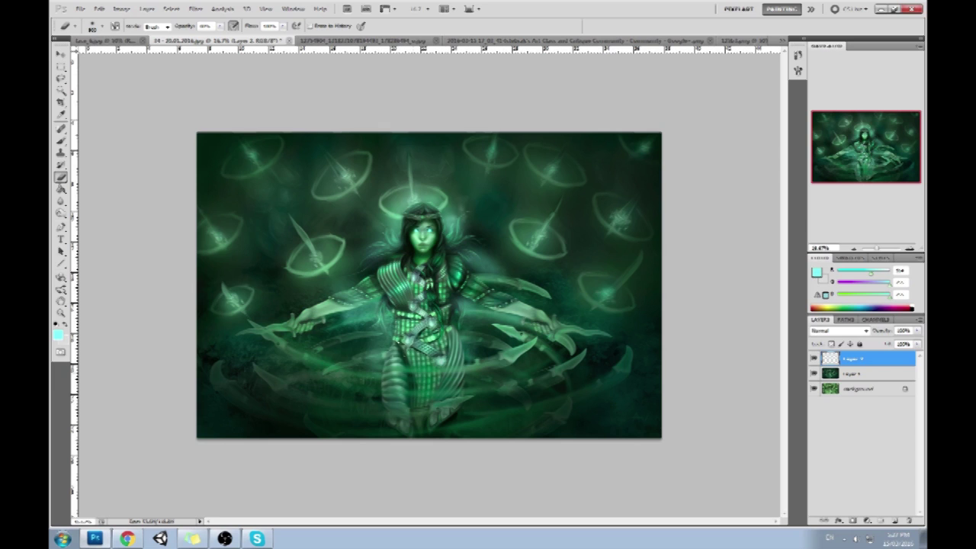
Add touches of cyan glow beside both shoulders and toggle the glow layer to compare.
{"action": "key", "text": "b"}
{"action": "left_click", "coordinate": [382, 259]}
{"action": "left_click", "coordinate": [380, 261]}
{"action": "left_click", "coordinate": [457, 257]}
{"action": "left_click", "coordinate": [813, 359]}
{"action": "left_click", "coordinate": [813, 358]}
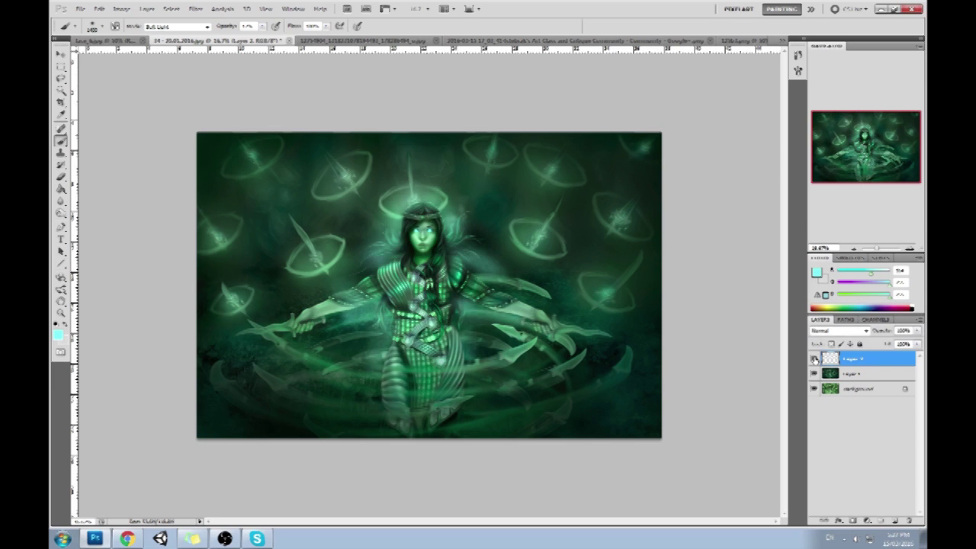
{"action": "left_click", "coordinate": [813, 359]}
{"action": "left_click", "coordinate": [814, 360]}
Shift the glow layer's hue toward green with Hue/Saturation and toggle the layer to compare.
{"action": "key", "text": "ctrl+u"}
{"action": "mouse_move", "coordinate": [669, 283]}
{"action": "left_mouse_down"}
{"action": "mouse_move", "coordinate": [736, 297]}
{"action": "mouse_move", "coordinate": [642, 292]}
{"action": "mouse_move", "coordinate": [660, 294]}
{"action": "left_mouse_up"}
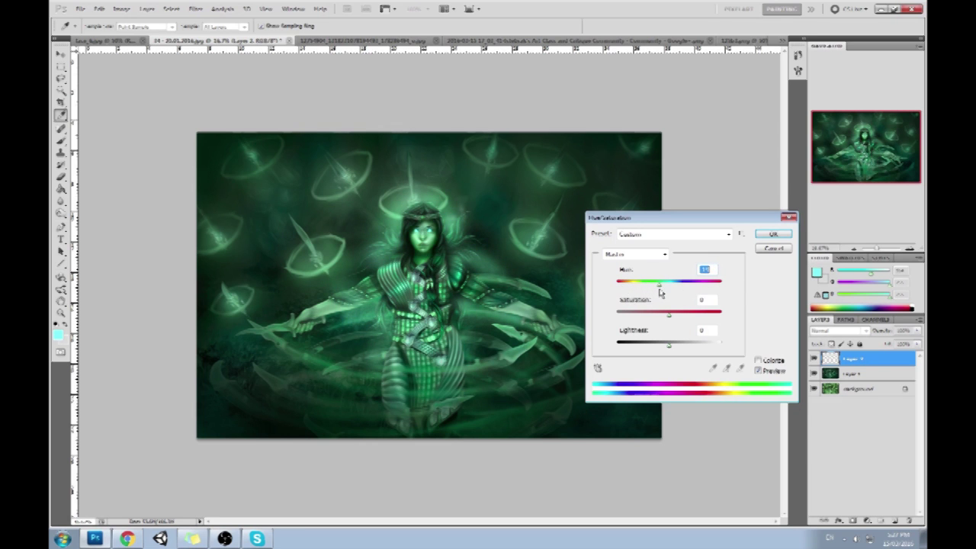
{"action": "left_click", "coordinate": [773, 234]}
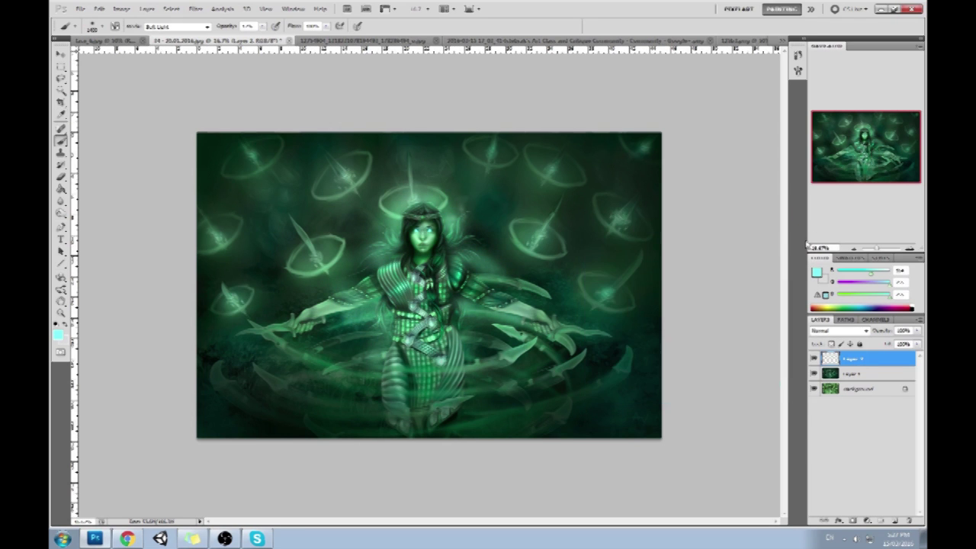
{"action": "left_click", "coordinate": [815, 358]}
{"action": "left_click", "coordinate": [815, 358]}
{"action": "left_click", "coordinate": [814, 358]}
{"action": "left_click", "coordinate": [814, 359]}
{"action": "left_click", "coordinate": [814, 359]}
{"action": "left_click", "coordinate": [814, 358]}
Merge the glow layer down into the edited painting layer and compare it with the original.
{"action": "right_click", "coordinate": [860, 361]}
{"action": "left_click", "coordinate": [848, 326]}
{"action": "left_click", "coordinate": [814, 359]}
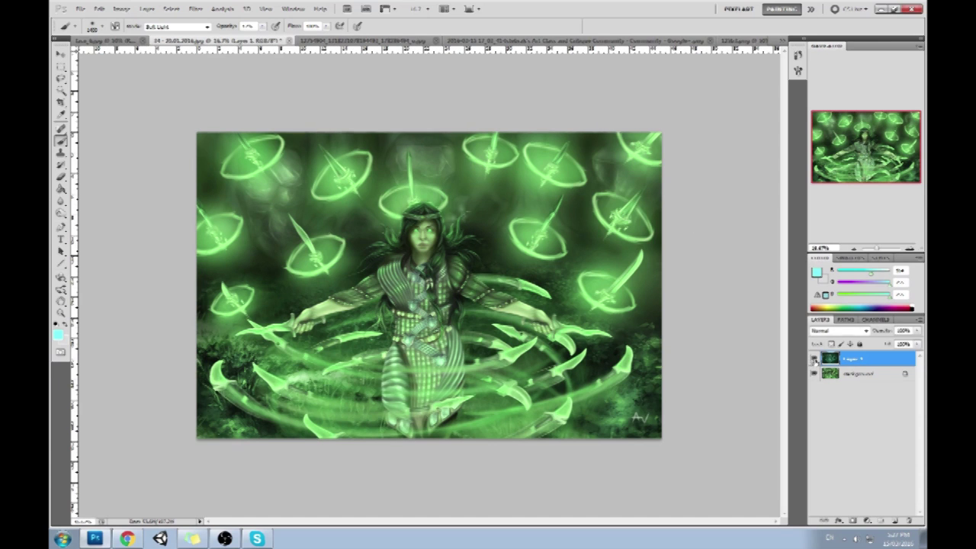
{"action": "left_click", "coordinate": [813, 359]}
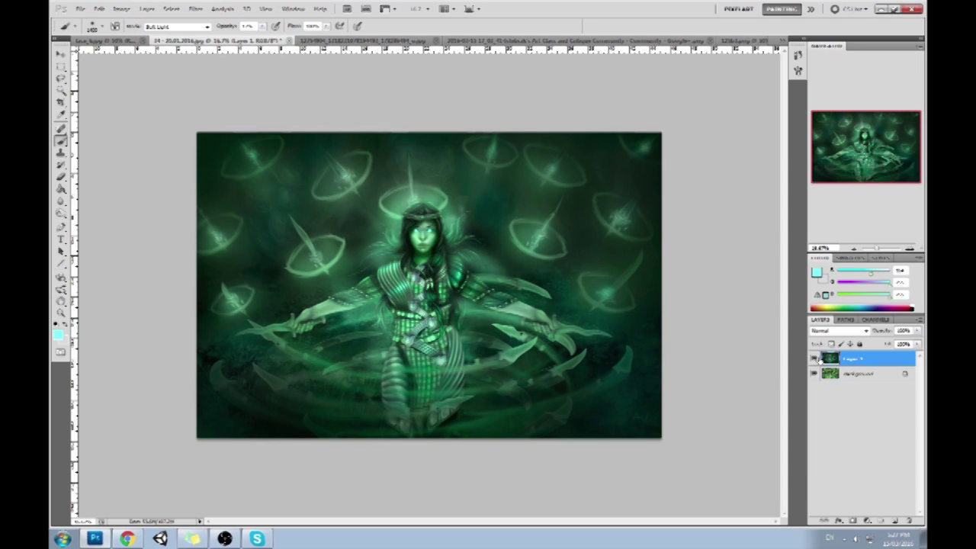
Try shifting the hue of the merged painting layer toward a warmer green with Hue/Saturation.
{"action": "key", "text": "ctrl+u"}
{"action": "left_click_drag", "start_coordinate": [669, 282], "coordinate": [647, 287]}
{"action": "left_click_drag", "start_coordinate": [661, 217], "coordinate": [742, 208]}
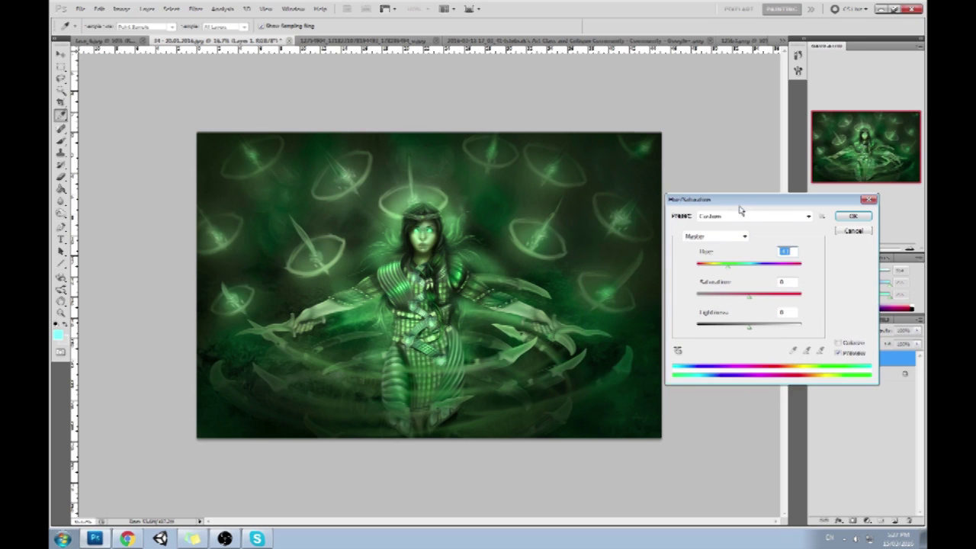
{"action": "mouse_move", "coordinate": [730, 271]}
{"action": "left_mouse_down"}
{"action": "mouse_move", "coordinate": [752, 272]}
{"action": "mouse_move", "coordinate": [744, 273]}
{"action": "left_mouse_up"}
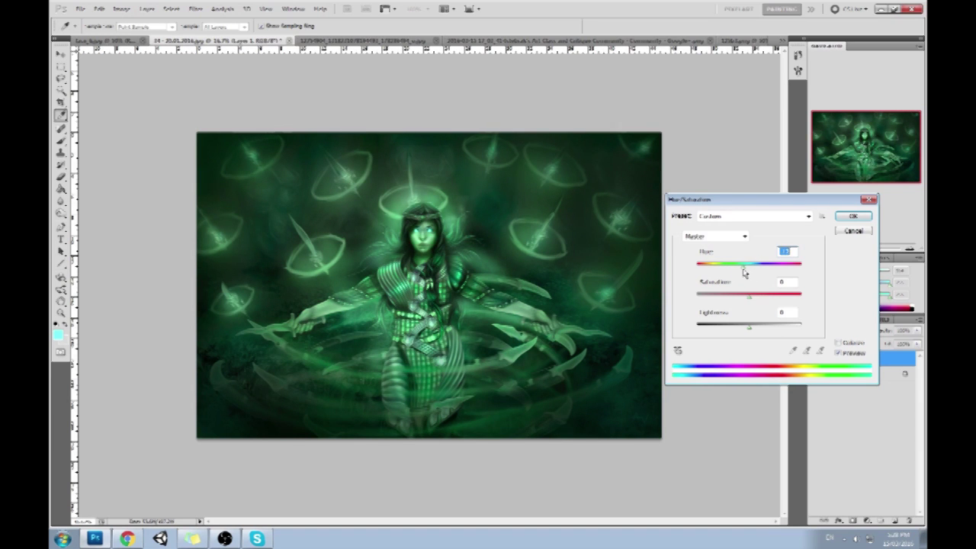
{"action": "left_click", "coordinate": [857, 219]}
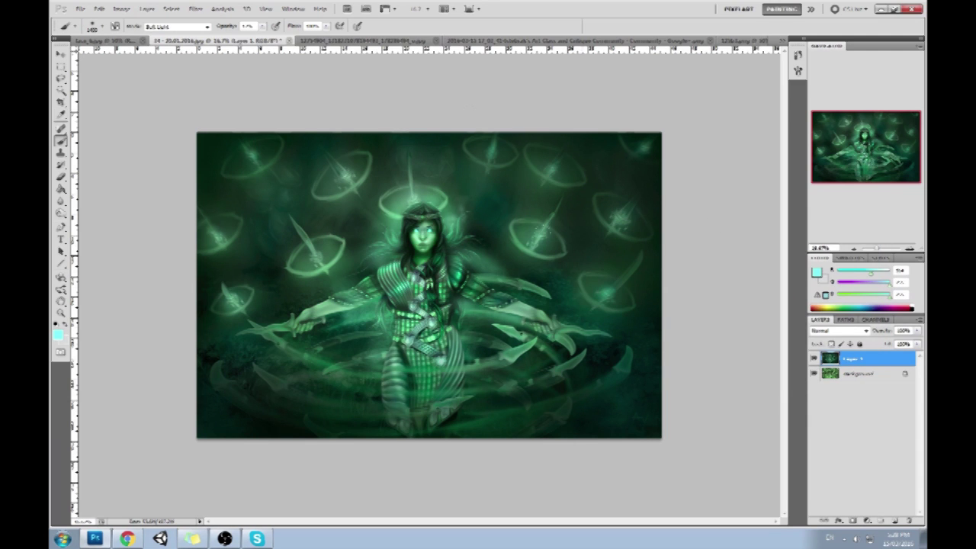
Merge the edited painting into the background layer and close its document.
{"action": "right_click", "coordinate": [842, 358]}
{"action": "left_click", "coordinate": [847, 357]}
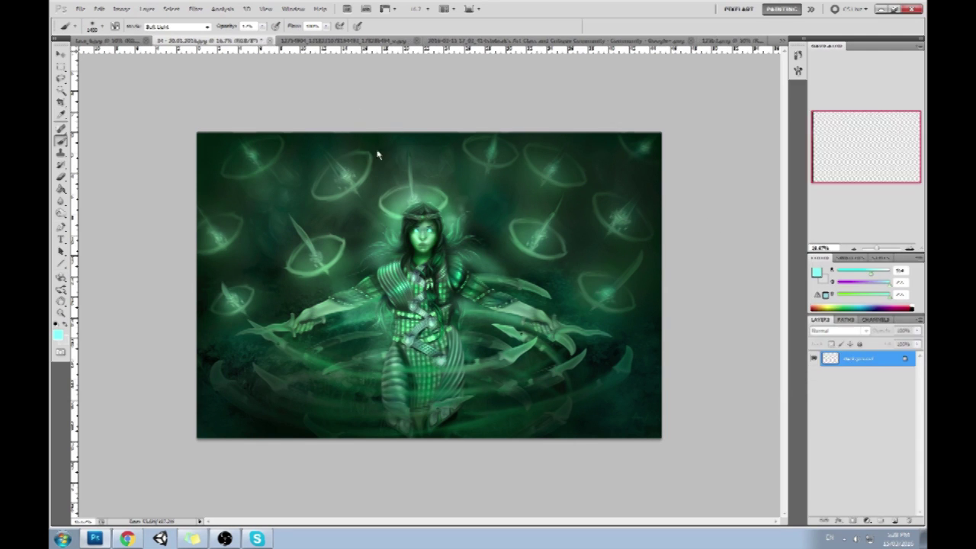
{"action": "left_click", "coordinate": [261, 39]}
{"action": "key", "text": "Escape"}
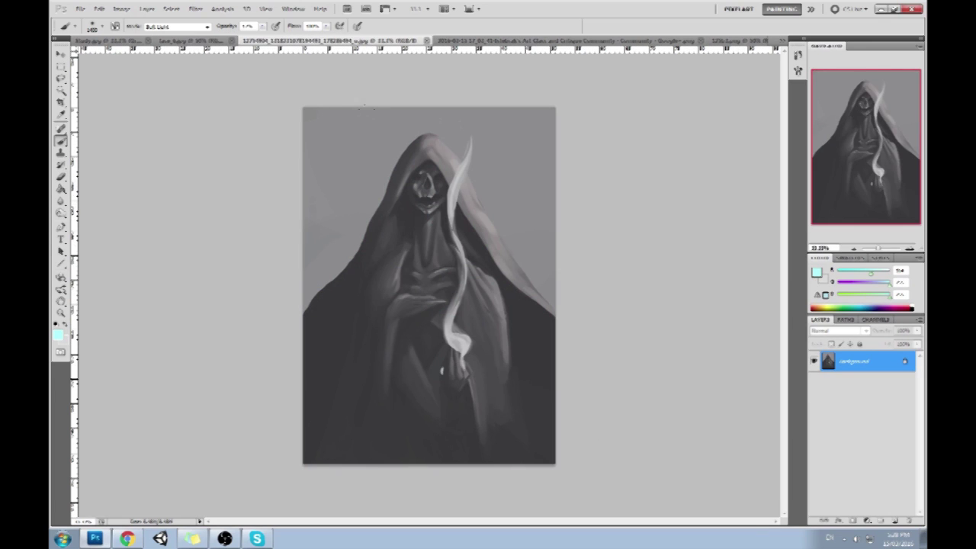
Try selecting the grey background around the hooded figure using the Magic Wand with a tolerance of 20.
{"action": "left_click_drag", "start_coordinate": [61, 90], "coordinate": [107, 99]}
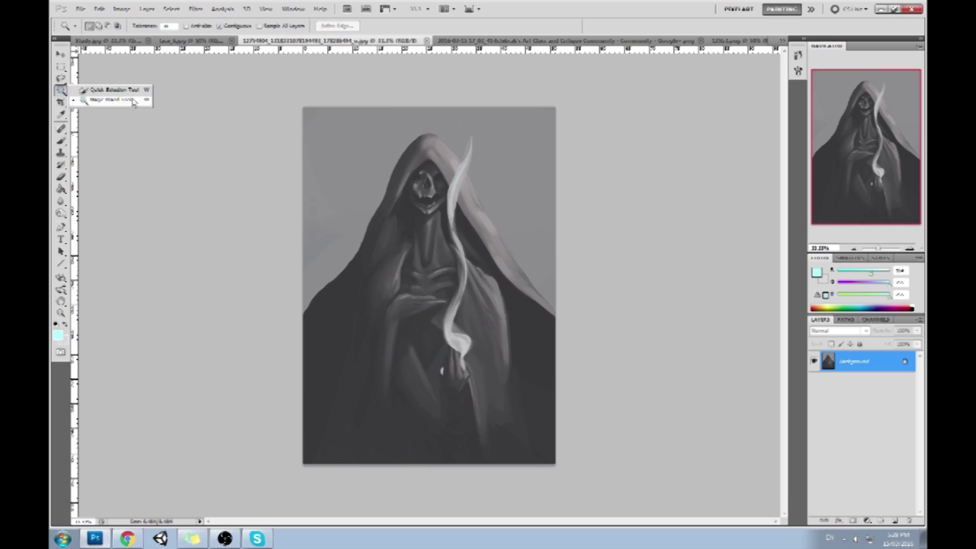
{"action": "left_click", "coordinate": [522, 208]}
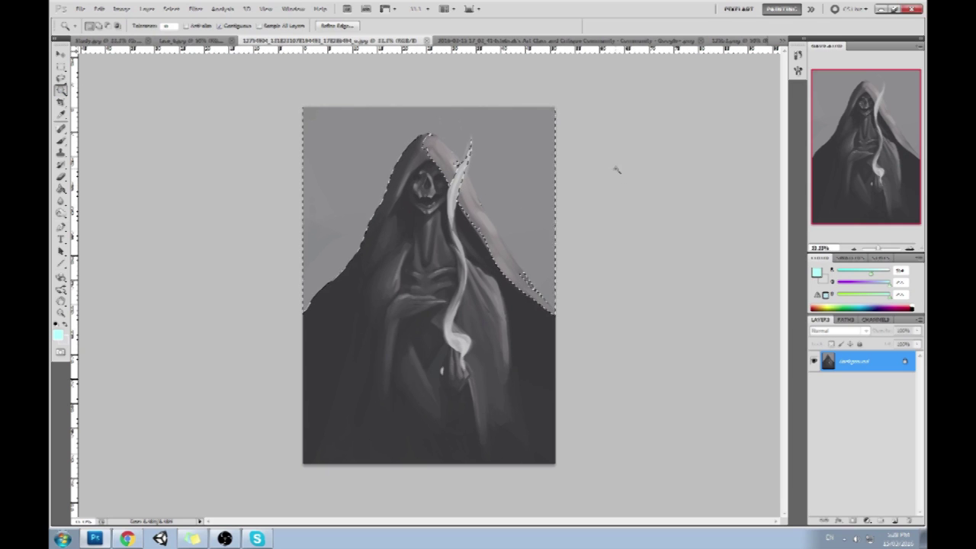
{"action": "left_click", "coordinate": [142, 30]}
{"action": "type", "text": "10"}
{"action": "left_click_drag", "start_coordinate": [176, 25], "coordinate": [147, 33]}
{"action": "type", "text": "20"}
{"action": "left_click", "coordinate": [534, 208]}
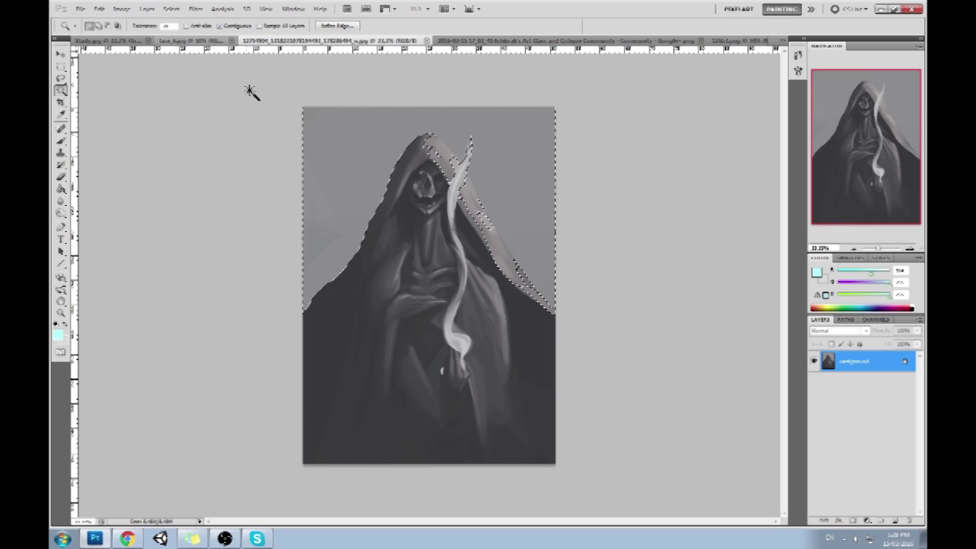
Reduce the Magic Wand tolerance to below 10 and reselect the background so the lit hood edge is excluded.
{"action": "left_click_drag", "start_coordinate": [175, 26], "coordinate": [158, 24]}
{"action": "type", "text": "10"}
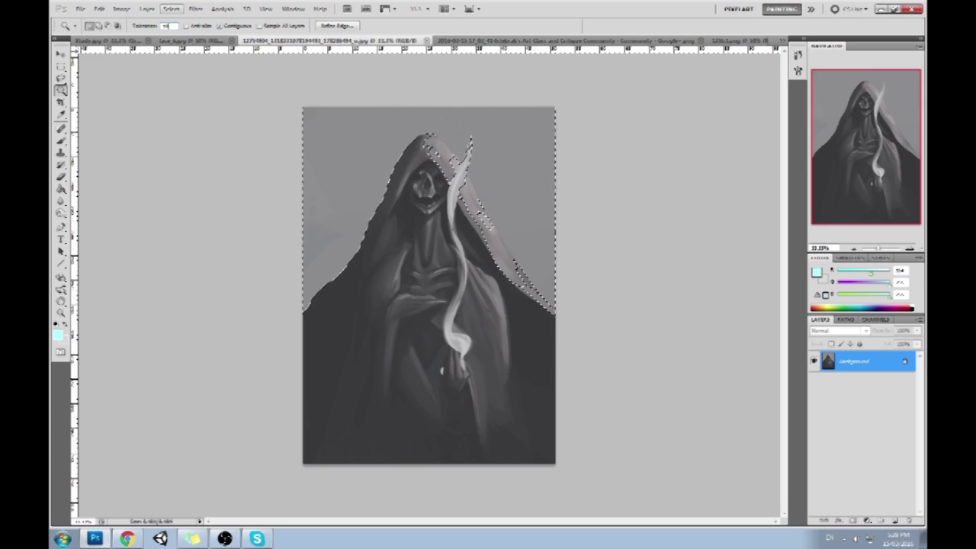
{"action": "left_click", "coordinate": [529, 170]}
{"action": "left_click", "coordinate": [164, 25]}
{"action": "left_click", "coordinate": [526, 185]}
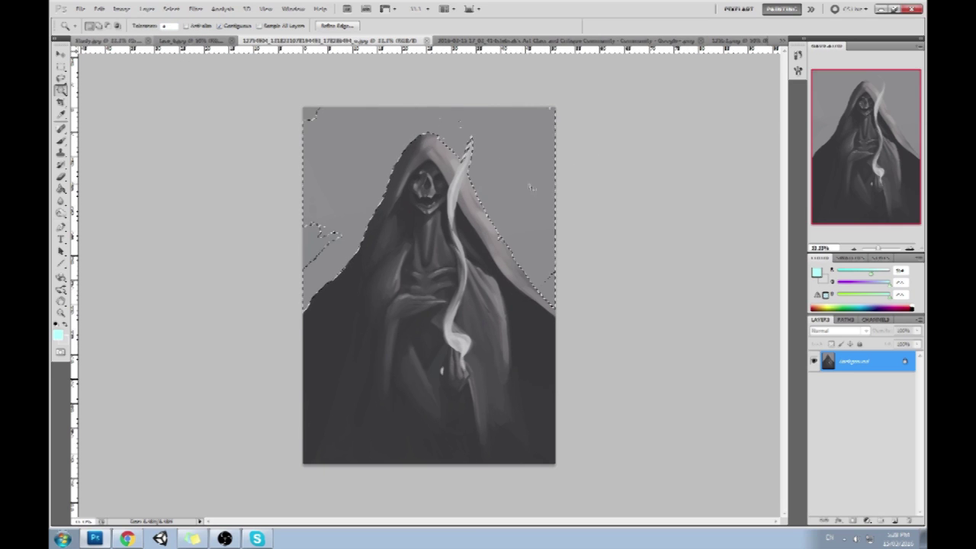
Discard the selection and reselect the grey background with the Magic Wand, adding the missed patch beside the figure's shoulder.
{"action": "key", "text": "l"}
{"action": "left_click", "coordinate": [61, 90]}
{"action": "key", "text": "ctrl+d"}
{"action": "left_click", "coordinate": [357, 163]}
{"action": "key", "text": "shift"}
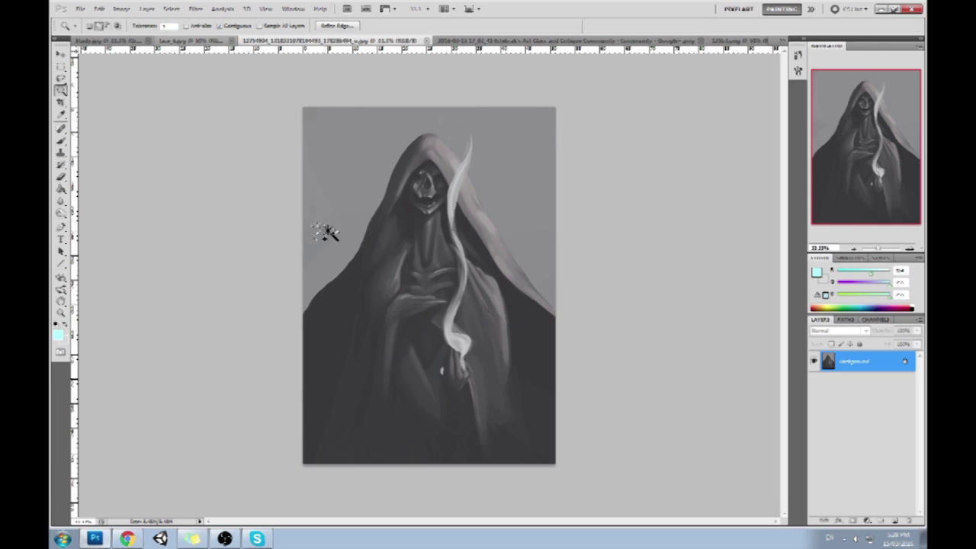
{"action": "left_click", "coordinate": [327, 228], "text": "shift"}
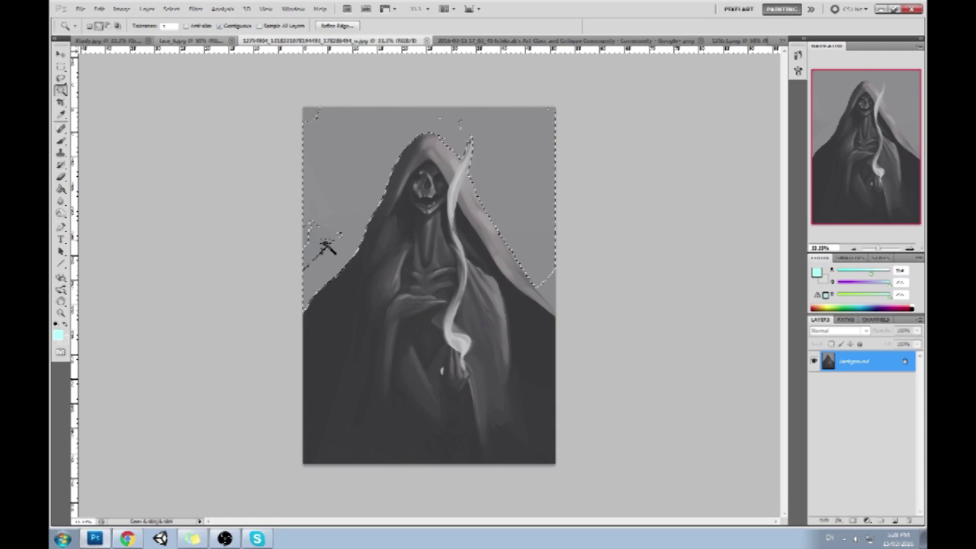
Clean up the background selection with the Lasso, including the stray unselected patches and excluding the hood along its outline.
{"action": "key", "text": "l"}
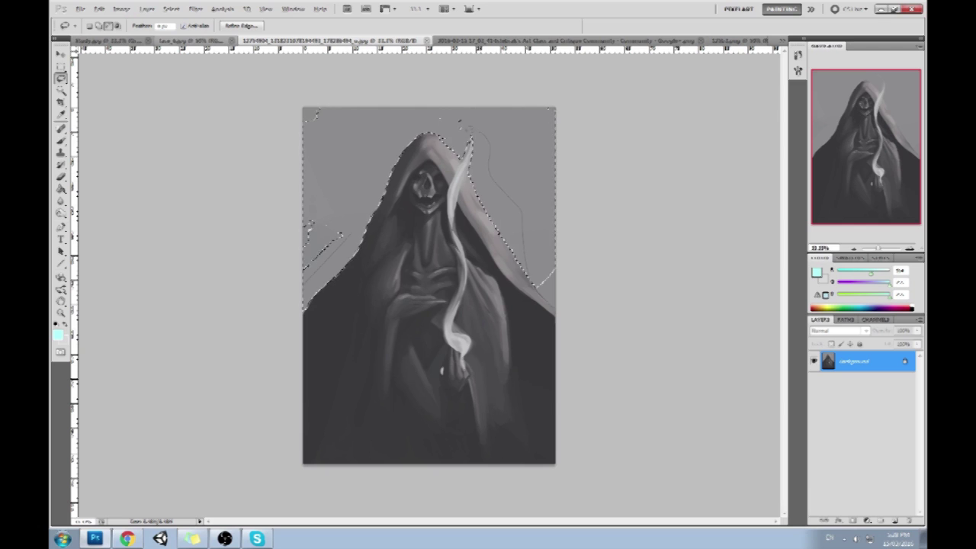
{"action": "key", "text": "ctrl+z"}
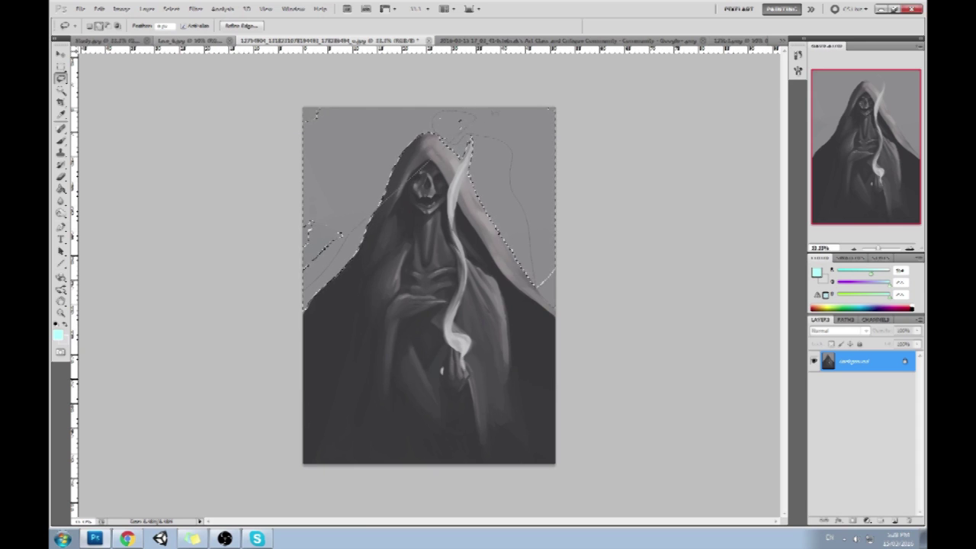
{"action": "key", "text": "alt"}
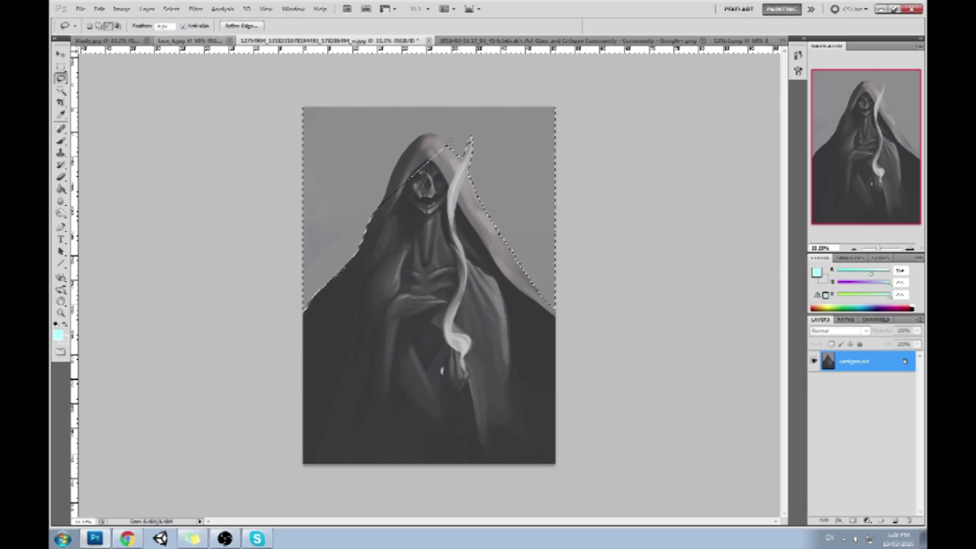
{"action": "left_click_drag", "start_coordinate": [377, 222], "coordinate": [437, 137]}
{"action": "key", "text": "alt"}
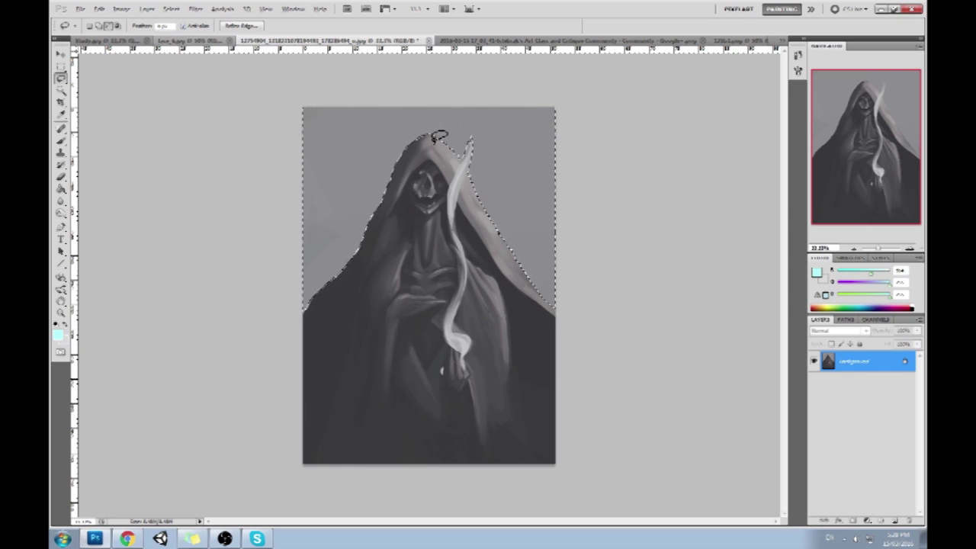
{"action": "key", "text": "shift"}
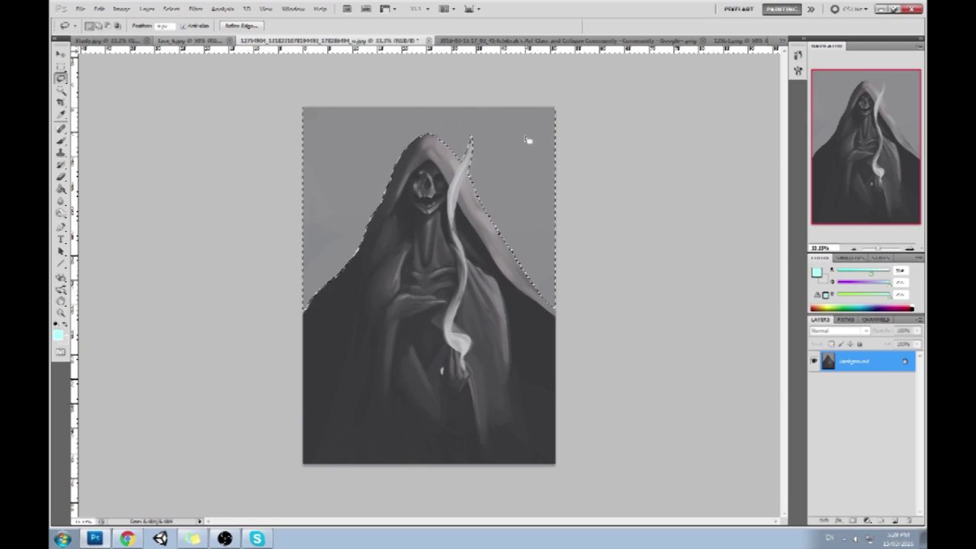
Darken the selected background with Hue/Saturation by lowering Lightness to -54, hiding the selection outline.
{"action": "key", "text": "ctrl+u"}
{"action": "left_click_drag", "start_coordinate": [750, 328], "coordinate": [723, 331]}
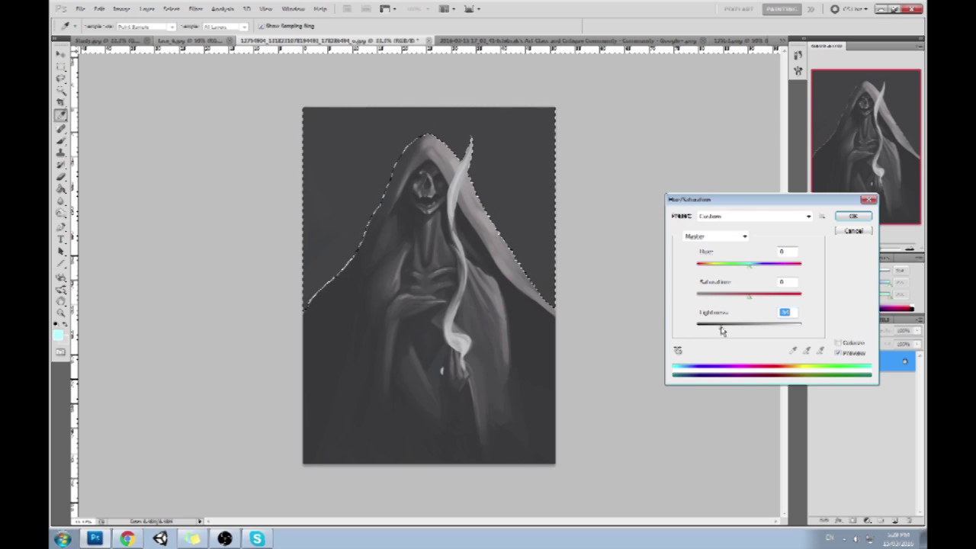
{"action": "key", "text": "ctrl+h"}
{"action": "left_click", "coordinate": [853, 218]}
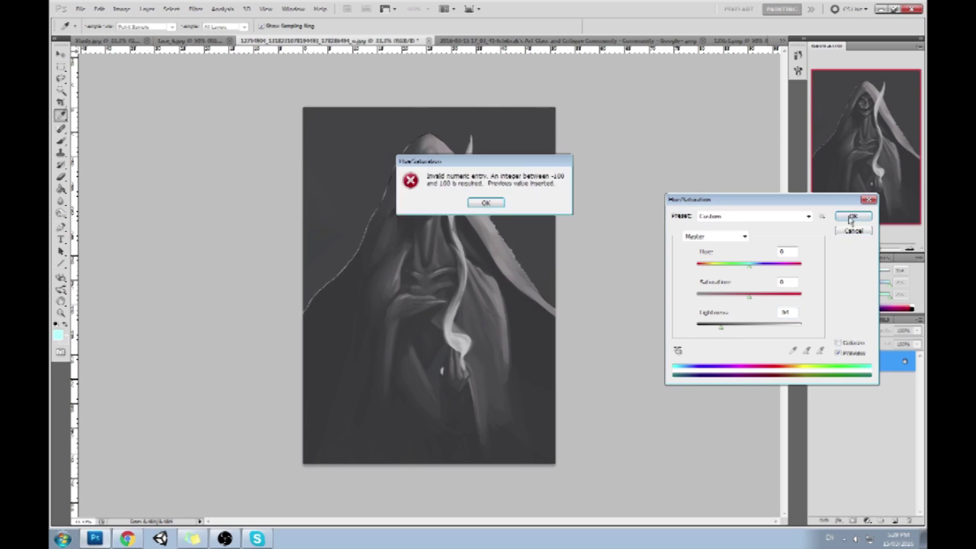
{"action": "left_click", "coordinate": [486, 204]}
{"action": "left_click", "coordinate": [853, 217]}
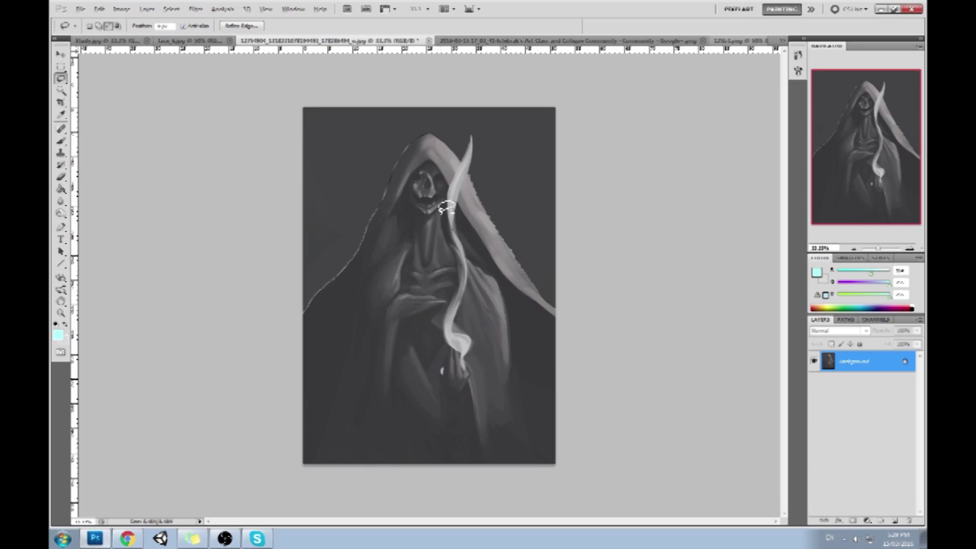
Drop the selection and brighten the skull face with the Dodge tool set to the Highlights range.
{"action": "right_click", "coordinate": [61, 212]}
{"action": "left_click", "coordinate": [90, 212]}
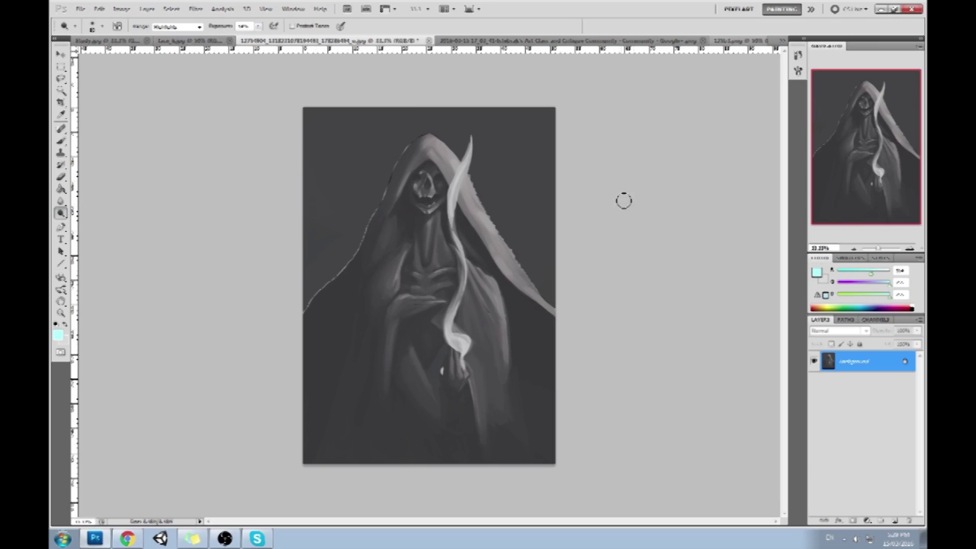
{"action": "key", "text": "m"}
{"action": "right_click", "coordinate": [522, 206]}
{"action": "left_click", "coordinate": [541, 215]}
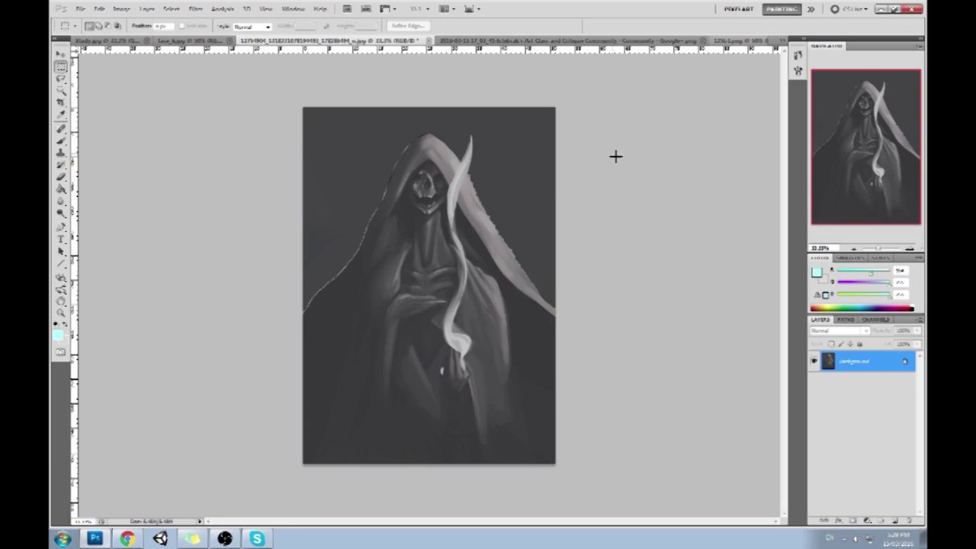
{"action": "key", "text": "o"}
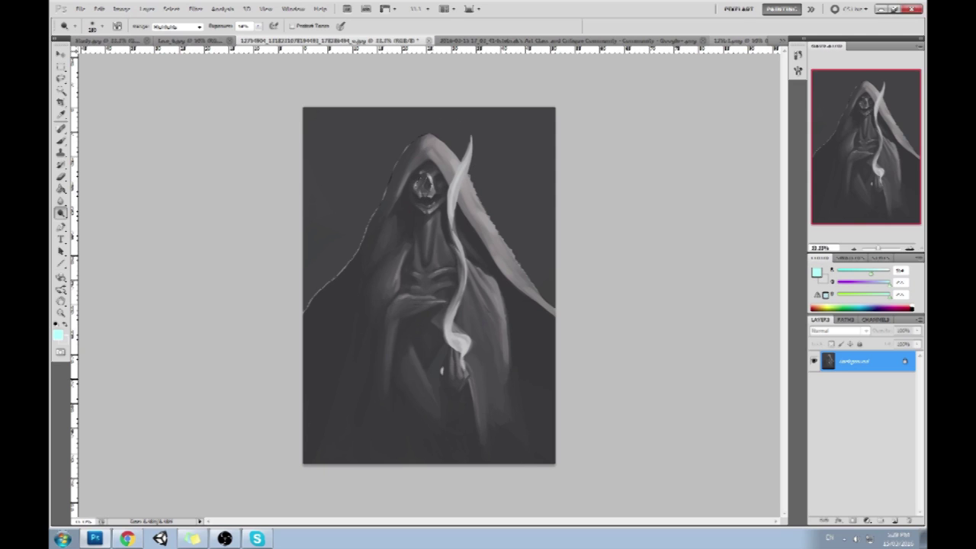
{"action": "left_click_drag", "start_coordinate": [459, 189], "coordinate": [482, 218]}
Sample the dark background colour and set the brush to Normal blending with adjusted opacity for toning down the smoke.
{"action": "key", "text": "b"}
{"action": "left_click", "coordinate": [363, 116], "text": "alt"}
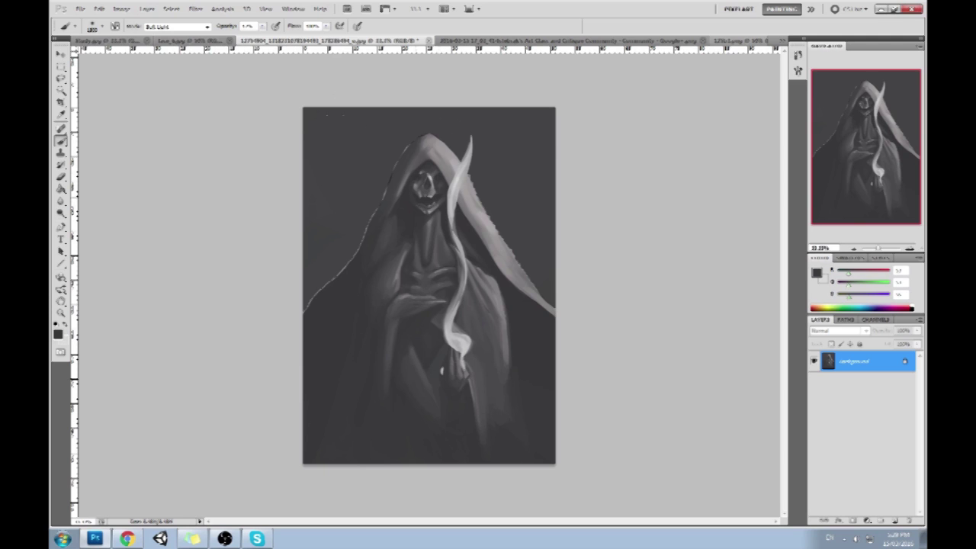
{"action": "left_click", "coordinate": [260, 27]}
{"action": "left_click", "coordinate": [271, 35]}
{"action": "left_click", "coordinate": [191, 28]}
{"action": "left_click", "coordinate": [184, 37]}
{"action": "mouse_move", "coordinate": [447, 190]}
{"action": "left_mouse_down"}
{"action": "mouse_move", "coordinate": [427, 154]}
{"action": "mouse_move", "coordinate": [434, 191]}
{"action": "left_mouse_up"}
{"action": "left_click", "coordinate": [262, 27]}
{"action": "left_click", "coordinate": [247, 36]}
{"action": "left_click", "coordinate": [205, 93]}
Tone down the bright smoke ribbon from its tip to the hand with colours sampled from the hood and robe.
{"action": "left_click", "coordinate": [456, 163], "text": "alt"}
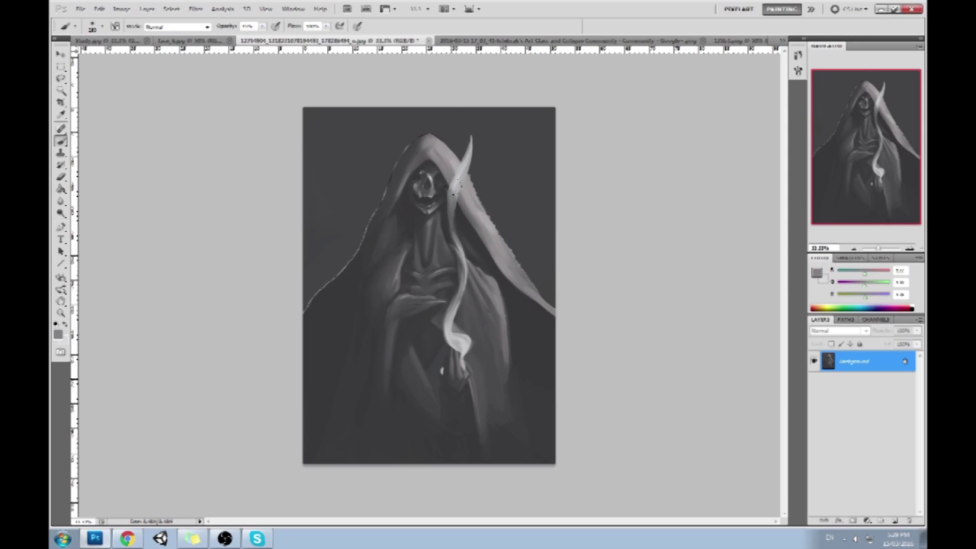
{"action": "left_click", "coordinate": [469, 172], "text": "alt"}
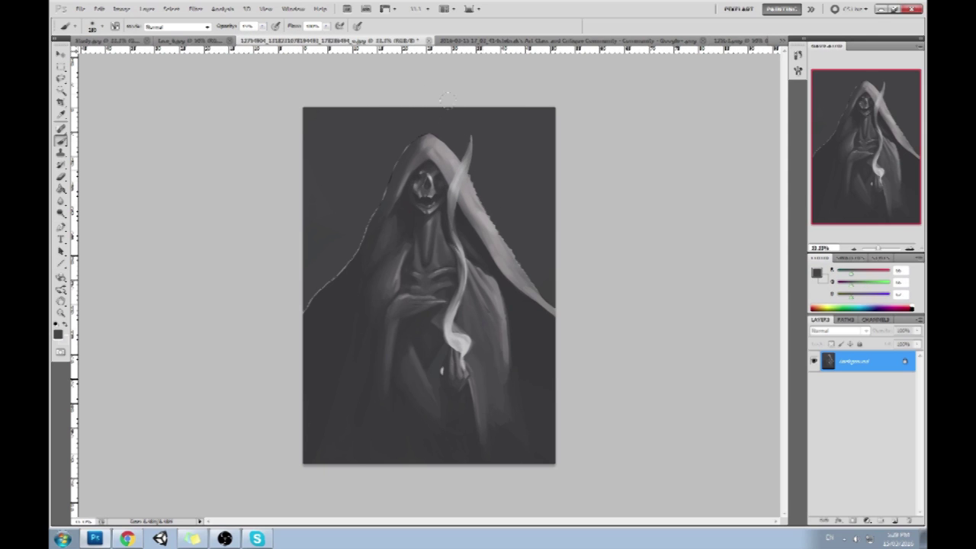
{"action": "left_click", "coordinate": [455, 177], "text": "alt"}
{"action": "left_click", "coordinate": [449, 205], "text": "alt"}
{"action": "left_click", "coordinate": [463, 240], "text": "alt"}
{"action": "left_click", "coordinate": [467, 315], "text": "alt"}
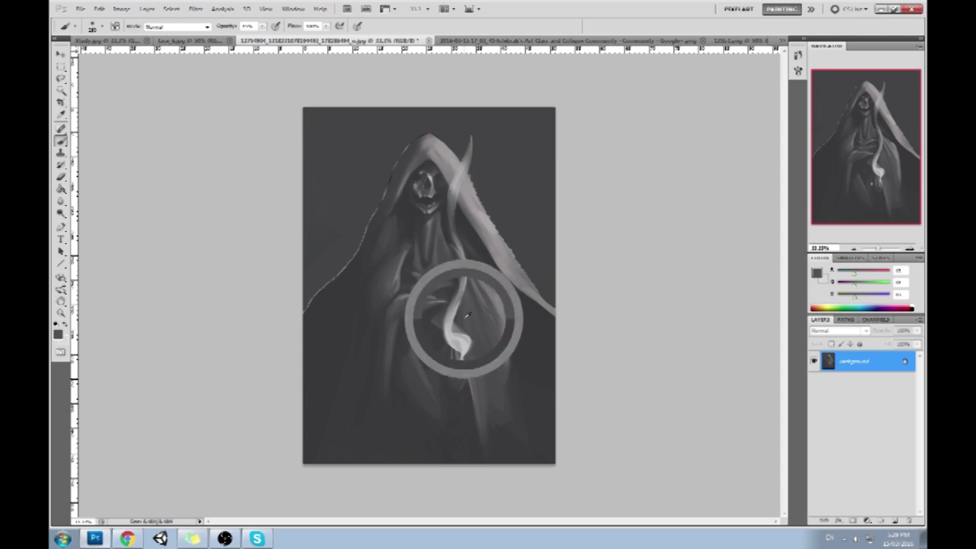
{"action": "left_click_drag", "start_coordinate": [448, 245], "coordinate": [449, 326]}
Undo the last stroke and soften the smoke where it crosses the hood using freshly sampled greys.
{"action": "left_click_drag", "start_coordinate": [466, 159], "coordinate": [454, 195]}
{"action": "key", "text": "ctrl+z"}
{"action": "left_click", "coordinate": [454, 156], "text": "alt"}
{"action": "left_click", "coordinate": [454, 155], "text": "alt"}
{"action": "left_click", "coordinate": [460, 143], "text": "alt"}
{"action": "left_click", "coordinate": [449, 229], "text": "alt"}
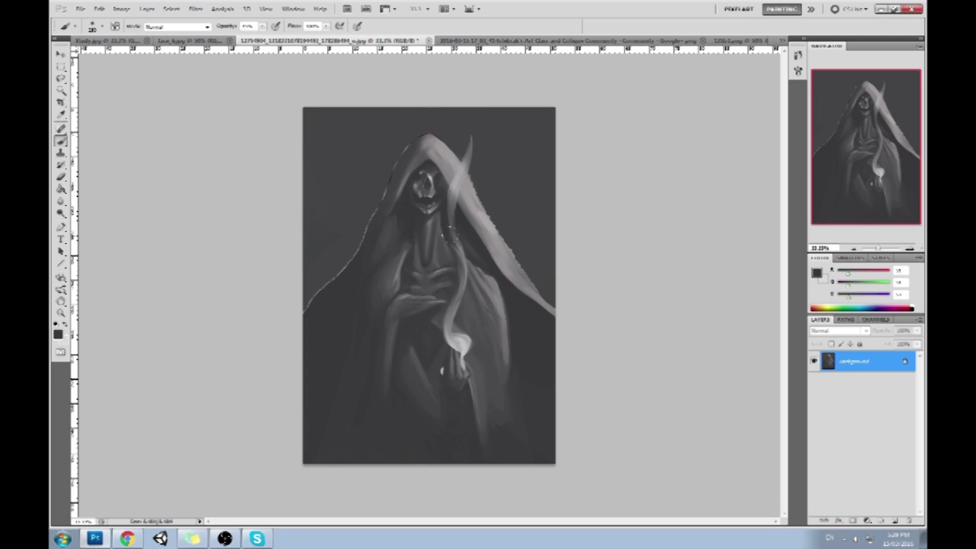
Blend the smoke's lower curve and its crossing with the hood into the figure using sampled robe and hood tones.
{"action": "left_click", "coordinate": [473, 260], "text": "alt"}
{"action": "left_click", "coordinate": [462, 304], "text": "alt"}
{"action": "left_click", "coordinate": [422, 324], "text": "alt"}
{"action": "left_click", "coordinate": [530, 312], "text": "alt"}
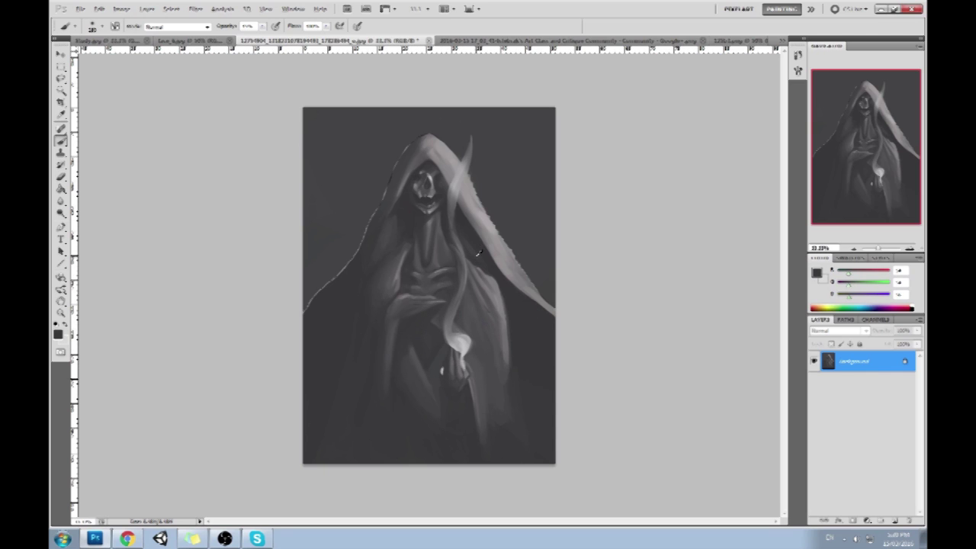
{"action": "left_click", "coordinate": [460, 198], "text": "alt"}
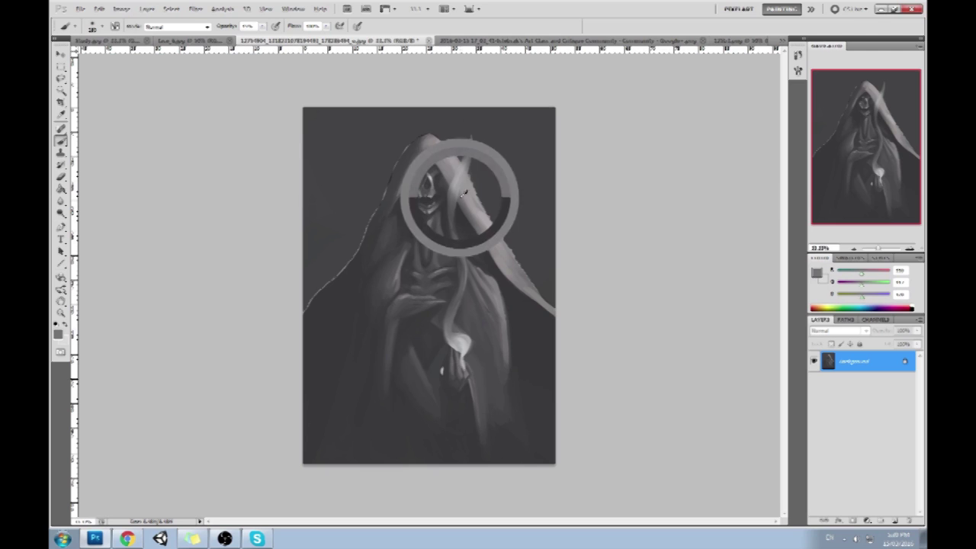
{"action": "left_click", "coordinate": [432, 178], "text": "alt"}
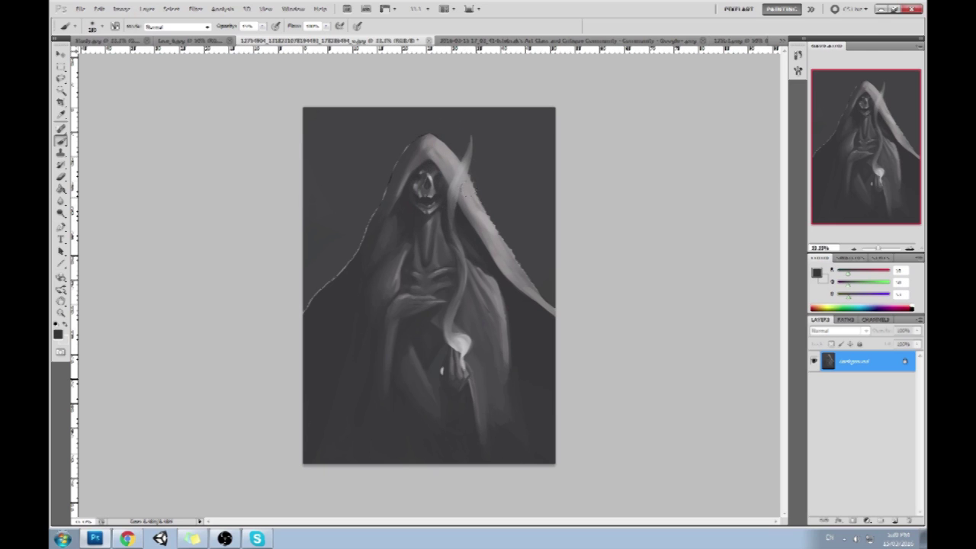
{"action": "left_click", "coordinate": [454, 144], "text": "alt"}
Pick another brush preset at a smaller size and 100% opacity, and paint out the light fringe along the hood's left edge.
{"action": "key", "text": "alt"}
{"action": "right_click", "coordinate": [395, 232]}
{"action": "left_click", "coordinate": [482, 426]}
{"action": "left_click", "coordinate": [730, 311]}
{"action": "key", "text": "bracketleft"}
{"action": "key", "text": "bracketleft"}
{"action": "key", "text": "bracketleft"}
{"action": "key", "text": "bracketleft"}
{"action": "key", "text": "bracketleft"}
{"action": "key", "text": "bracketleft"}
{"action": "key", "text": "bracketleft"}
{"action": "key", "text": "bracketleft"}
{"action": "key", "text": "bracketleft"}
{"action": "key", "text": "bracketleft"}
{"action": "left_click_drag", "start_coordinate": [262, 26], "coordinate": [322, 62]}
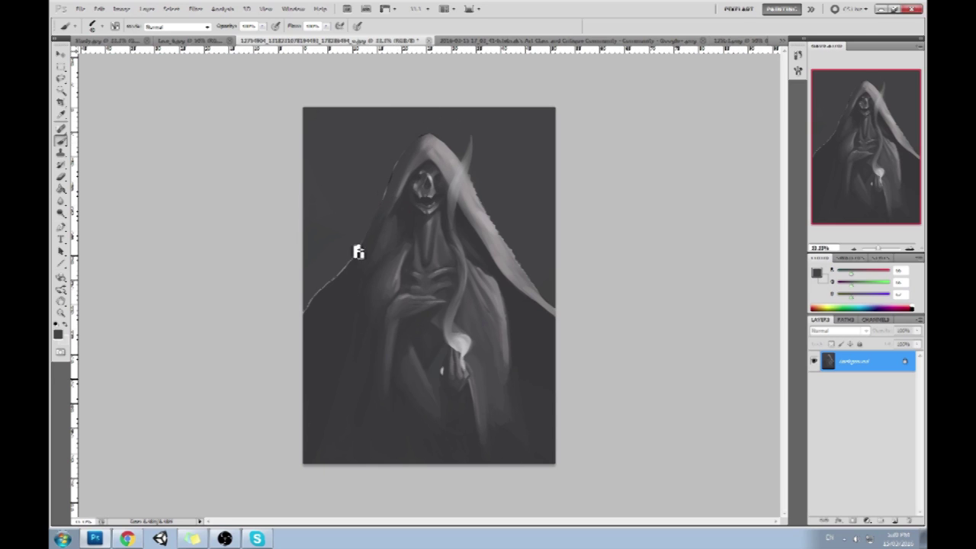
{"action": "mouse_move", "coordinate": [367, 219]}
{"action": "left_mouse_down"}
{"action": "mouse_move", "coordinate": [328, 282]}
{"action": "mouse_move", "coordinate": [366, 252]}
{"action": "mouse_move", "coordinate": [312, 300]}
{"action": "mouse_move", "coordinate": [374, 253]}
{"action": "mouse_move", "coordinate": [383, 224]}
{"action": "mouse_move", "coordinate": [302, 316]}
{"action": "left_mouse_up"}
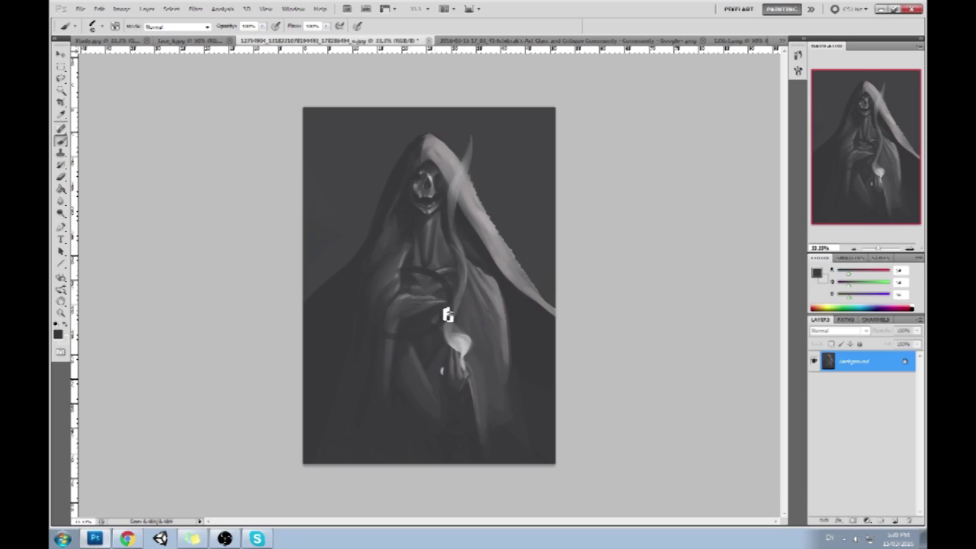
Try painting light strokes near the glowing hand with its sampled colour, and undo them.
{"action": "left_click", "coordinate": [467, 344], "text": "alt"}
{"action": "mouse_move", "coordinate": [447, 293]}
{"action": "left_mouse_down"}
{"action": "mouse_move", "coordinate": [383, 307]}
{"action": "mouse_move", "coordinate": [452, 303]}
{"action": "left_mouse_up"}
{"action": "mouse_move", "coordinate": [475, 334]}
{"action": "left_mouse_down"}
{"action": "mouse_move", "coordinate": [476, 384]}
{"action": "mouse_move", "coordinate": [475, 334]}
{"action": "left_mouse_up"}
{"action": "key", "text": "ctrl+alt+z"}
{"action": "key", "text": "ctrl+alt+z"}
Sketch alternative bent arms over both sides of the robe in light grey, with large circles around the elbows.
{"action": "mouse_move", "coordinate": [400, 248]}
{"action": "left_mouse_down"}
{"action": "mouse_move", "coordinate": [383, 290]}
{"action": "mouse_move", "coordinate": [330, 320]}
{"action": "left_mouse_up"}
{"action": "mouse_move", "coordinate": [372, 266]}
{"action": "left_mouse_down"}
{"action": "mouse_move", "coordinate": [391, 214]}
{"action": "mouse_move", "coordinate": [376, 256]}
{"action": "mouse_move", "coordinate": [399, 264]}
{"action": "left_mouse_up"}
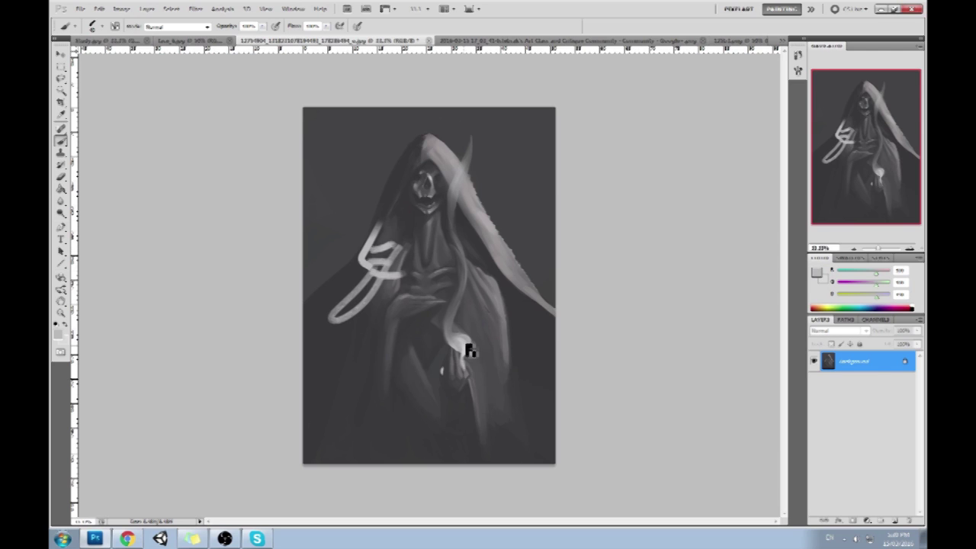
{"action": "left_click_drag", "start_coordinate": [496, 370], "coordinate": [497, 349]}
{"action": "mouse_move", "coordinate": [471, 245]}
{"action": "left_mouse_down"}
{"action": "mouse_move", "coordinate": [538, 317]}
{"action": "mouse_move", "coordinate": [499, 365]}
{"action": "left_mouse_up"}
{"action": "mouse_move", "coordinate": [559, 283]}
{"action": "left_mouse_down"}
{"action": "mouse_move", "coordinate": [569, 305]}
{"action": "mouse_move", "coordinate": [545, 278]}
{"action": "left_mouse_up"}
{"action": "left_click_drag", "start_coordinate": [340, 289], "coordinate": [377, 312]}
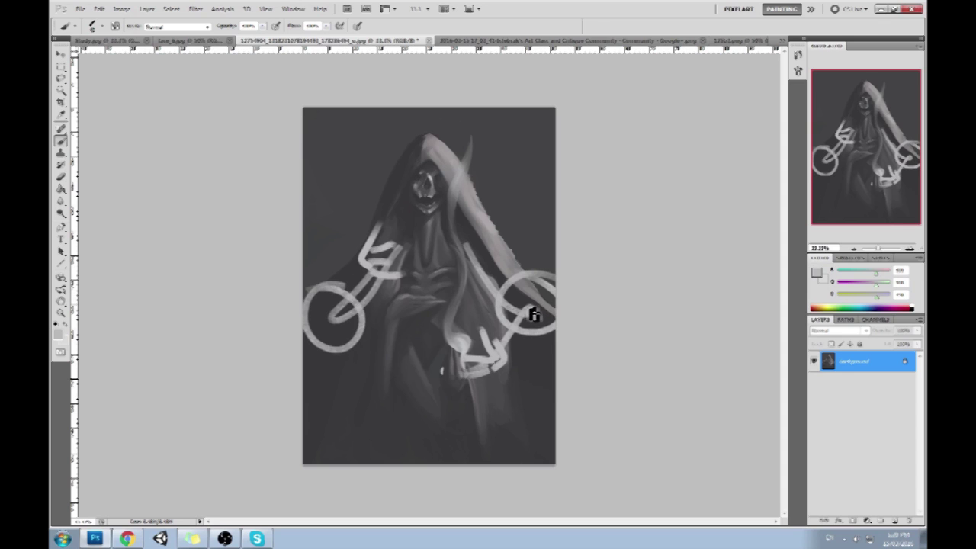
Undo all the light-grey arm and circle sketch strokes over the figure.
{"action": "key", "text": "ctrl+alt+z"}
{"action": "key", "text": "ctrl+alt+z"}
{"action": "key", "text": "ctrl+alt+z"}
{"action": "key", "text": "ctrl+alt+z"}
{"action": "key", "text": "ctrl+alt+z"}
{"action": "key", "text": "ctrl+alt+z"}
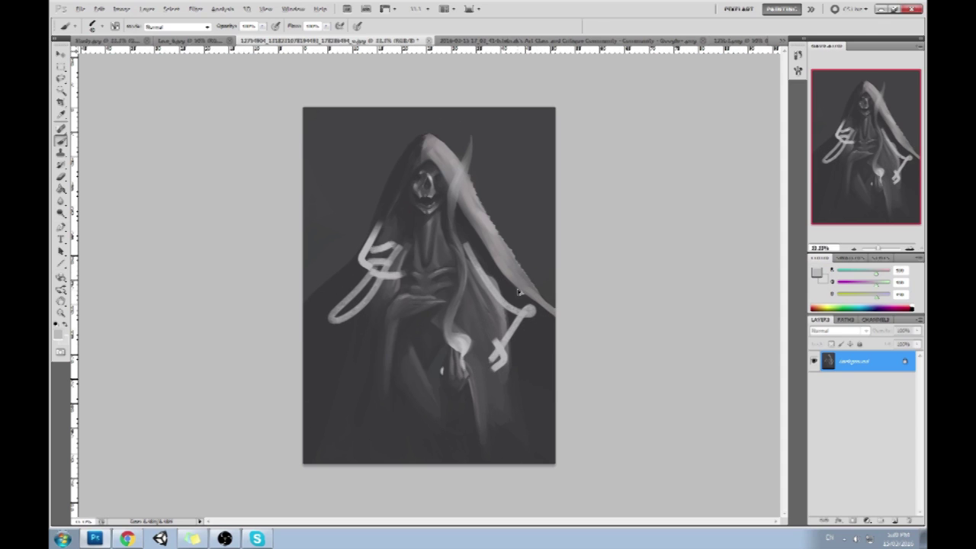
{"action": "key", "text": "ctrl+alt+z"}
{"action": "key", "text": "ctrl+alt+z"}
{"action": "key", "text": "ctrl+alt+z"}
{"action": "key", "text": "ctrl+alt+z"}
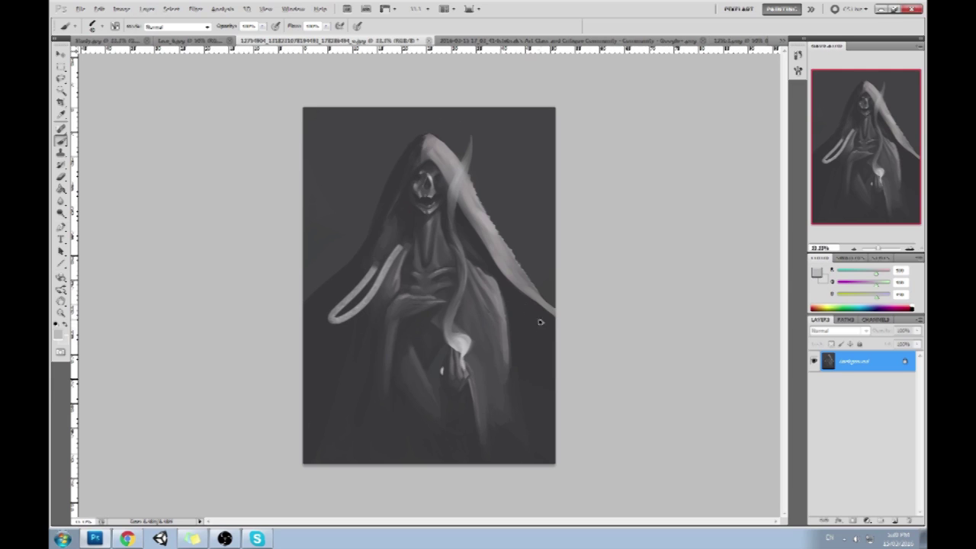
{"action": "key", "text": "ctrl+alt+z"}
Try light marks beside the glowing hand and a spot on each side of the lower robe, and undo them.
{"action": "left_click_drag", "start_coordinate": [500, 355], "coordinate": [473, 357]}
{"action": "key", "text": "ctrl+alt+z"}
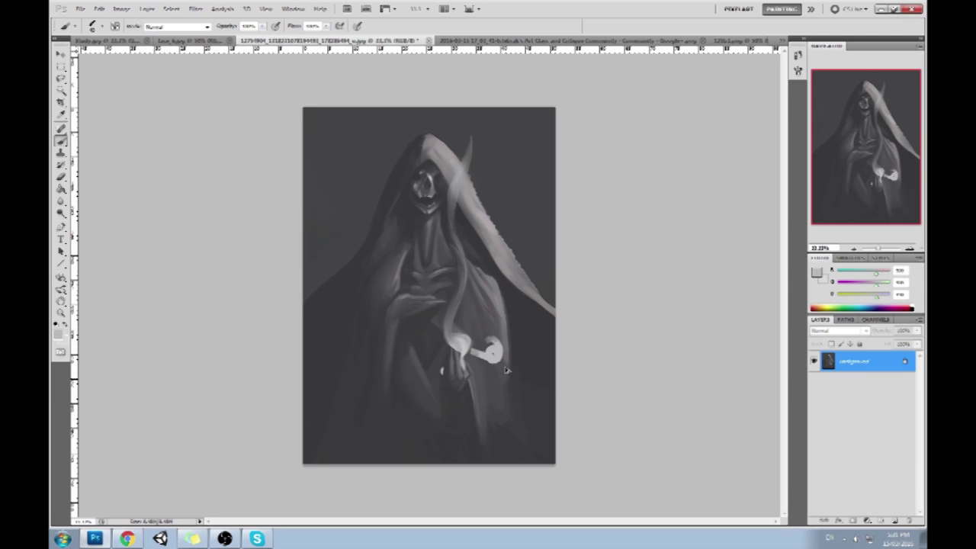
{"action": "key", "text": "ctrl+alt+z"}
{"action": "left_click", "coordinate": [492, 392]}
{"action": "left_click", "coordinate": [380, 388]}
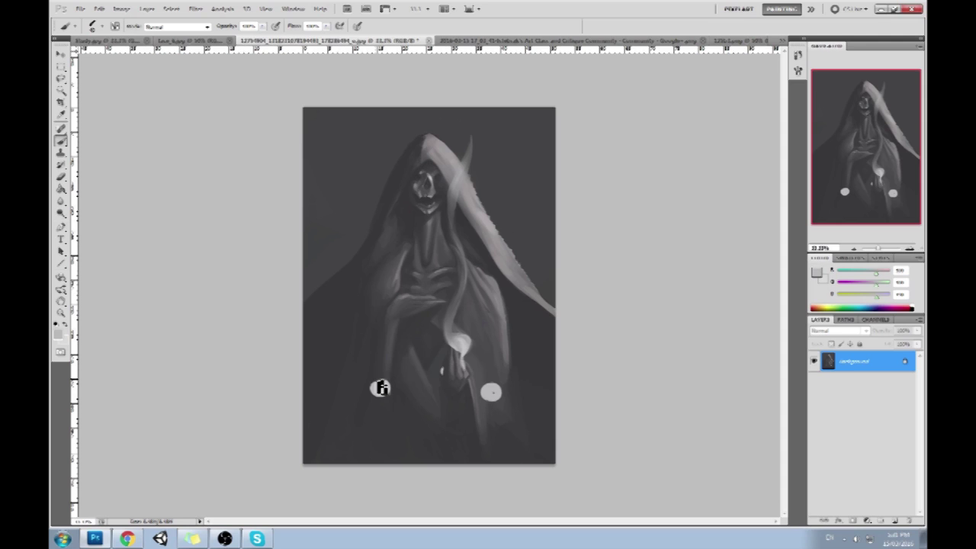
{"action": "key", "text": "ctrl+alt+z"}
{"action": "key", "text": "ctrl+alt+z"}
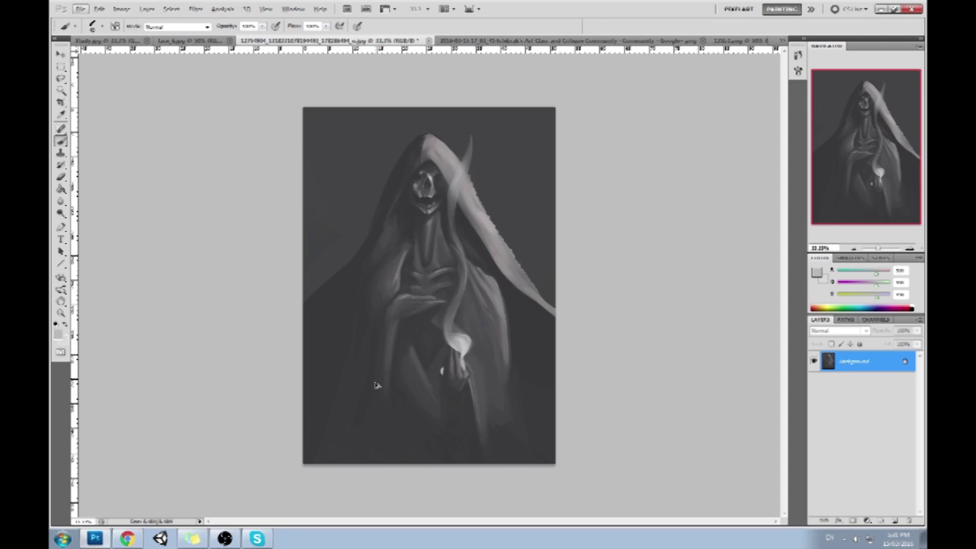
Smooth the hood's jagged right edge with the background colour and extend the smoke wisp up to the canvas's top edge.
{"action": "left_click", "coordinate": [496, 203], "text": "alt"}
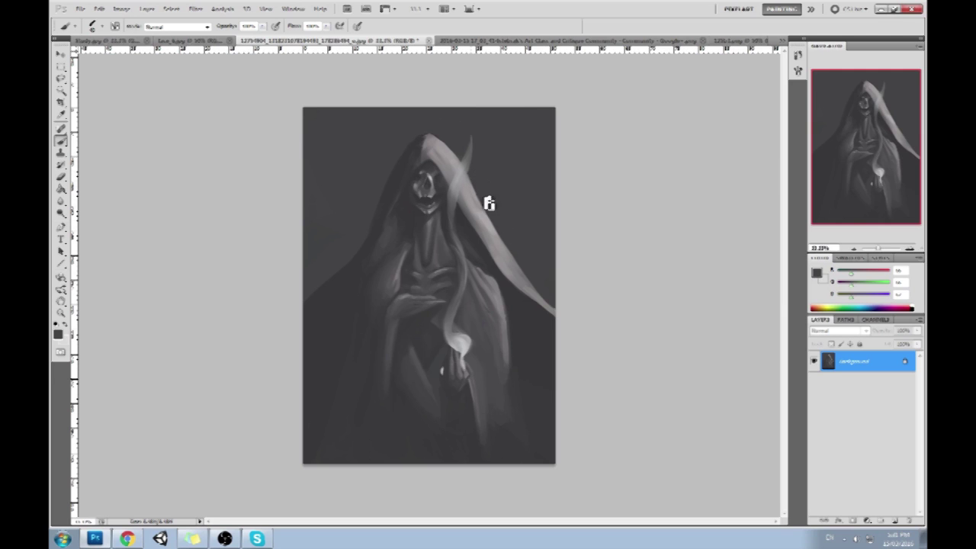
{"action": "left_click", "coordinate": [469, 168], "text": "alt"}
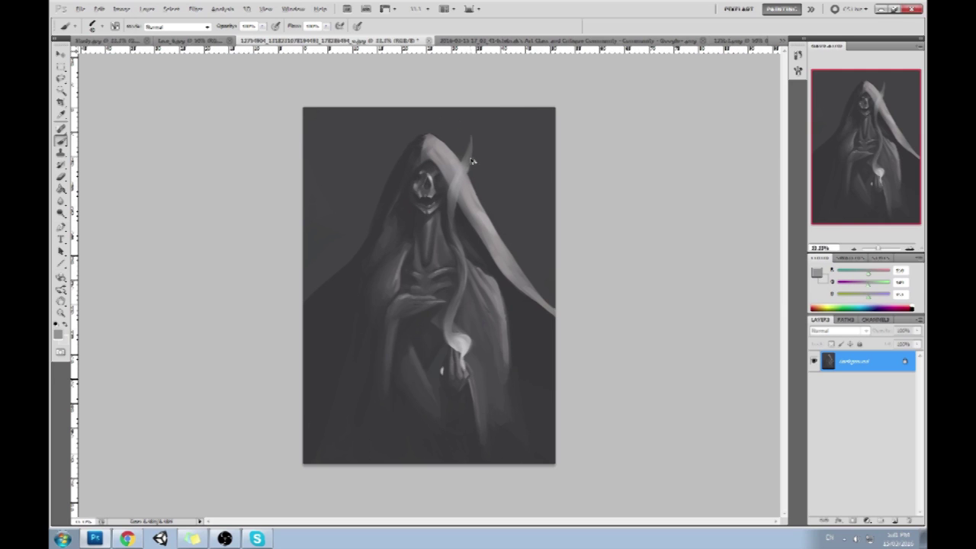
{"action": "left_click", "coordinate": [468, 162], "text": "alt"}
{"action": "left_click", "coordinate": [470, 166], "text": "alt"}
{"action": "left_click", "coordinate": [472, 140], "text": "alt"}
{"action": "left_click_drag", "start_coordinate": [474, 138], "coordinate": [469, 108]}
{"action": "left_click", "coordinate": [483, 123], "text": "alt"}
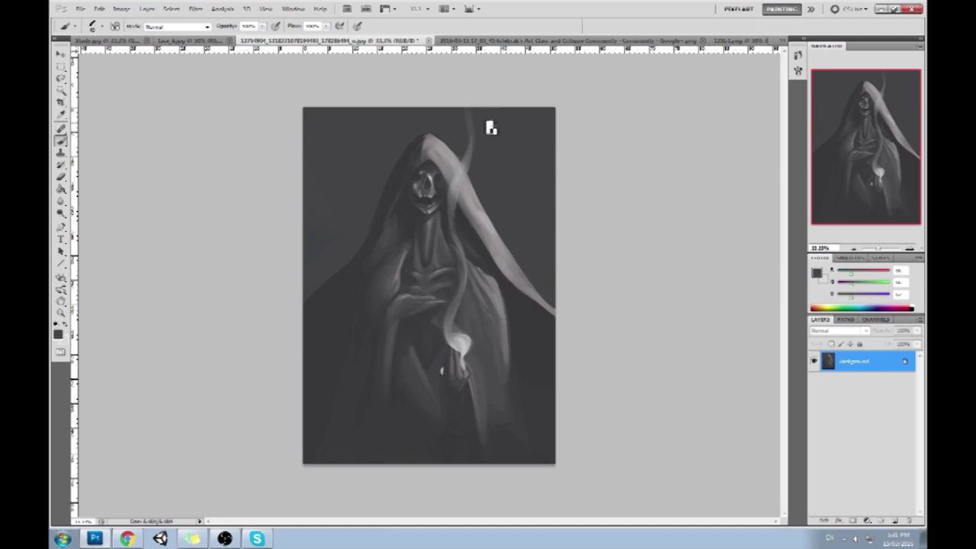
Go back in the document history to the state before the background was darkened to compare the painting.
{"action": "left_click", "coordinate": [796, 71]}
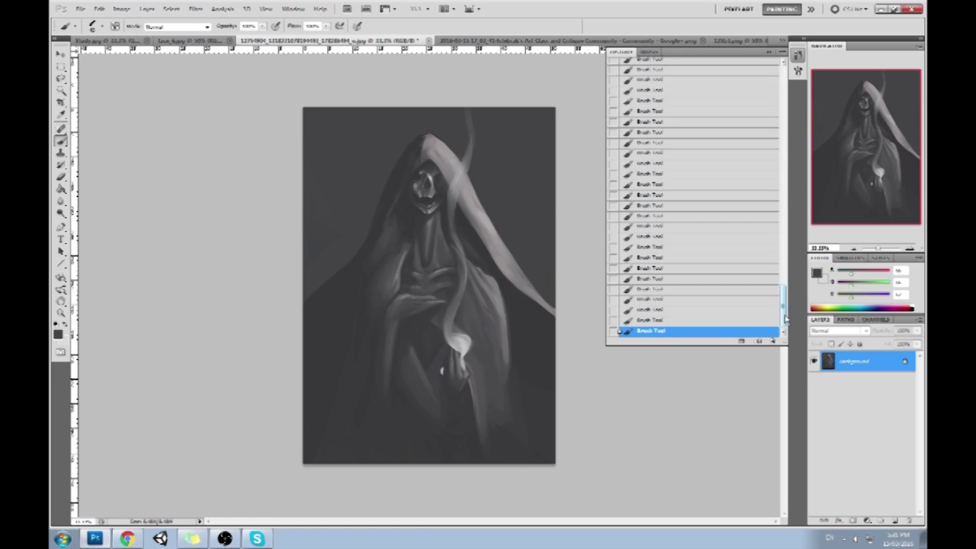
{"action": "mouse_move", "coordinate": [784, 319]}
{"action": "left_mouse_down"}
{"action": "mouse_move", "coordinate": [784, 61]}
{"action": "mouse_move", "coordinate": [789, 351]}
{"action": "left_mouse_up"}
{"action": "left_click", "coordinate": [737, 67]}
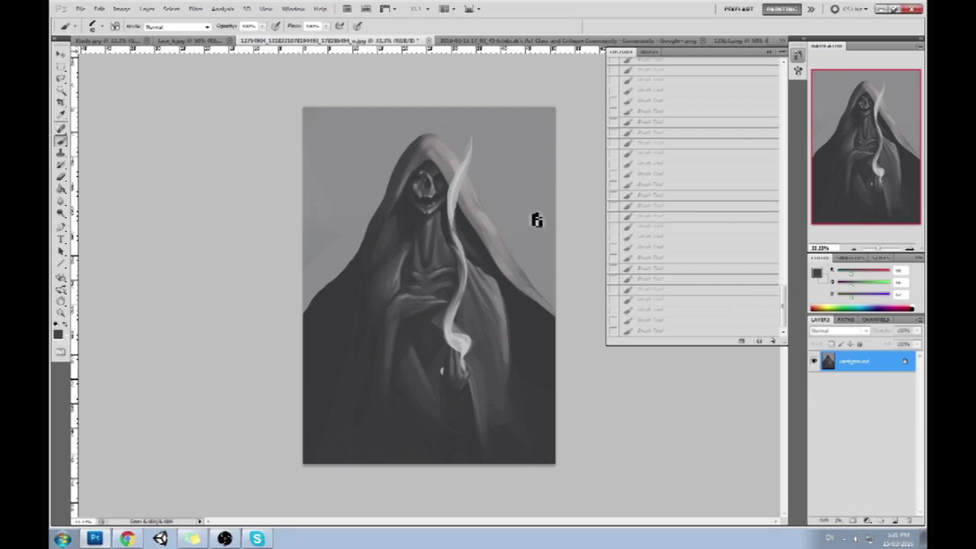
Return to the latest state in the document history and collapse the history list.
{"action": "left_click", "coordinate": [675, 333]}
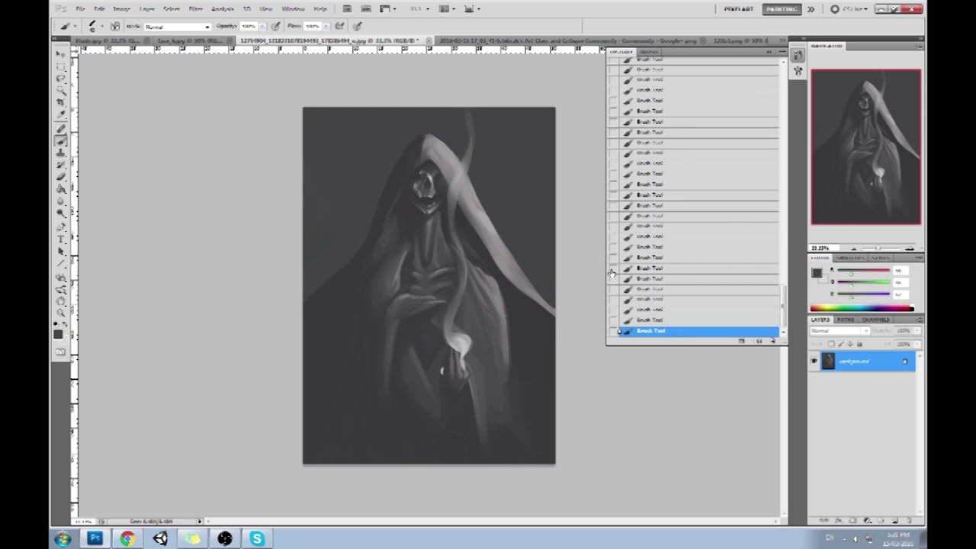
{"action": "left_click", "coordinate": [769, 52]}
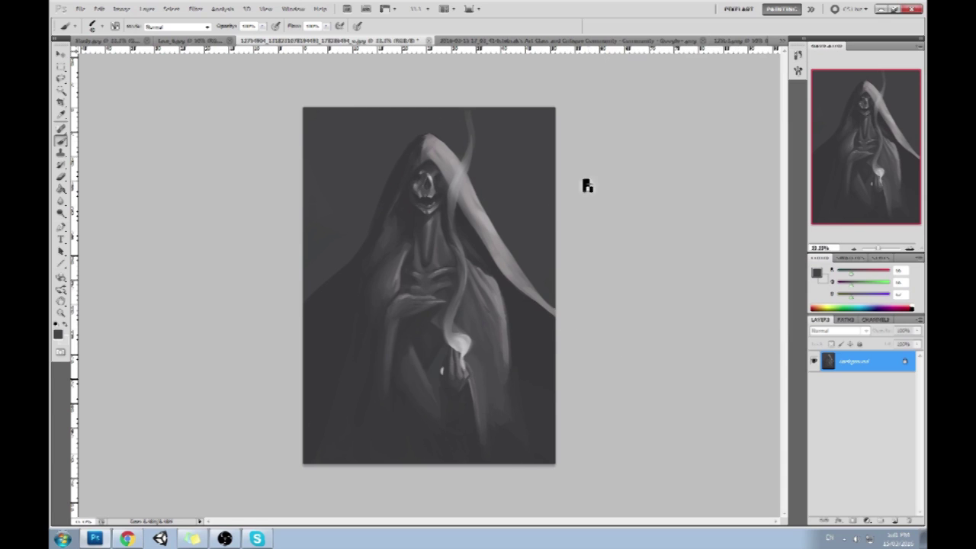
{"action": "left_click", "coordinate": [63, 91]}
{"action": "left_click", "coordinate": [518, 288]}
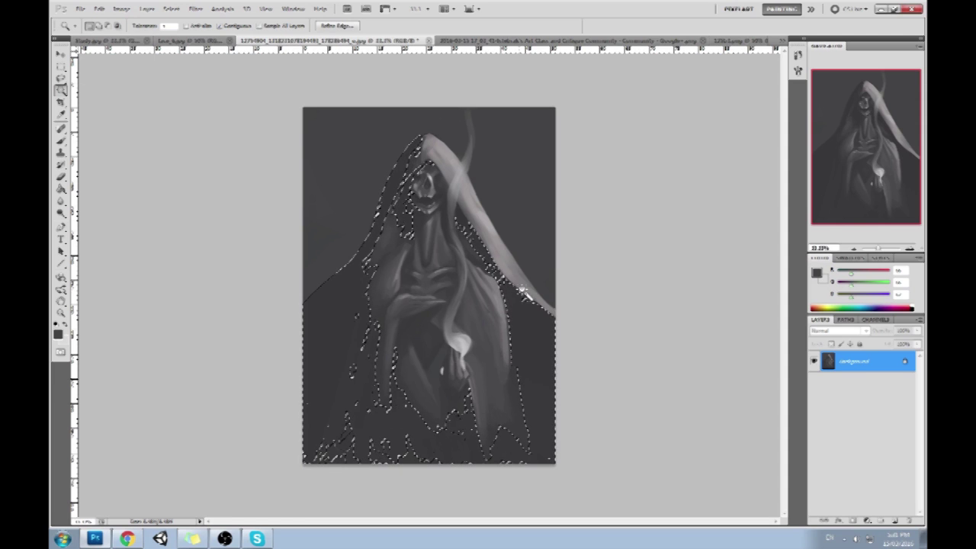
{"action": "key", "text": "ctrl+u"}
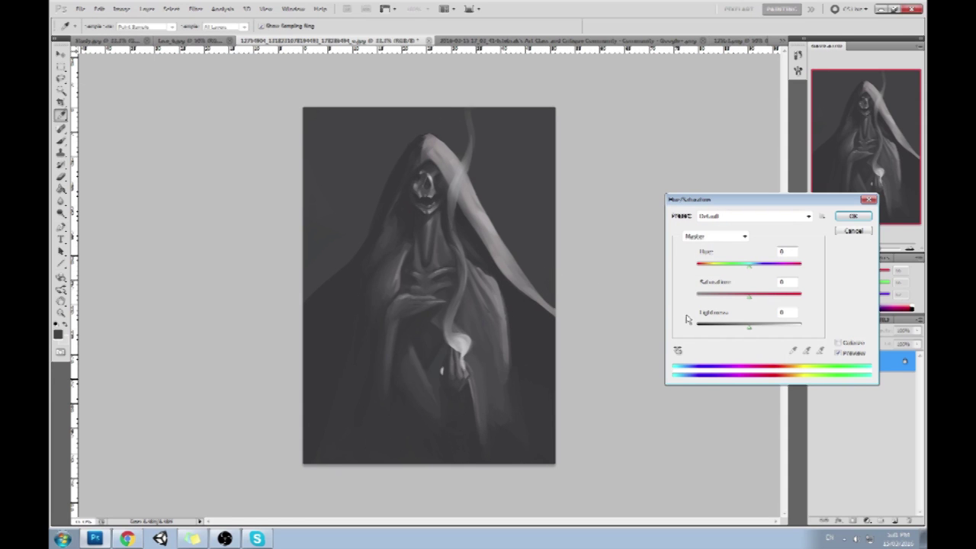
{"action": "left_click_drag", "start_coordinate": [751, 332], "coordinate": [737, 332]}
{"action": "left_click_drag", "start_coordinate": [726, 200], "coordinate": [666, 215]}
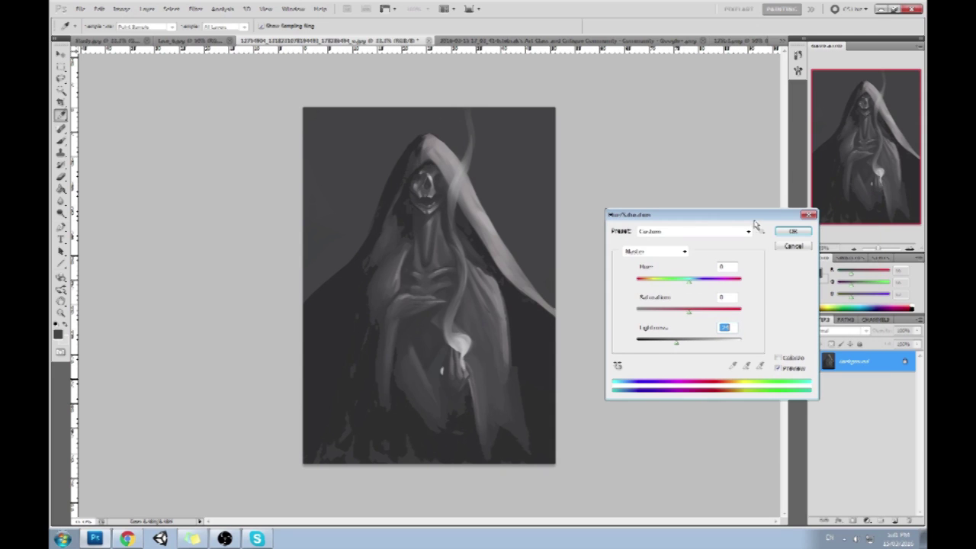
{"action": "left_click_drag", "start_coordinate": [740, 218], "coordinate": [724, 215]}
{"action": "left_click_drag", "start_coordinate": [664, 344], "coordinate": [663, 343]}
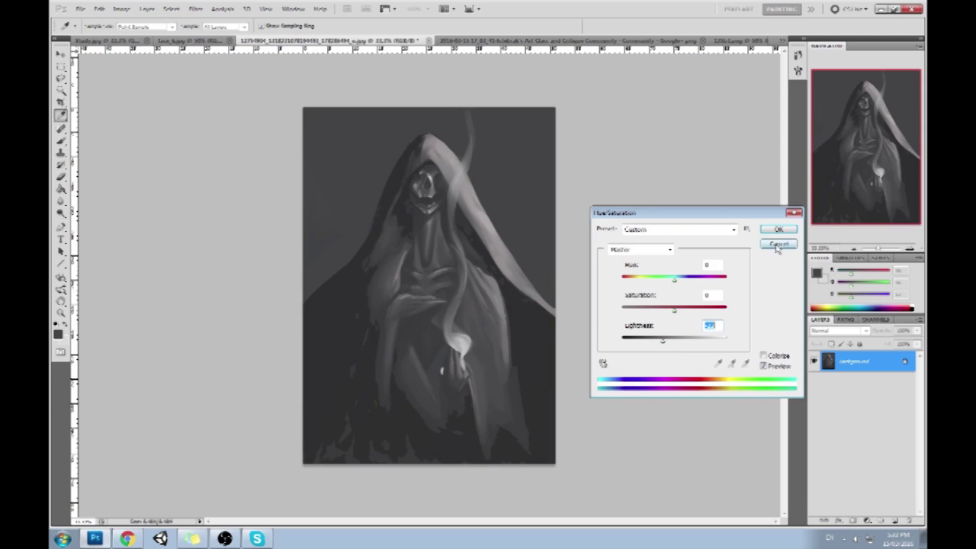
{"action": "left_click", "coordinate": [775, 244]}
Pick a darker near-black brush colour and deepen the skull's eye sockets, nose cavity and mouth.
{"action": "key", "text": "z"}
{"action": "left_click_drag", "start_coordinate": [512, 248], "coordinate": [513, 249]}
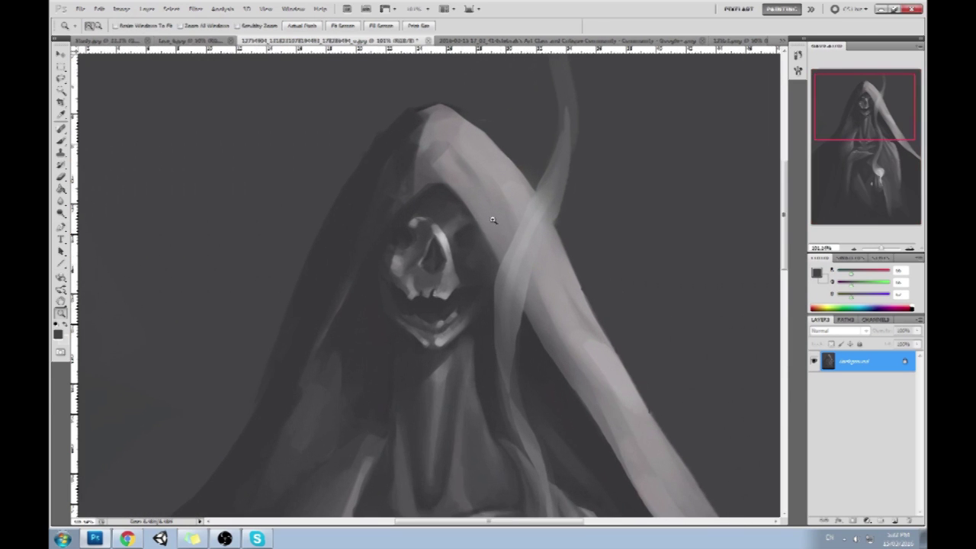
{"action": "key", "text": "b"}
{"action": "left_click", "coordinate": [817, 273]}
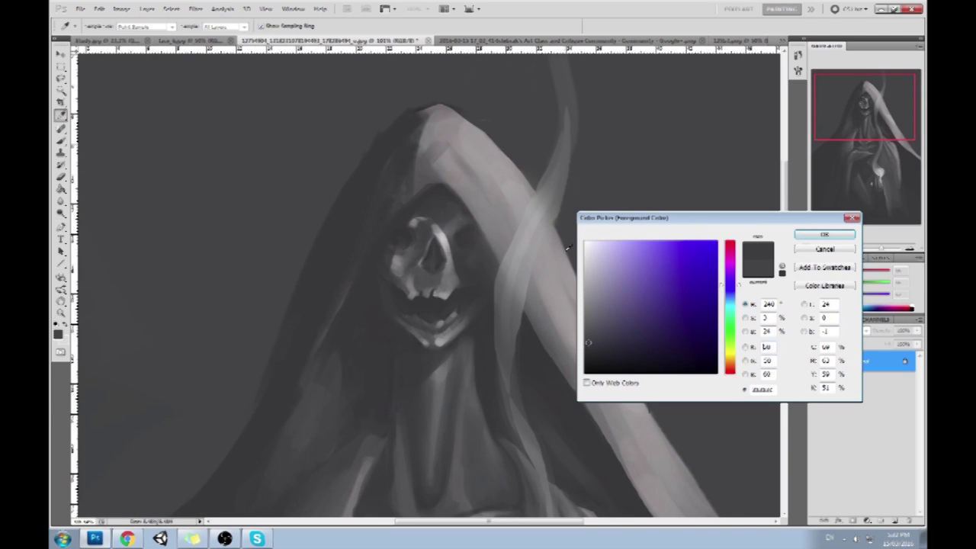
{"action": "left_click_drag", "start_coordinate": [587, 342], "coordinate": [584, 355]}
{"action": "left_click", "coordinate": [813, 235]}
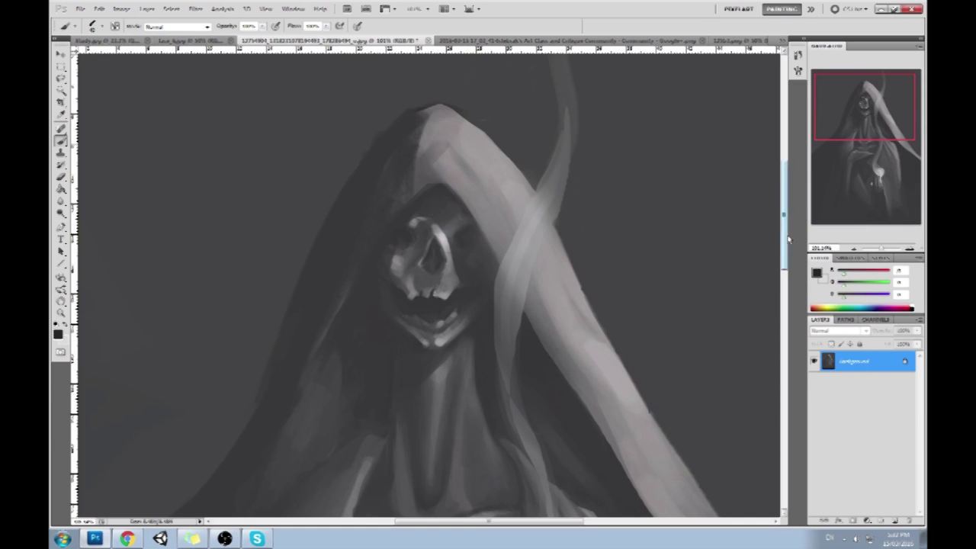
{"action": "key", "text": "m"}
{"action": "right_click", "coordinate": [460, 221]}
{"action": "left_click", "coordinate": [464, 231]}
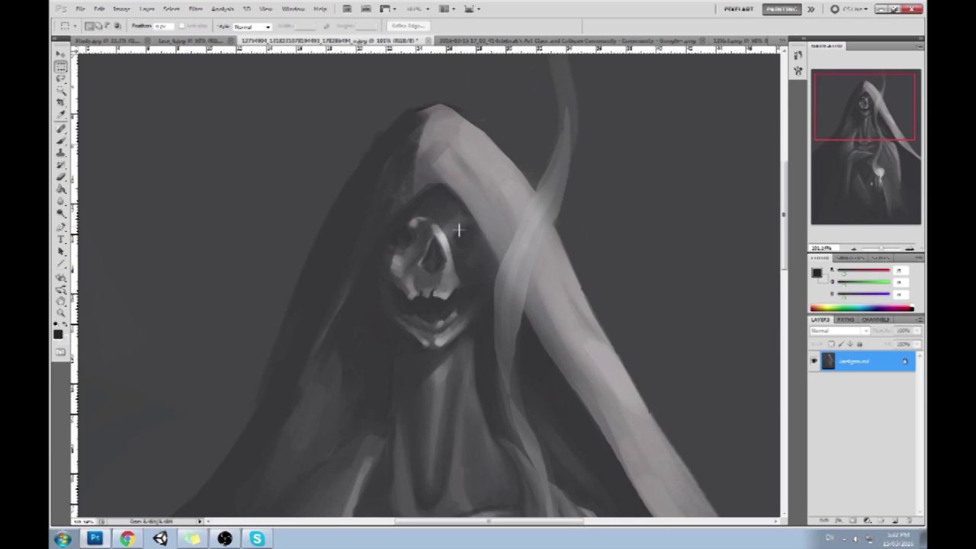
{"action": "key", "text": "b"}
{"action": "left_click_drag", "start_coordinate": [461, 236], "coordinate": [474, 241]}
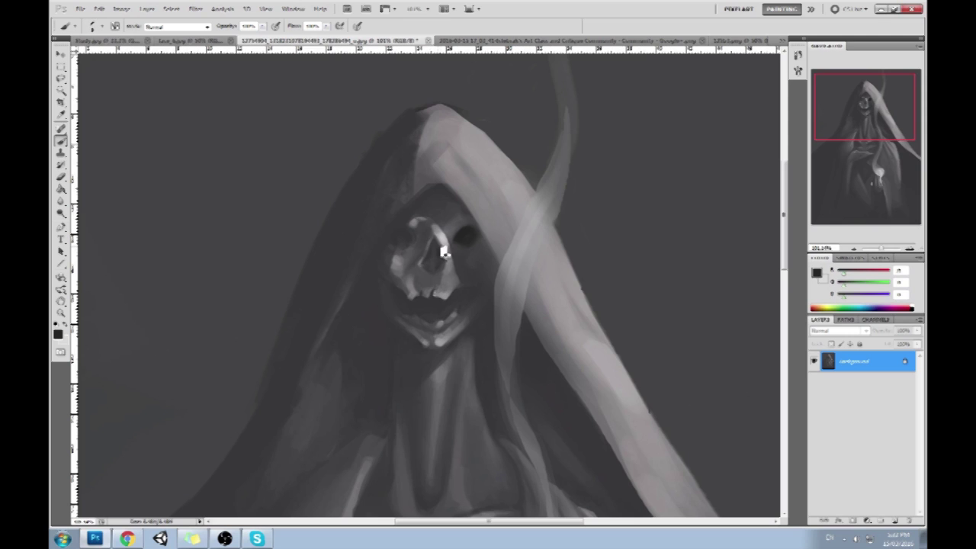
{"action": "left_click_drag", "start_coordinate": [441, 247], "coordinate": [446, 266]}
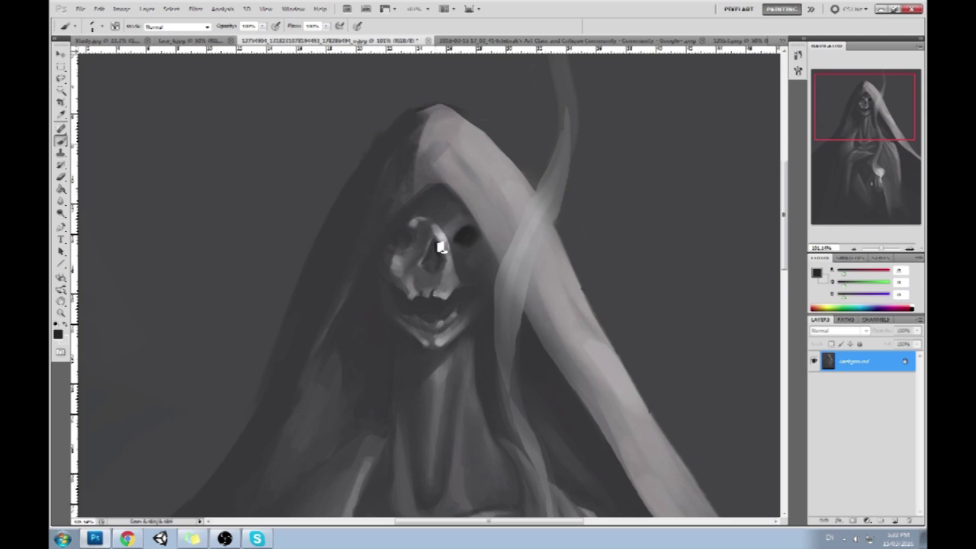
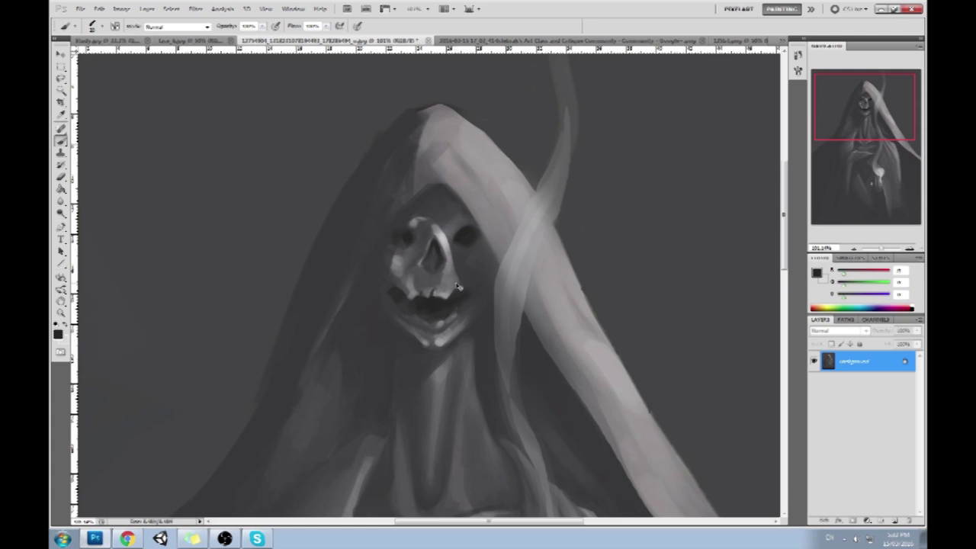
Sketch dark circles around the hooded head, curved bands across the body down to the hem, and scribbles on the lower left robe.
{"action": "key", "text": "ctrl+0"}
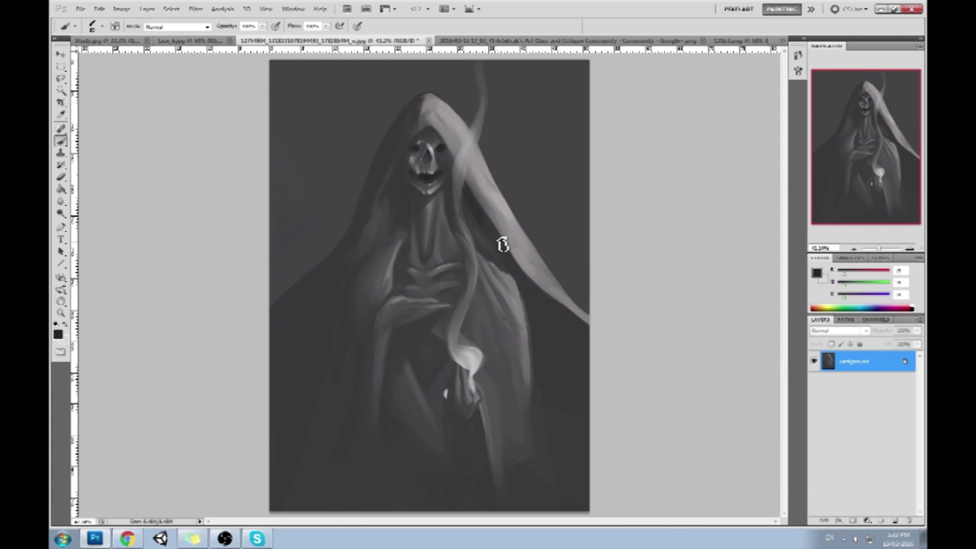
{"action": "mouse_move", "coordinate": [479, 114]}
{"action": "left_mouse_down"}
{"action": "mouse_move", "coordinate": [457, 245]}
{"action": "mouse_move", "coordinate": [469, 102]}
{"action": "mouse_move", "coordinate": [495, 91]}
{"action": "mouse_move", "coordinate": [450, 79]}
{"action": "left_mouse_up"}
{"action": "key", "text": "ctrl+z"}
{"action": "left_click_drag", "start_coordinate": [398, 153], "coordinate": [443, 152]}
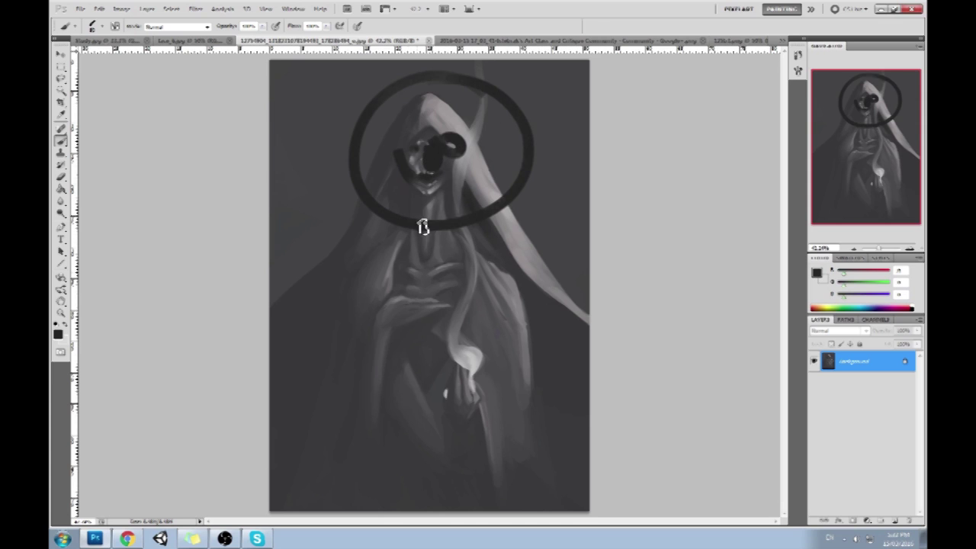
{"action": "left_click_drag", "start_coordinate": [330, 216], "coordinate": [561, 219]}
{"action": "left_click_drag", "start_coordinate": [342, 285], "coordinate": [535, 276]}
{"action": "left_click_drag", "start_coordinate": [352, 373], "coordinate": [555, 360]}
{"action": "left_click_drag", "start_coordinate": [358, 463], "coordinate": [555, 461]}
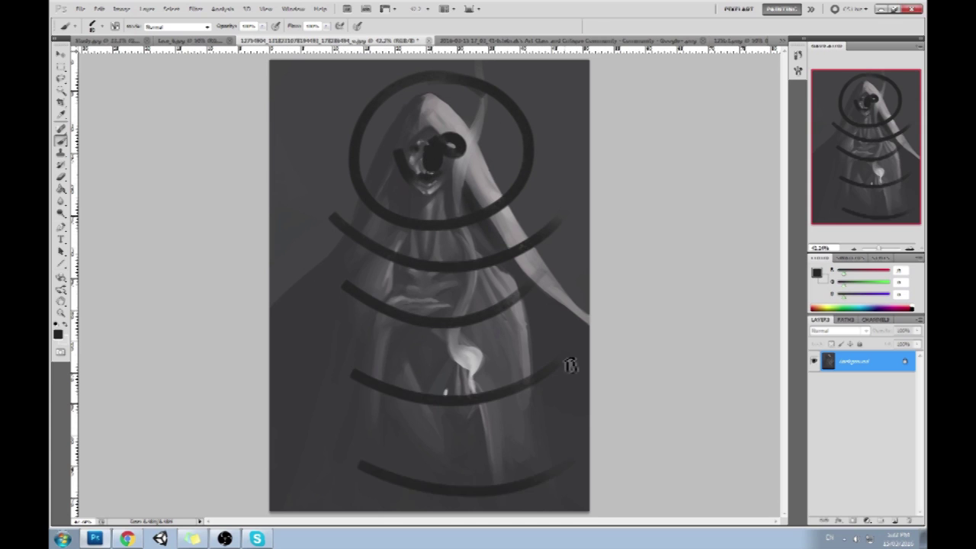
{"action": "mouse_move", "coordinate": [322, 467]}
{"action": "left_mouse_down"}
{"action": "mouse_move", "coordinate": [336, 494]}
{"action": "mouse_move", "coordinate": [327, 473]}
{"action": "mouse_move", "coordinate": [389, 481]}
{"action": "mouse_move", "coordinate": [362, 420]}
{"action": "mouse_move", "coordinate": [384, 465]}
{"action": "left_mouse_up"}
{"action": "left_click_drag", "start_coordinate": [477, 97], "coordinate": [447, 205]}
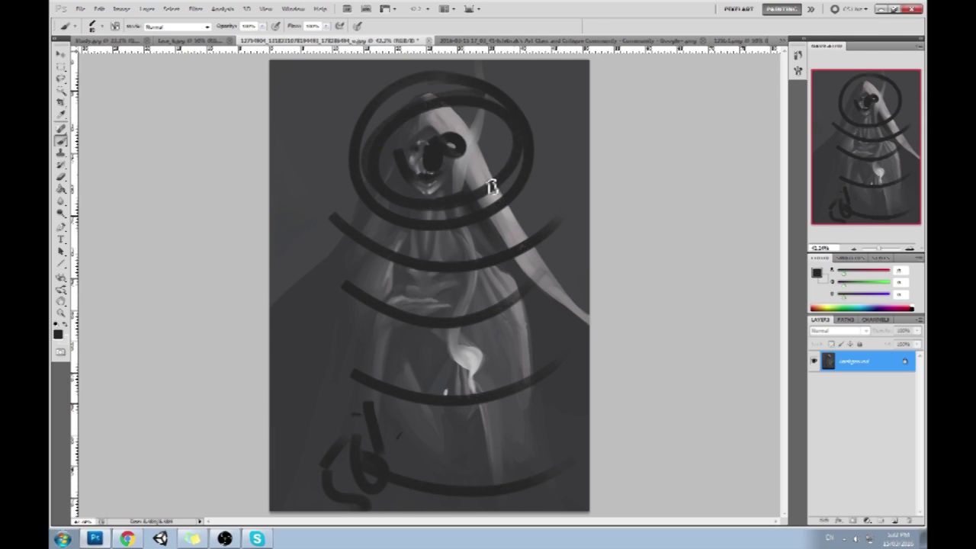
Undo all the dark circles, curved bands and scribbles sketched over the figure.
{"action": "key", "text": "ctrl+alt+z"}
{"action": "key", "text": "ctrl+alt+z"}
{"action": "key", "text": "ctrl+alt+z"}
{"action": "key", "text": "ctrl+alt+z"}
{"action": "key", "text": "ctrl+alt+z"}
{"action": "key", "text": "ctrl+alt+z"}
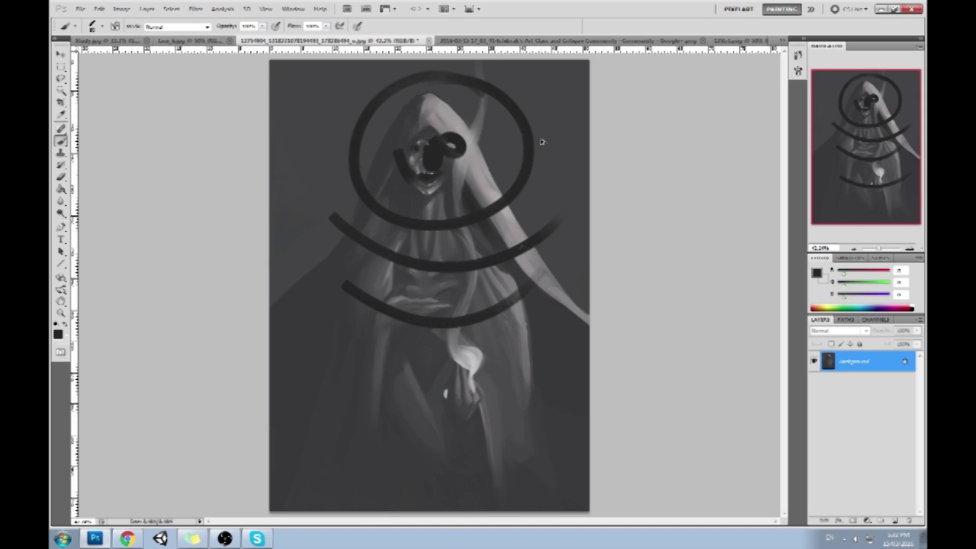
{"action": "key", "text": "ctrl+alt+z"}
{"action": "key", "text": "ctrl+alt+z"}
{"action": "key", "text": "ctrl+alt+z"}
{"action": "key", "text": "ctrl+alt+z"}
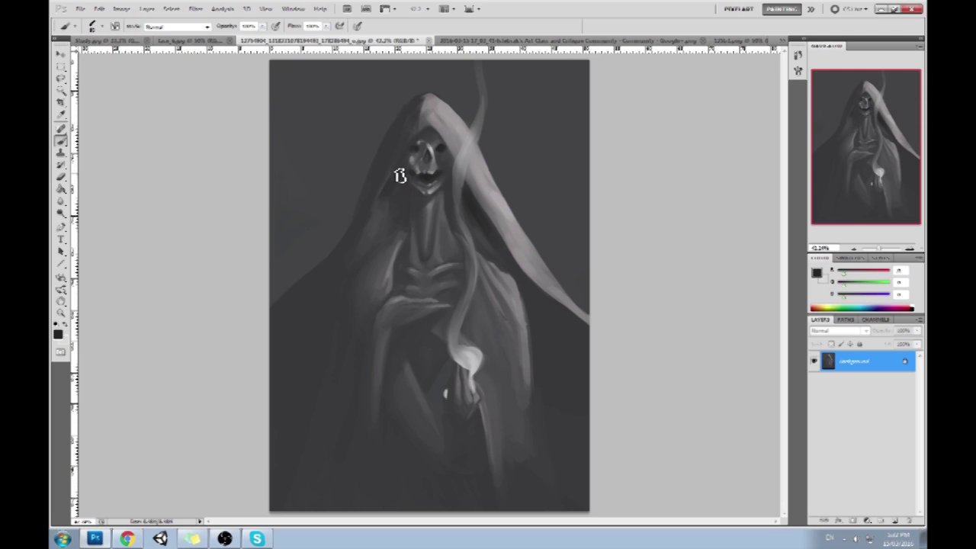
Try a short grey stroke on the lower left robe with a colour sampled from the head, and undo it.
{"action": "left_click", "coordinate": [432, 157], "text": "alt"}
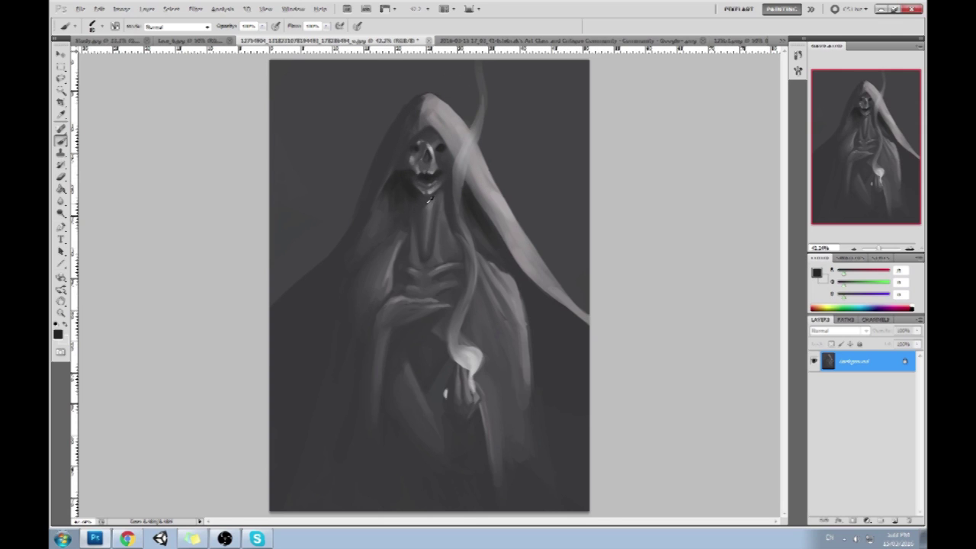
{"action": "left_click", "coordinate": [397, 151], "text": "alt"}
{"action": "left_click_drag", "start_coordinate": [335, 446], "coordinate": [373, 473]}
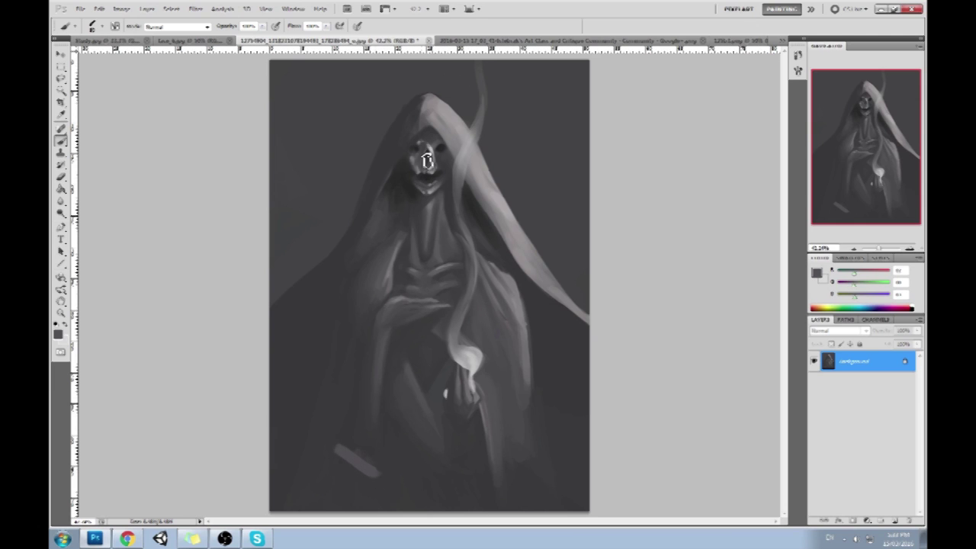
{"action": "key", "text": "ctrl+z"}
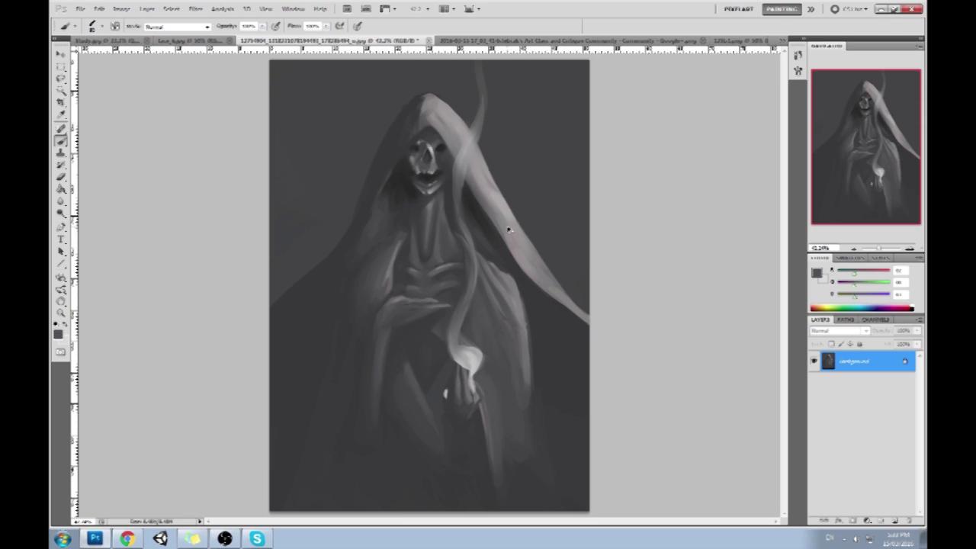
Shade the peak of the hood with greys sampled from the hood to soften its light edge.
{"action": "left_click", "coordinate": [404, 148], "text": "alt"}
{"action": "left_click", "coordinate": [428, 99], "text": "alt"}
{"action": "mouse_move", "coordinate": [435, 96]}
{"action": "left_mouse_down"}
{"action": "mouse_move", "coordinate": [440, 139]}
{"action": "mouse_move", "coordinate": [428, 126]}
{"action": "left_mouse_up"}
{"action": "left_click", "coordinate": [424, 104], "text": "alt"}
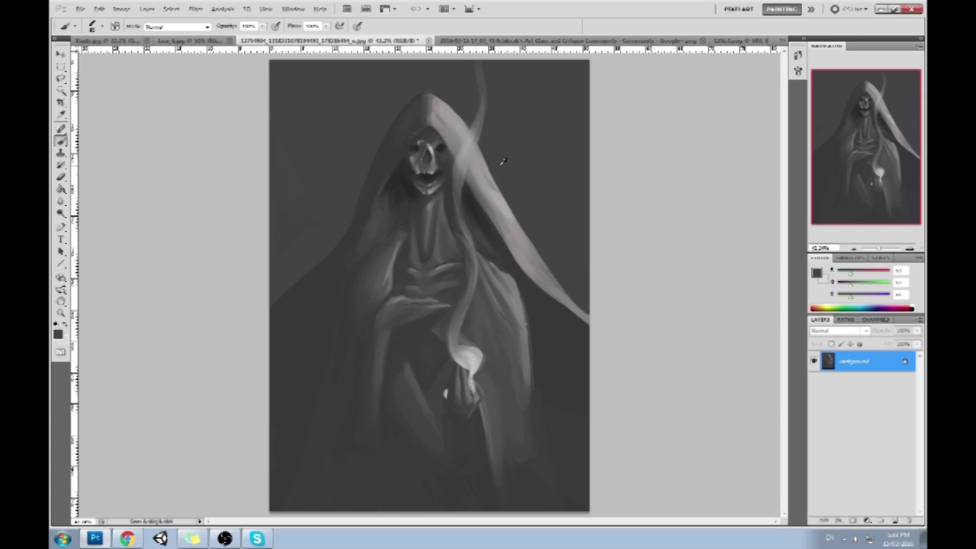
Paint an arrow pointing at the hood's right edge in the light grey sampled from the hood.
{"action": "left_click", "coordinate": [500, 206], "text": "alt"}
{"action": "mouse_move", "coordinate": [564, 141]}
{"action": "left_mouse_down"}
{"action": "mouse_move", "coordinate": [530, 168]}
{"action": "mouse_move", "coordinate": [552, 196]}
{"action": "left_mouse_up"}
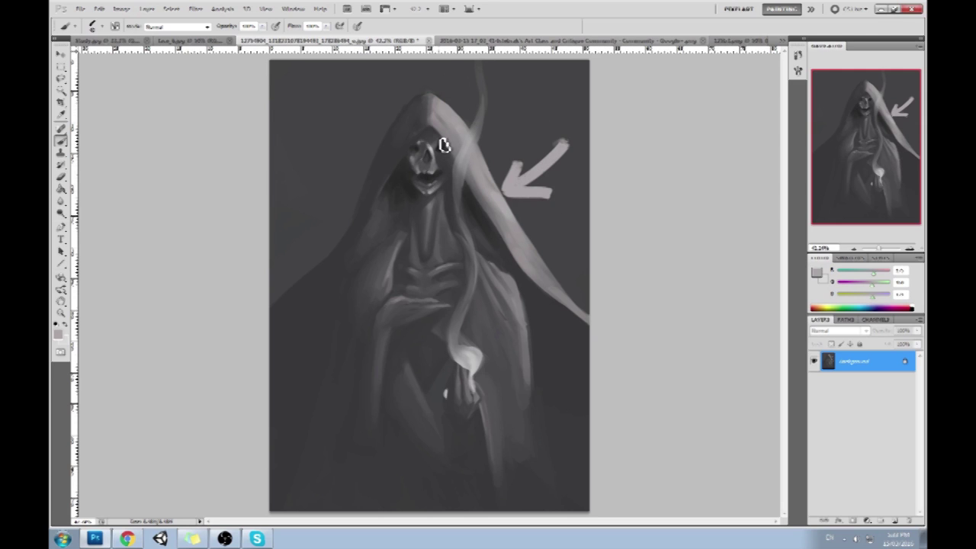
Sketch a redesigned hood outline around the skull and draped collar curves across the chest in light grey.
{"action": "left_click_drag", "start_coordinate": [428, 136], "coordinate": [374, 218]}
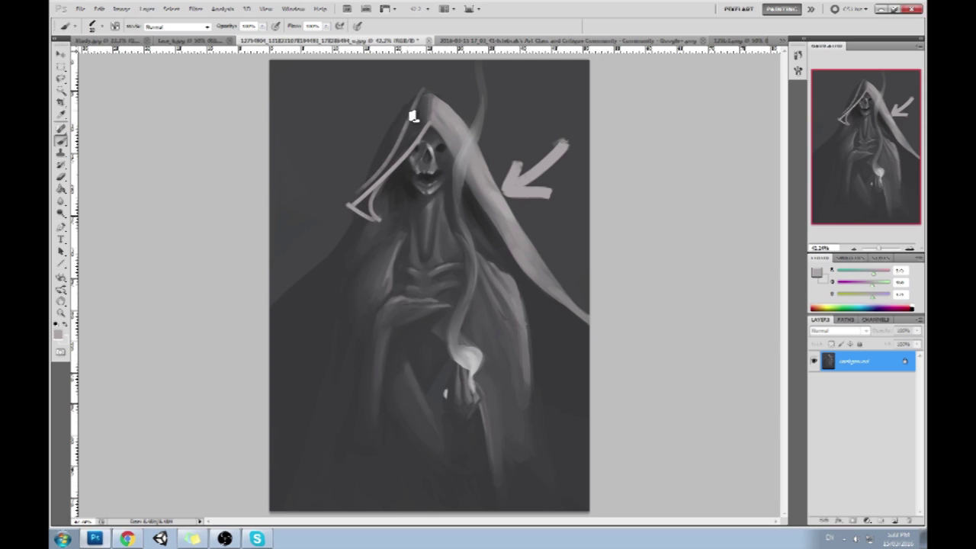
{"action": "mouse_move", "coordinate": [433, 98]}
{"action": "left_mouse_down"}
{"action": "mouse_move", "coordinate": [366, 185]}
{"action": "mouse_move", "coordinate": [382, 143]}
{"action": "left_mouse_up"}
{"action": "mouse_move", "coordinate": [358, 240]}
{"action": "left_mouse_down"}
{"action": "mouse_move", "coordinate": [446, 296]}
{"action": "mouse_move", "coordinate": [499, 256]}
{"action": "left_mouse_up"}
{"action": "mouse_move", "coordinate": [495, 217]}
{"action": "left_mouse_down"}
{"action": "mouse_move", "coordinate": [431, 255]}
{"action": "mouse_move", "coordinate": [364, 234]}
{"action": "mouse_move", "coordinate": [491, 246]}
{"action": "left_mouse_up"}
{"action": "mouse_move", "coordinate": [375, 224]}
{"action": "left_mouse_down"}
{"action": "mouse_move", "coordinate": [500, 229]}
{"action": "mouse_move", "coordinate": [385, 245]}
{"action": "left_mouse_up"}
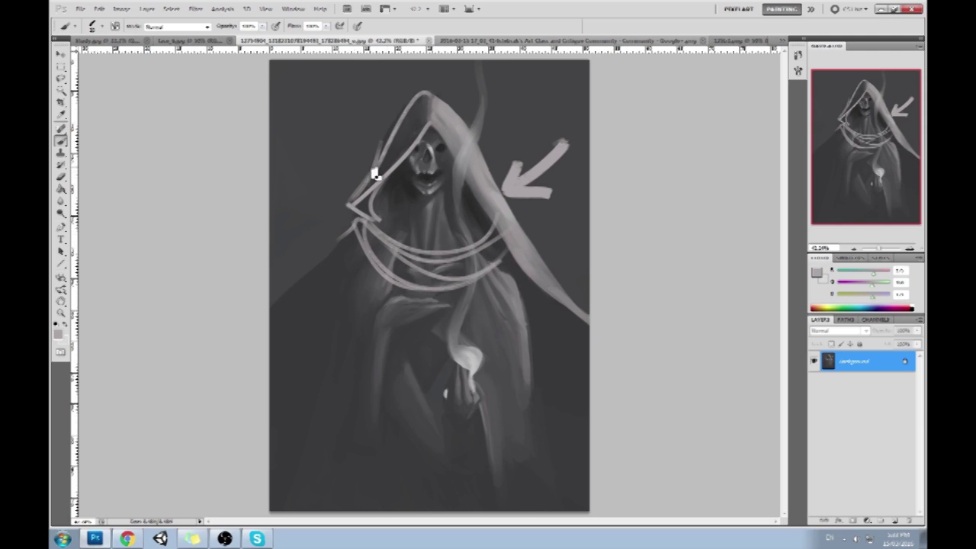
{"action": "left_click_drag", "start_coordinate": [496, 199], "coordinate": [468, 205]}
{"action": "left_click_drag", "start_coordinate": [435, 106], "coordinate": [508, 159]}
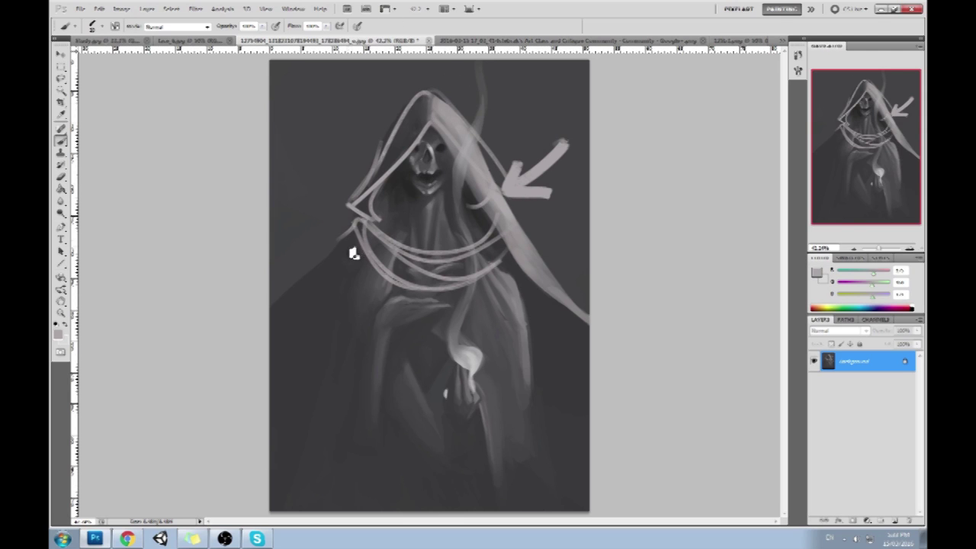
Sketch flowing strands from both shoulders to the canvas edges and large sweeping cloth curves down both sides of the robe.
{"action": "left_click_drag", "start_coordinate": [356, 223], "coordinate": [281, 294]}
{"action": "left_click_drag", "start_coordinate": [355, 224], "coordinate": [271, 250]}
{"action": "mouse_move", "coordinate": [358, 223]}
{"action": "left_mouse_down"}
{"action": "mouse_move", "coordinate": [321, 191]}
{"action": "mouse_move", "coordinate": [263, 184]}
{"action": "left_mouse_up"}
{"action": "left_click_drag", "start_coordinate": [513, 245], "coordinate": [592, 225]}
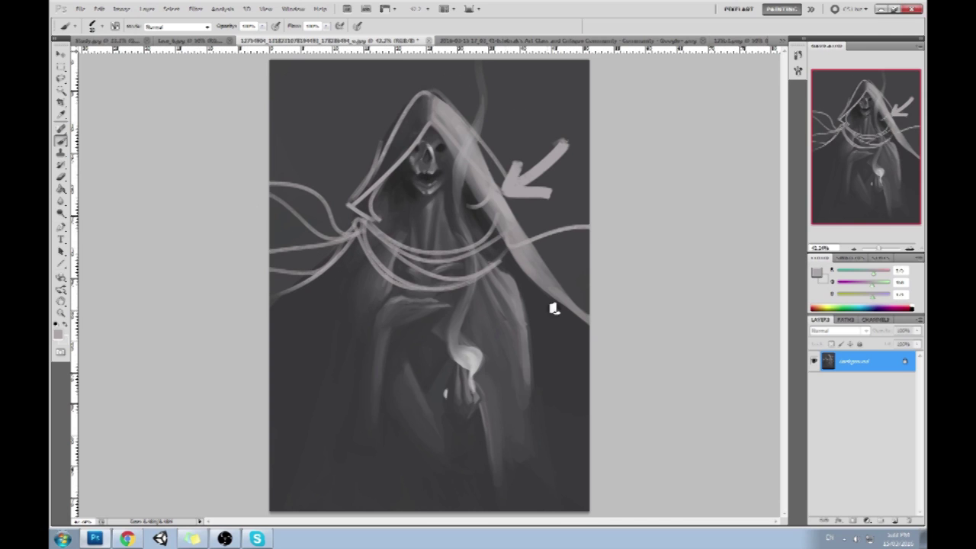
{"action": "mouse_move", "coordinate": [361, 250]}
{"action": "left_mouse_down"}
{"action": "mouse_move", "coordinate": [388, 465]}
{"action": "mouse_move", "coordinate": [437, 456]}
{"action": "mouse_move", "coordinate": [315, 469]}
{"action": "mouse_move", "coordinate": [382, 272]}
{"action": "left_mouse_up"}
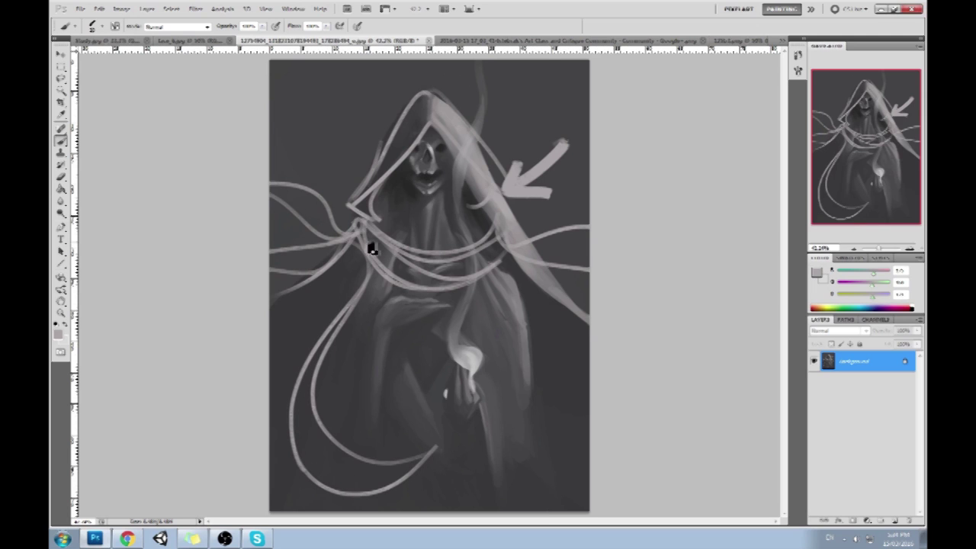
{"action": "mouse_move", "coordinate": [506, 267]}
{"action": "left_mouse_down"}
{"action": "mouse_move", "coordinate": [547, 479]}
{"action": "mouse_move", "coordinate": [585, 383]}
{"action": "mouse_move", "coordinate": [519, 379]}
{"action": "left_mouse_up"}
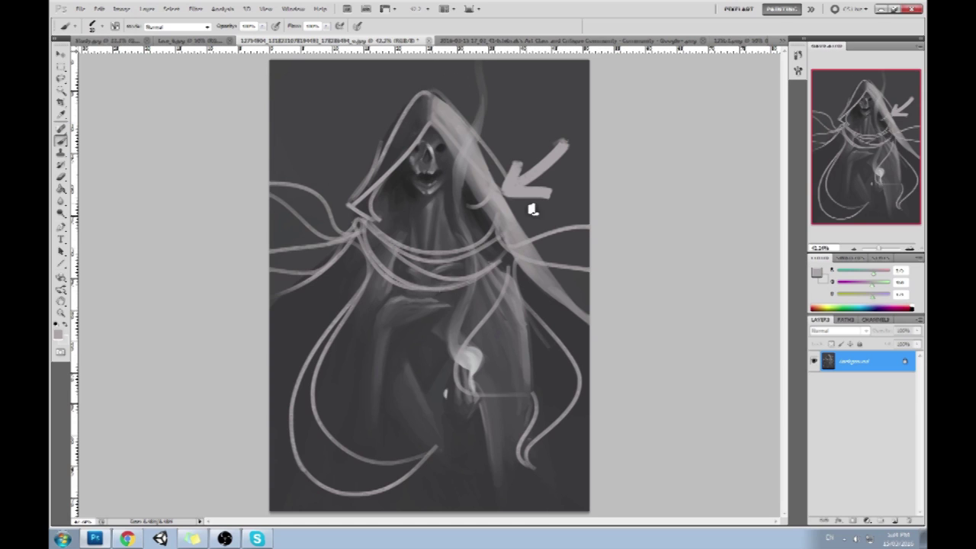
Paint over the light arrow beside the hood with the sampled background colour and a larger brush.
{"action": "left_click", "coordinate": [531, 149], "text": "alt"}
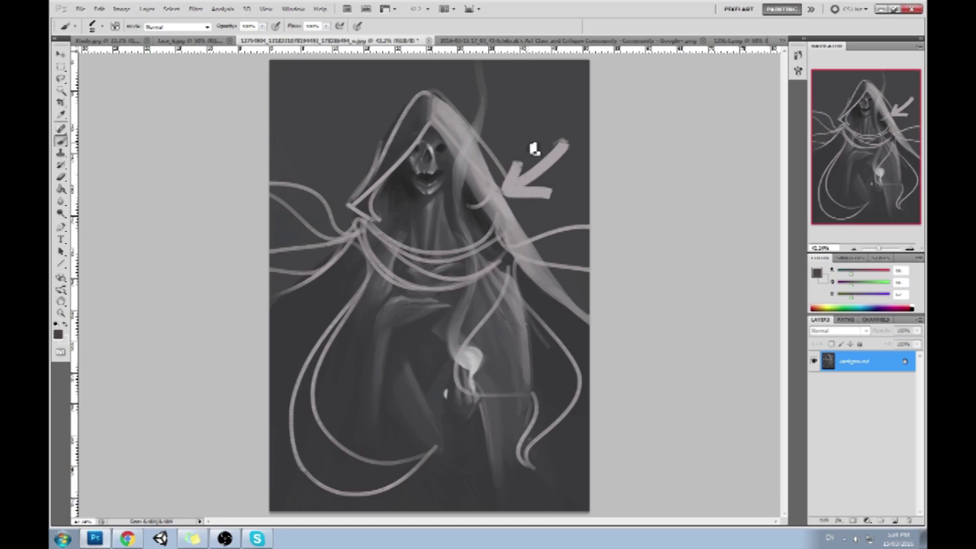
{"action": "key", "text": "bracketright"}
{"action": "key", "text": "bracketright"}
{"action": "mouse_move", "coordinate": [529, 183]}
{"action": "left_mouse_down"}
{"action": "mouse_move", "coordinate": [510, 147]}
{"action": "mouse_move", "coordinate": [553, 119]}
{"action": "mouse_move", "coordinate": [567, 126]}
{"action": "mouse_move", "coordinate": [553, 168]}
{"action": "mouse_move", "coordinate": [509, 177]}
{"action": "mouse_move", "coordinate": [541, 218]}
{"action": "mouse_move", "coordinate": [521, 199]}
{"action": "left_mouse_up"}
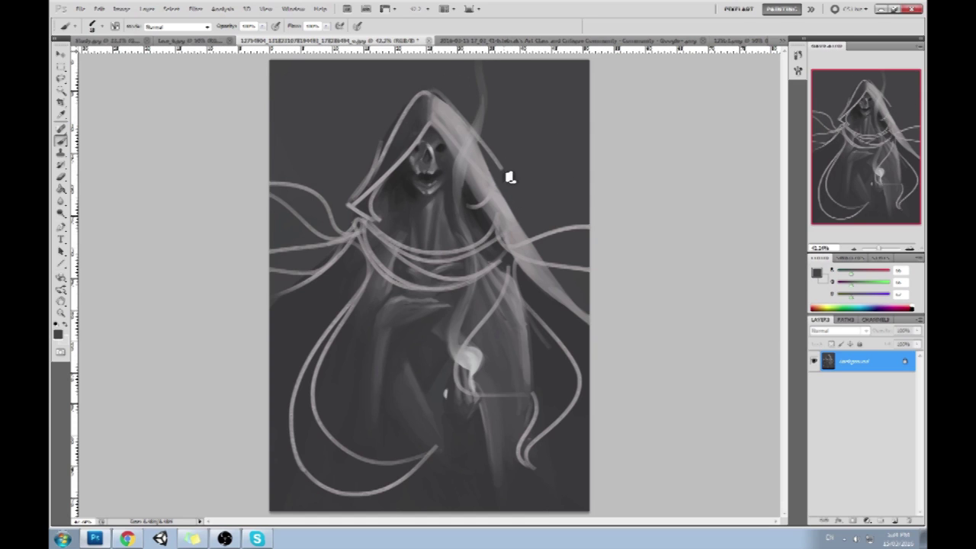
Complete the hood's right outline curving in toward the neck and add a collar with a round clasp beneath the chin.
{"action": "left_click", "coordinate": [501, 163], "text": "alt"}
{"action": "mouse_move", "coordinate": [501, 163]}
{"action": "left_mouse_down"}
{"action": "mouse_move", "coordinate": [510, 203]}
{"action": "mouse_move", "coordinate": [495, 213]}
{"action": "left_mouse_up"}
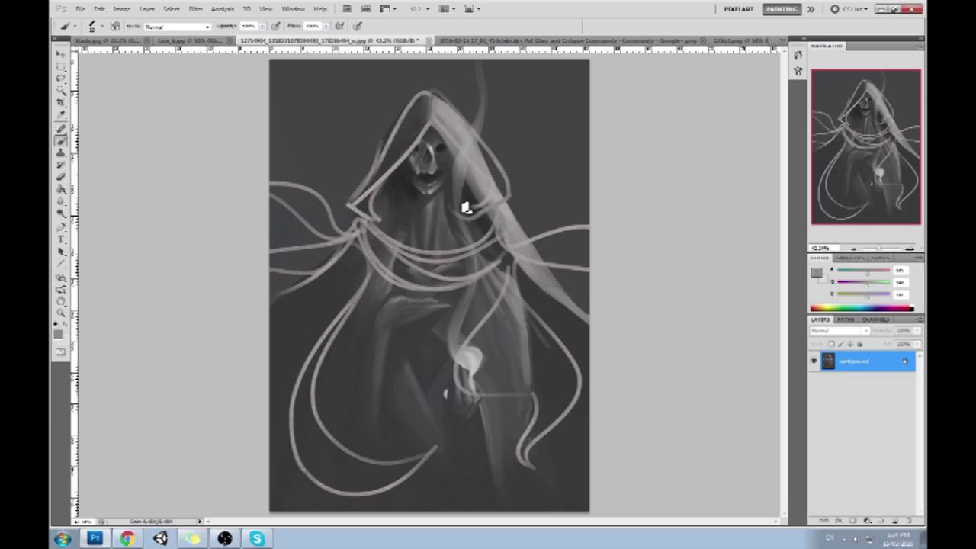
{"action": "left_click", "coordinate": [420, 207], "text": "alt"}
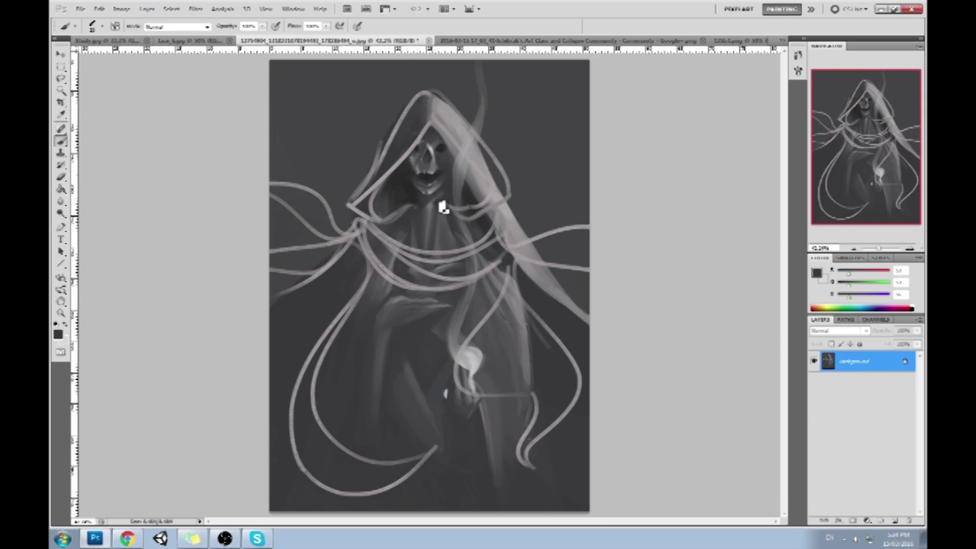
{"action": "left_click", "coordinate": [407, 205], "text": "alt"}
{"action": "mouse_move", "coordinate": [431, 206]}
{"action": "left_mouse_down"}
{"action": "mouse_move", "coordinate": [432, 227]}
{"action": "mouse_move", "coordinate": [430, 207]}
{"action": "left_mouse_up"}
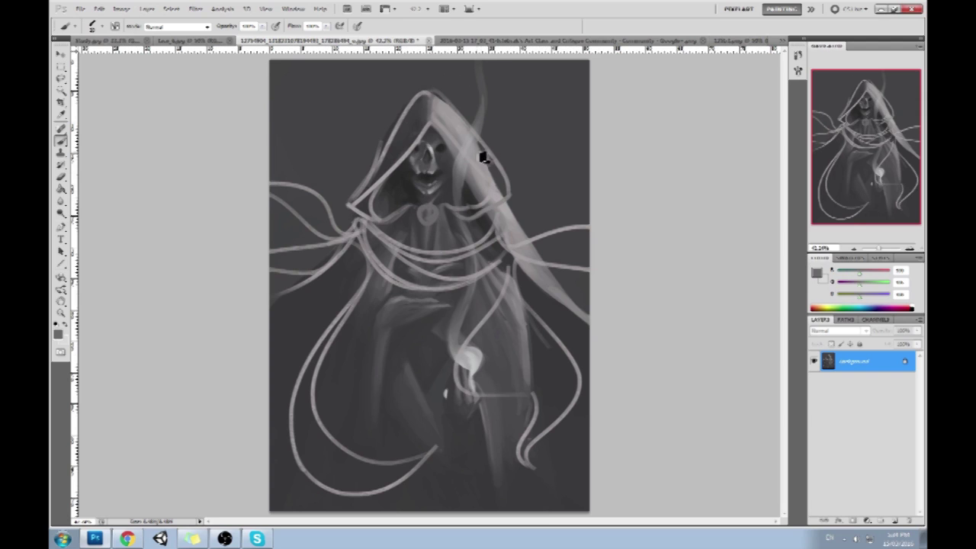
Shade the round clasp beneath the chin with sampled dark greys and add a light grey highlight.
{"action": "left_click", "coordinate": [494, 155], "text": "alt"}
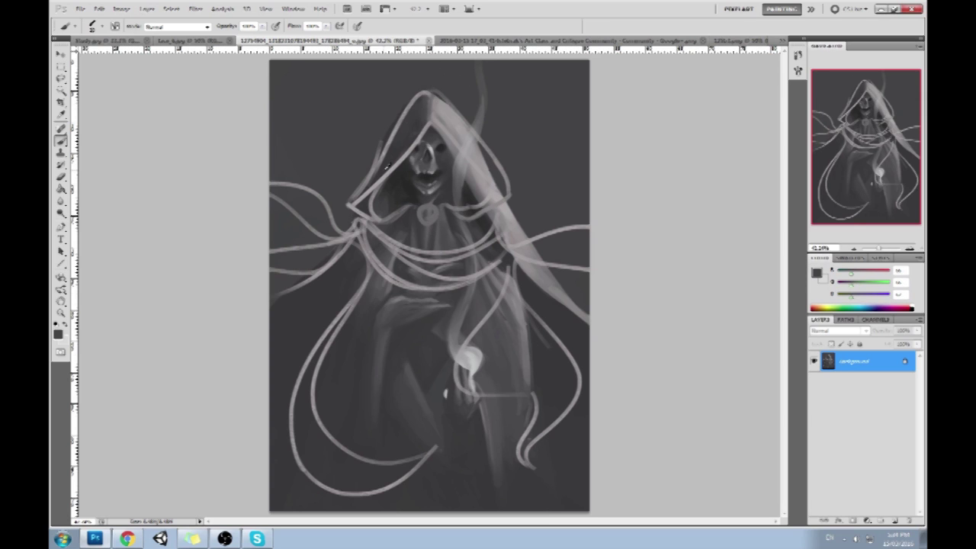
{"action": "left_click", "coordinate": [431, 225], "text": "alt"}
{"action": "left_click", "coordinate": [417, 194], "text": "alt"}
{"action": "left_click_drag", "start_coordinate": [440, 224], "coordinate": [424, 219]}
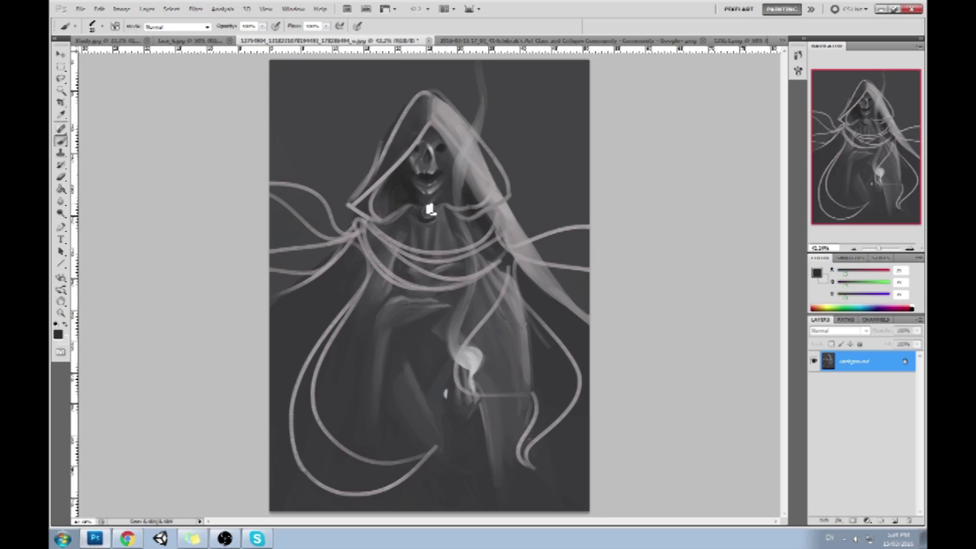
{"action": "left_click", "coordinate": [482, 163], "text": "alt"}
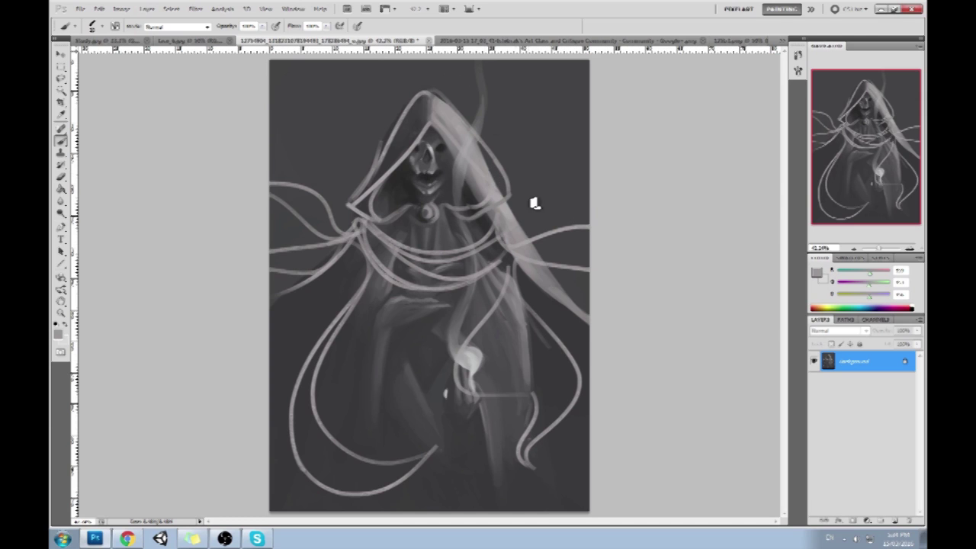
Step through the skull painting's history to compare earlier states and restore the version without the hood, collar and cloth sketch lines.
{"action": "left_click", "coordinate": [796, 55]}
{"action": "left_click_drag", "start_coordinate": [785, 314], "coordinate": [783, 260]}
{"action": "left_click", "coordinate": [721, 152]}
{"action": "left_click_drag", "start_coordinate": [740, 145], "coordinate": [714, 342]}
{"action": "left_click_drag", "start_coordinate": [782, 261], "coordinate": [782, 270]}
{"action": "left_click_drag", "start_coordinate": [725, 288], "coordinate": [708, 203]}
{"action": "left_click", "coordinate": [732, 330]}
{"action": "mouse_move", "coordinate": [783, 316]}
{"action": "left_mouse_down"}
{"action": "mouse_move", "coordinate": [783, 71]}
{"action": "mouse_move", "coordinate": [786, 330]}
{"action": "left_mouse_up"}
{"action": "left_click", "coordinate": [747, 67]}
{"action": "left_click", "coordinate": [668, 335]}
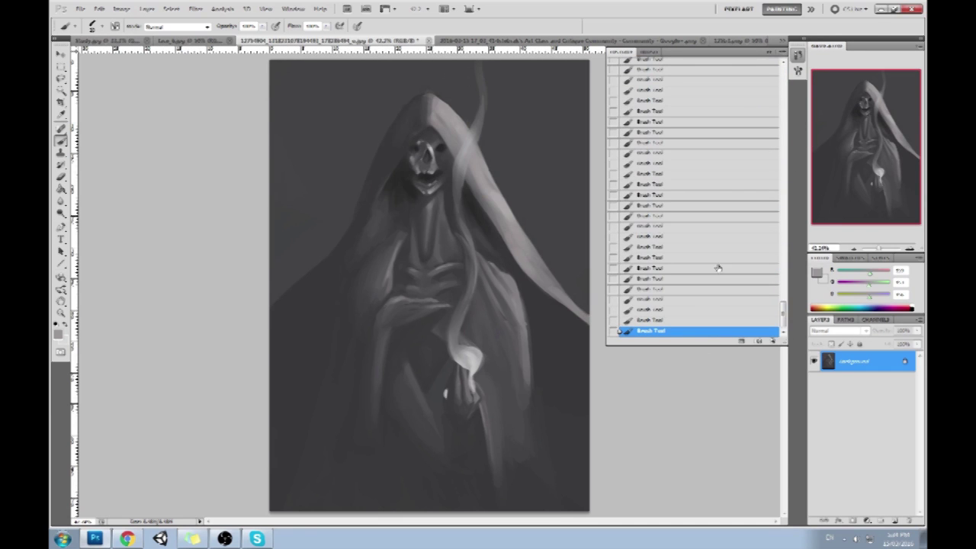
{"action": "left_click", "coordinate": [648, 111]}
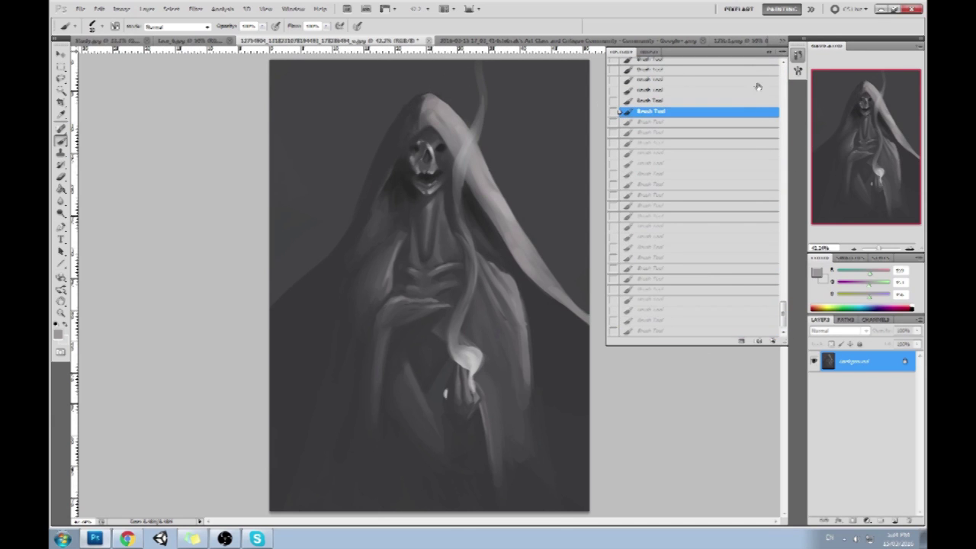
{"action": "left_click", "coordinate": [695, 332]}
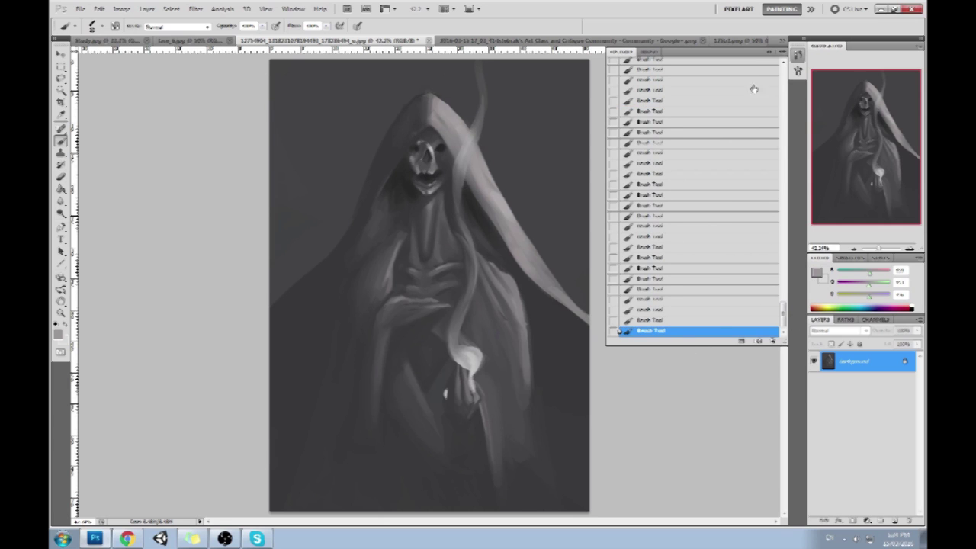
{"action": "left_click", "coordinate": [767, 55]}
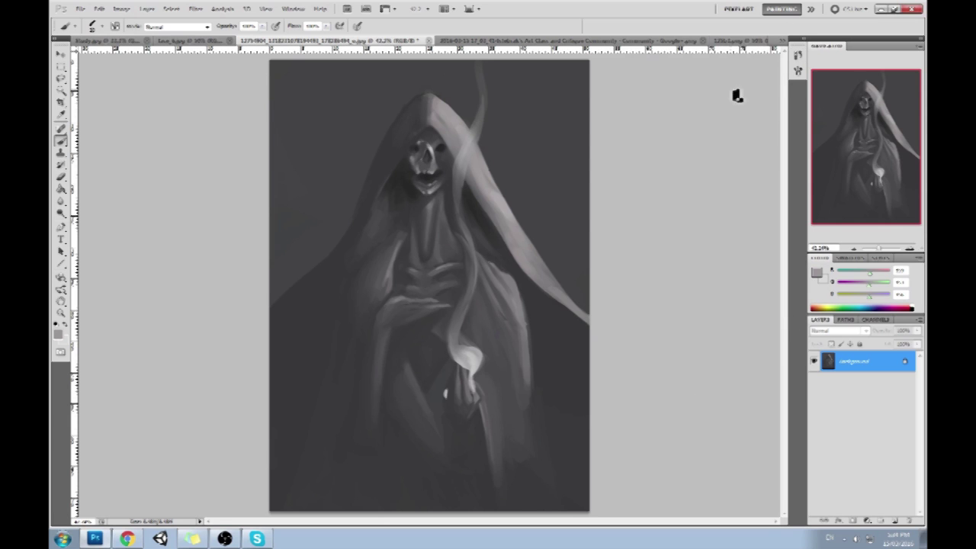
Switch to the bald woman's portrait document and lower the brush opacity for retouching the face.
{"action": "left_click", "coordinate": [429, 41]}
{"action": "left_click", "coordinate": [447, 207]}
{"action": "left_click", "coordinate": [554, 147]}
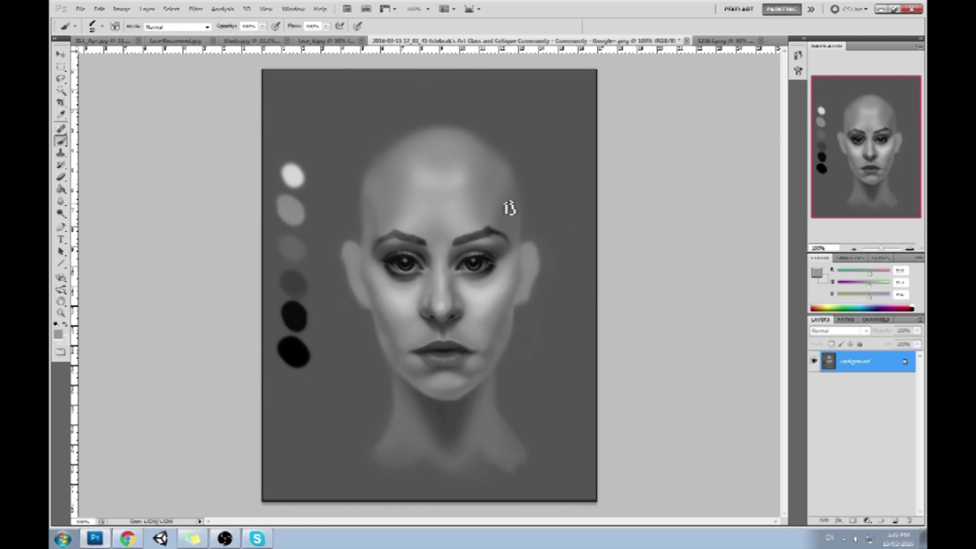
{"action": "right_click", "coordinate": [478, 247]}
{"action": "key", "text": "z"}
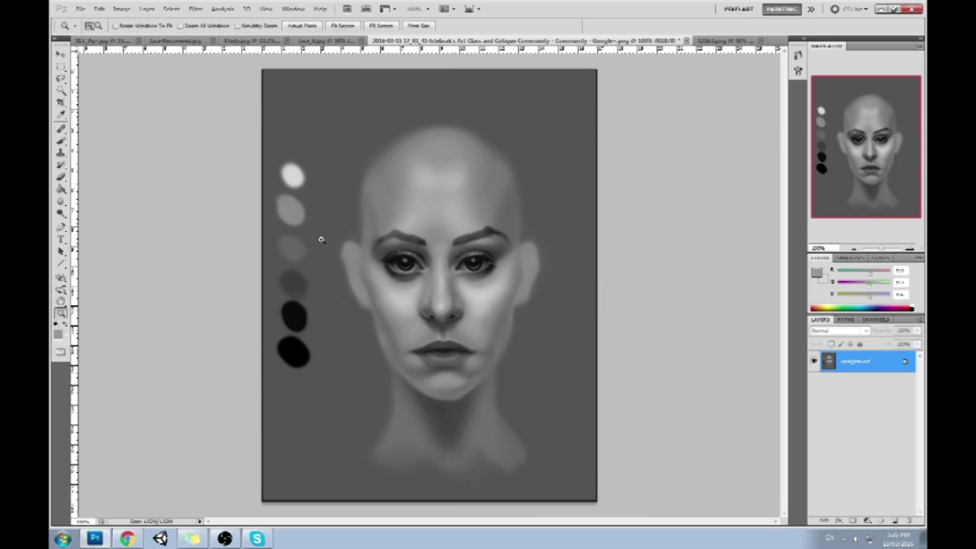
{"action": "mouse_move", "coordinate": [455, 309]}
{"action": "left_mouse_down"}
{"action": "mouse_move", "coordinate": [584, 405]}
{"action": "mouse_move", "coordinate": [512, 302]}
{"action": "mouse_move", "coordinate": [449, 262]}
{"action": "left_mouse_up"}
{"action": "key", "text": "b"}
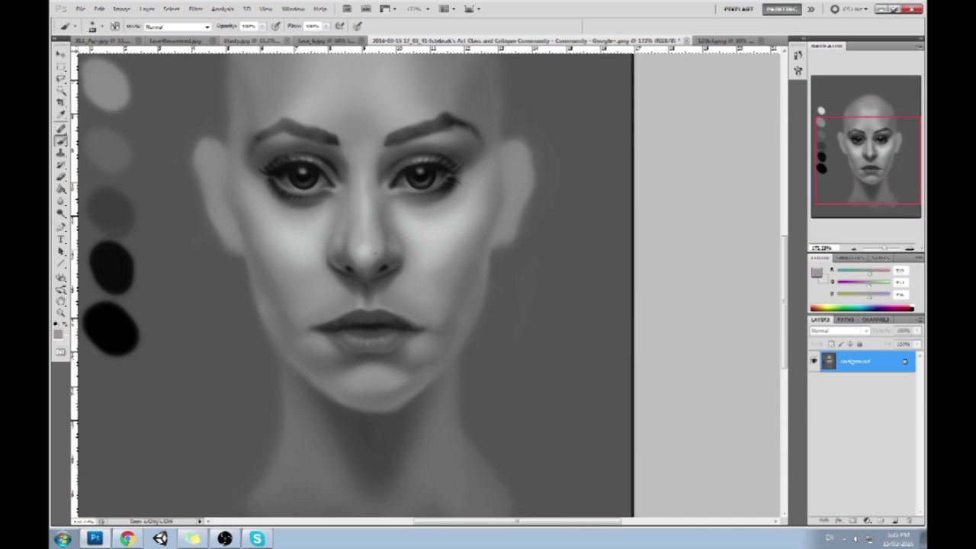
{"action": "left_click", "coordinate": [262, 27]}
{"action": "left_click_drag", "start_coordinate": [251, 38], "coordinate": [237, 33]}
{"action": "left_click", "coordinate": [599, 88]}
Try blending sampled greys over the cheek beside the nose, and undo the last stroke.
{"action": "left_click", "coordinate": [453, 245], "text": "alt"}
{"action": "left_click", "coordinate": [475, 269], "text": "alt"}
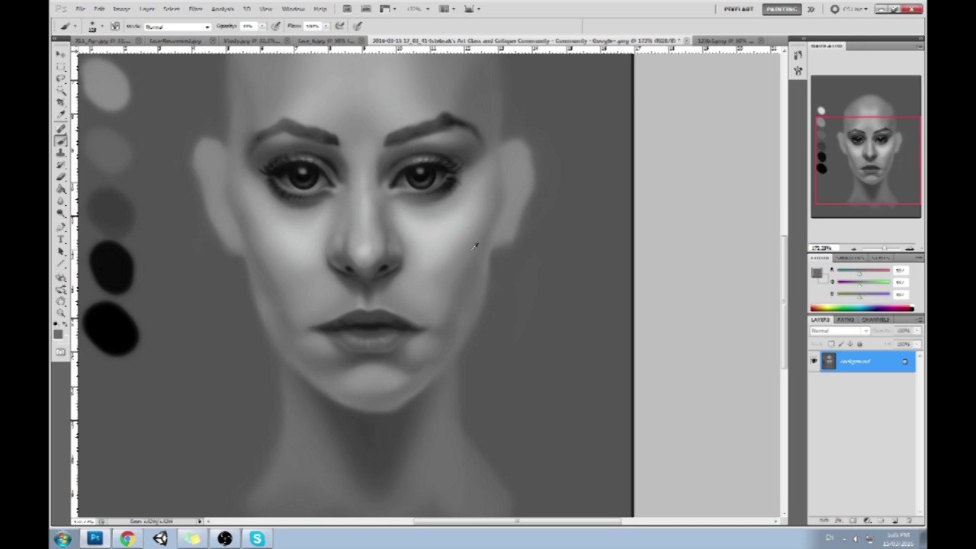
{"action": "mouse_move", "coordinate": [438, 279]}
{"action": "left_mouse_down"}
{"action": "mouse_move", "coordinate": [415, 241]}
{"action": "mouse_move", "coordinate": [439, 279]}
{"action": "left_mouse_up"}
{"action": "mouse_move", "coordinate": [442, 240]}
{"action": "left_mouse_down"}
{"action": "mouse_move", "coordinate": [427, 274]}
{"action": "mouse_move", "coordinate": [430, 236]}
{"action": "mouse_move", "coordinate": [418, 286]}
{"action": "mouse_move", "coordinate": [414, 239]}
{"action": "left_mouse_up"}
{"action": "left_click", "coordinate": [448, 228], "text": "alt"}
{"action": "left_click_drag", "start_coordinate": [436, 263], "coordinate": [391, 307]}
{"action": "key", "text": "ctrl+z"}
Lighten the right-hand cheek with a sampled light grey, brushing from above the upper lip toward the cheekbone.
{"action": "key", "text": "ctrl+space"}
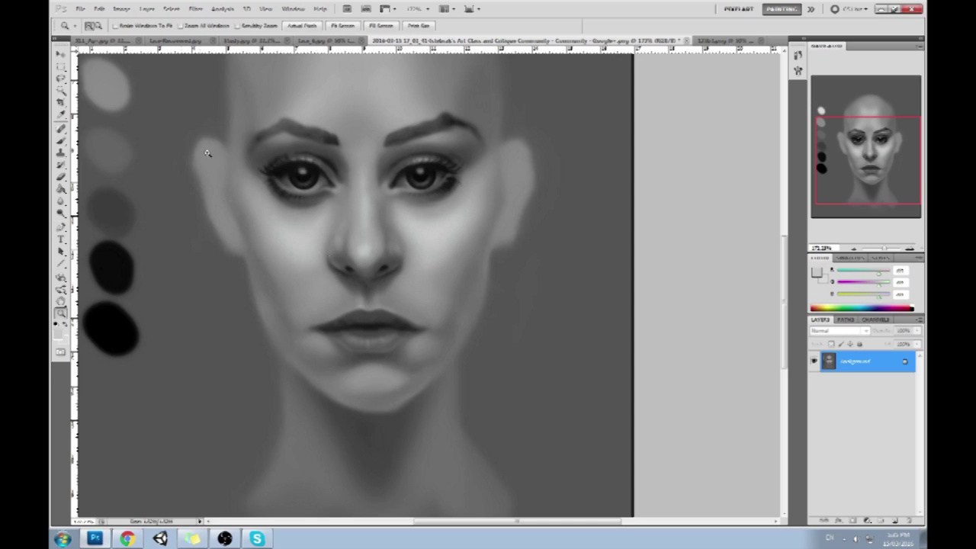
{"action": "left_click_drag", "start_coordinate": [208, 154], "coordinate": [532, 416]}
{"action": "left_click", "coordinate": [533, 199], "text": "alt"}
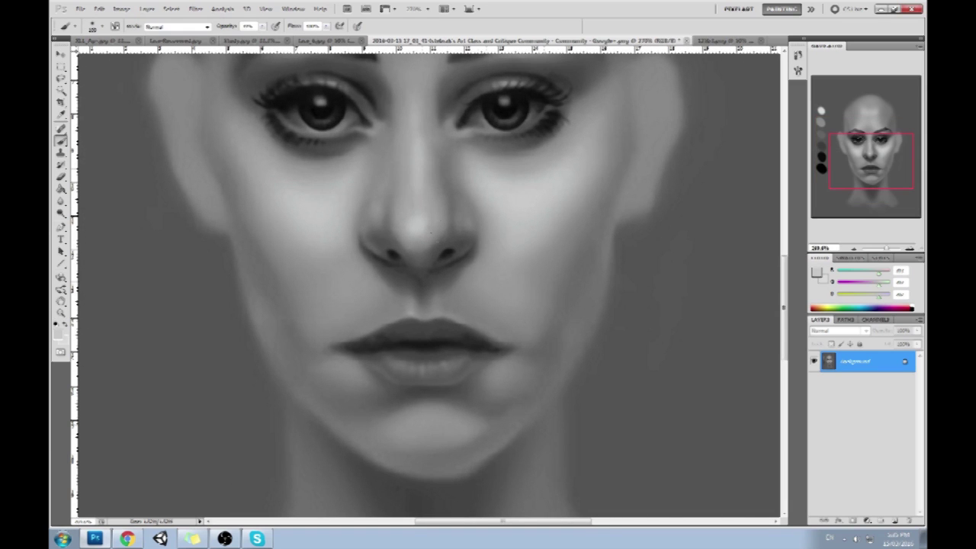
{"action": "left_click_drag", "start_coordinate": [455, 314], "coordinate": [526, 243]}
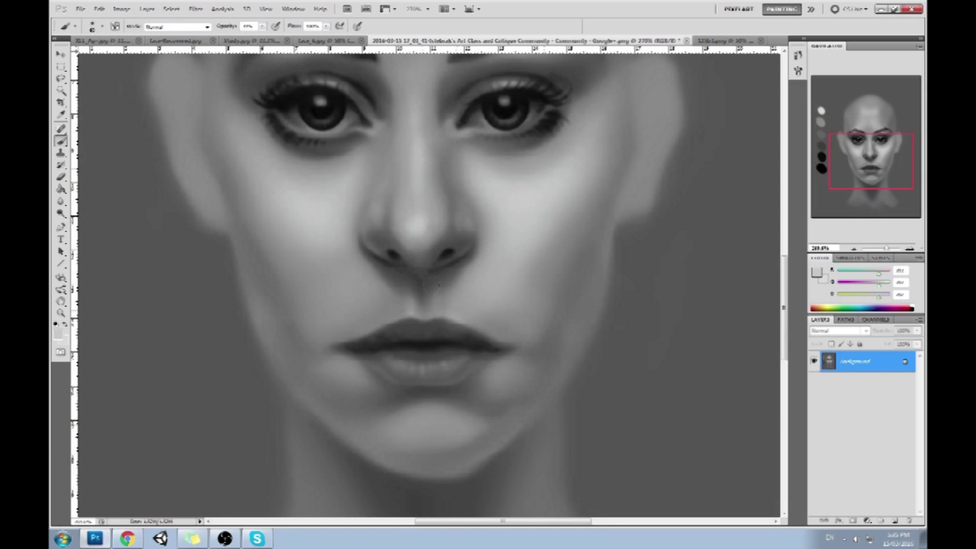
{"action": "left_click_drag", "start_coordinate": [461, 305], "coordinate": [499, 264]}
{"action": "left_click_drag", "start_coordinate": [448, 314], "coordinate": [468, 282]}
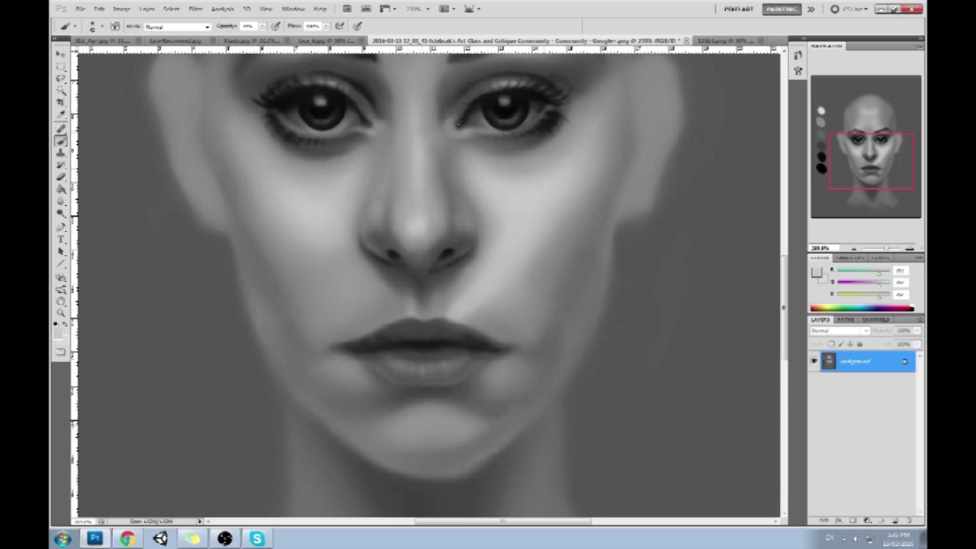
Lighten the left-hand cheek to match, brushing from above the upper lip up toward the cheekbone.
{"action": "left_click_drag", "start_coordinate": [394, 314], "coordinate": [297, 244]}
{"action": "left_click_drag", "start_coordinate": [381, 296], "coordinate": [336, 259]}
{"action": "left_click_drag", "start_coordinate": [396, 308], "coordinate": [353, 277]}
{"action": "key", "text": "ctrl+0"}
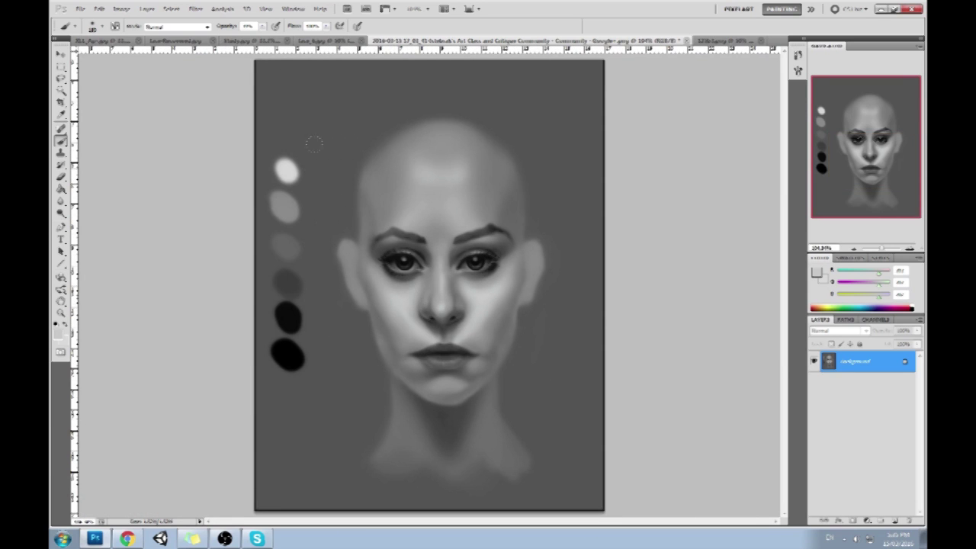
Adjust the brush opacity and soften the shading around the nostrils and nose tip with greys sampled from the face.
{"action": "left_click", "coordinate": [427, 325], "text": "alt"}
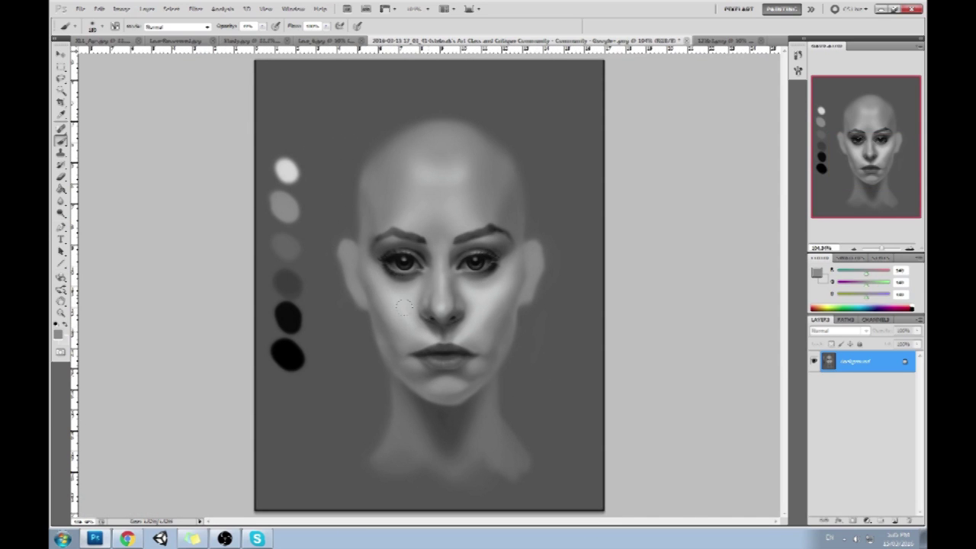
{"action": "left_click", "coordinate": [262, 27]}
{"action": "left_click_drag", "start_coordinate": [267, 37], "coordinate": [253, 37]}
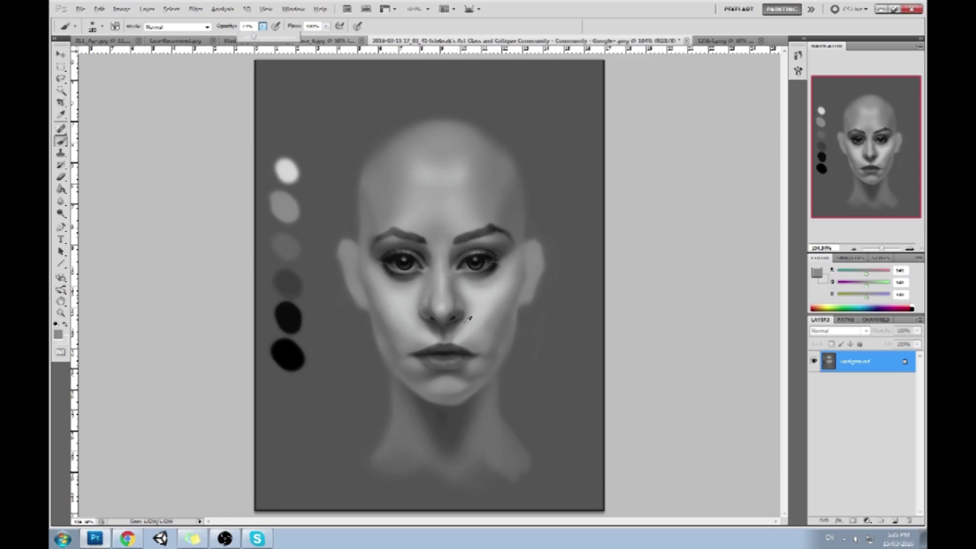
{"action": "left_click", "coordinate": [486, 337], "text": "alt"}
{"action": "left_click", "coordinate": [471, 325], "text": "alt"}
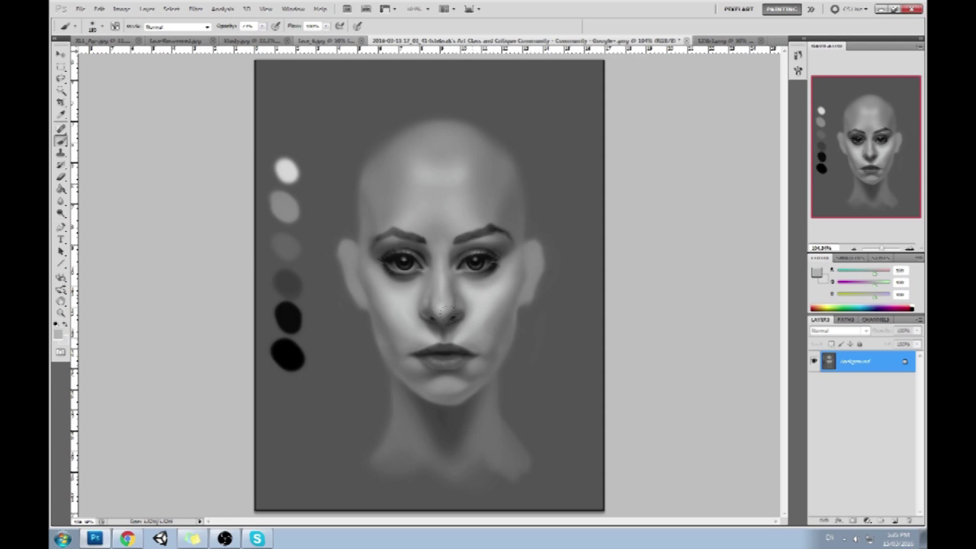
{"action": "left_click", "coordinate": [442, 305], "text": "alt"}
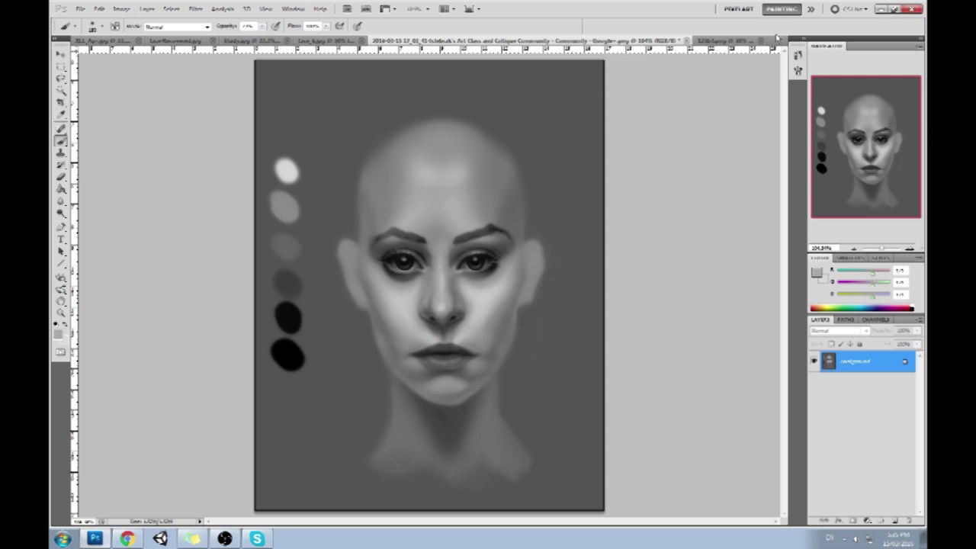
Refine the light on the chin and the shadow under the lower lip with sampled greys, undoing an unwanted stroke.
{"action": "left_click", "coordinate": [412, 352], "text": "alt"}
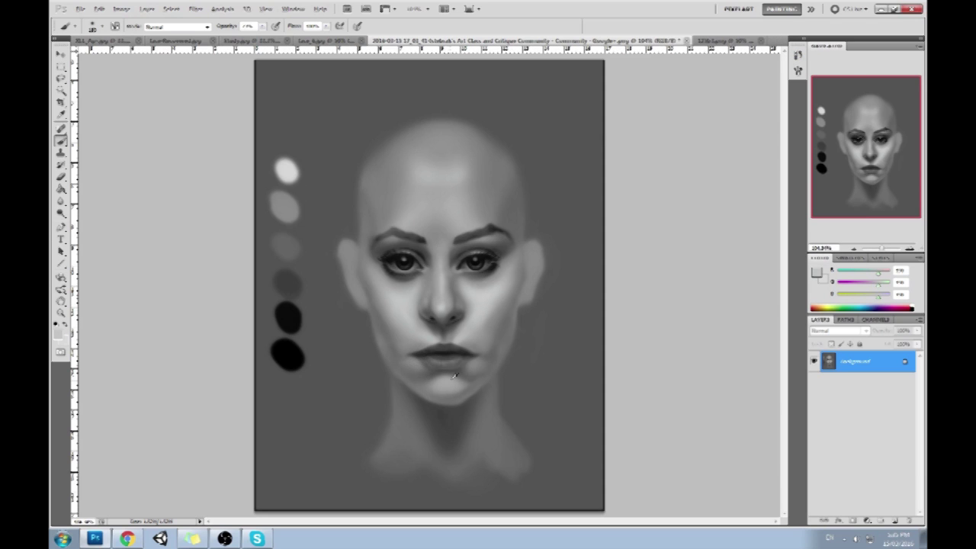
{"action": "key", "text": "ctrl+alt+z"}
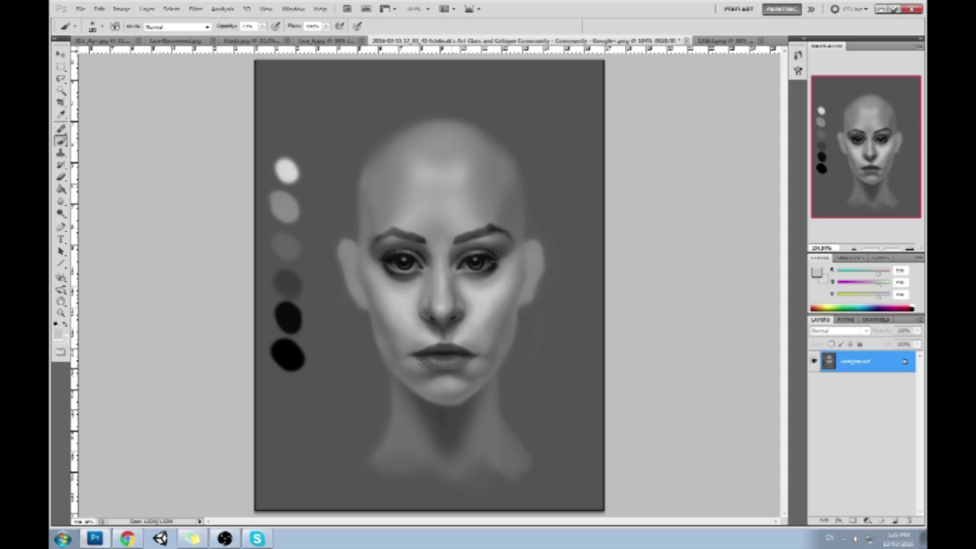
{"action": "left_click", "coordinate": [419, 338], "text": "alt"}
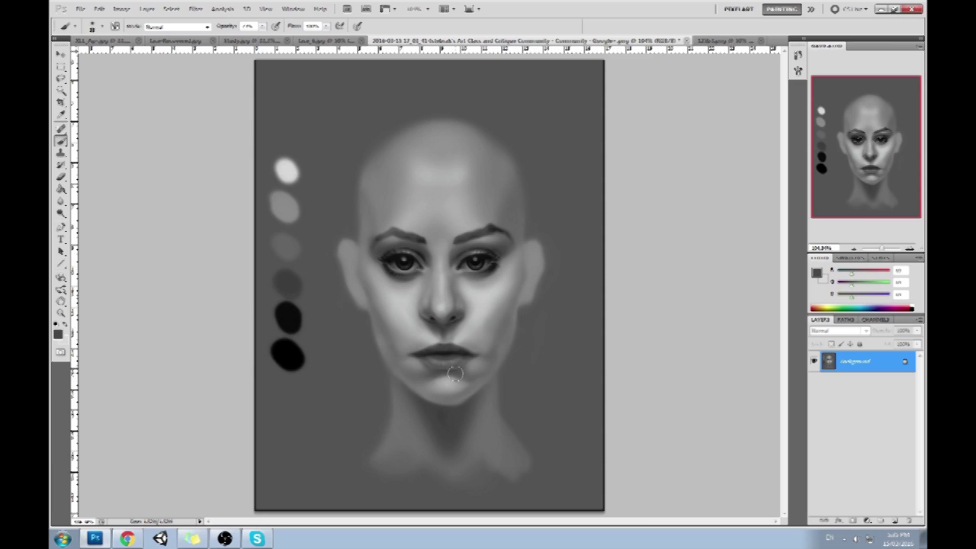
Set the brush blending mode to Darken and shade the nose bridge between the eyes with a sampled dark grey.
{"action": "left_click", "coordinate": [510, 339], "text": "alt"}
{"action": "left_click", "coordinate": [176, 26]}
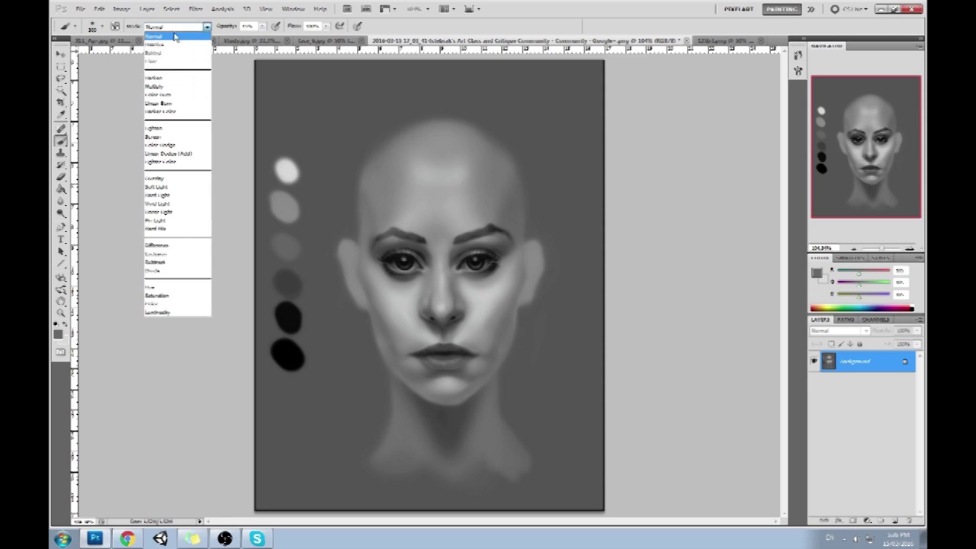
{"action": "left_click", "coordinate": [162, 79]}
{"action": "key", "text": "Return"}
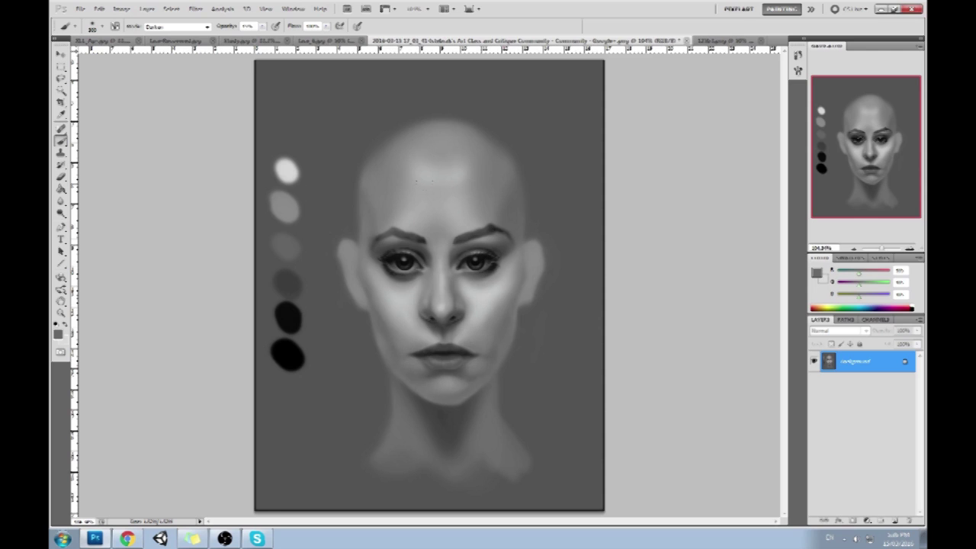
{"action": "left_click", "coordinate": [430, 251], "text": "alt"}
{"action": "left_click_drag", "start_coordinate": [443, 243], "coordinate": [440, 266]}
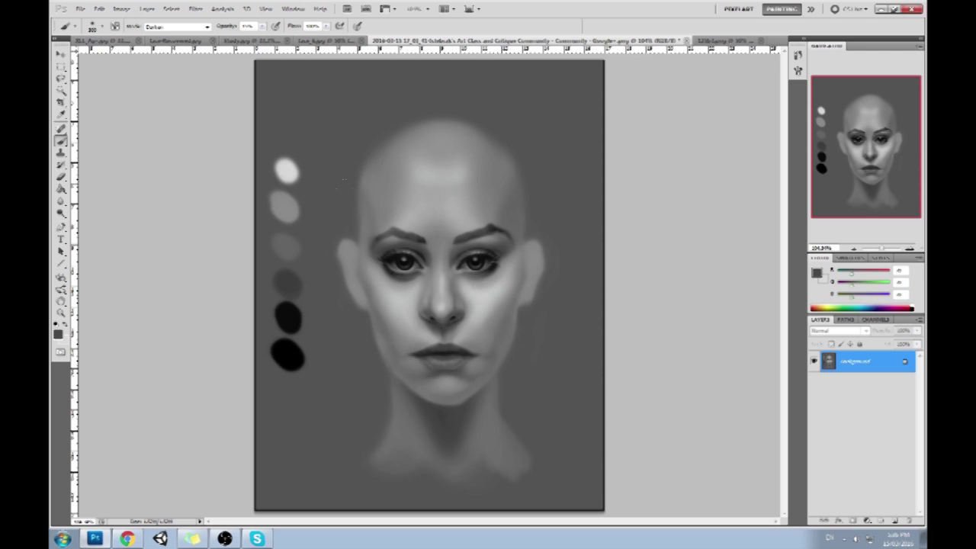
Return the brush to Normal mode and brighten the centre of the forehead with sampled light greys.
{"action": "left_click", "coordinate": [458, 196], "text": "alt"}
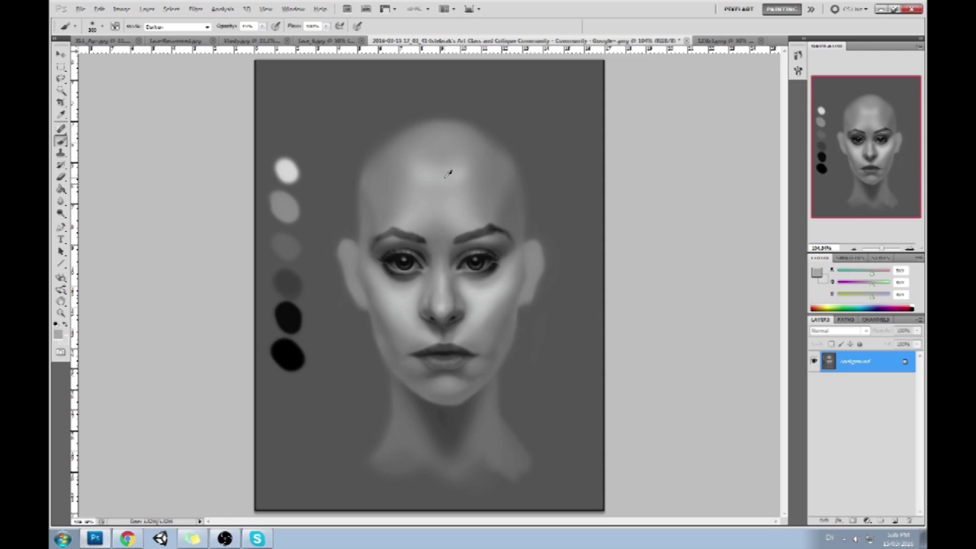
{"action": "left_click", "coordinate": [176, 27]}
{"action": "left_click", "coordinate": [175, 35]}
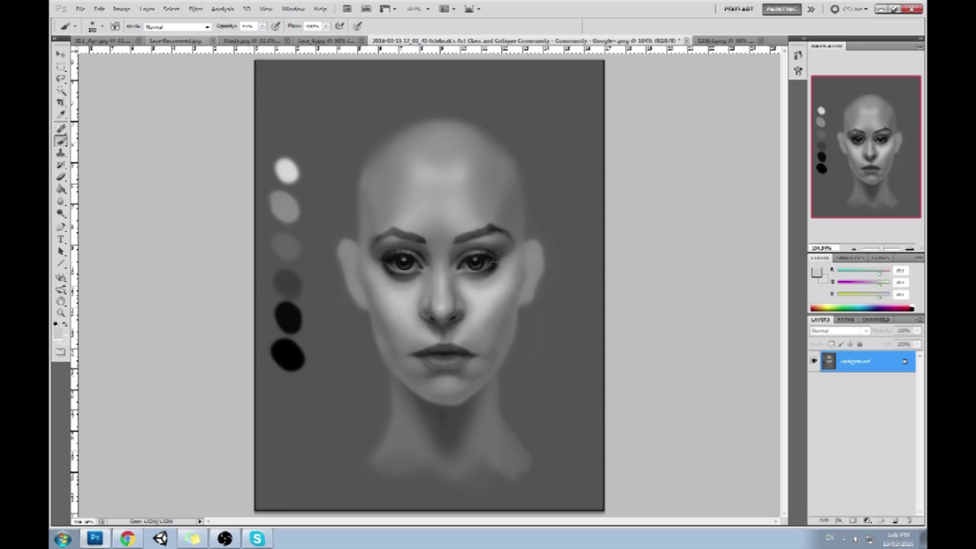
{"action": "left_click", "coordinate": [450, 179], "text": "alt"}
{"action": "left_click", "coordinate": [487, 302], "text": "alt"}
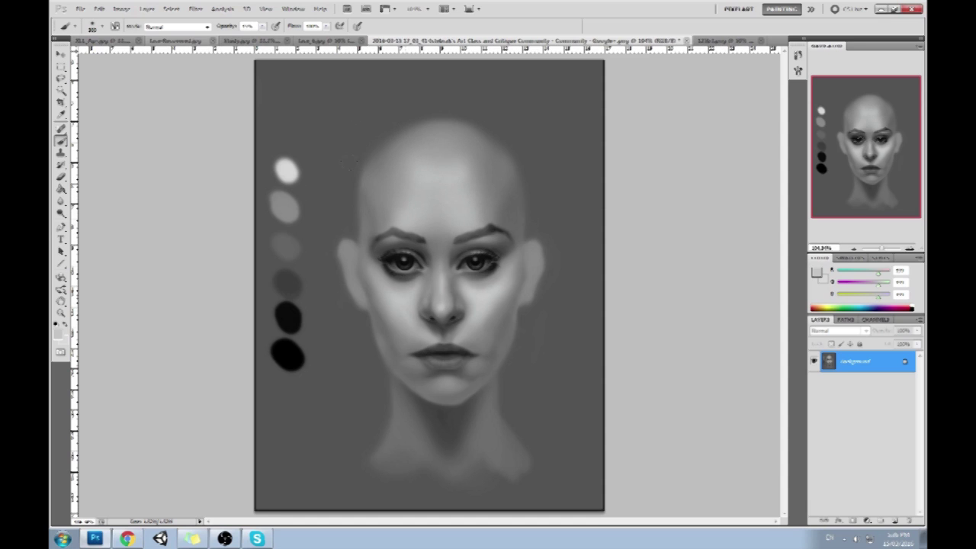
{"action": "left_click", "coordinate": [496, 258], "text": "alt"}
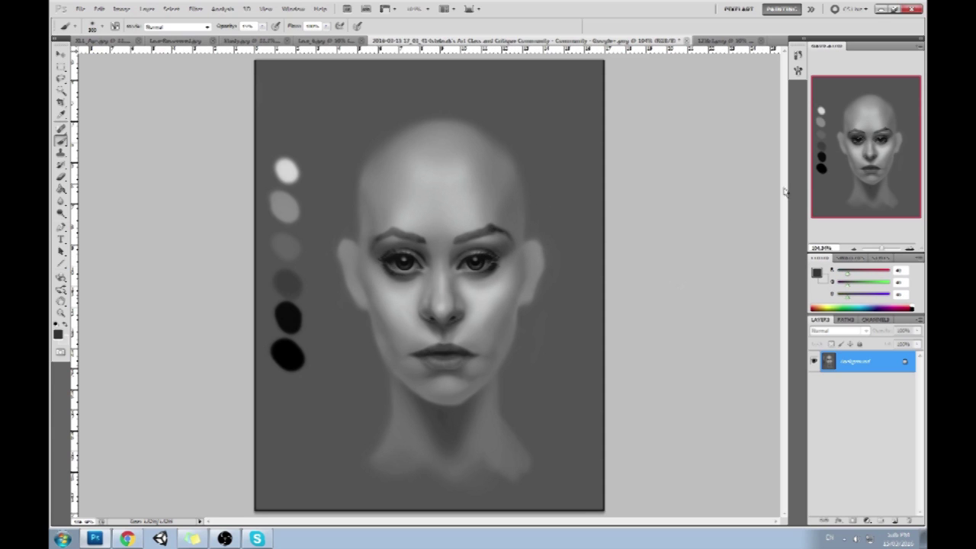
Restore the portrait's original opening snapshot and paste the retouched version over it as a new layer.
{"action": "left_click", "coordinate": [797, 59]}
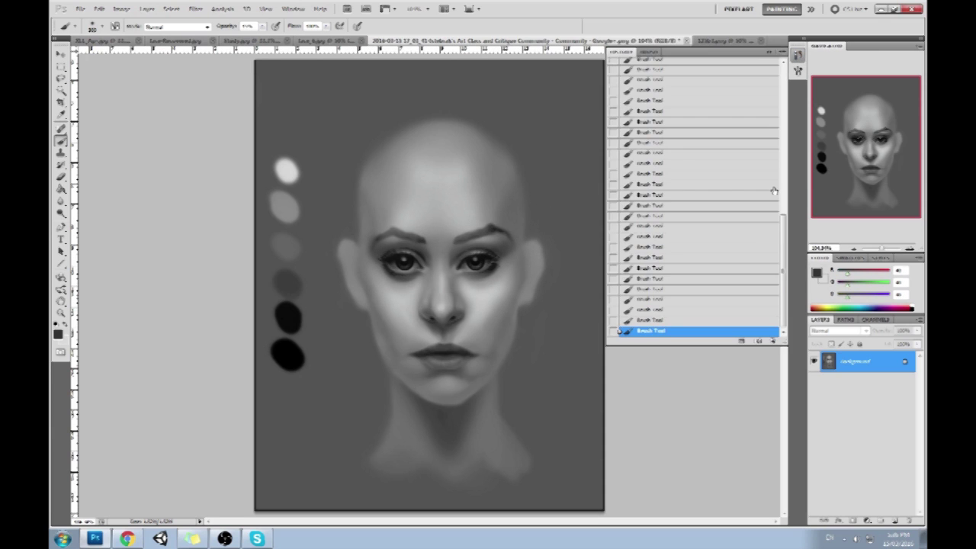
{"action": "left_click_drag", "start_coordinate": [784, 303], "coordinate": [790, 151]}
{"action": "key", "text": "ctrl+shift+h"}
{"action": "scroll", "coordinate": [786, 130], "scroll_direction": "up", "scroll_amount": 5}
{"action": "left_click", "coordinate": [755, 67]}
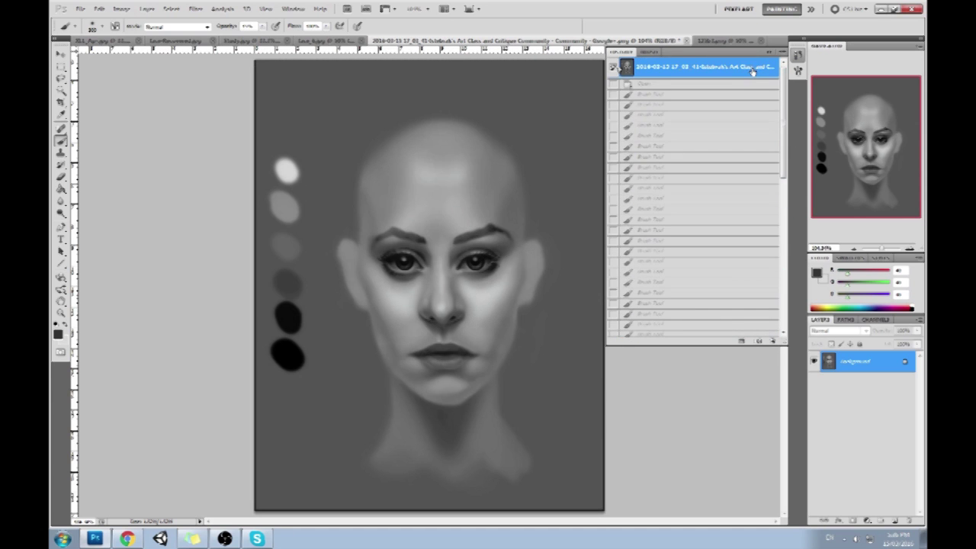
{"action": "key", "text": "ctrl+shift+v"}
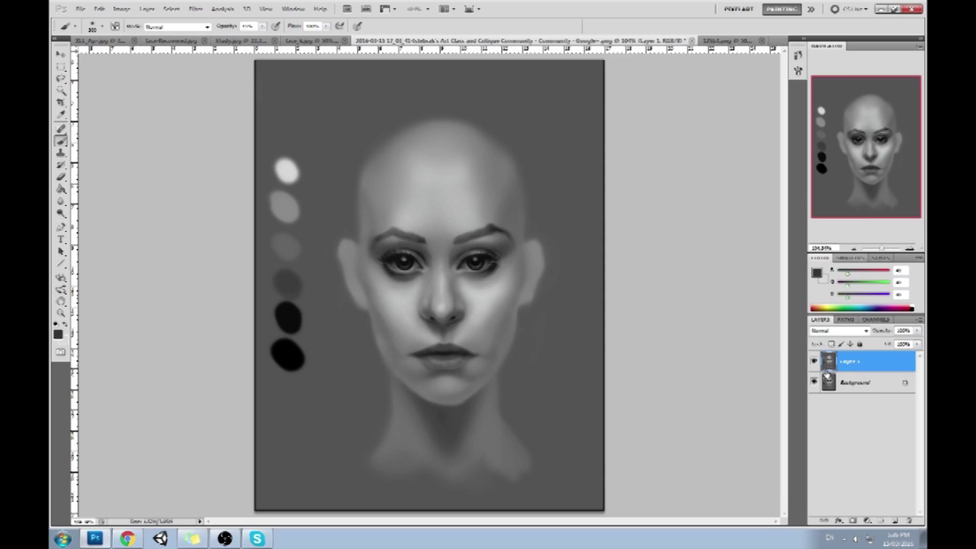
Toggle the visibility of the retouched layer repeatedly to compare it with the original portrait, leaving it shown.
{"action": "left_click", "coordinate": [814, 363]}
{"action": "left_click", "coordinate": [813, 362]}
{"action": "left_click", "coordinate": [813, 362]}
{"action": "left_click", "coordinate": [815, 365]}
{"action": "left_click", "coordinate": [815, 363]}
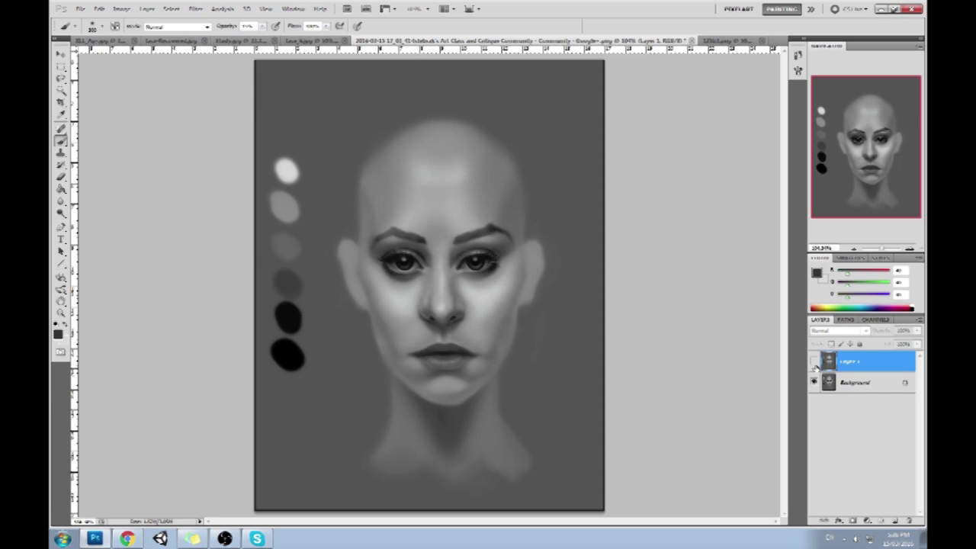
{"action": "left_click", "coordinate": [814, 363]}
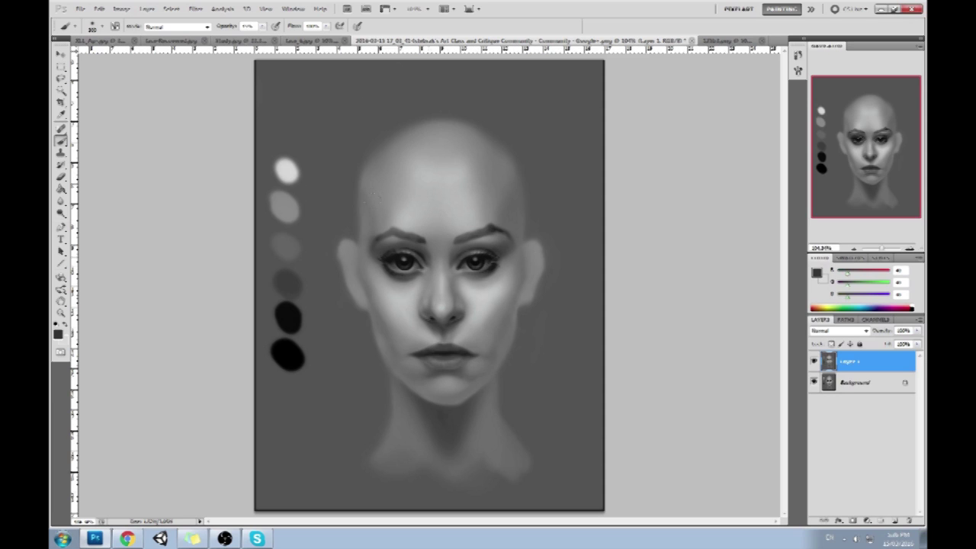
Set the foreground colour to pure red and sketch a side profile of the face beside the portrait.
{"action": "left_click", "coordinate": [888, 270]}
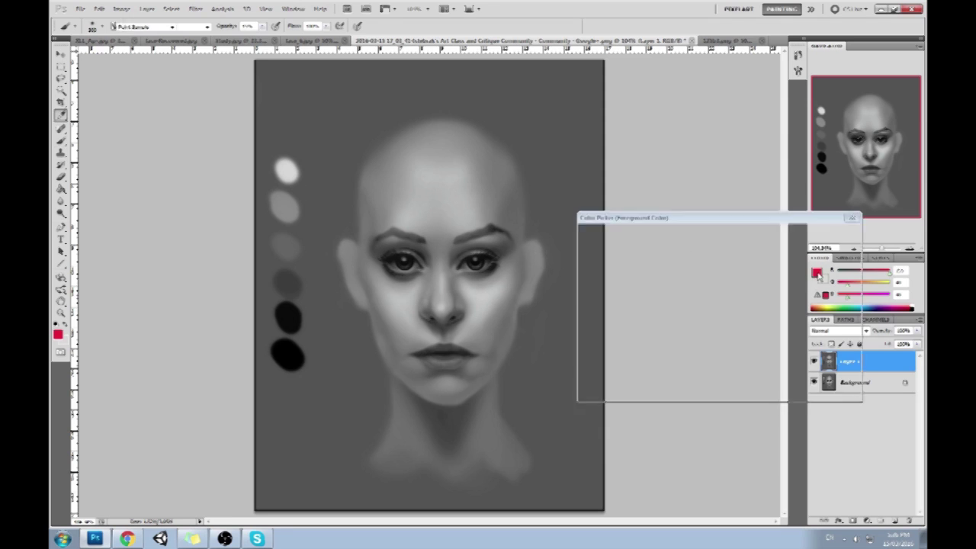
{"action": "left_click", "coordinate": [817, 272]}
{"action": "left_click", "coordinate": [823, 232]}
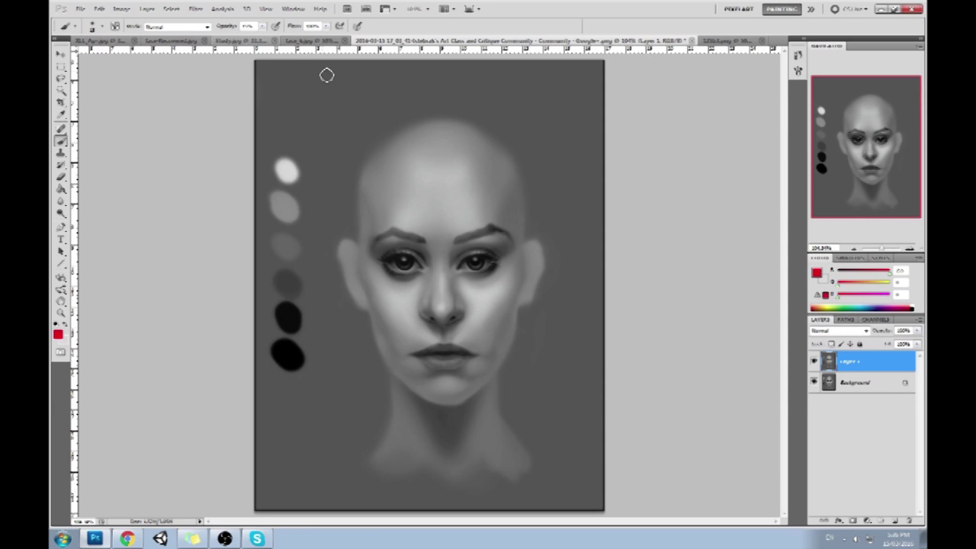
{"action": "mouse_move", "coordinate": [340, 65]}
{"action": "left_mouse_down"}
{"action": "mouse_move", "coordinate": [340, 151]}
{"action": "mouse_move", "coordinate": [292, 221]}
{"action": "mouse_move", "coordinate": [314, 242]}
{"action": "mouse_move", "coordinate": [299, 262]}
{"action": "mouse_move", "coordinate": [325, 284]}
{"action": "left_mouse_up"}
{"action": "key", "text": "ctrl+z"}
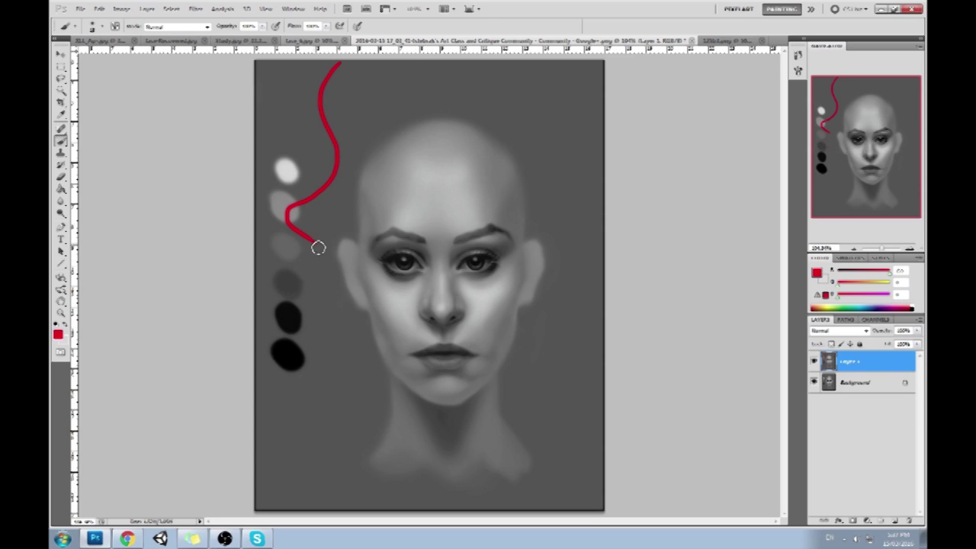
{"action": "mouse_move", "coordinate": [311, 259]}
{"action": "left_mouse_down"}
{"action": "mouse_move", "coordinate": [334, 275]}
{"action": "mouse_move", "coordinate": [299, 62]}
{"action": "left_mouse_up"}
{"action": "key", "text": "ctrl+z"}
Try a straight vertical guide line through the red side profile and undo it.
{"action": "left_click_drag", "start_coordinate": [329, 126], "coordinate": [340, 320]}
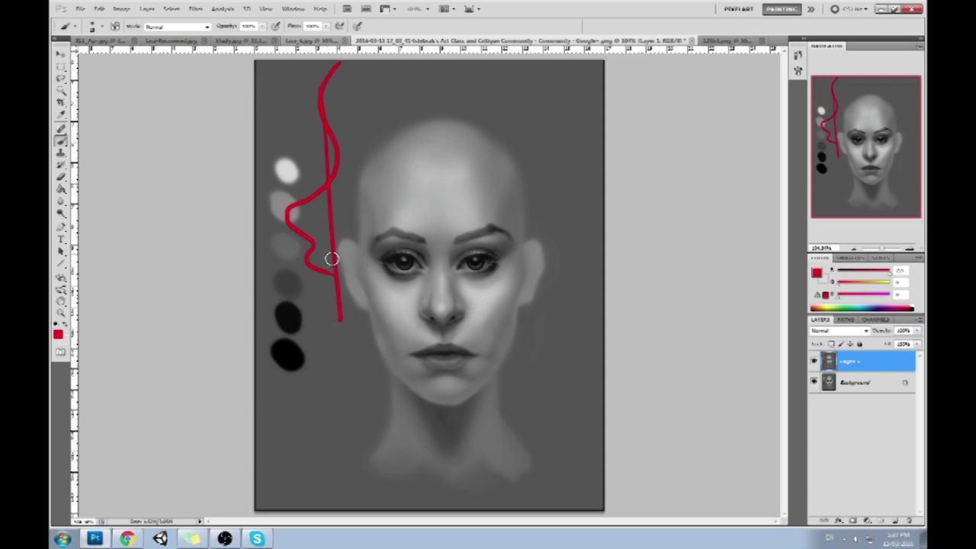
{"action": "left_click_drag", "start_coordinate": [331, 266], "coordinate": [366, 283]}
{"action": "key", "text": "ctrl+z"}
{"action": "mouse_move", "coordinate": [314, 250]}
{"action": "left_mouse_down"}
{"action": "mouse_move", "coordinate": [344, 288]}
{"action": "mouse_move", "coordinate": [362, 292]}
{"action": "left_mouse_up"}
{"action": "key", "text": "ctrl+alt+z"}
{"action": "key", "text": "ctrl+alt+z"}
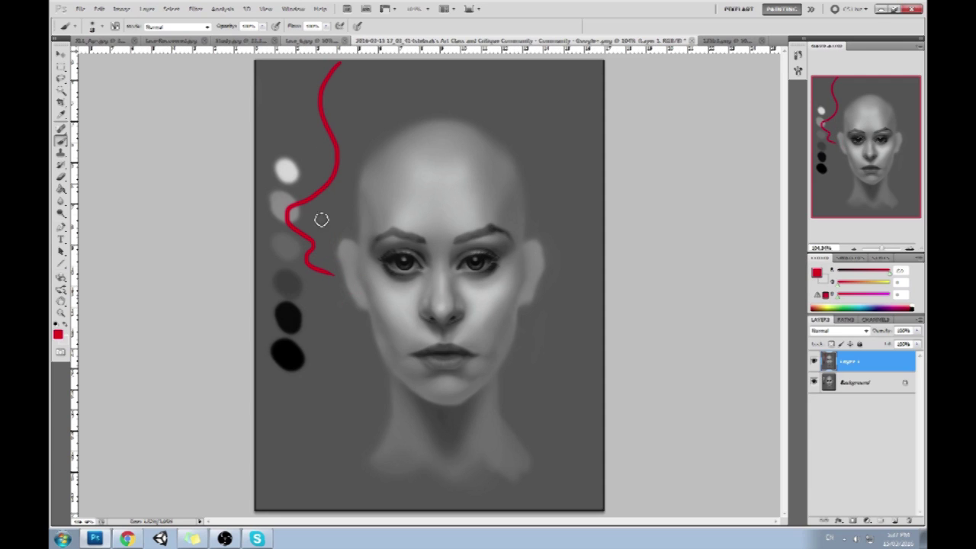
Outline the receding planes at the profile's lips, nose and brow in red and draw curves from the mouth across both cheeks.
{"action": "mouse_move", "coordinate": [312, 255]}
{"action": "left_mouse_down"}
{"action": "mouse_move", "coordinate": [333, 243]}
{"action": "mouse_move", "coordinate": [311, 256]}
{"action": "left_mouse_up"}
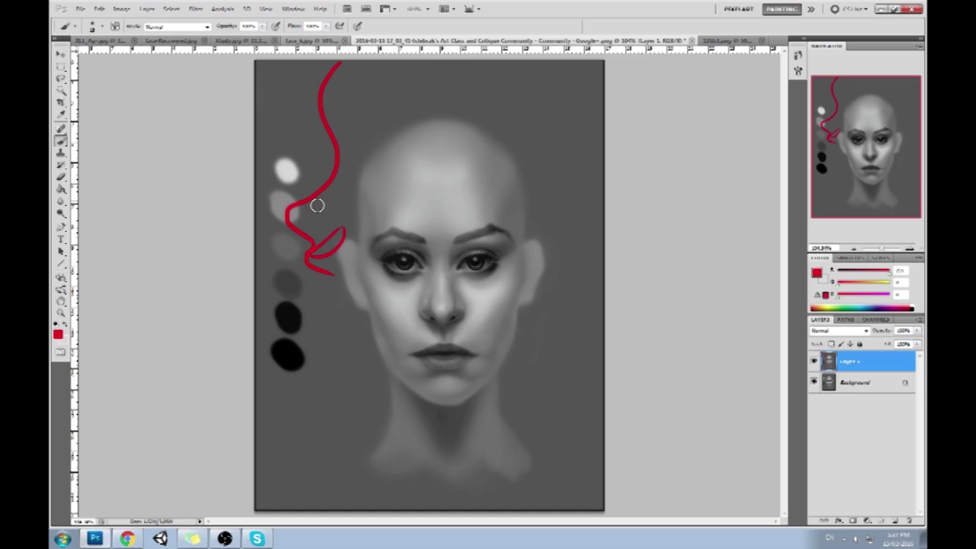
{"action": "mouse_move", "coordinate": [297, 209]}
{"action": "left_mouse_down"}
{"action": "mouse_move", "coordinate": [327, 207]}
{"action": "mouse_move", "coordinate": [349, 166]}
{"action": "mouse_move", "coordinate": [367, 61]}
{"action": "left_mouse_up"}
{"action": "left_click_drag", "start_coordinate": [352, 226], "coordinate": [309, 260]}
{"action": "left_click_drag", "start_coordinate": [462, 341], "coordinate": [482, 309]}
{"action": "mouse_move", "coordinate": [398, 310]}
{"action": "left_mouse_down"}
{"action": "mouse_move", "coordinate": [438, 345]}
{"action": "mouse_move", "coordinate": [489, 303]}
{"action": "left_mouse_up"}
{"action": "left_click_drag", "start_coordinate": [442, 347], "coordinate": [387, 292]}
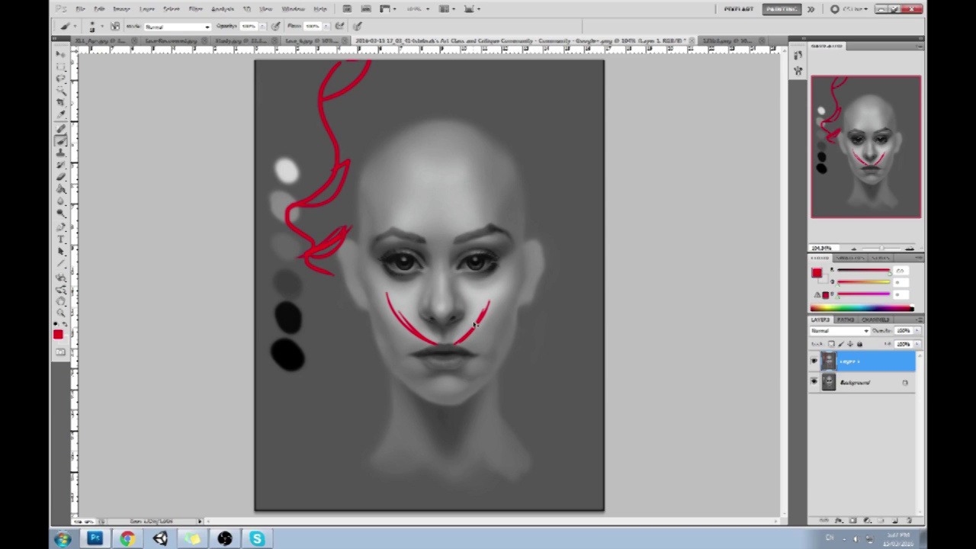
Undo all the red profile and cheek guide strokes.
{"action": "key", "text": "ctrl+alt+z"}
{"action": "key", "text": "ctrl+alt+z"}
{"action": "key", "text": "ctrl+alt+z"}
{"action": "key", "text": "ctrl+alt+z"}
{"action": "key", "text": "ctrl+alt+z"}
{"action": "key", "text": "ctrl+alt+z"}
{"action": "key", "text": "ctrl+alt+z"}
{"action": "key", "text": "ctrl+alt+z"}
{"action": "key", "text": "ctrl+alt+z"}
{"action": "key", "text": "ctrl+alt+z"}
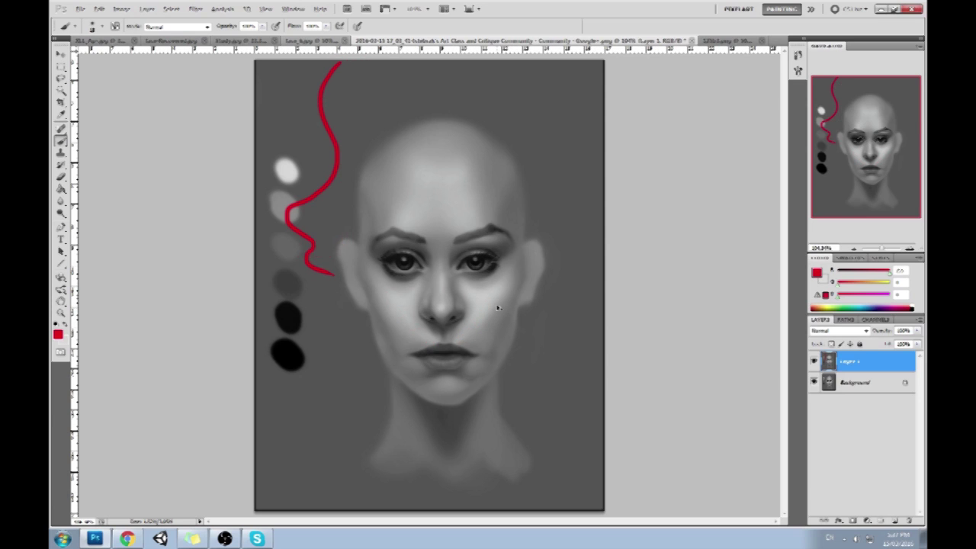
Sample mid greys from the lower cheek and set the brush opacity to 40%.
{"action": "left_click", "coordinate": [503, 309], "text": "alt"}
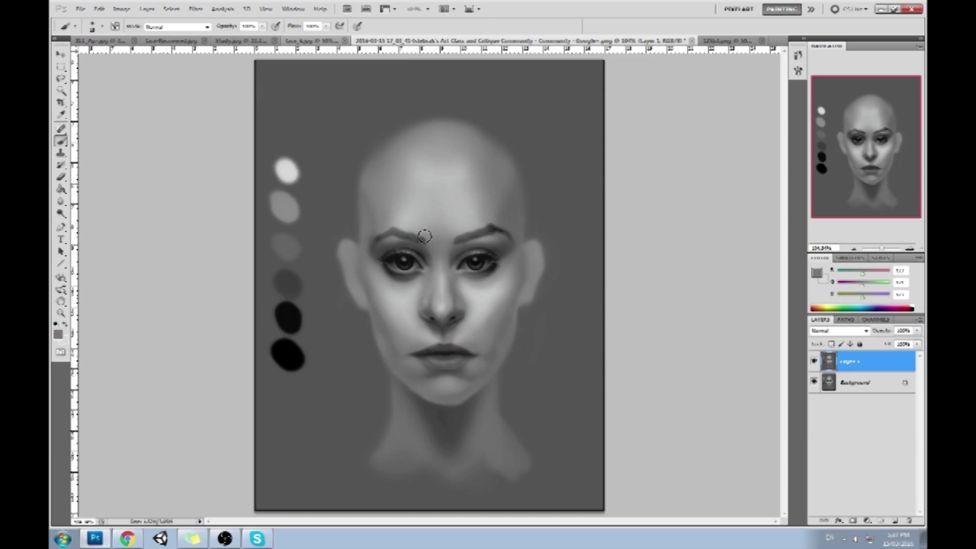
{"action": "key", "text": "4"}
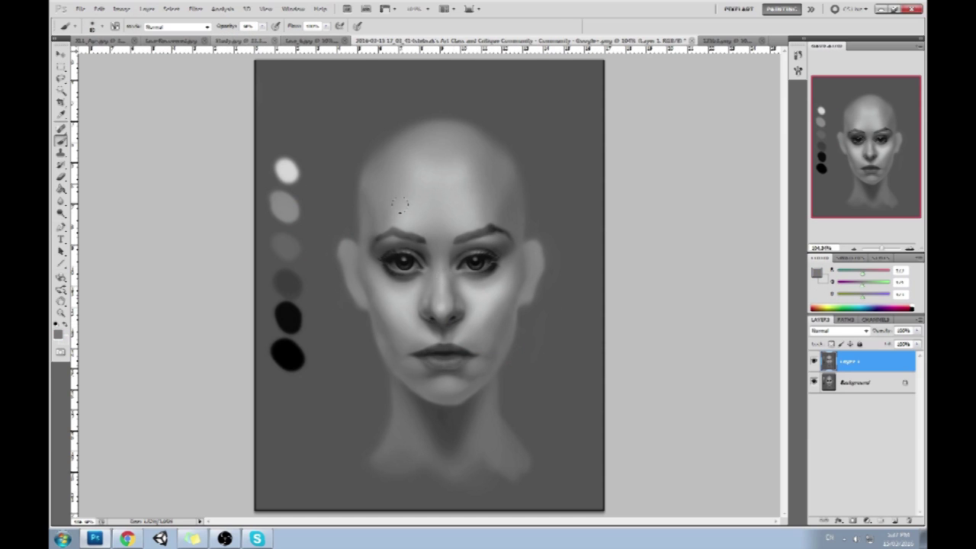
{"action": "mouse_move", "coordinate": [477, 306]}
{"action": "left_mouse_down"}
{"action": "mouse_move", "coordinate": [481, 317]}
{"action": "mouse_move", "coordinate": [465, 302]}
{"action": "left_mouse_up"}
{"action": "left_click_drag", "start_coordinate": [404, 308], "coordinate": [413, 327]}
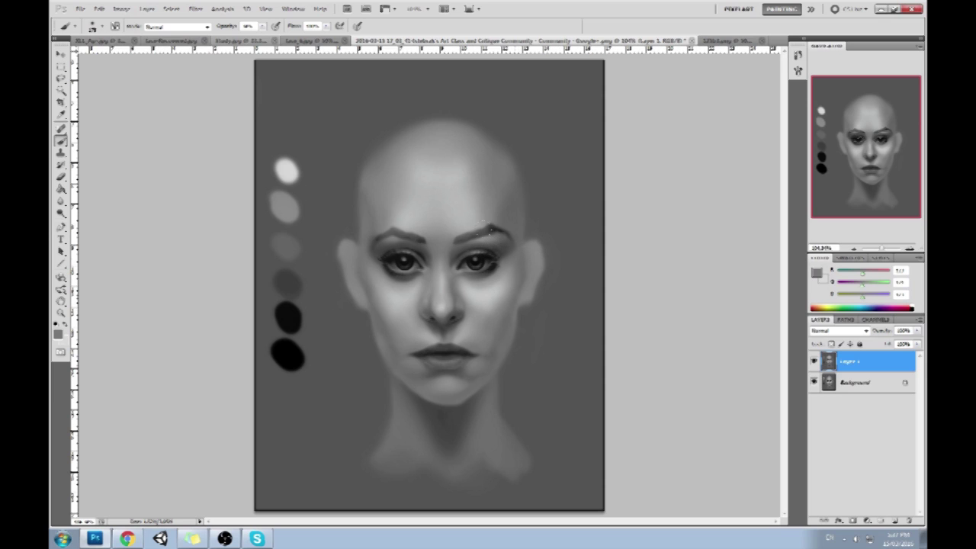
{"action": "left_click", "coordinate": [478, 342], "text": "alt"}
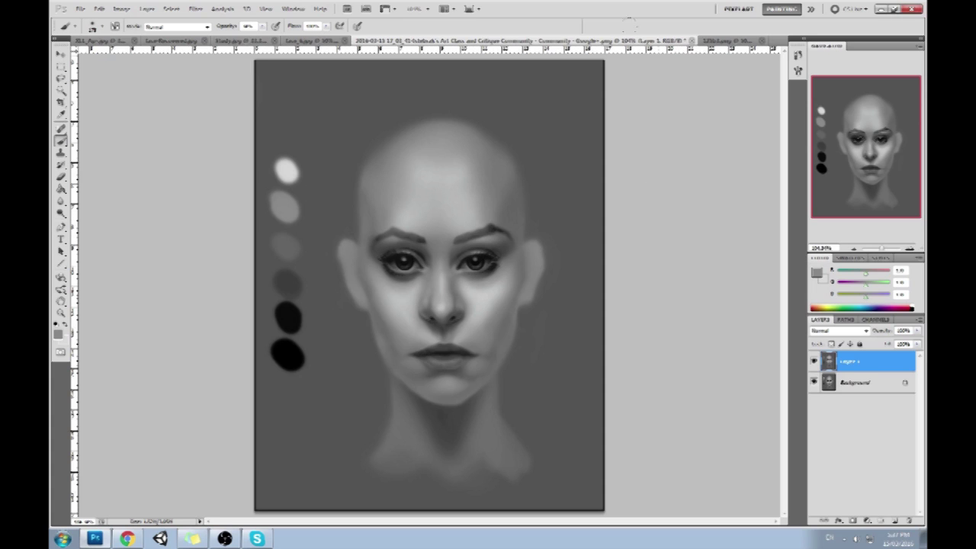
Hide the retouched layer, sample the original's greys beside the nose base and between the brows, and show the layer again.
{"action": "right_click", "coordinate": [852, 367]}
{"action": "left_click", "coordinate": [846, 367]}
{"action": "left_click", "coordinate": [813, 361]}
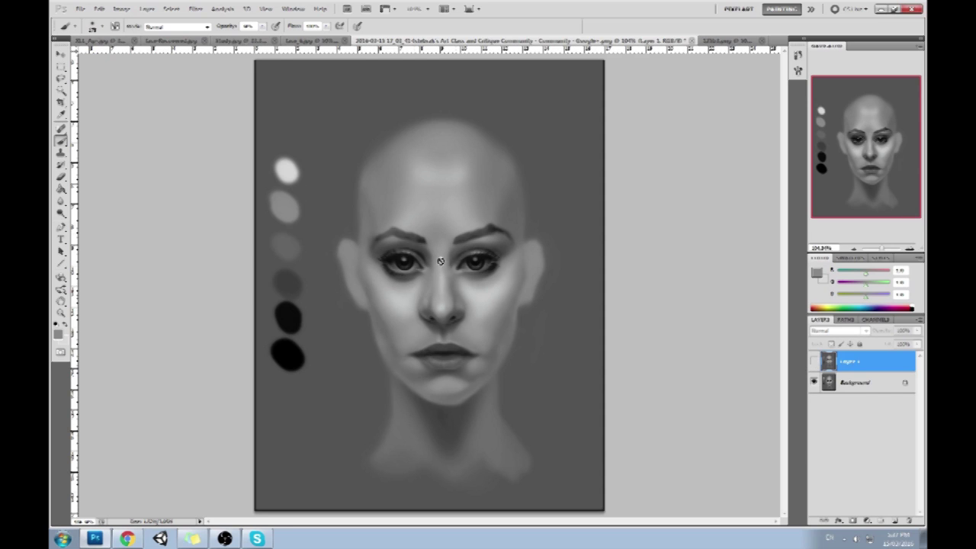
{"action": "left_click", "coordinate": [466, 329], "text": "alt"}
{"action": "left_click", "coordinate": [469, 329], "text": "alt"}
{"action": "left_click", "coordinate": [451, 246], "text": "alt"}
{"action": "left_click", "coordinate": [450, 245], "text": "alt"}
{"action": "left_click", "coordinate": [467, 330], "text": "alt"}
{"action": "left_click", "coordinate": [814, 363]}
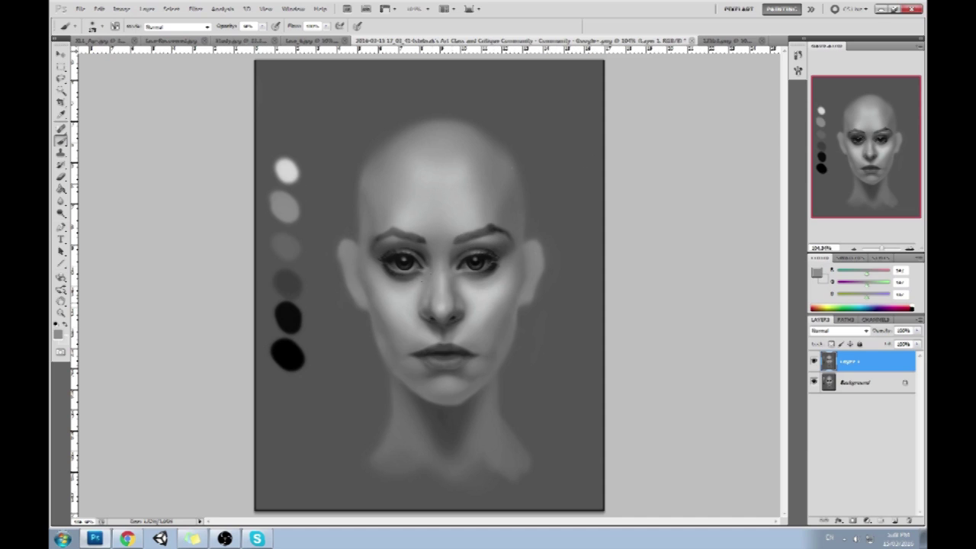
Darken the eye sockets, the sides and underside of the nose, and the area below the lower lip with a sampled dark grey.
{"action": "left_click", "coordinate": [474, 260], "text": "alt"}
{"action": "left_click_drag", "start_coordinate": [464, 254], "coordinate": [496, 268]}
{"action": "mouse_move", "coordinate": [426, 261]}
{"action": "left_mouse_down"}
{"action": "mouse_move", "coordinate": [412, 257]}
{"action": "mouse_move", "coordinate": [393, 283]}
{"action": "mouse_move", "coordinate": [376, 273]}
{"action": "mouse_move", "coordinate": [427, 302]}
{"action": "left_mouse_up"}
{"action": "left_click_drag", "start_coordinate": [453, 334], "coordinate": [460, 330]}
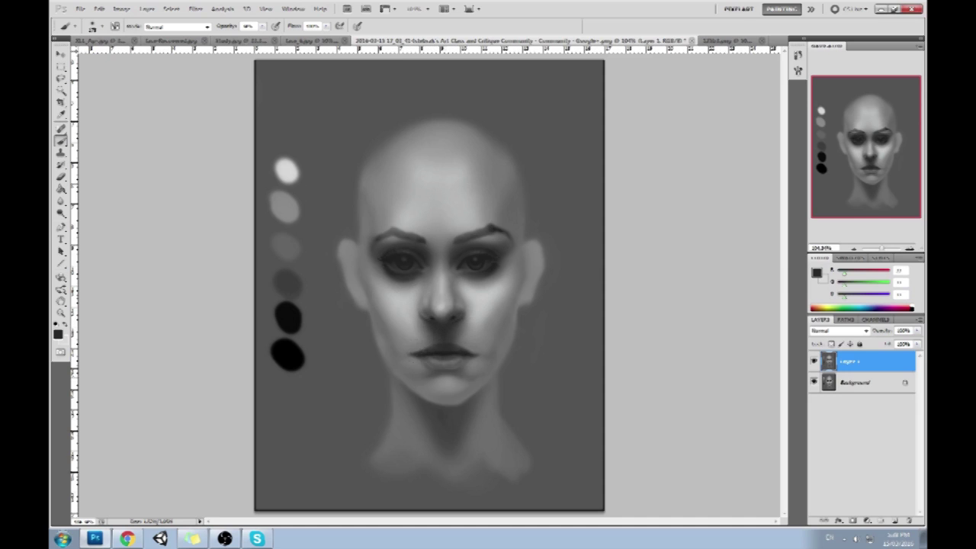
{"action": "mouse_move", "coordinate": [445, 376]}
{"action": "left_mouse_down"}
{"action": "mouse_move", "coordinate": [427, 380]}
{"action": "mouse_move", "coordinate": [464, 381]}
{"action": "left_mouse_up"}
Brighten the nose bridge and the centre of the forehead with a light grey sampled from the cheek.
{"action": "left_click", "coordinate": [491, 297], "text": "alt"}
{"action": "mouse_move", "coordinate": [458, 346]}
{"action": "left_mouse_down"}
{"action": "mouse_move", "coordinate": [477, 328]}
{"action": "mouse_move", "coordinate": [419, 325]}
{"action": "mouse_move", "coordinate": [423, 336]}
{"action": "mouse_move", "coordinate": [412, 314]}
{"action": "mouse_move", "coordinate": [442, 283]}
{"action": "mouse_move", "coordinate": [437, 259]}
{"action": "left_mouse_up"}
{"action": "left_click", "coordinate": [435, 224]}
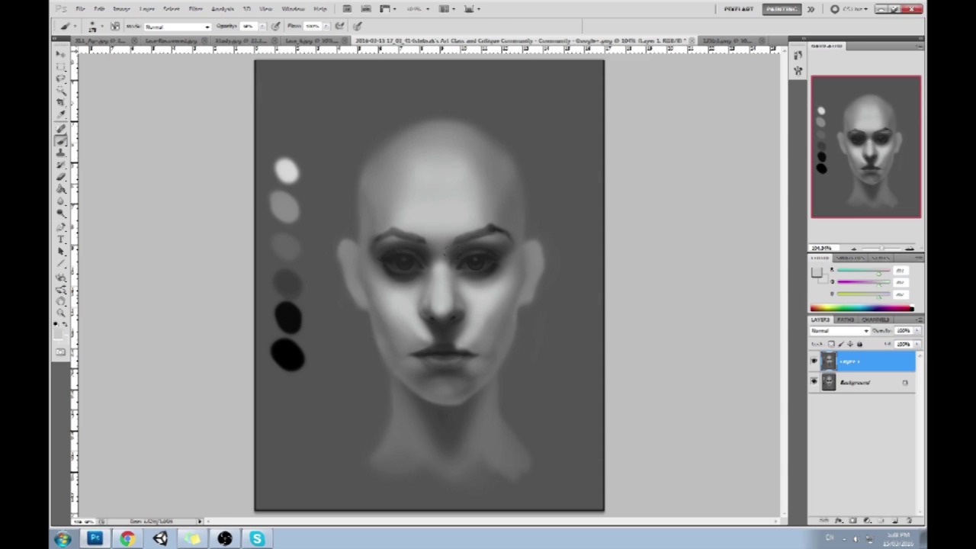
Shade the chin, jaw sides, ears, temples and top of the skull with a dark grey sampled below the nose.
{"action": "left_click", "coordinate": [443, 329], "text": "alt"}
{"action": "mouse_move", "coordinate": [441, 381]}
{"action": "left_mouse_down"}
{"action": "mouse_move", "coordinate": [418, 389]}
{"action": "mouse_move", "coordinate": [381, 302]}
{"action": "left_mouse_up"}
{"action": "left_click_drag", "start_coordinate": [355, 267], "coordinate": [388, 355]}
{"action": "left_click_drag", "start_coordinate": [526, 284], "coordinate": [495, 373]}
{"action": "mouse_move", "coordinate": [528, 281]}
{"action": "left_mouse_down"}
{"action": "mouse_move", "coordinate": [481, 386]}
{"action": "mouse_move", "coordinate": [500, 244]}
{"action": "left_mouse_up"}
{"action": "mouse_move", "coordinate": [373, 248]}
{"action": "left_mouse_down"}
{"action": "mouse_move", "coordinate": [358, 301]}
{"action": "mouse_move", "coordinate": [355, 171]}
{"action": "mouse_move", "coordinate": [381, 157]}
{"action": "left_mouse_up"}
{"action": "mouse_move", "coordinate": [488, 115]}
{"action": "left_mouse_down"}
{"action": "mouse_move", "coordinate": [352, 196]}
{"action": "mouse_move", "coordinate": [447, 118]}
{"action": "left_mouse_up"}
{"action": "key", "text": "x"}
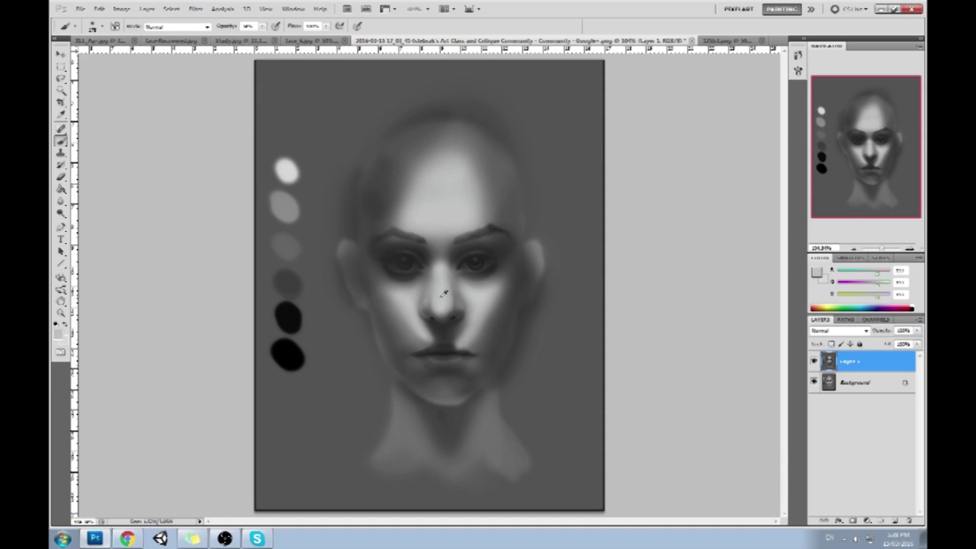
Paint a light highlight on the chin, and sample dark tones to shade around the nostrils and mouth corner.
{"action": "left_click_drag", "start_coordinate": [442, 385], "coordinate": [448, 383]}
{"action": "left_click", "coordinate": [472, 331], "text": "alt"}
{"action": "left_click", "coordinate": [453, 345], "text": "alt"}
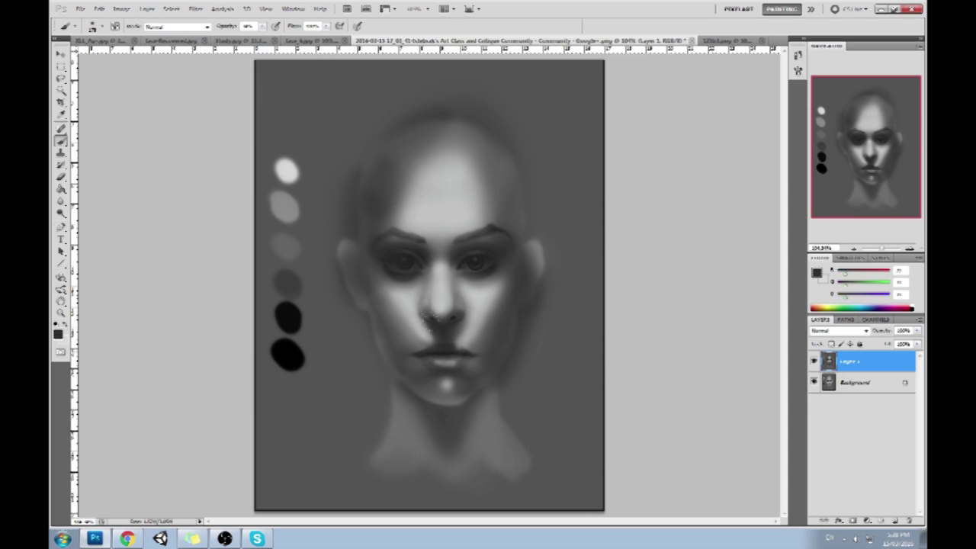
{"action": "left_click_drag", "start_coordinate": [472, 349], "coordinate": [482, 335]}
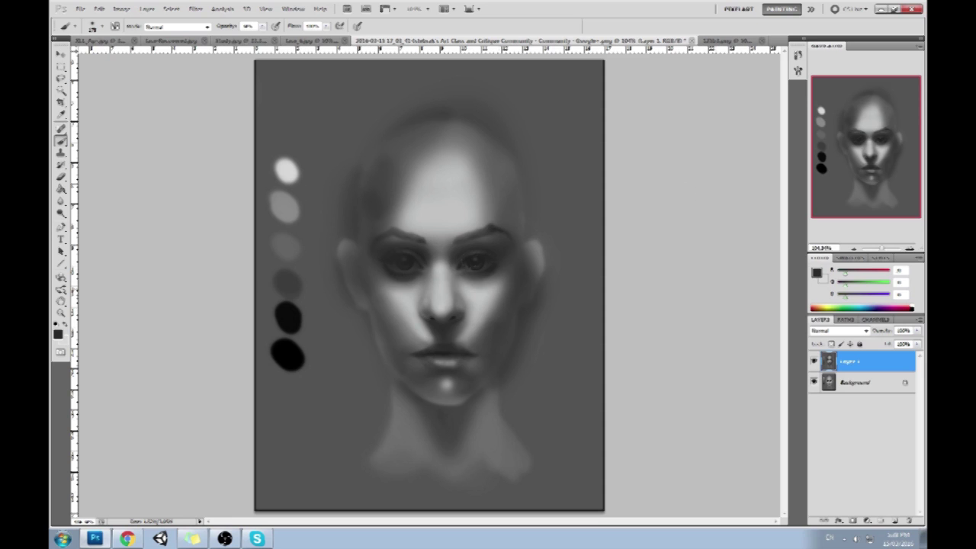
Step back through the document history and revert the bald-head portrait to its Paste in Place state.
{"action": "left_click", "coordinate": [798, 54]}
{"action": "left_click", "coordinate": [723, 100]}
{"action": "left_click_drag", "start_coordinate": [785, 298], "coordinate": [786, 206]}
{"action": "left_click", "coordinate": [706, 152]}
{"action": "left_click", "coordinate": [711, 88]}
{"action": "left_click", "coordinate": [690, 154]}
{"action": "left_click", "coordinate": [702, 102]}
{"action": "left_click", "coordinate": [706, 71]}
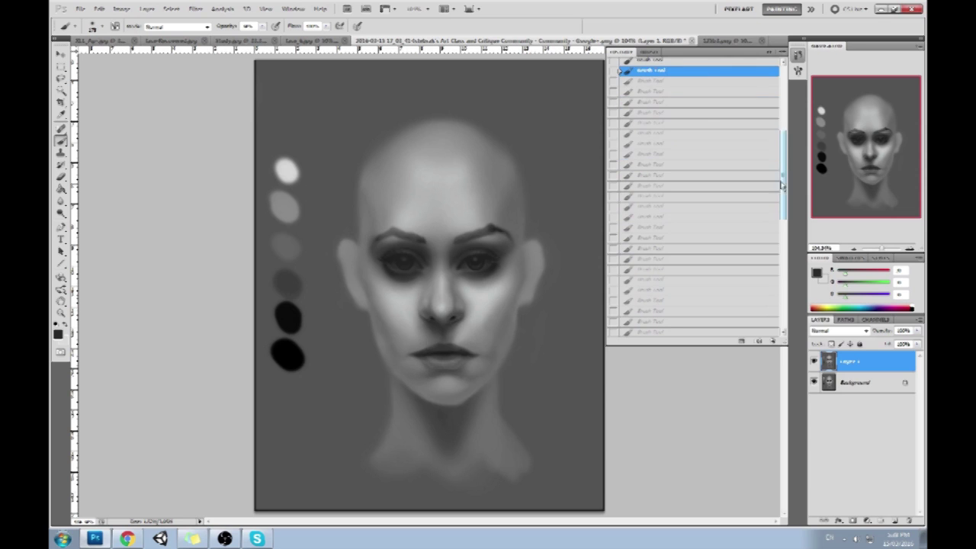
{"action": "left_click_drag", "start_coordinate": [785, 151], "coordinate": [785, 76]}
{"action": "left_click", "coordinate": [665, 157]}
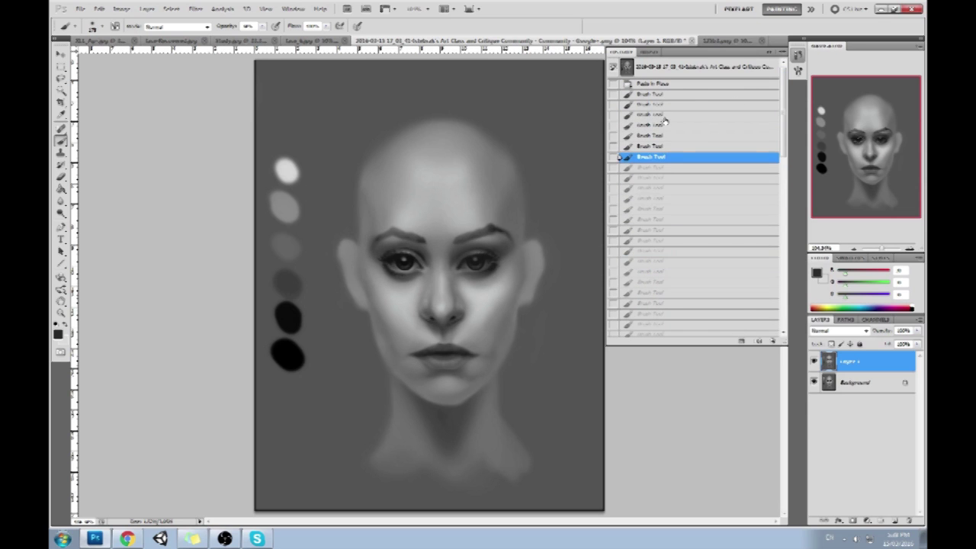
{"action": "left_click", "coordinate": [671, 104]}
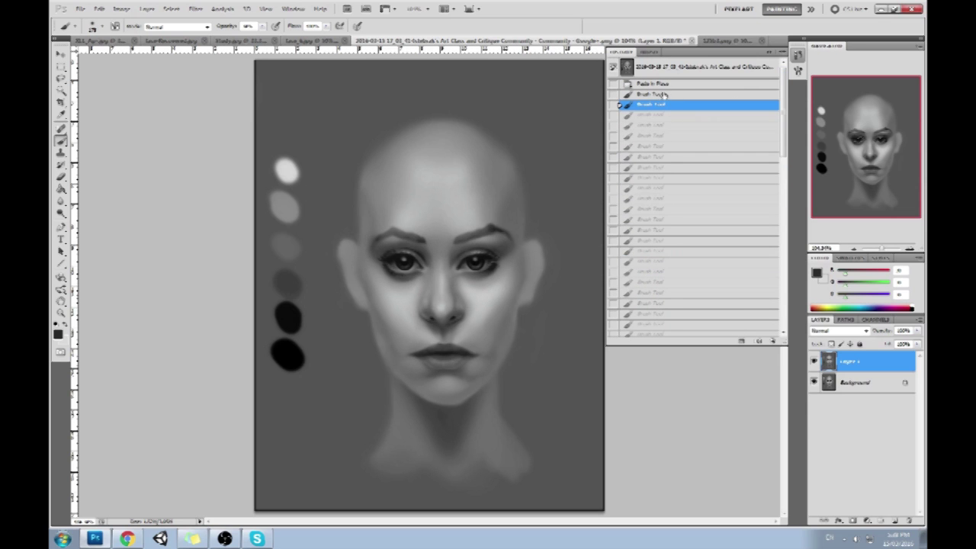
{"action": "left_click", "coordinate": [664, 94]}
{"action": "left_click", "coordinate": [668, 84]}
{"action": "left_click", "coordinate": [770, 53]}
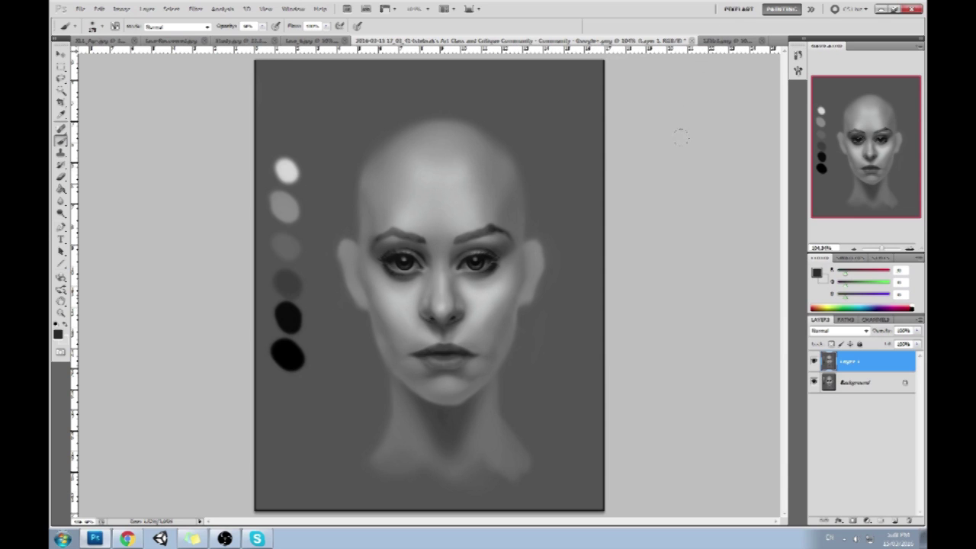
Compare the portrait with and without Layer 1, and merge the layer down into the background.
{"action": "left_click", "coordinate": [814, 361]}
{"action": "left_click", "coordinate": [814, 361]}
{"action": "left_click", "coordinate": [813, 362]}
{"action": "left_click", "coordinate": [813, 361]}
{"action": "key", "text": "ctrl+e"}
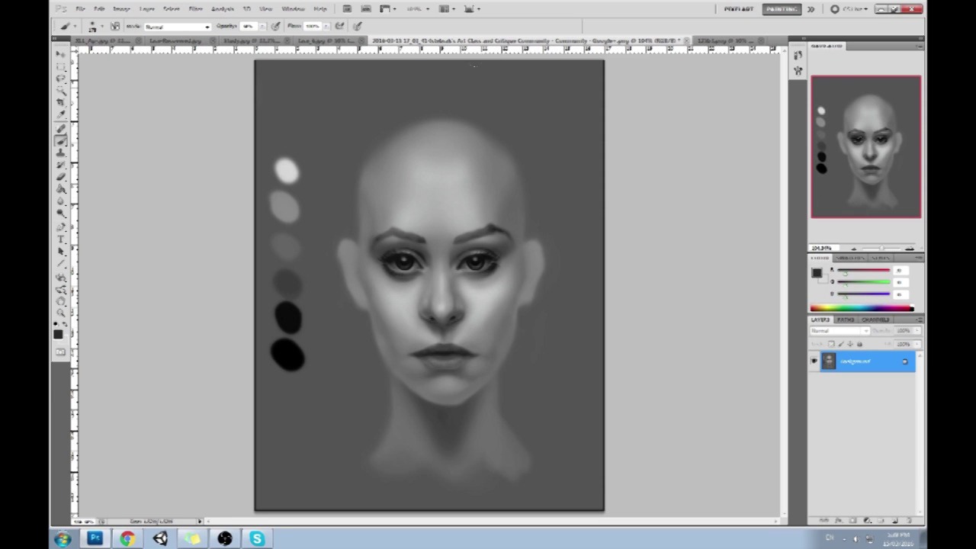
Close the bald-head portrait document and switch to the grayscale portrait of the long-haired woman.
{"action": "left_click", "coordinate": [685, 41]}
{"action": "left_click", "coordinate": [492, 217]}
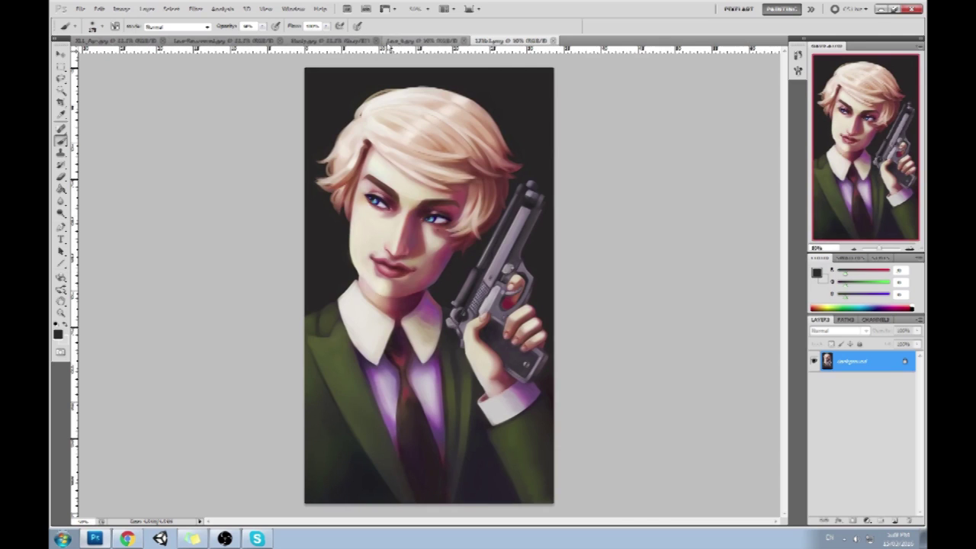
{"action": "left_click", "coordinate": [344, 40]}
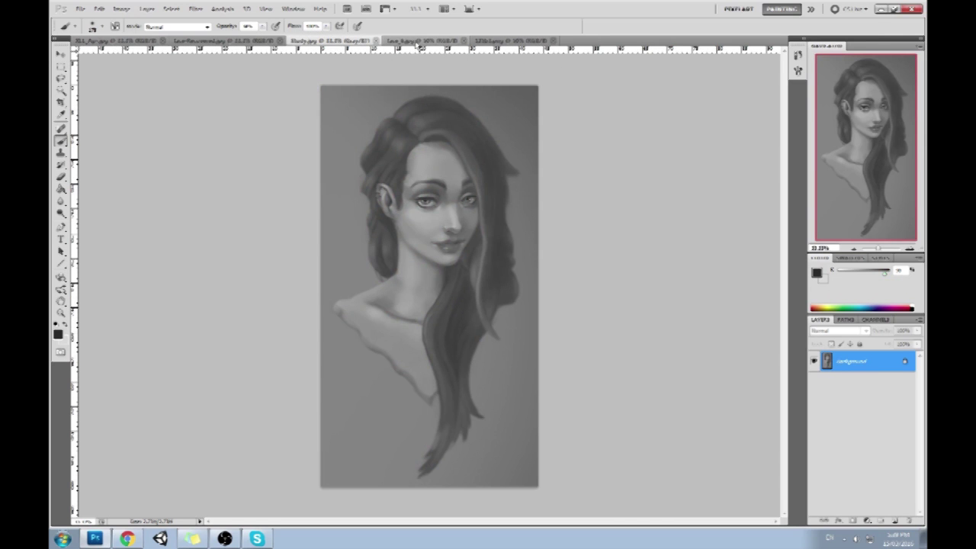
{"action": "left_click", "coordinate": [418, 41]}
{"action": "left_click", "coordinate": [347, 41]}
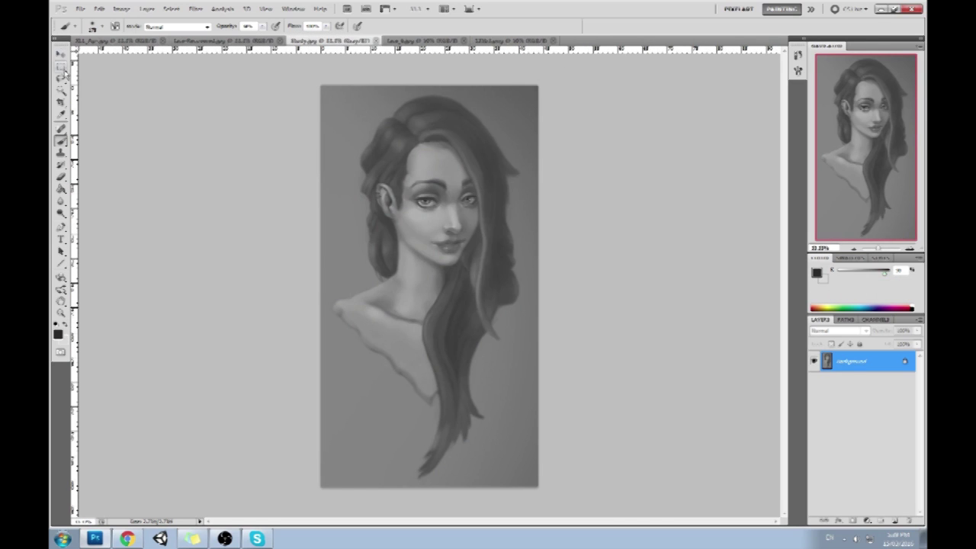
Select the backdrop around the woman with the Magic Wand at tolerance 5, and clear stray face, neck and shoulder areas with the Lasso.
{"action": "left_click_drag", "start_coordinate": [62, 89], "coordinate": [96, 98]}
{"action": "left_click", "coordinate": [374, 118]}
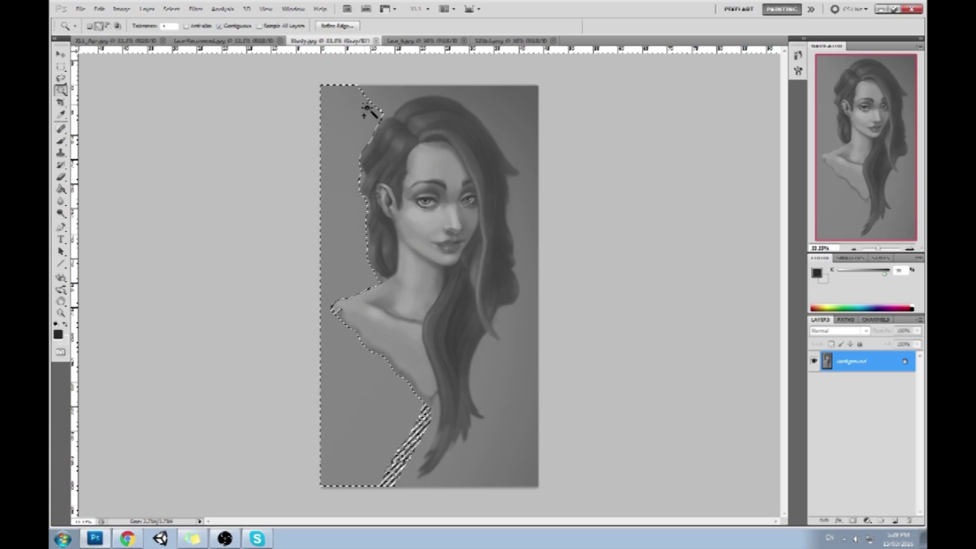
{"action": "left_click", "coordinate": [432, 92], "text": "shift"}
{"action": "left_click_drag", "start_coordinate": [172, 26], "coordinate": [159, 27]}
{"action": "type", "text": "5"}
{"action": "left_click", "coordinate": [394, 98], "text": "shift"}
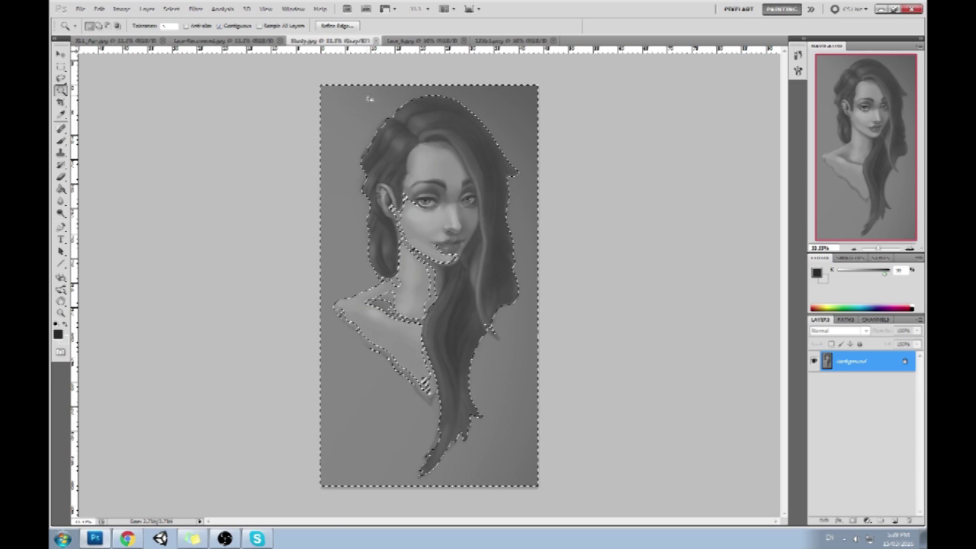
{"action": "key", "text": "l"}
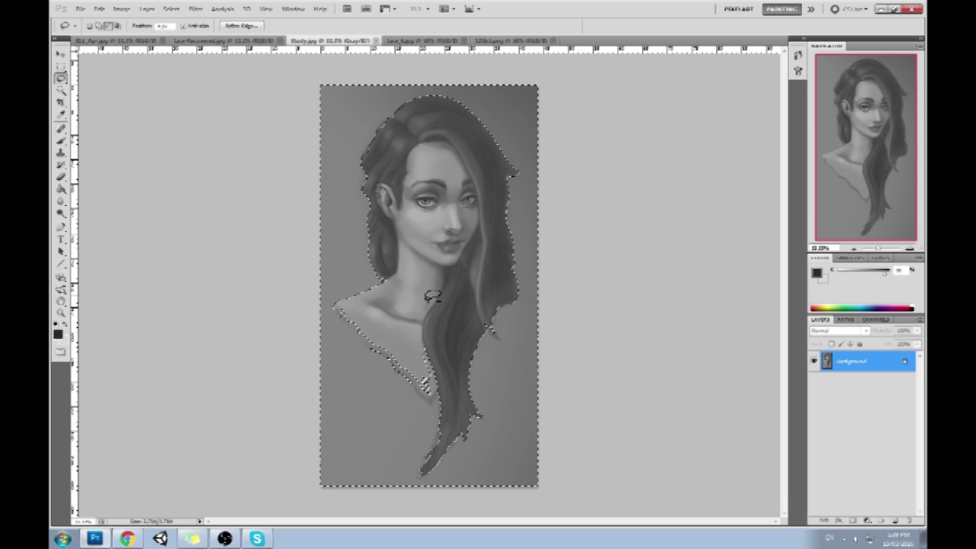
{"action": "key", "text": "shift"}
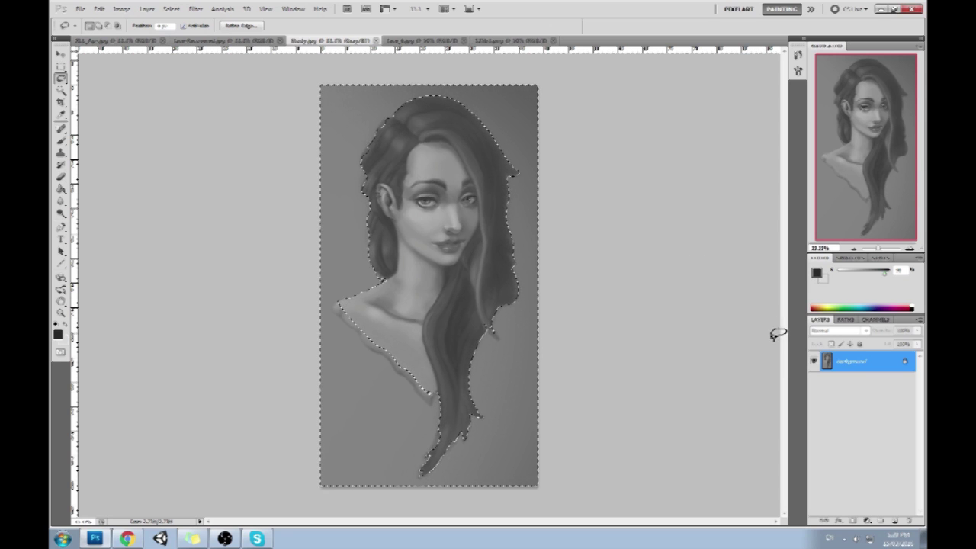
Convert the locked background into a regular layer and change the image mode to RGB Color.
{"action": "double_click", "coordinate": [877, 363]}
{"action": "left_click", "coordinate": [587, 172]}
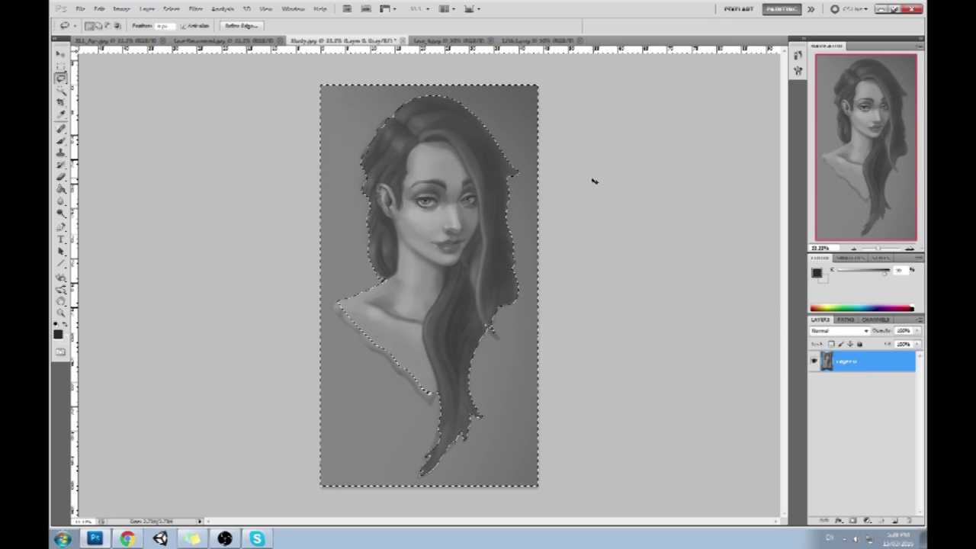
{"action": "left_click", "coordinate": [122, 9]}
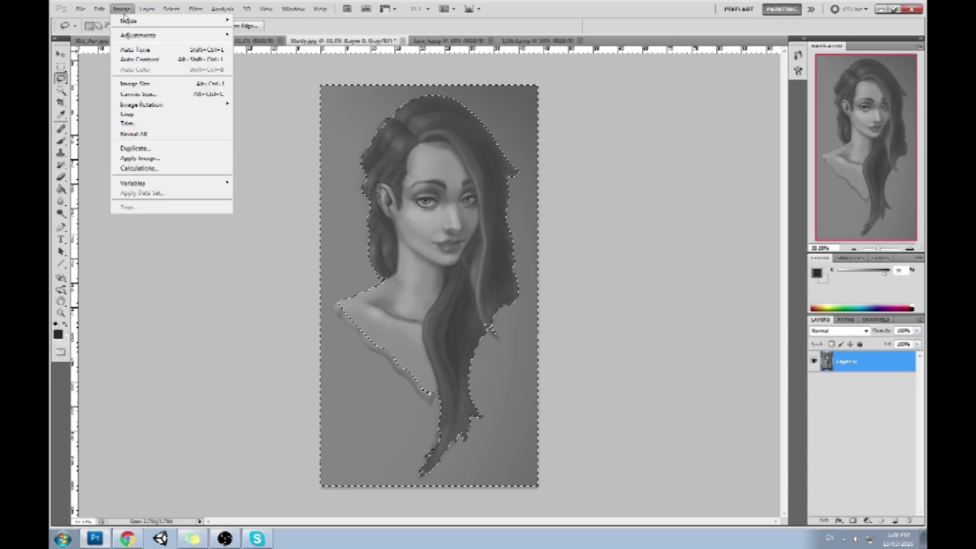
{"action": "mouse_move", "coordinate": [131, 22]}
{"action": "left_click", "coordinate": [259, 60]}
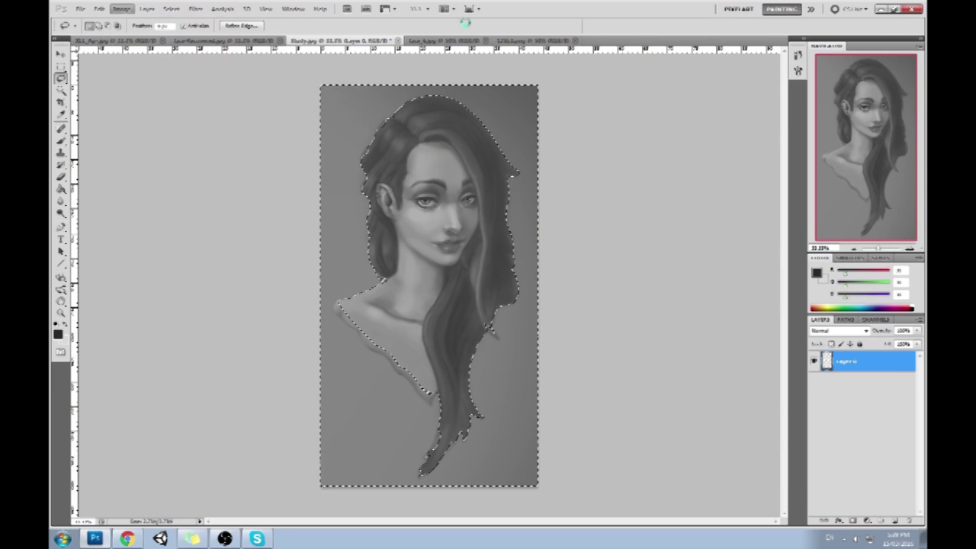
Raise the Lightness of the selected backdrop with Hue/Saturation to turn it light grey, and deselect.
{"action": "key", "text": "ctrl+u"}
{"action": "left_click_drag", "start_coordinate": [674, 338], "coordinate": [697, 349]}
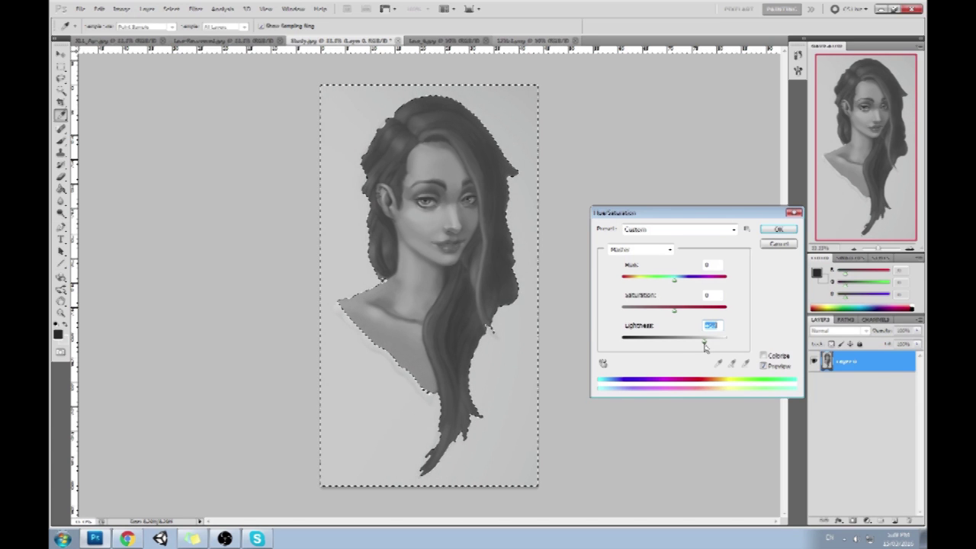
{"action": "left_click", "coordinate": [780, 230]}
{"action": "key", "text": "m"}
{"action": "key", "text": "ctrl+d"}
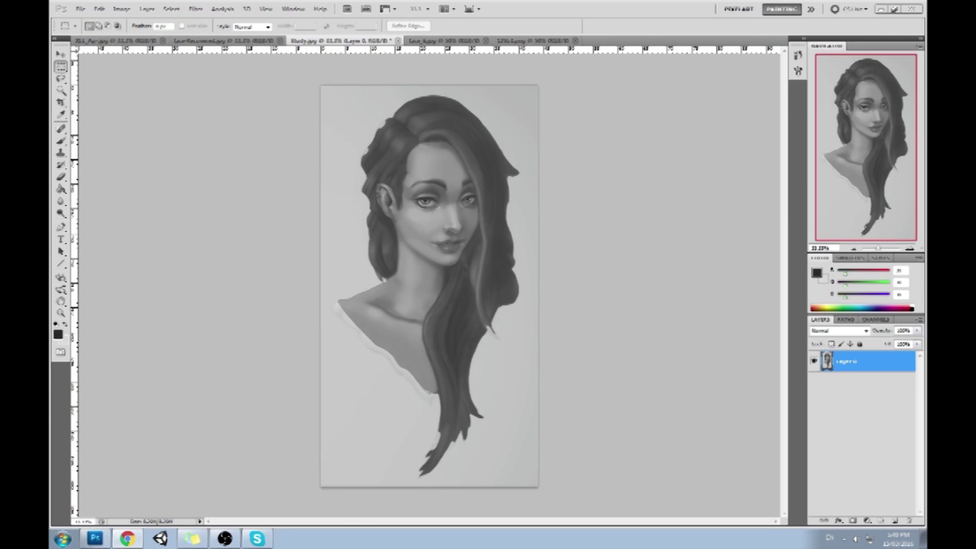
Switch to Chrome and search Google Images for "dark room, holding candle".
{"action": "left_click", "coordinate": [126, 539]}
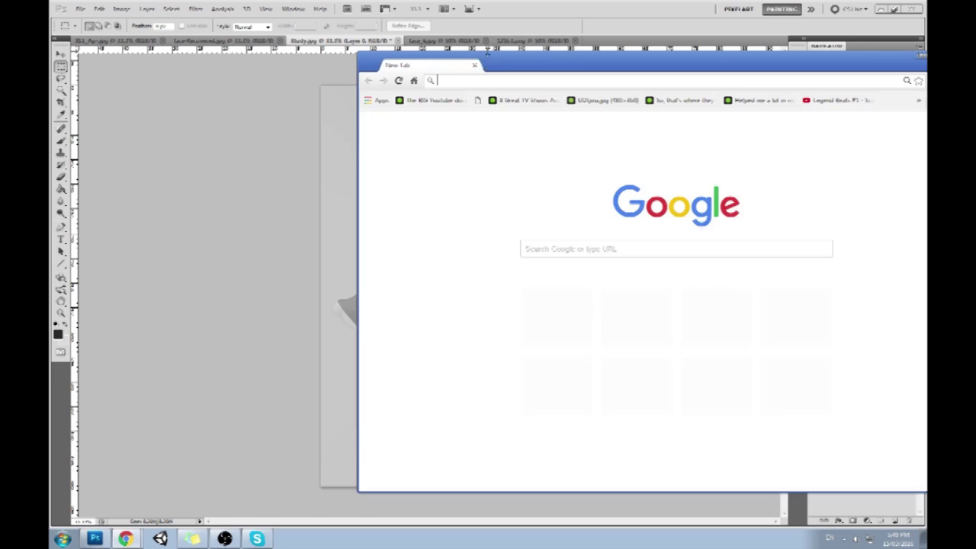
{"action": "left_click_drag", "start_coordinate": [575, 64], "coordinate": [436, 36]}
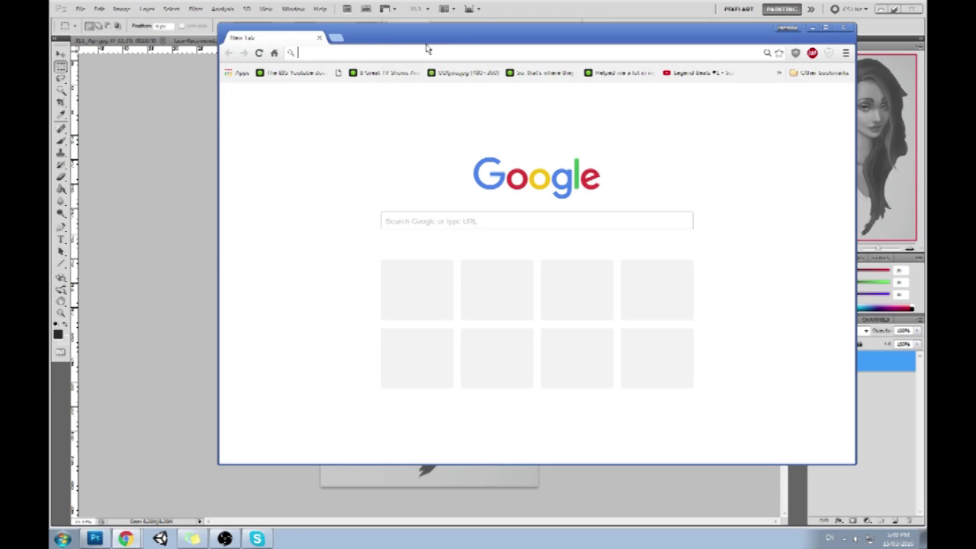
{"action": "type", "text": "dark room"}
{"action": "type", "text": ", candl"}
{"action": "type", "text": "olding candle"}
{"action": "key", "text": "Return"}
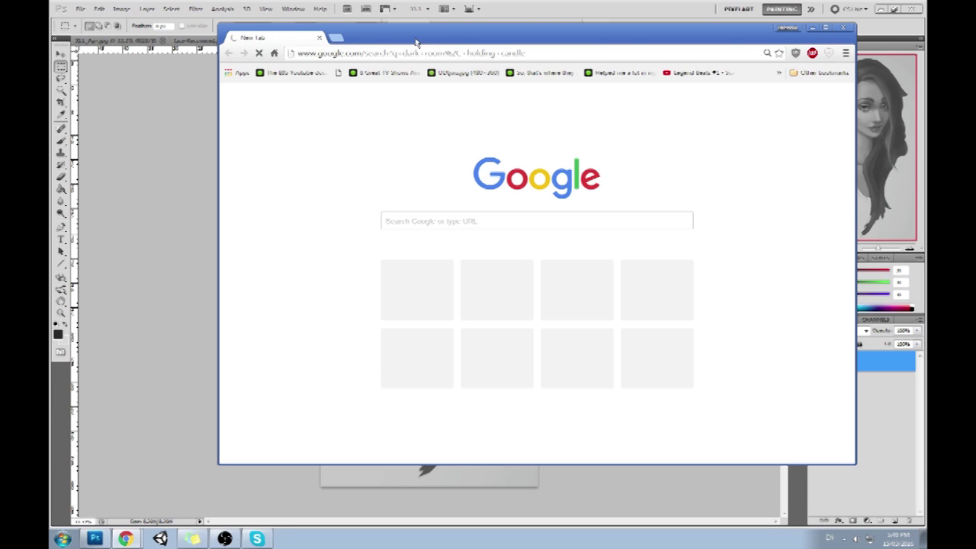
{"action": "left_click", "coordinate": [328, 116]}
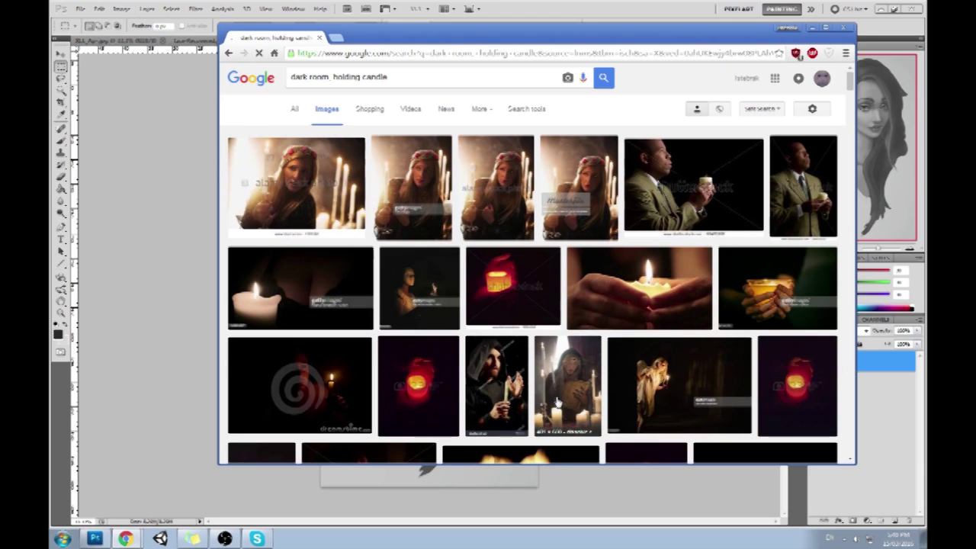
Examine the candlelit photos, including the hooded man and the red-lit girl, for how light falls in darkness.
{"action": "left_click", "coordinate": [505, 364]}
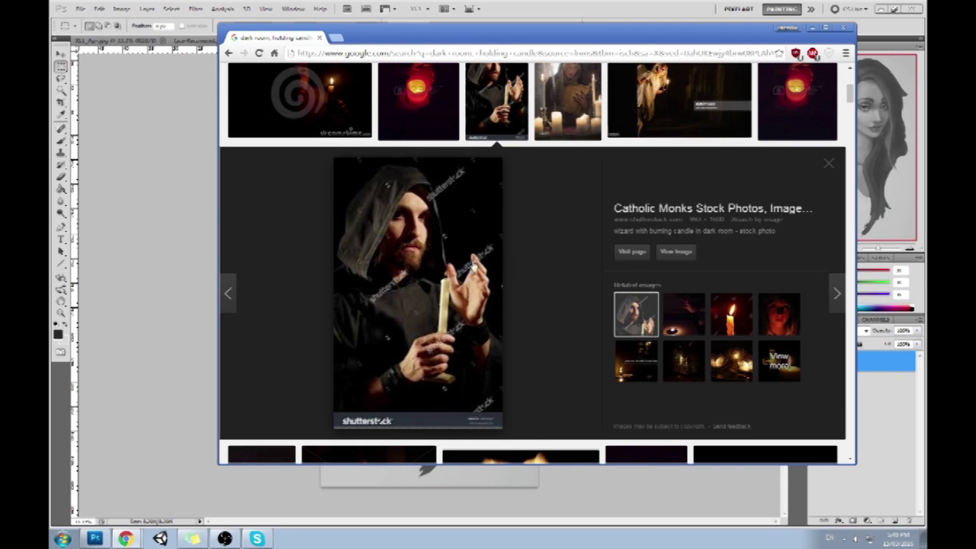
{"action": "left_click", "coordinate": [770, 324]}
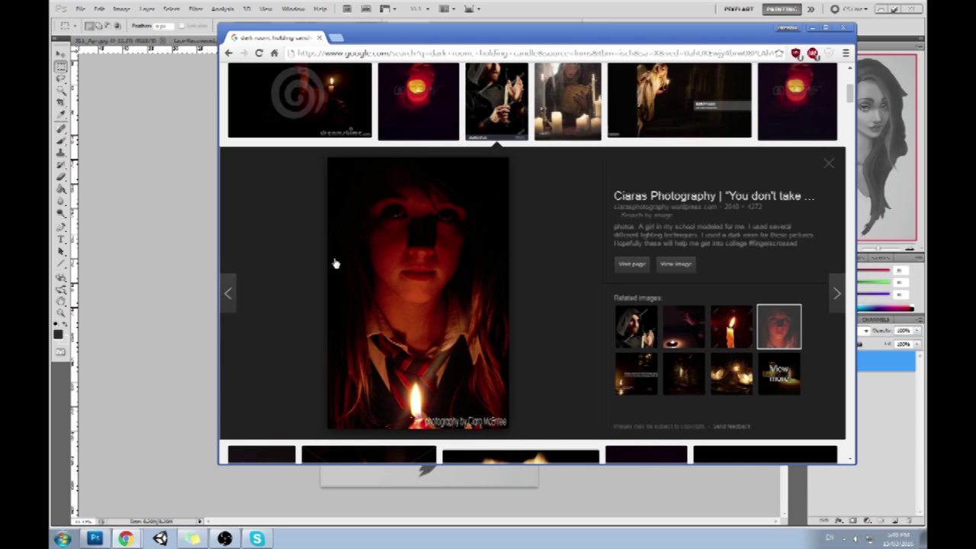
{"action": "scroll", "coordinate": [544, 275], "scroll_direction": "up", "scroll_amount": 4}
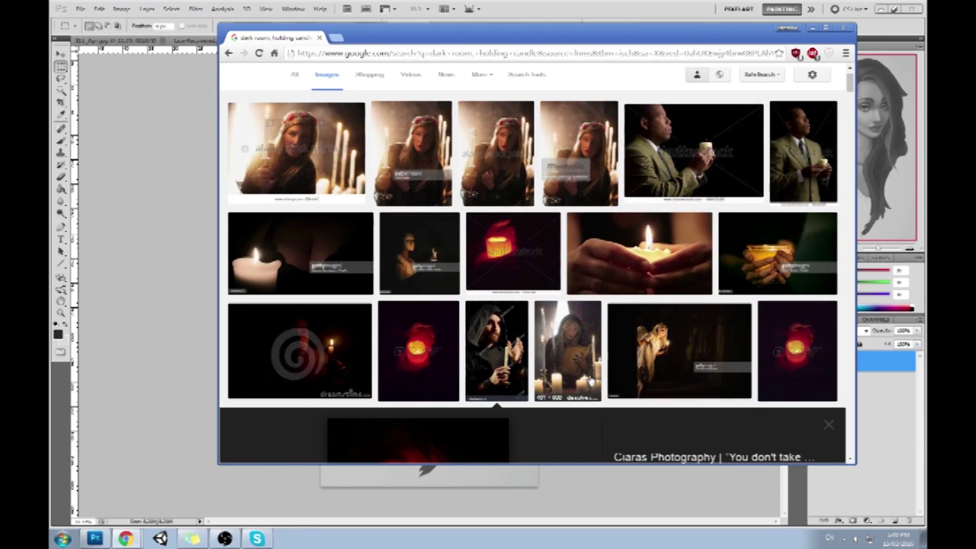
{"action": "scroll", "coordinate": [593, 370], "scroll_direction": "down", "scroll_amount": 3}
{"action": "scroll", "coordinate": [578, 327], "scroll_direction": "down", "scroll_amount": 1}
{"action": "scroll", "coordinate": [579, 320], "scroll_direction": "down", "scroll_amount": 5}
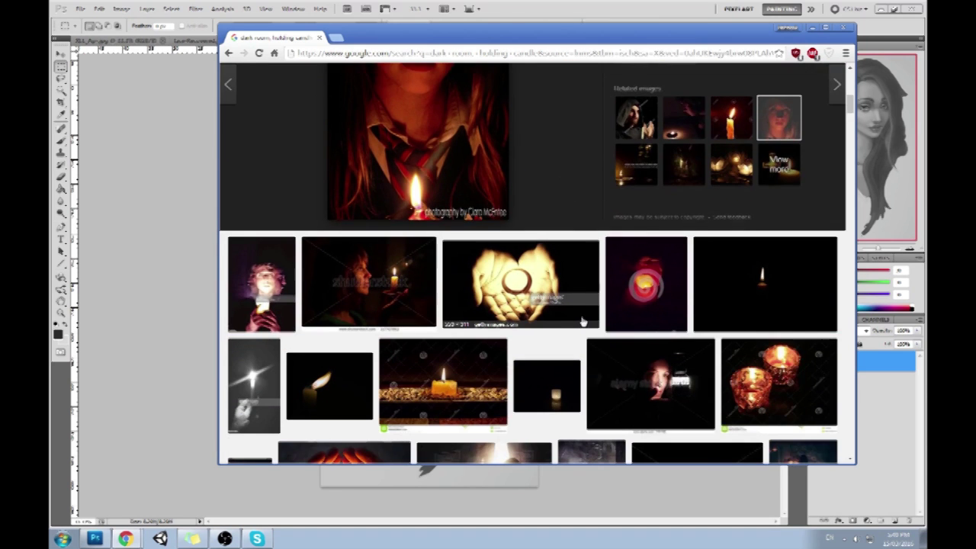
{"action": "scroll", "coordinate": [583, 321], "scroll_direction": "down", "scroll_amount": 2}
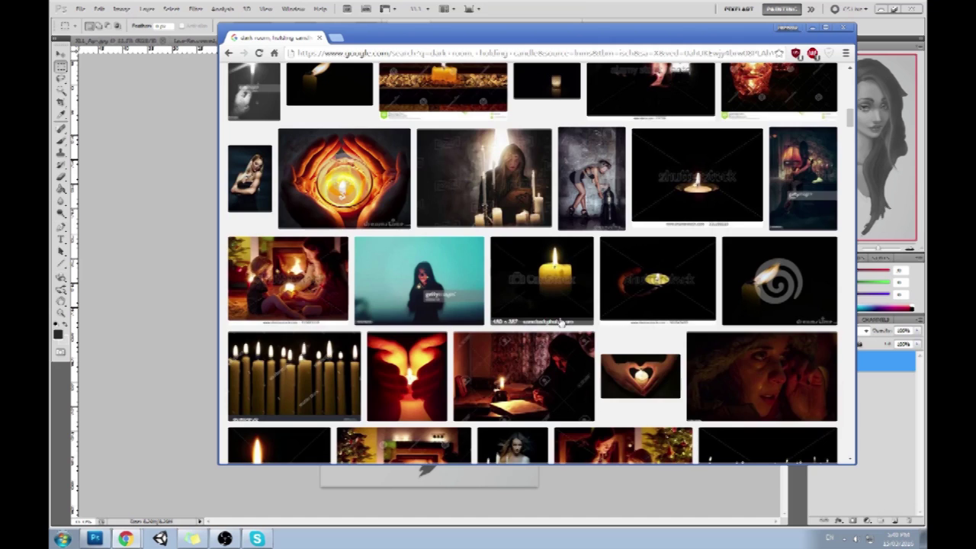
{"action": "scroll", "coordinate": [580, 320], "scroll_direction": "up", "scroll_amount": 8}
{"action": "scroll", "coordinate": [560, 321], "scroll_direction": "up", "scroll_amount": 3}
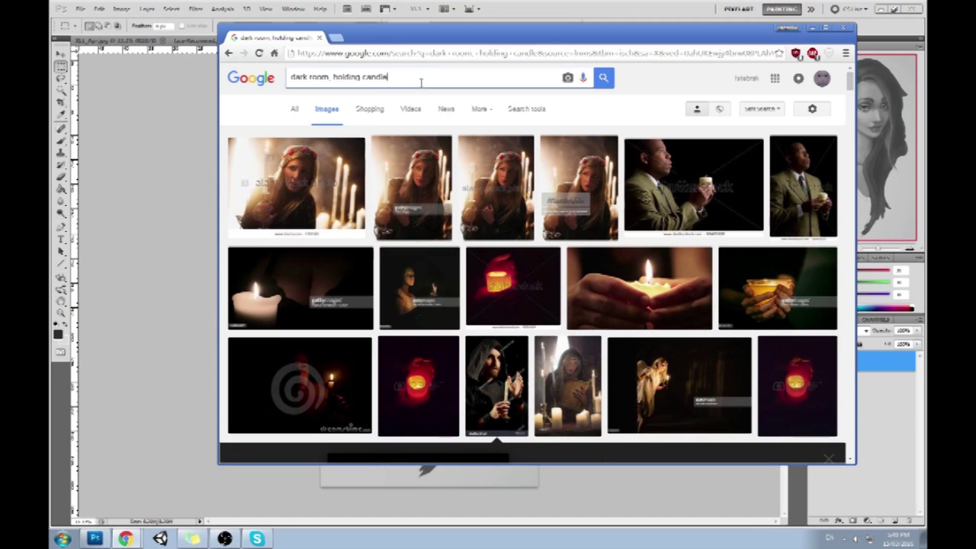
Search Google Images for "greyscale portraits".
{"action": "left_click_drag", "start_coordinate": [420, 80], "coordinate": [233, 86]}
{"action": "type", "text": "grayscale portr"}
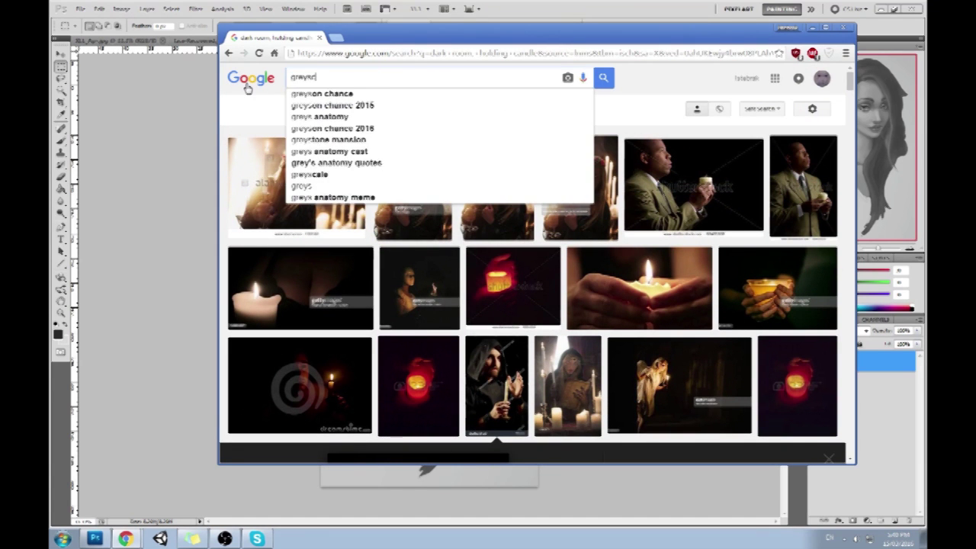
{"action": "type", "text": "aits"}
{"action": "key", "text": "Return"}
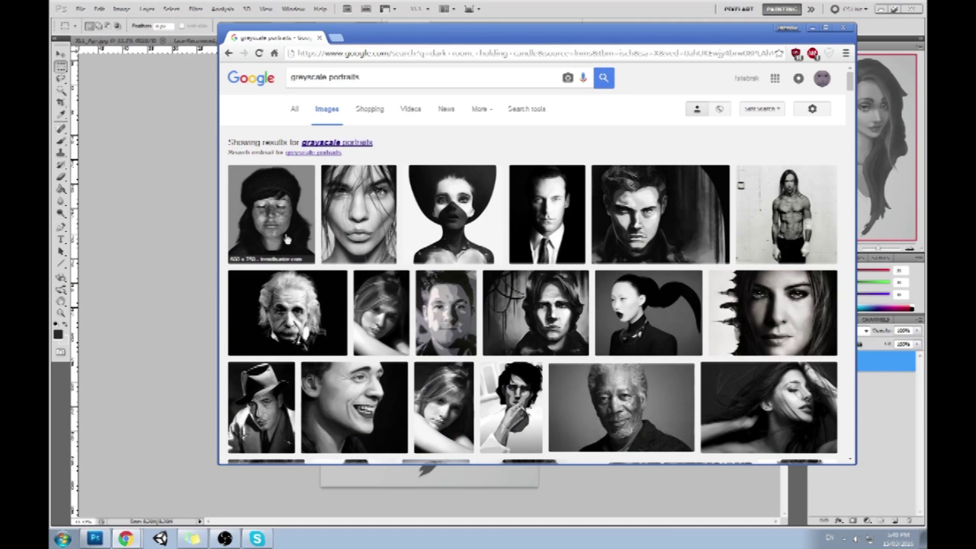
Examine the enlarged black-and-white portraits of the freckled woman, the wet-haired woman and the long-haired woman for their value contrast.
{"action": "left_click", "coordinate": [305, 202]}
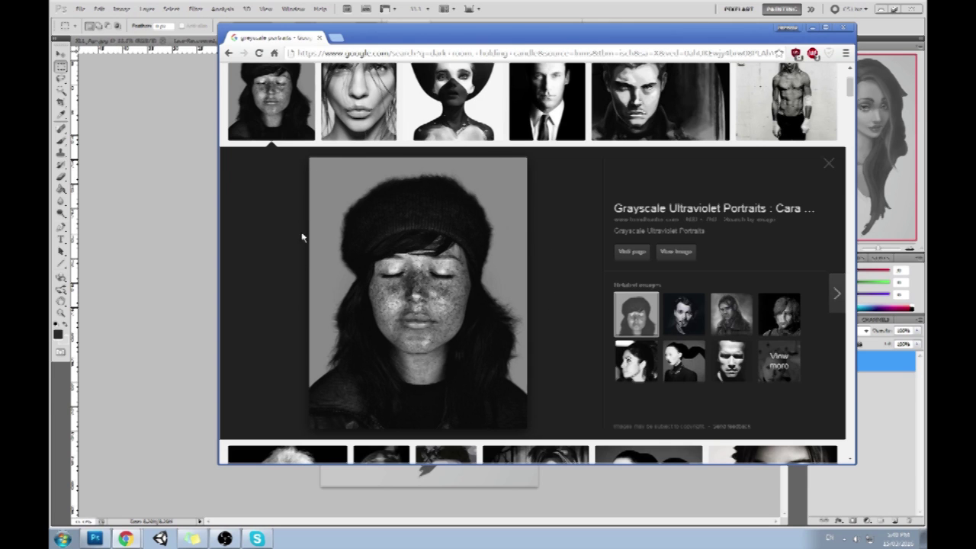
{"action": "scroll", "coordinate": [503, 236], "scroll_direction": "up", "scroll_amount": 1}
{"action": "left_click", "coordinate": [356, 124]}
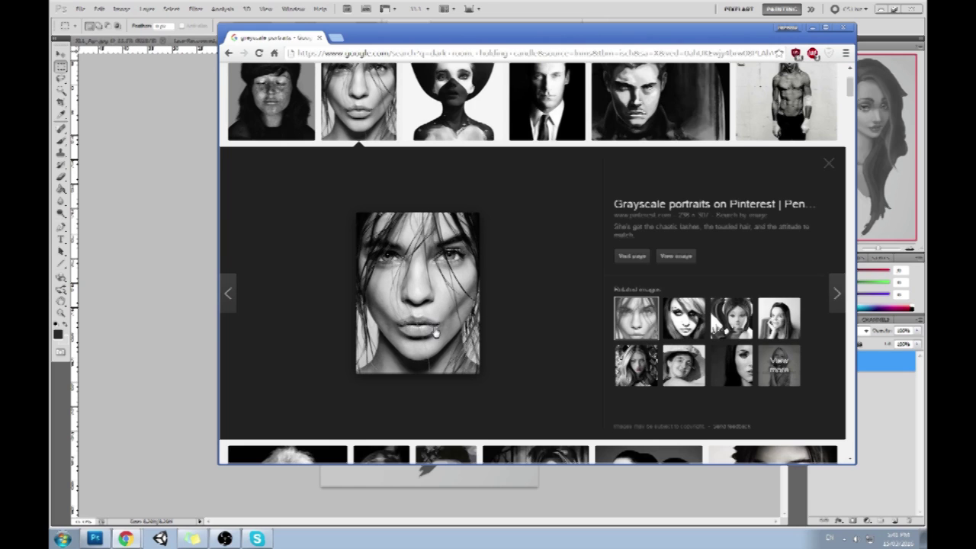
{"action": "left_click", "coordinate": [632, 375]}
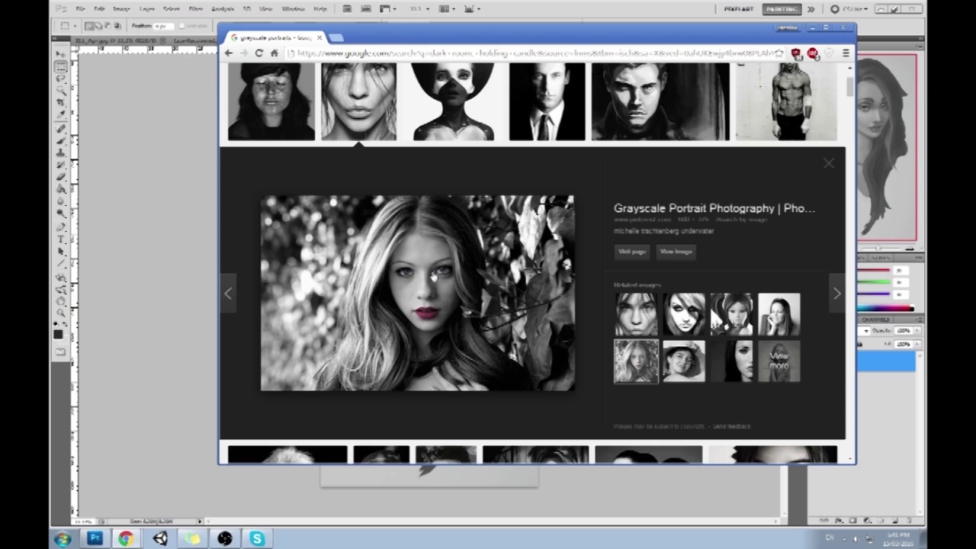
{"action": "left_click", "coordinate": [379, 103]}
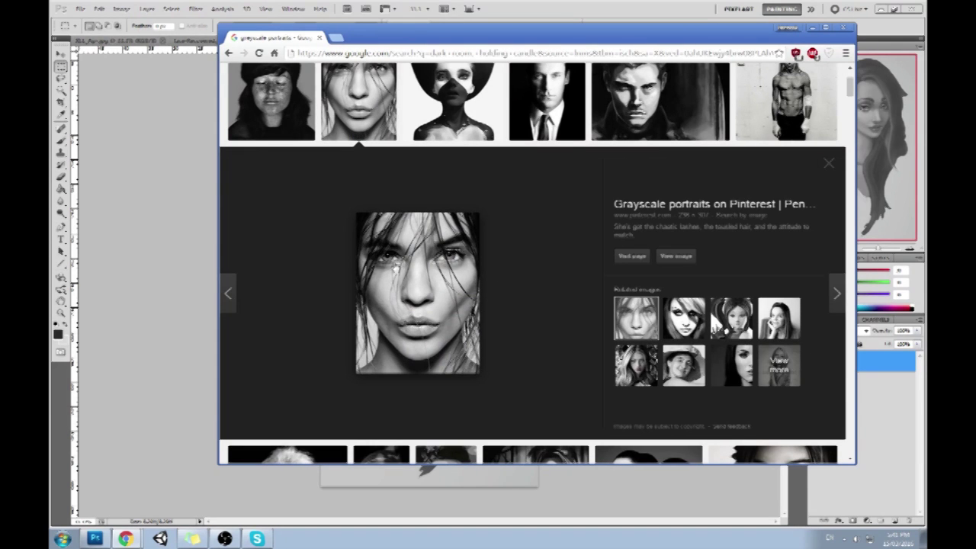
Examine further grayscale portraits, enlarging the woman with the long black ponytail and the curly-haired woman, for background and value contrast.
{"action": "scroll", "coordinate": [433, 236], "scroll_direction": "up", "scroll_amount": 2}
{"action": "scroll", "coordinate": [542, 266], "scroll_direction": "down", "scroll_amount": 4}
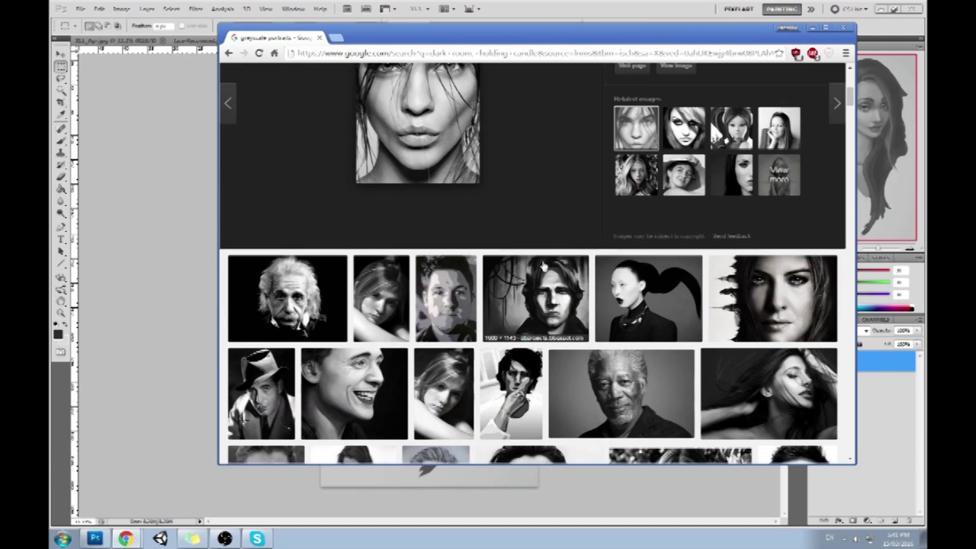
{"action": "scroll", "coordinate": [544, 265], "scroll_direction": "down", "scroll_amount": 3}
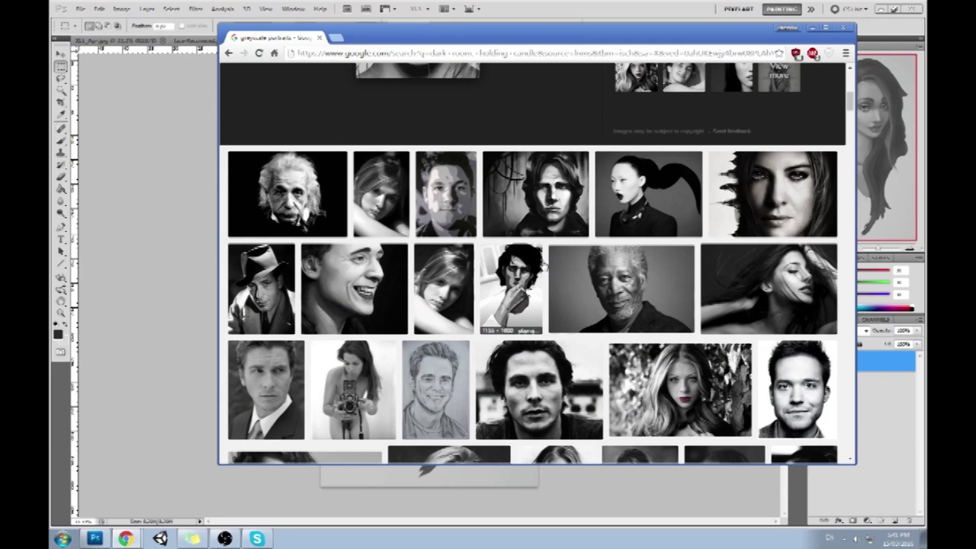
{"action": "left_click", "coordinate": [635, 181]}
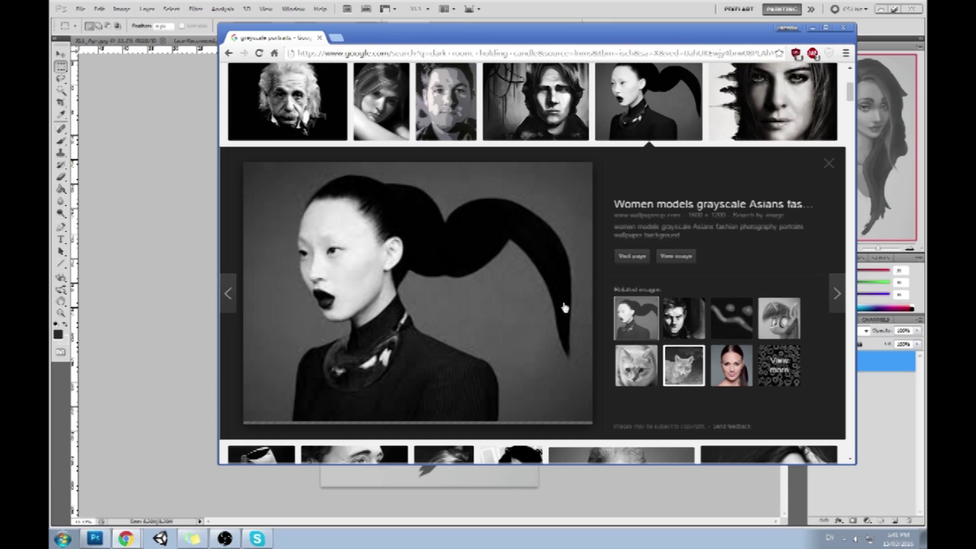
{"action": "left_click", "coordinate": [830, 163]}
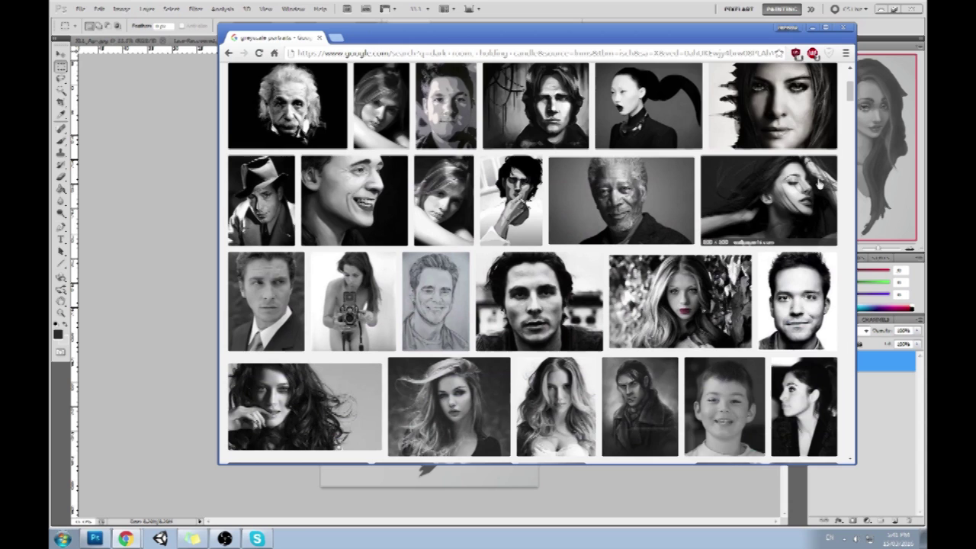
{"action": "scroll", "coordinate": [707, 261], "scroll_direction": "down", "scroll_amount": 3}
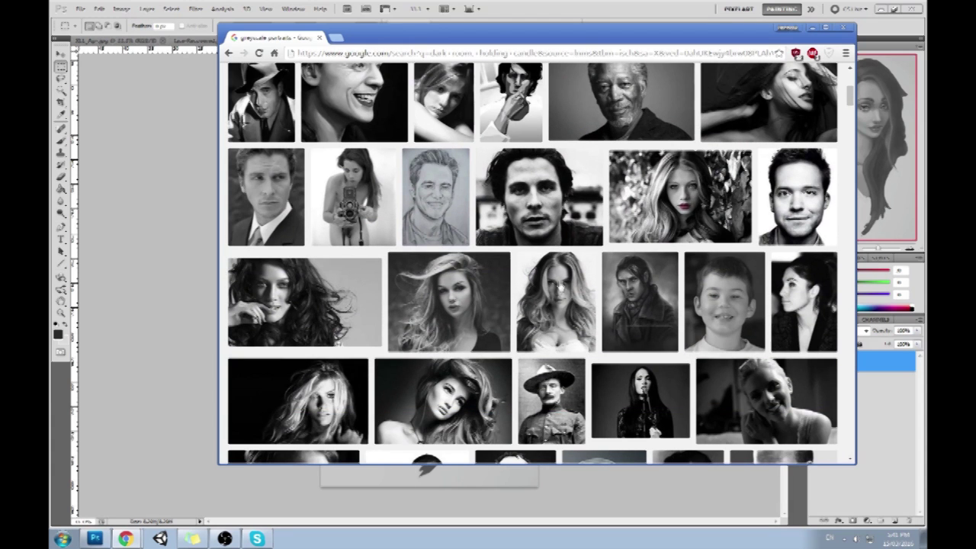
{"action": "left_click", "coordinate": [305, 302]}
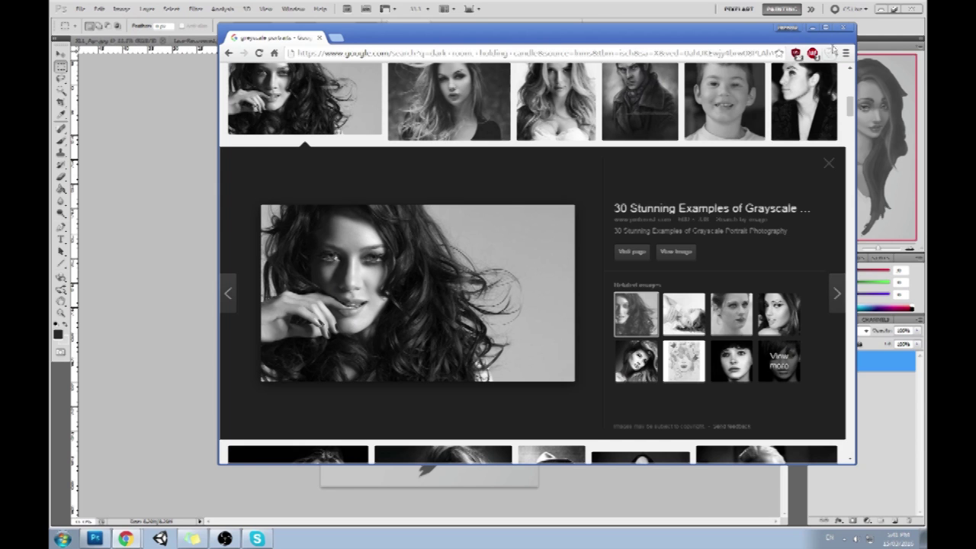
Switch back to Photoshop and compare the original state of Study.jpg with its latest desaturated state through the history.
{"action": "left_click", "coordinate": [811, 27]}
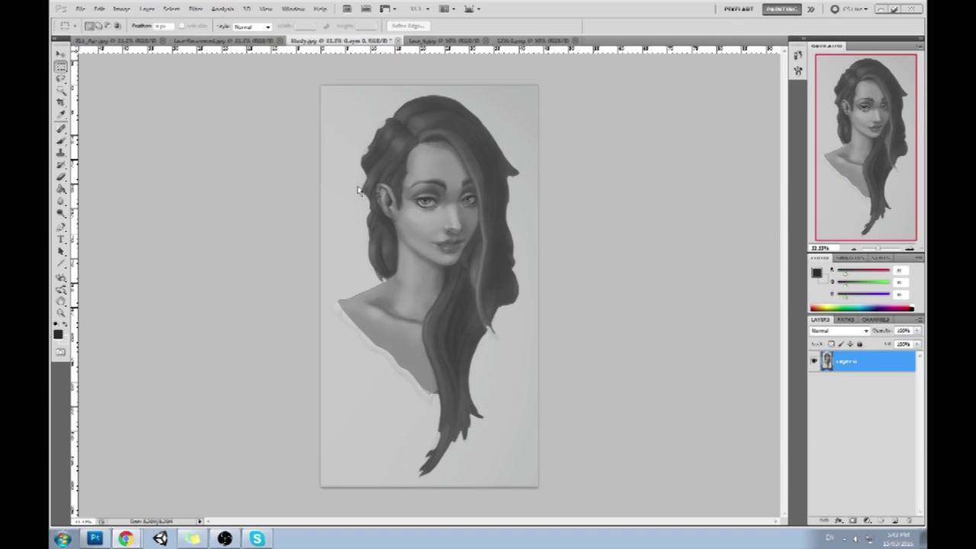
{"action": "left_click", "coordinate": [798, 55]}
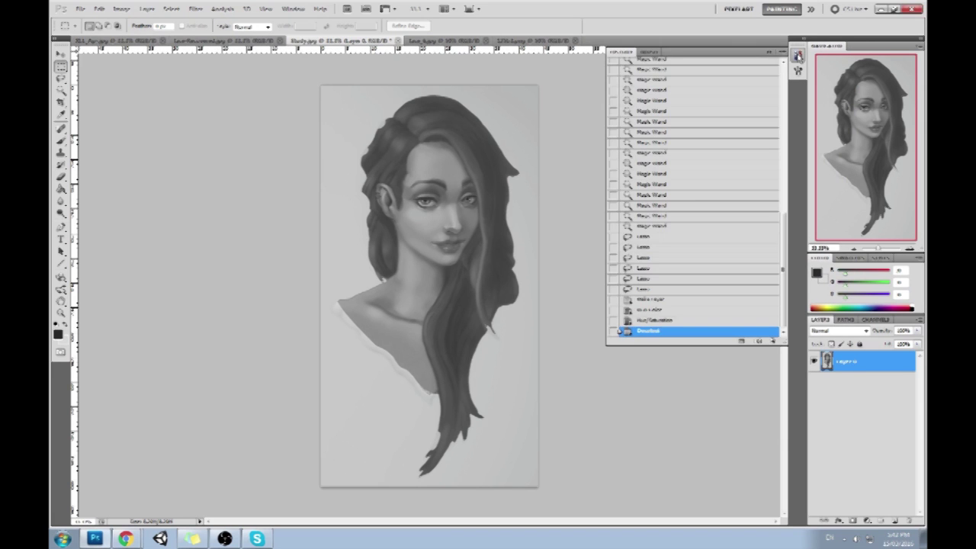
{"action": "scroll", "coordinate": [763, 141], "scroll_direction": "up", "scroll_amount": 10}
{"action": "scroll", "coordinate": [763, 140], "scroll_direction": "up", "scroll_amount": 3}
{"action": "left_click", "coordinate": [745, 65]}
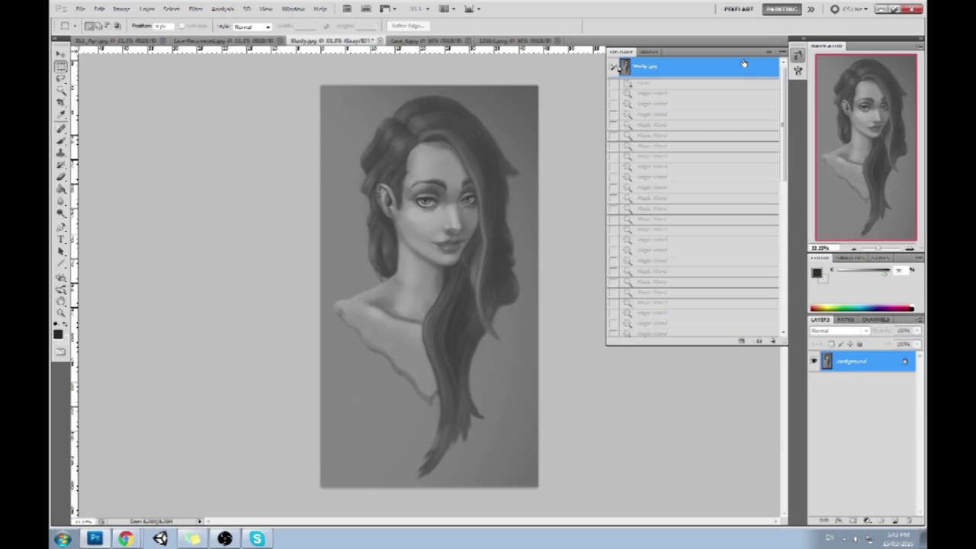
{"action": "left_click_drag", "start_coordinate": [784, 90], "coordinate": [784, 243]}
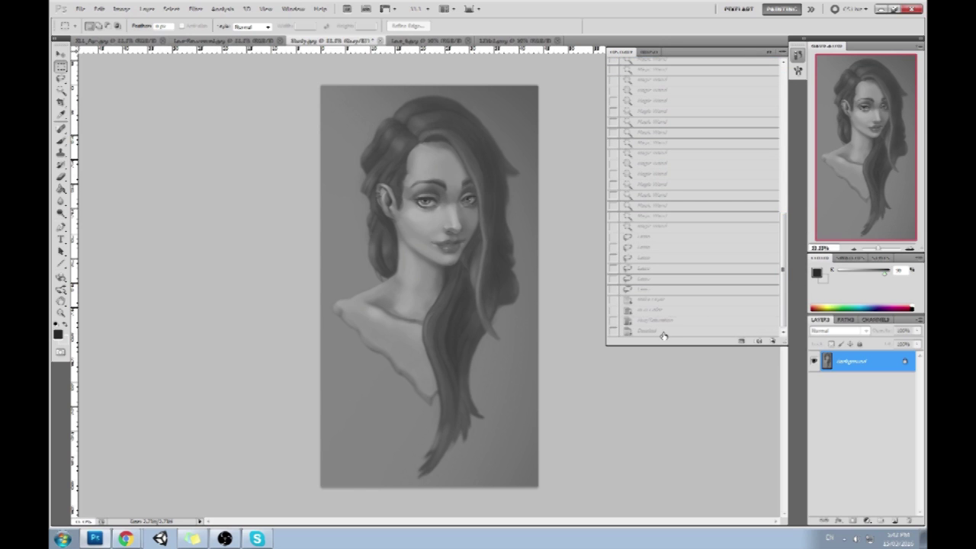
{"action": "left_click", "coordinate": [664, 334]}
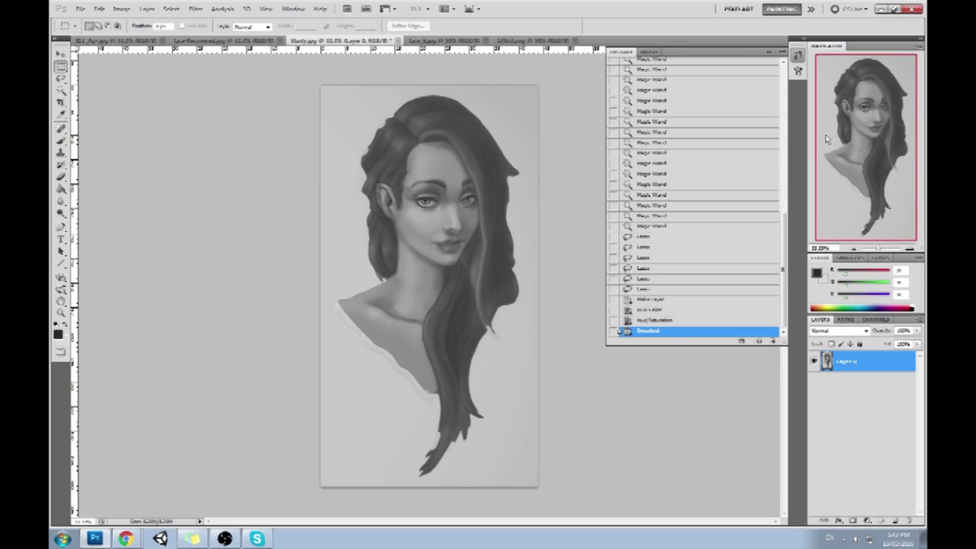
{"action": "left_click", "coordinate": [772, 52]}
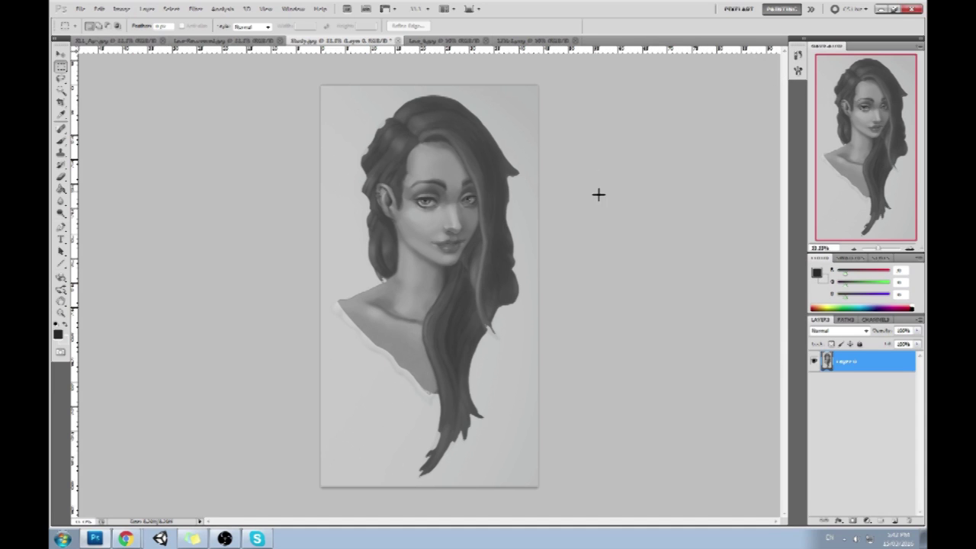
Sample the grey values around the eyes, cheeks and forehead of the long-haired portrait with the Brush tool.
{"action": "key", "text": "b"}
{"action": "left_click", "coordinate": [425, 221], "text": "alt"}
{"action": "key", "text": "3"}
{"action": "left_click", "coordinate": [469, 209]}
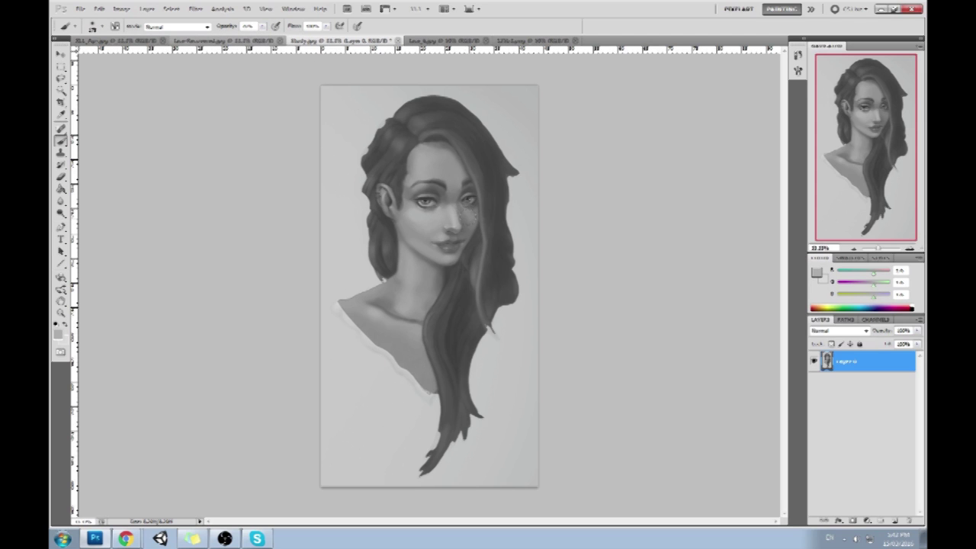
{"action": "left_click", "coordinate": [467, 217]}
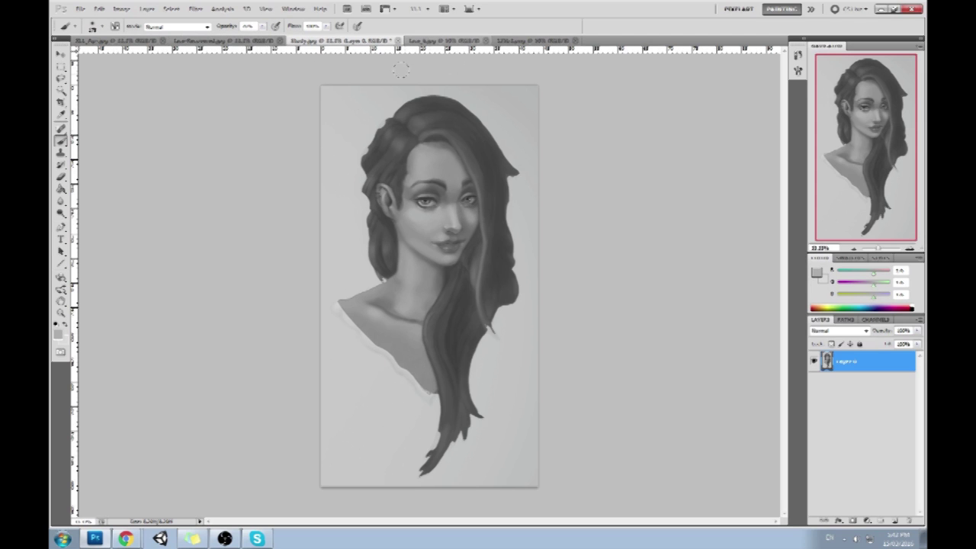
{"action": "left_click", "coordinate": [472, 216], "text": "alt"}
{"action": "left_click", "coordinate": [466, 216], "text": "alt"}
{"action": "left_click", "coordinate": [473, 212], "text": "alt"}
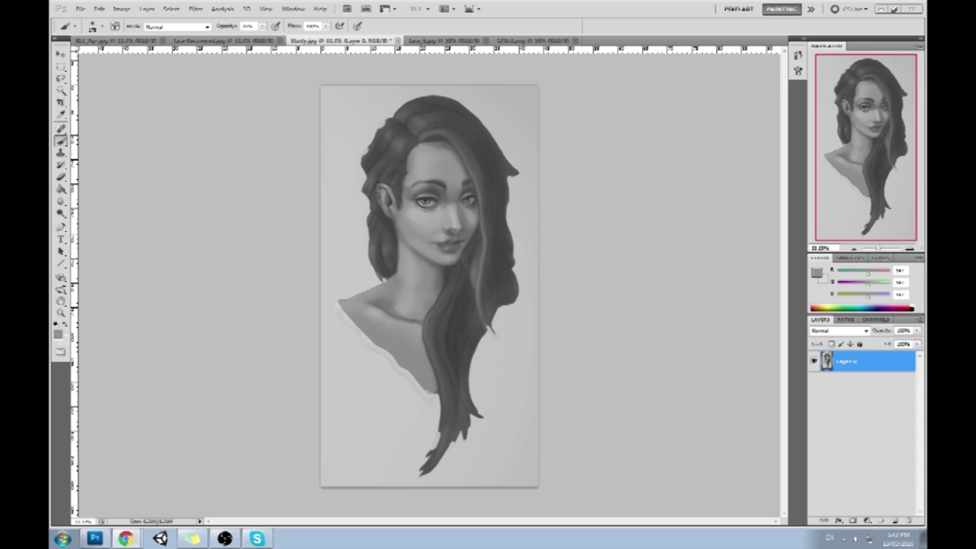
{"action": "left_click", "coordinate": [429, 166]}
{"action": "left_click", "coordinate": [424, 161], "text": "alt"}
{"action": "left_click", "coordinate": [424, 206], "text": "alt"}
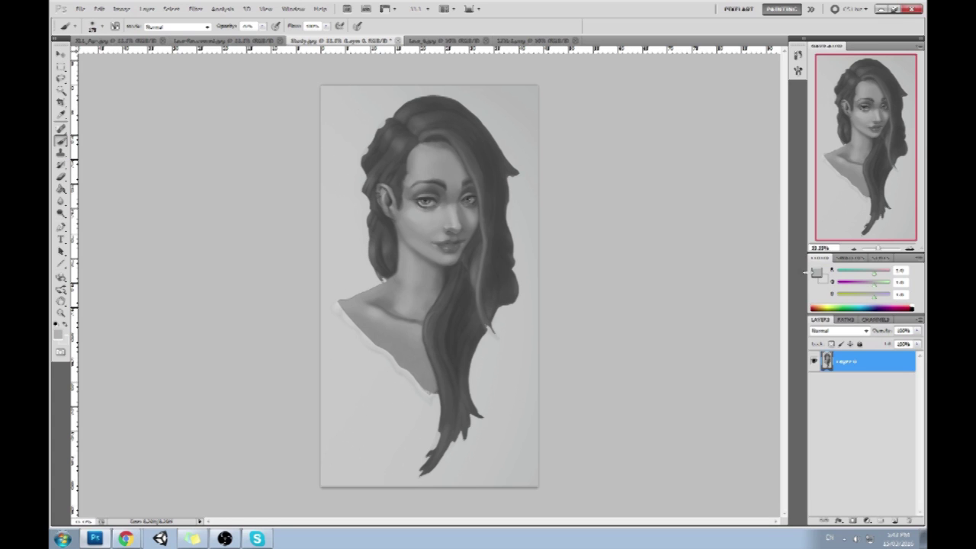
Set the brush colour to red and try marking the background beside the hair, undoing the trial strokes.
{"action": "left_click", "coordinate": [813, 272]}
{"action": "left_click_drag", "start_coordinate": [708, 252], "coordinate": [725, 226]}
{"action": "key", "text": "Return"}
{"action": "mouse_move", "coordinate": [546, 87]}
{"action": "left_mouse_down"}
{"action": "mouse_move", "coordinate": [309, 77]}
{"action": "mouse_move", "coordinate": [315, 460]}
{"action": "mouse_move", "coordinate": [347, 476]}
{"action": "mouse_move", "coordinate": [534, 173]}
{"action": "left_mouse_up"}
{"action": "left_click_drag", "start_coordinate": [529, 227], "coordinate": [530, 318]}
{"action": "key", "text": "ctrl+alt+z"}
{"action": "key", "text": "ctrl+alt+z"}
{"action": "key", "text": "ctrl+alt+z"}
Paint a red box in perspective around the long-haired woman, with diagonals from the canvas corners, and dot the surrounding space.
{"action": "left_click_drag", "start_coordinate": [536, 90], "coordinate": [506, 108]}
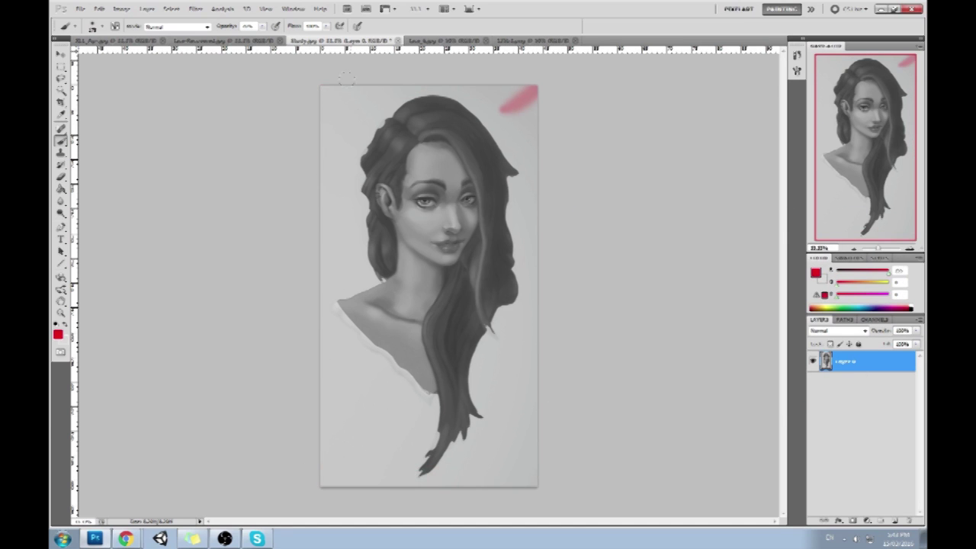
{"action": "left_click_drag", "start_coordinate": [322, 86], "coordinate": [358, 116]}
{"action": "left_click_drag", "start_coordinate": [370, 439], "coordinate": [323, 485]}
{"action": "mouse_move", "coordinate": [537, 485]}
{"action": "left_mouse_down"}
{"action": "mouse_move", "coordinate": [493, 433]}
{"action": "mouse_move", "coordinate": [499, 106]}
{"action": "mouse_move", "coordinate": [356, 107]}
{"action": "mouse_move", "coordinate": [361, 441]}
{"action": "mouse_move", "coordinate": [528, 441]}
{"action": "left_mouse_up"}
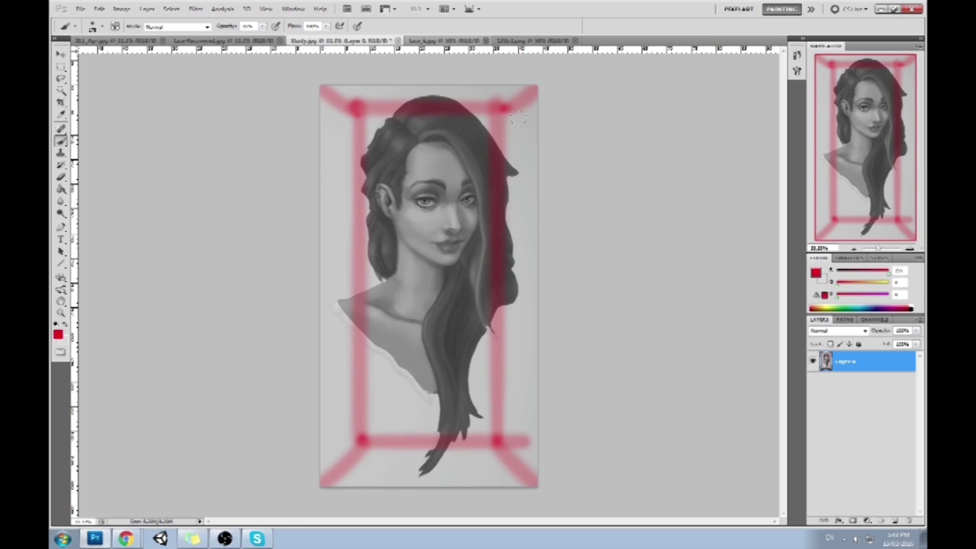
{"action": "left_click", "coordinate": [353, 150]}
{"action": "left_click", "coordinate": [386, 395]}
{"action": "left_click", "coordinate": [395, 473]}
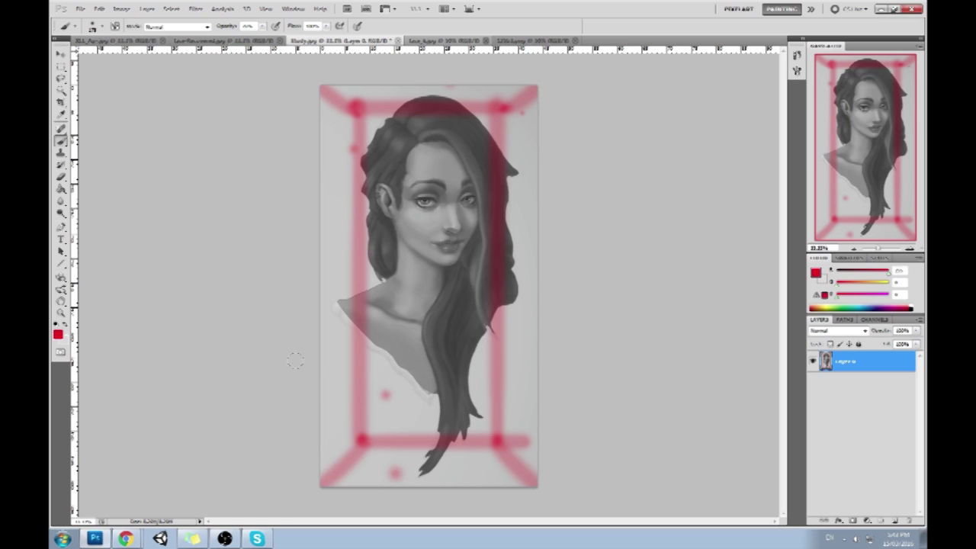
{"action": "left_click", "coordinate": [528, 337]}
Undo all the red box lines and dots painted over the long-haired portrait.
{"action": "key", "text": "ctrl+alt+z"}
{"action": "key", "text": "ctrl+alt+z"}
{"action": "key", "text": "ctrl+alt+z"}
{"action": "key", "text": "ctrl+alt+z"}
{"action": "key", "text": "ctrl+alt+z"}
{"action": "key", "text": "ctrl+alt+z"}
{"action": "key", "text": "ctrl+alt+z"}
{"action": "key", "text": "ctrl+alt+z"}
{"action": "key", "text": "ctrl+alt+z"}
{"action": "key", "text": "ctrl+alt+z"}
{"action": "key", "text": "ctrl+alt+z"}
{"action": "key", "text": "ctrl+alt+z"}
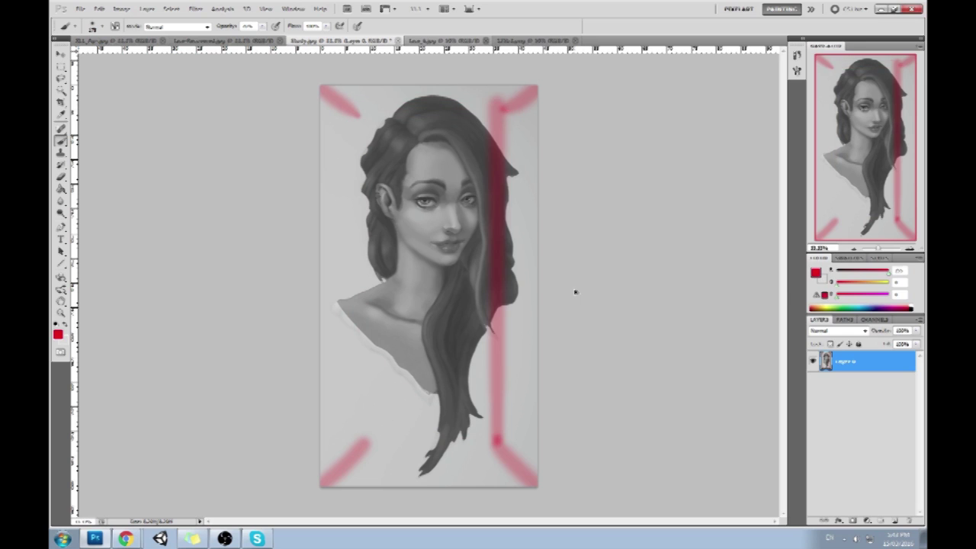
{"action": "key", "text": "ctrl+alt+z"}
{"action": "key", "text": "ctrl+alt+z"}
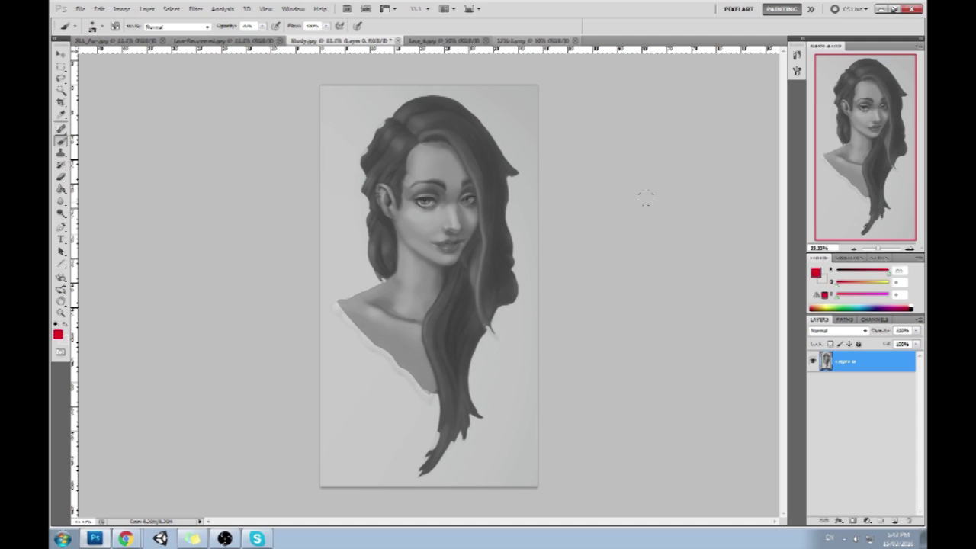
Flatten the long-haired portrait and close its document, Study.jpg.
{"action": "right_click", "coordinate": [856, 363]}
{"action": "left_click", "coordinate": [854, 352]}
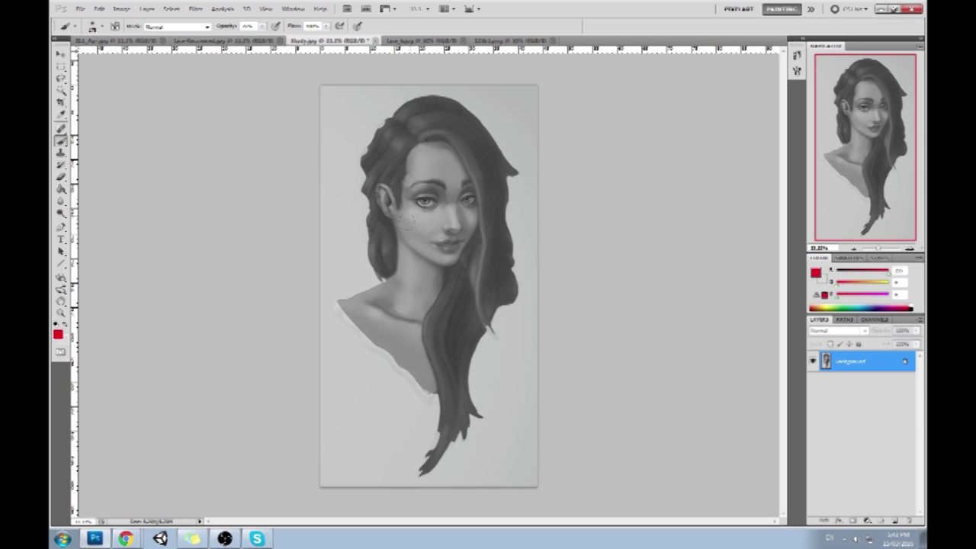
{"action": "left_click", "coordinate": [375, 40]}
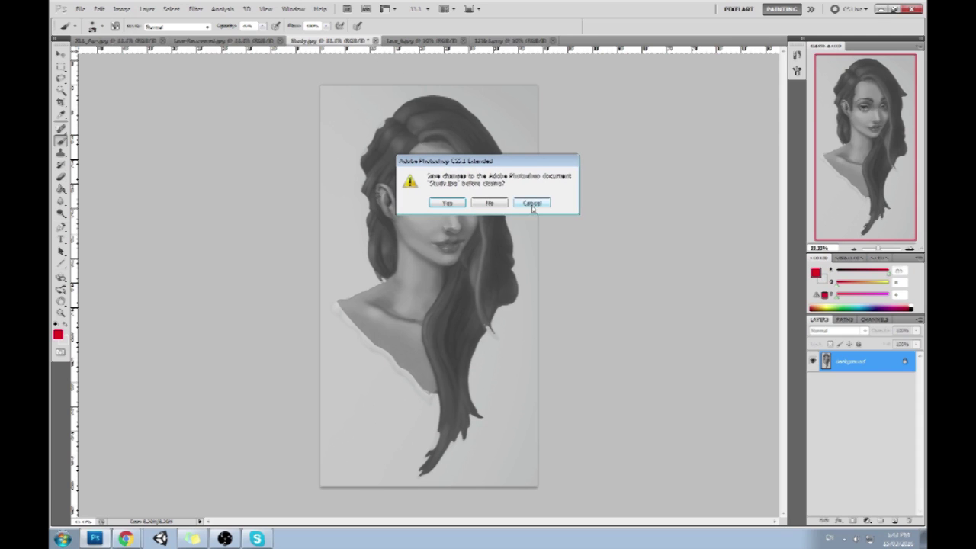
{"action": "key", "text": "Escape"}
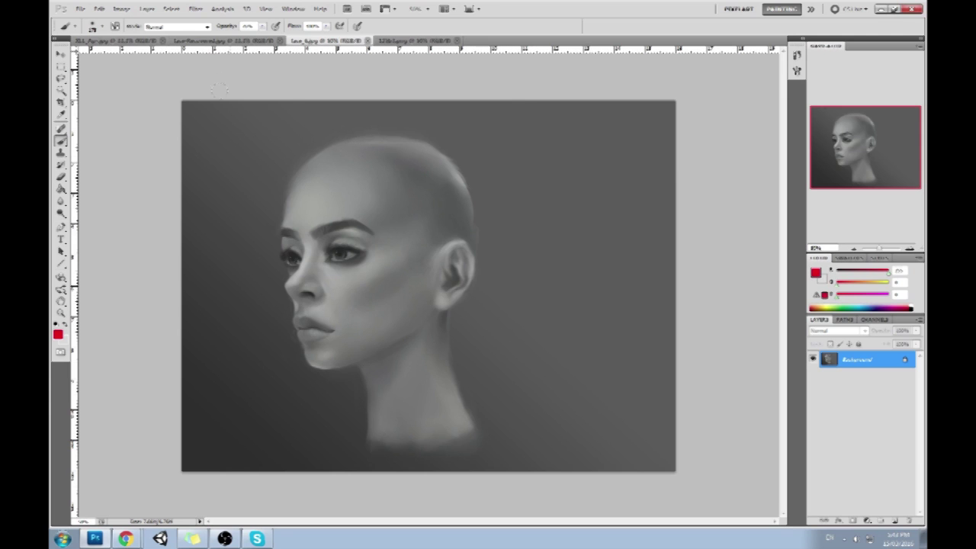
Try red marks on the bald head portrait, two diagonal light-direction strokes and one under the nose, undoing them all.
{"action": "left_click_drag", "start_coordinate": [218, 89], "coordinate": [437, 204]}
{"action": "left_click_drag", "start_coordinate": [184, 152], "coordinate": [239, 286]}
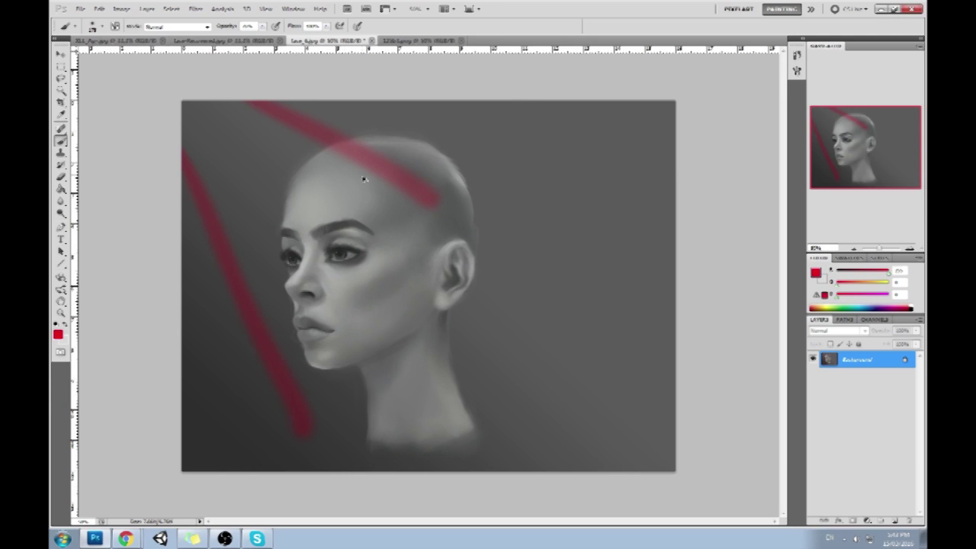
{"action": "key", "text": "ctrl+alt+z"}
{"action": "key", "text": "ctrl+alt+z"}
{"action": "left_click_drag", "start_coordinate": [318, 303], "coordinate": [307, 305]}
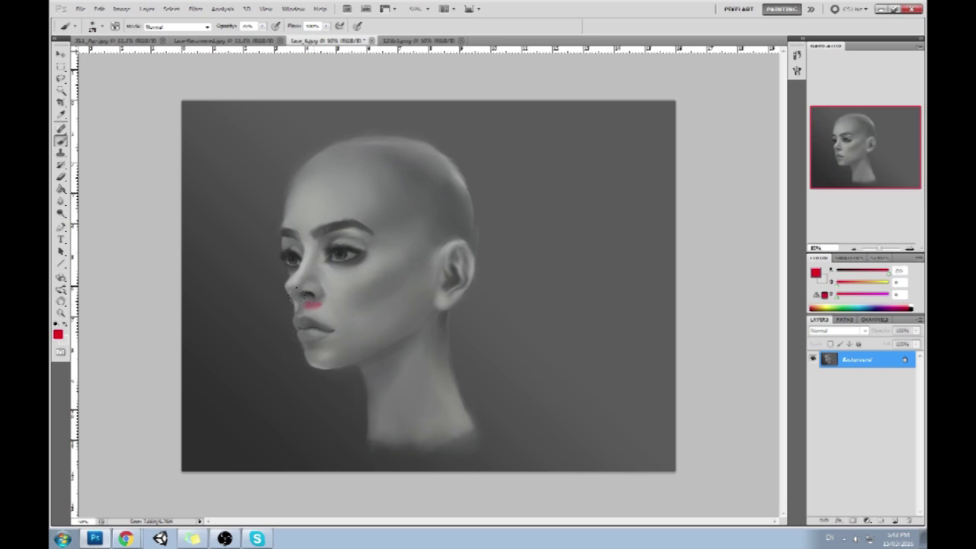
{"action": "key", "text": "ctrl+z"}
Lasso the bald woman's far eye and eyebrow, copy them to a new layer and nudge the copy inward toward the nose.
{"action": "key", "text": "l"}
{"action": "left_click_drag", "start_coordinate": [308, 254], "coordinate": [315, 248]}
{"action": "left_click", "coordinate": [305, 238]}
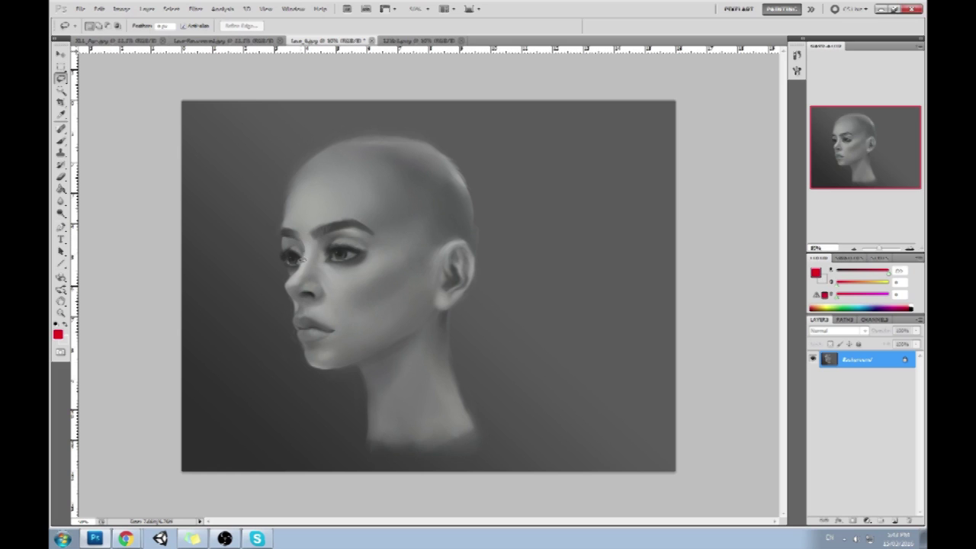
{"action": "mouse_move", "coordinate": [287, 275]}
{"action": "left_mouse_down"}
{"action": "mouse_move", "coordinate": [277, 214]}
{"action": "mouse_move", "coordinate": [322, 237]}
{"action": "left_mouse_up"}
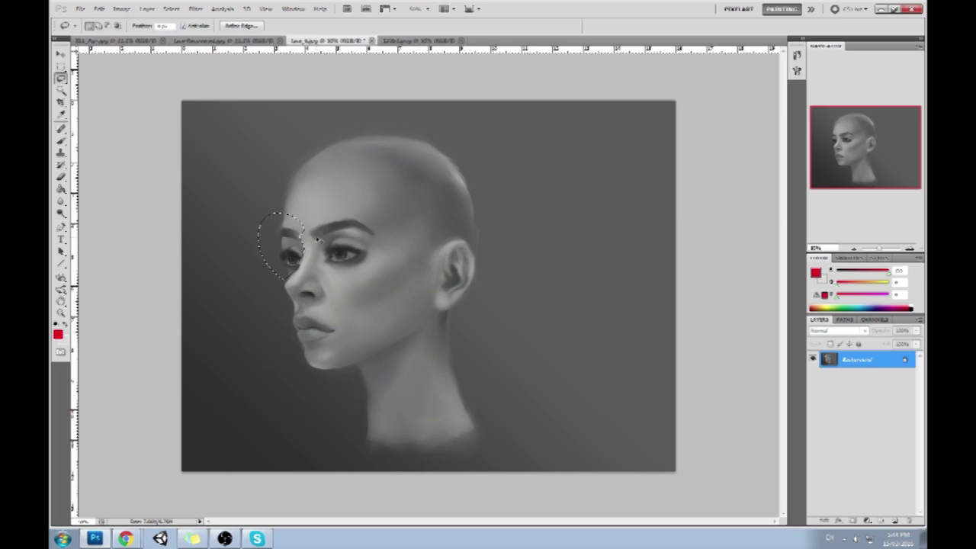
{"action": "key", "text": "ctrl+j"}
{"action": "key", "text": "v"}
{"action": "key", "text": "Right"}
{"action": "key", "text": "Right"}
Erase the rough edges of the shifted eye layer, compare it with the original placement and merge it into the Background.
{"action": "key", "text": "b"}
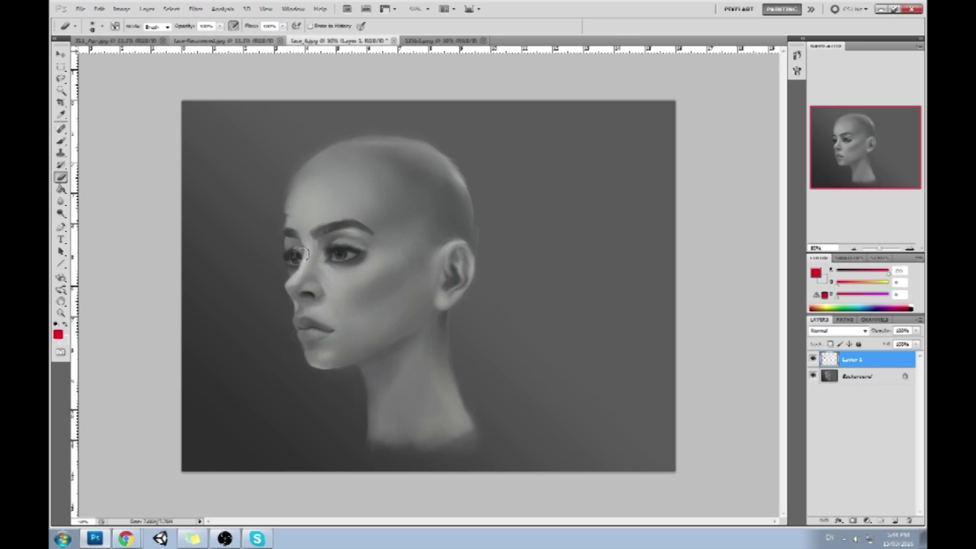
{"action": "key", "text": "v"}
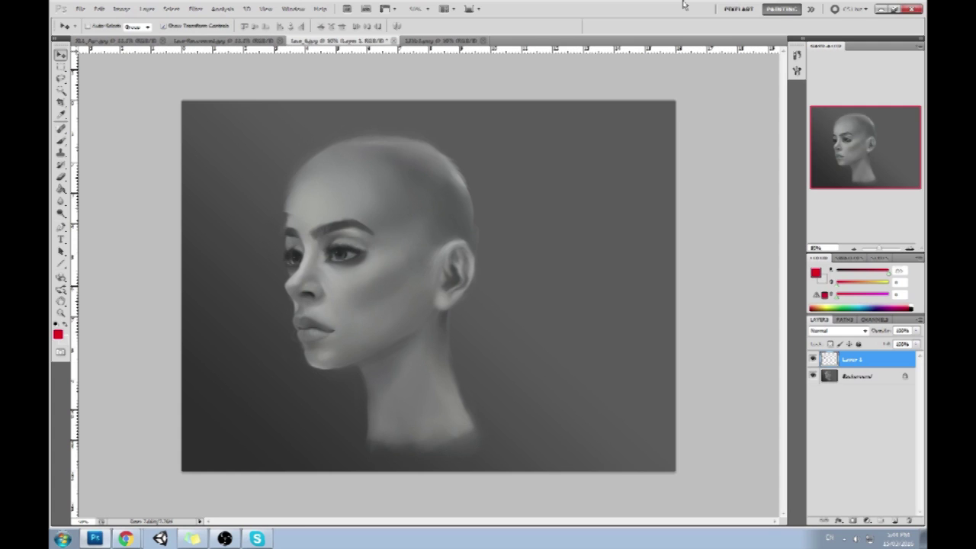
{"action": "key", "text": "b"}
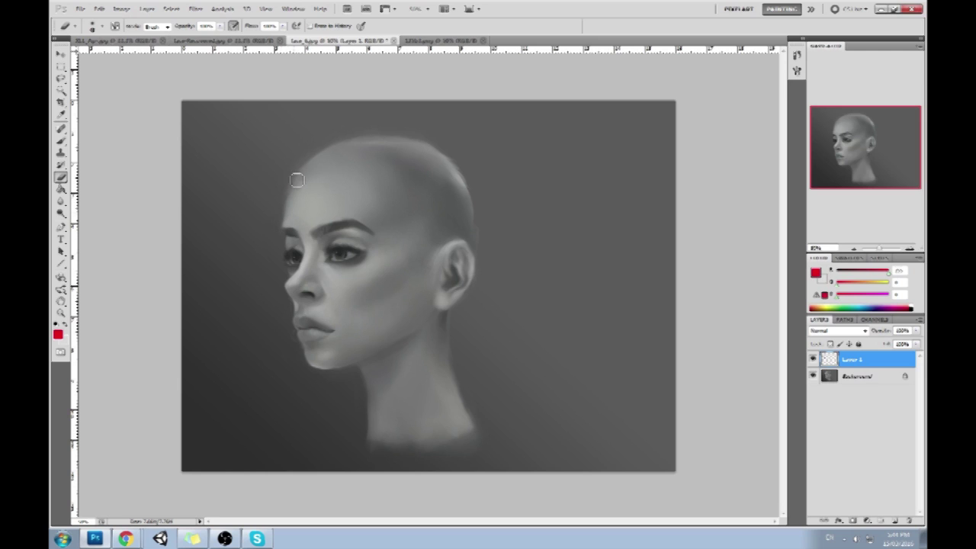
{"action": "left_click", "coordinate": [812, 359]}
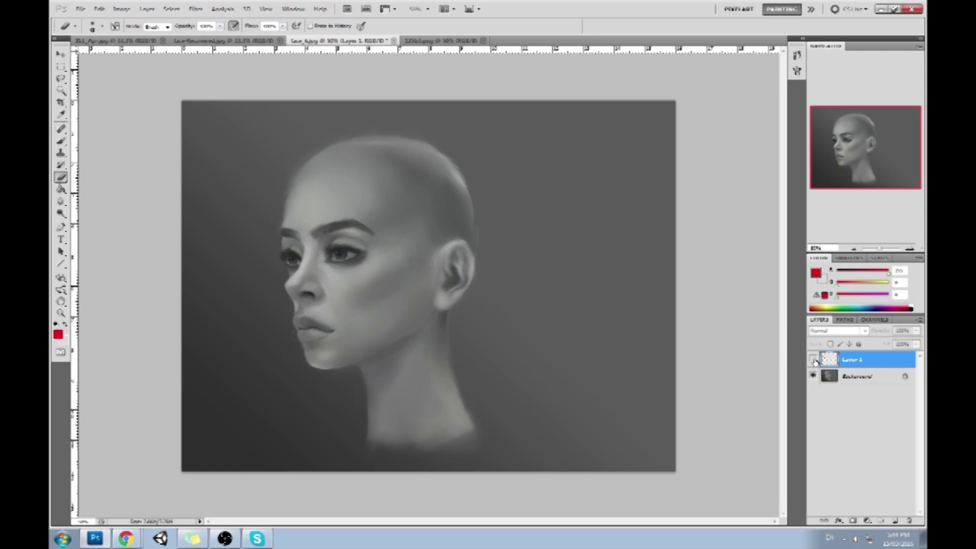
{"action": "left_click", "coordinate": [813, 360]}
{"action": "right_click", "coordinate": [868, 361]}
{"action": "left_click", "coordinate": [865, 331]}
Paint sampled background grey along the bald woman's forehead contour using a smaller brush and adjusted opacity.
{"action": "key", "text": "b"}
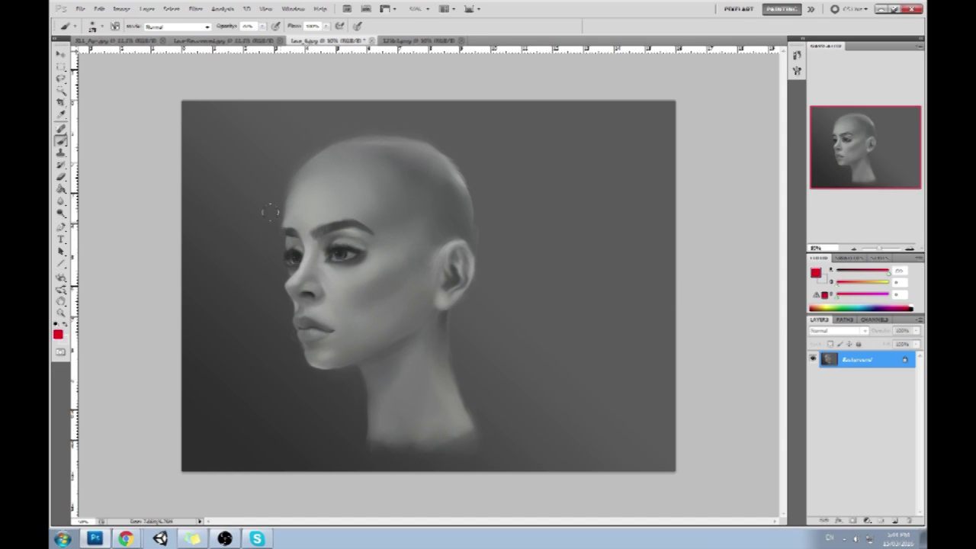
{"action": "left_click", "coordinate": [270, 206], "text": "alt"}
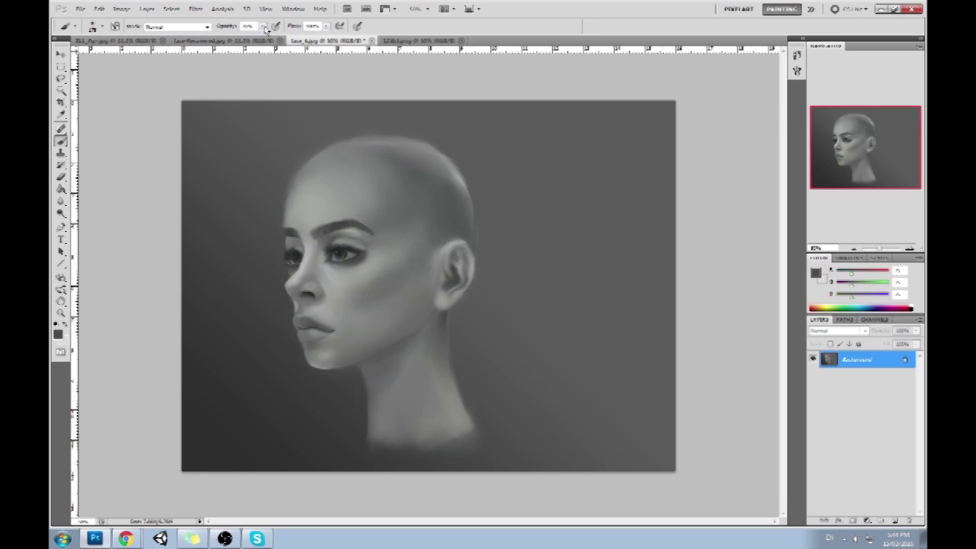
{"action": "left_click_drag", "start_coordinate": [262, 26], "coordinate": [274, 38]}
{"action": "key", "text": "bracketleft"}
{"action": "key", "text": "bracketleft"}
{"action": "left_click_drag", "start_coordinate": [277, 230], "coordinate": [286, 170]}
{"action": "left_click_drag", "start_coordinate": [325, 135], "coordinate": [275, 199]}
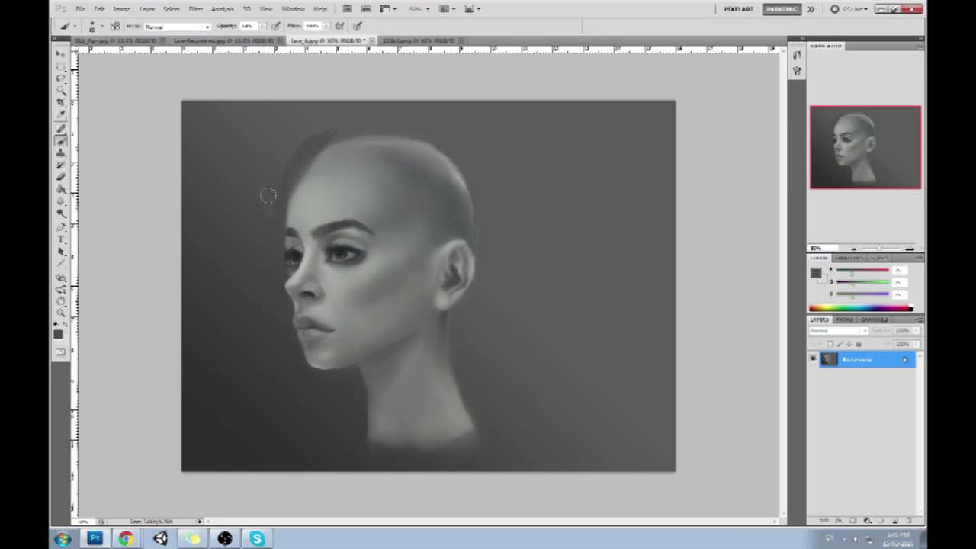
Undo the last contour strokes and repaint the forehead and face edge with freshly sampled tones.
{"action": "key", "text": "ctrl+alt+z"}
{"action": "key", "text": "ctrl+alt+z"}
{"action": "left_click", "coordinate": [335, 121], "text": "alt"}
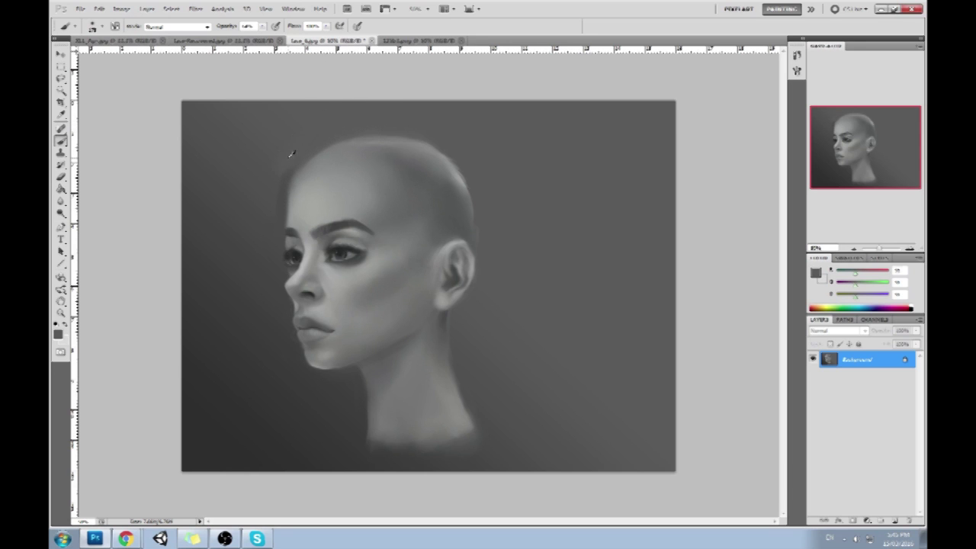
{"action": "left_click", "coordinate": [255, 291], "text": "alt"}
{"action": "left_click", "coordinate": [293, 272], "text": "alt"}
{"action": "left_click", "coordinate": [276, 266], "text": "alt"}
Close the bald profile portrait, saving its changes, and switch to the front-facing bald portrait.
{"action": "left_click", "coordinate": [373, 39]}
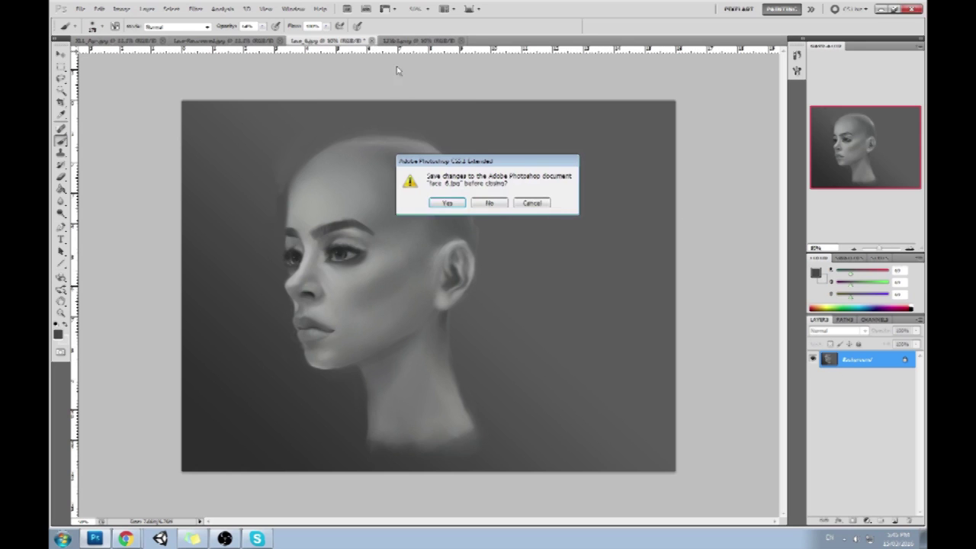
{"action": "left_click", "coordinate": [459, 204]}
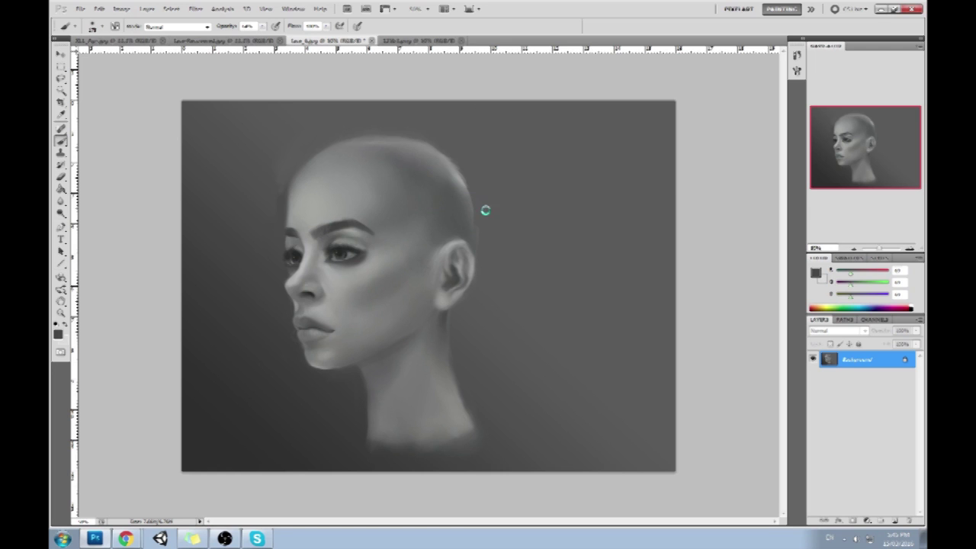
{"action": "left_click", "coordinate": [252, 41]}
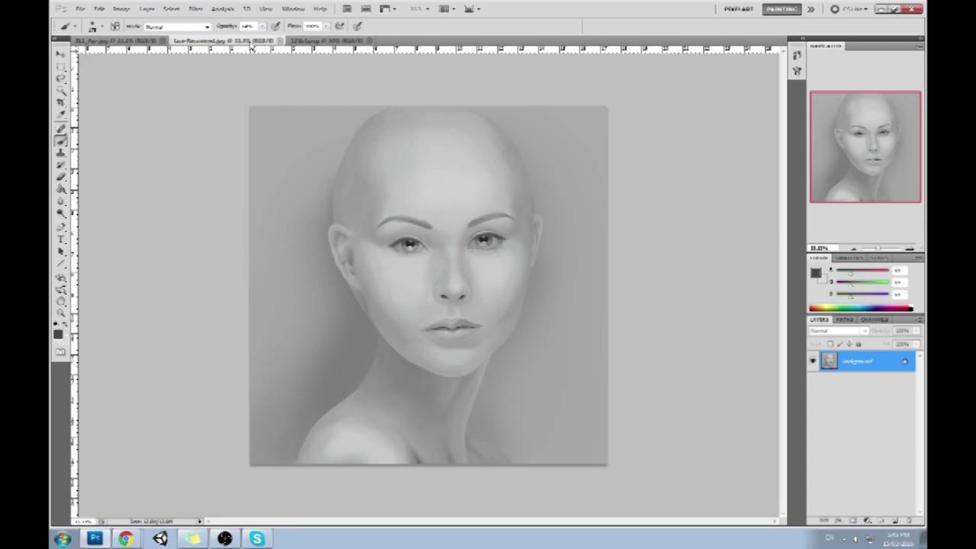
Lasso the viewer's-left eye and eyebrow of the front-facing portrait and copy them to a new layer.
{"action": "key", "text": "l"}
{"action": "mouse_move", "coordinate": [419, 191]}
{"action": "left_mouse_down"}
{"action": "mouse_move", "coordinate": [365, 221]}
{"action": "mouse_move", "coordinate": [436, 269]}
{"action": "mouse_move", "coordinate": [405, 178]}
{"action": "left_mouse_up"}
{"action": "key", "text": "ctrl+j"}
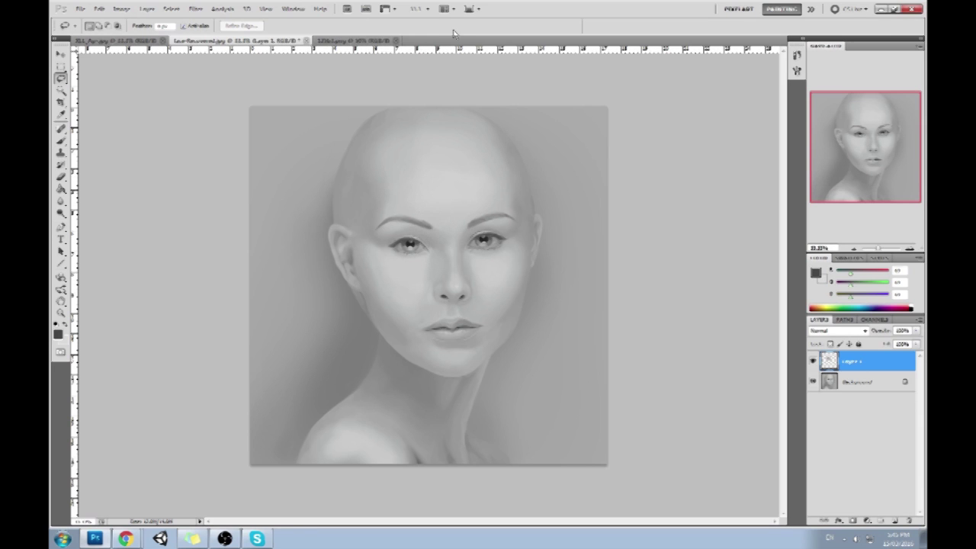
Nudge the copied eye and eyebrow up and inward toward the nose.
{"action": "key", "text": "v"}
{"action": "key", "text": "Up"}
{"action": "key", "text": "Up"}
{"action": "key", "text": "Up"}
{"action": "key", "text": "Up"}
{"action": "key", "text": "Up"}
{"action": "key", "text": "Right"}
{"action": "key", "text": "Right"}
{"action": "key", "text": "Down"}
{"action": "key", "text": "Right"}
{"action": "key", "text": "Up"}
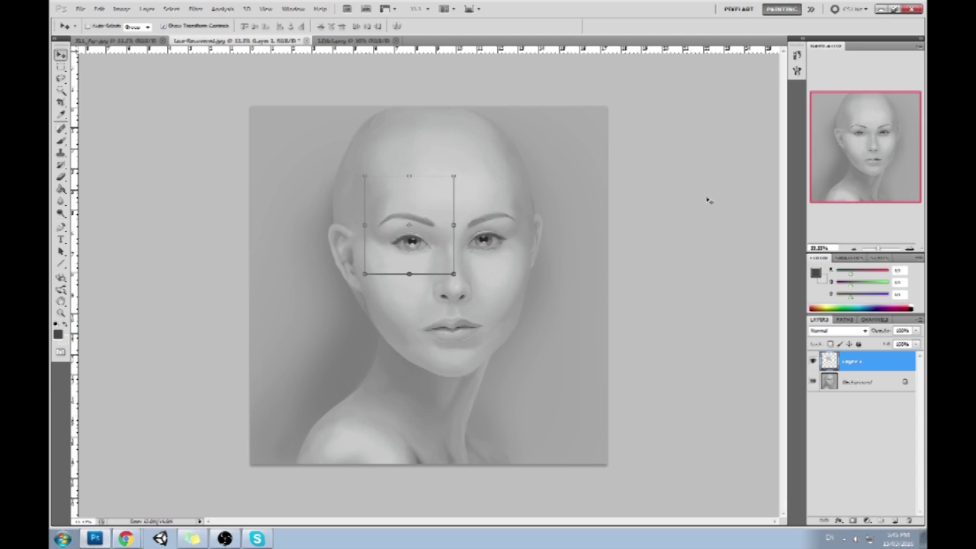
{"action": "key", "text": "Right"}
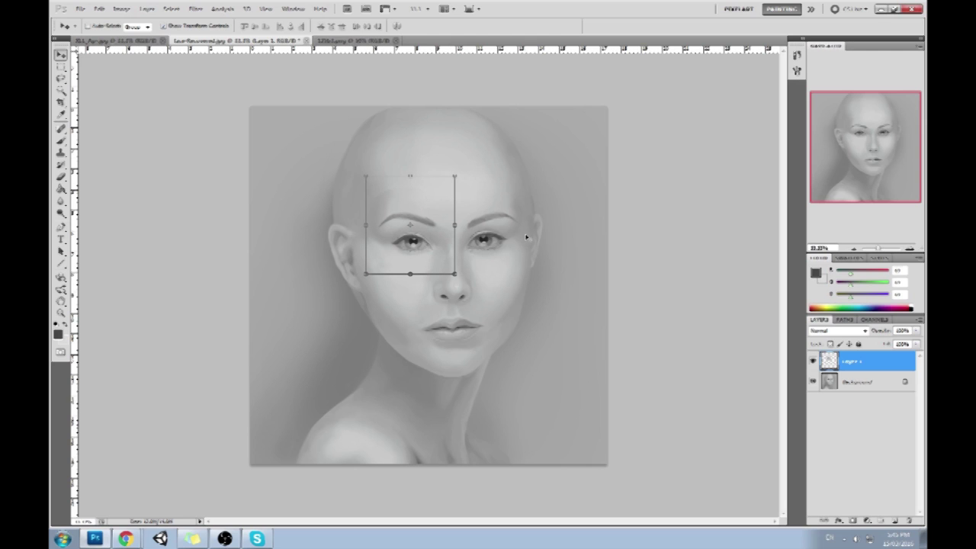
Mirror the canvas and fine-tune the copied eye's height and spacing against the other eye.
{"action": "key", "text": "Up"}
{"action": "key", "text": "Right"}
{"action": "key", "text": "Down"}
{"action": "key", "text": "Down"}
{"action": "key", "text": "Up"}
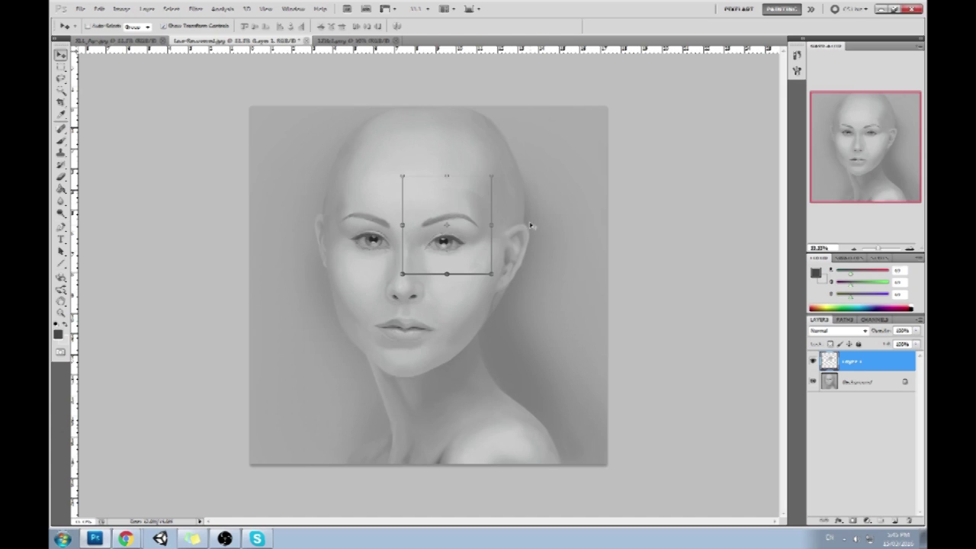
{"action": "key", "text": "b"}
{"action": "key", "text": "v"}
{"action": "key", "text": "Up"}
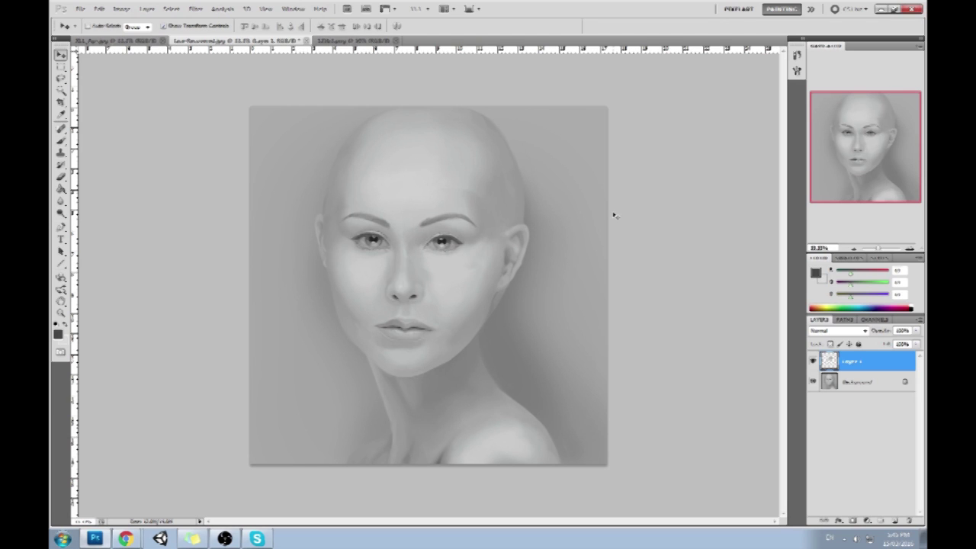
Erase the visible edges of the copied eye layer so it blends into the forehead and cheek.
{"action": "key", "text": "b"}
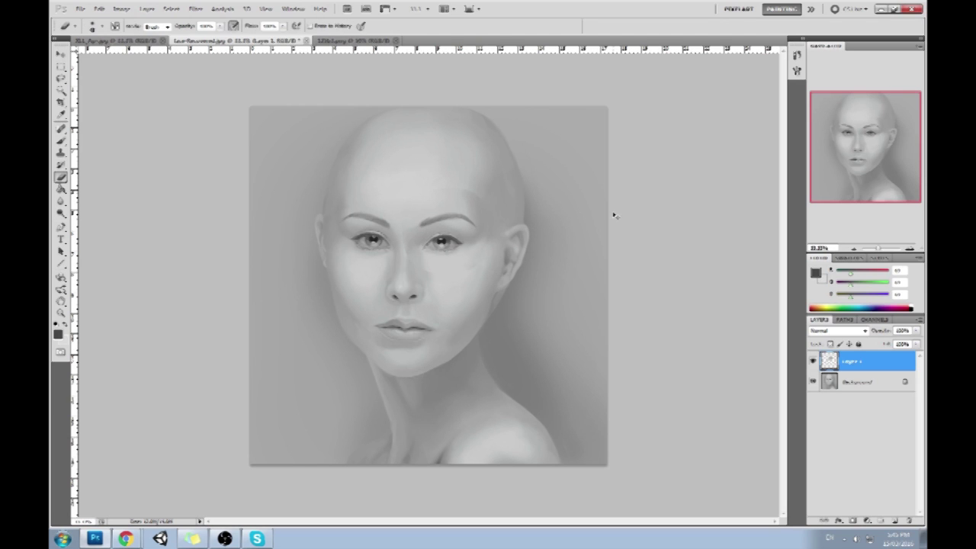
{"action": "key", "text": "m"}
{"action": "right_click", "coordinate": [383, 212]}
{"action": "left_click", "coordinate": [645, 176]}
{"action": "key", "text": "e"}
{"action": "key", "text": "v"}
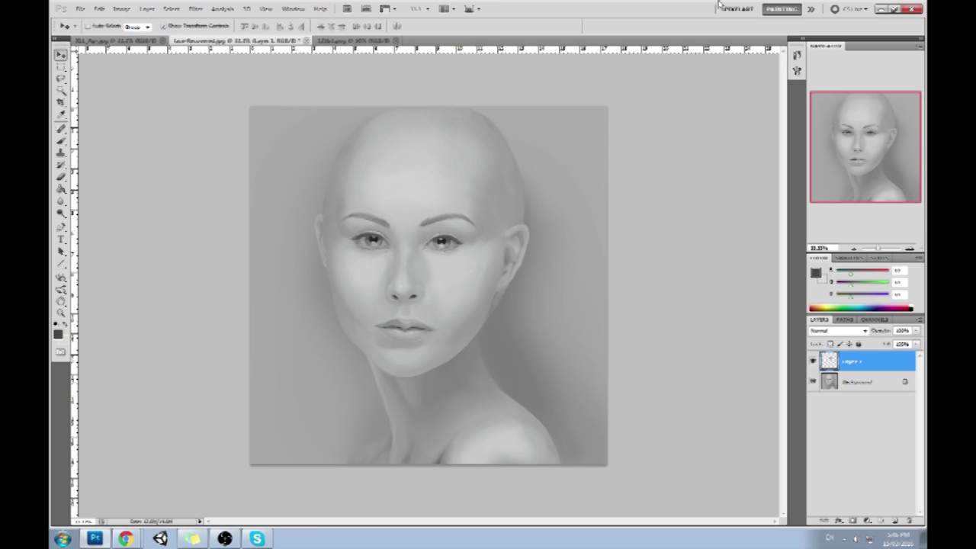
Nudge the blended eye layer slightly down and outward from the nose.
{"action": "key", "text": "Right"}
{"action": "key", "text": "Right"}
{"action": "key", "text": "Down"}
{"action": "key", "text": "Down"}
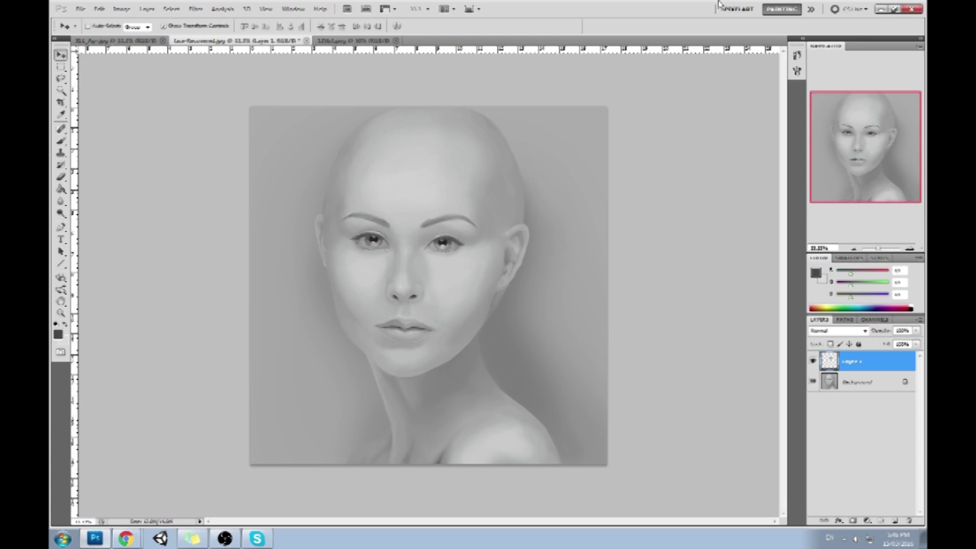
Flip the canvas back to its original orientation and compare the face with and without the eye correction.
{"action": "key", "text": "ctrl+shift+h"}
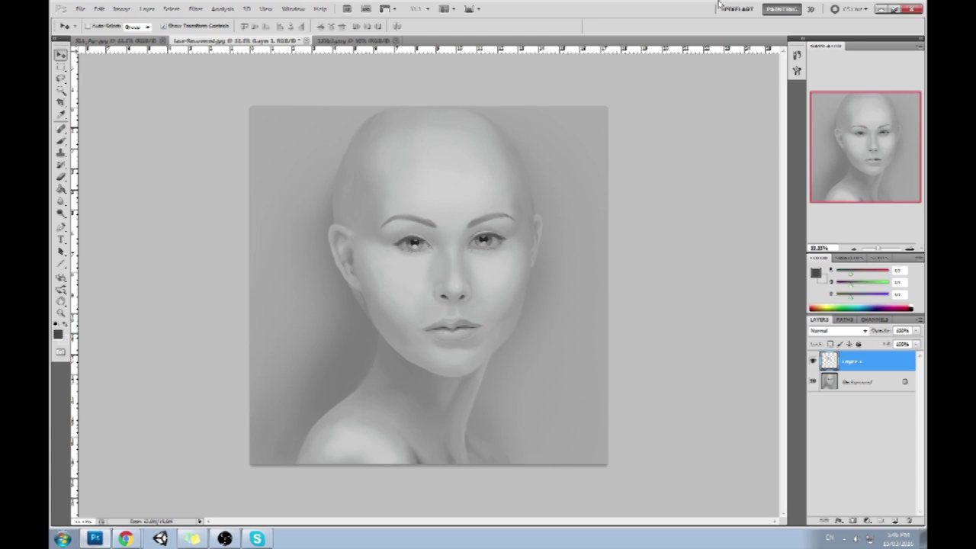
{"action": "left_click", "coordinate": [812, 362]}
{"action": "left_click", "coordinate": [813, 362]}
Add a new layer, choose a red brush colour and try guide strokes down the nose and across the eyes, undoing the rough ones.
{"action": "left_click", "coordinate": [893, 520]}
{"action": "left_click_drag", "start_coordinate": [883, 272], "coordinate": [899, 276]}
{"action": "key", "text": "b"}
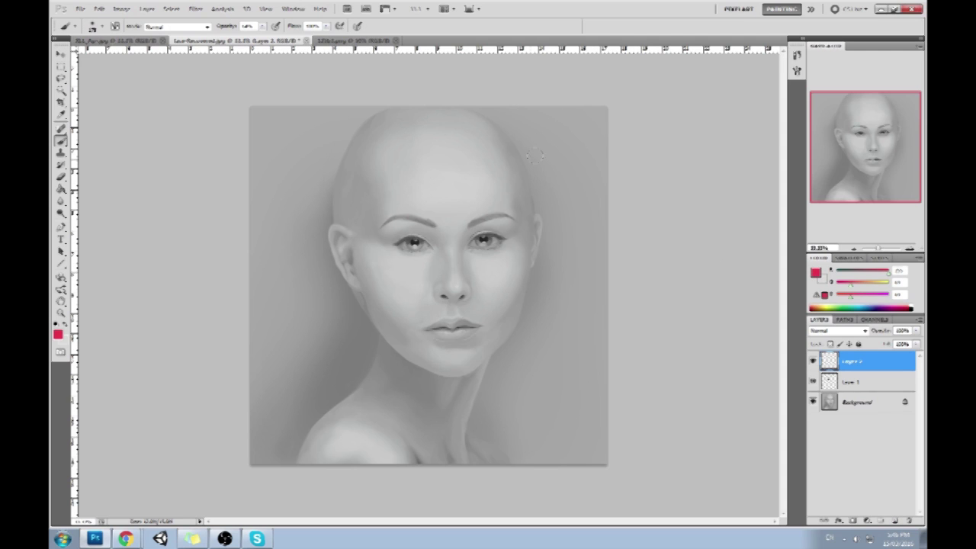
{"action": "left_click_drag", "start_coordinate": [458, 257], "coordinate": [455, 290]}
{"action": "mouse_move", "coordinate": [456, 253]}
{"action": "left_mouse_down"}
{"action": "mouse_move", "coordinate": [453, 230]}
{"action": "mouse_move", "coordinate": [382, 221]}
{"action": "left_mouse_up"}
{"action": "key", "text": "ctrl+z"}
{"action": "key", "text": "ctrl+z"}
{"action": "key", "text": "ctrl+z"}
Draw a red centre line down the face from the top of the forehead through the nose and lips to the chin.
{"action": "left_click_drag", "start_coordinate": [455, 246], "coordinate": [457, 220]}
{"action": "left_click", "coordinate": [449, 153], "text": "shift"}
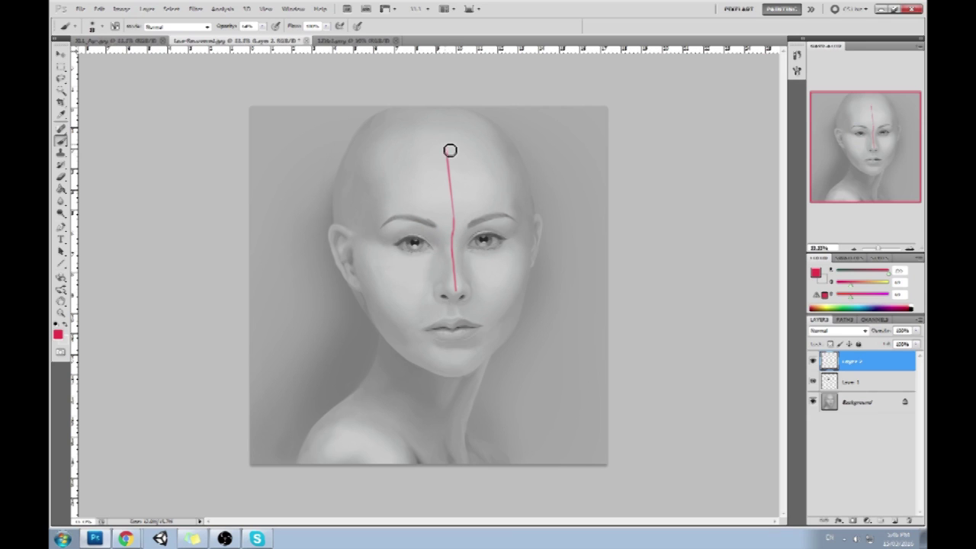
{"action": "left_click", "coordinate": [439, 111], "text": "shift"}
{"action": "left_click", "coordinate": [456, 298], "text": "shift"}
{"action": "key", "text": "ctrl+z"}
{"action": "mouse_move", "coordinate": [459, 304]}
{"action": "left_mouse_down"}
{"action": "mouse_move", "coordinate": [463, 347]}
{"action": "mouse_move", "coordinate": [417, 338]}
{"action": "mouse_move", "coordinate": [495, 326]}
{"action": "mouse_move", "coordinate": [460, 371]}
{"action": "left_mouse_up"}
{"action": "key", "text": "ctrl+z"}
{"action": "key", "text": "alt+bracketleft"}
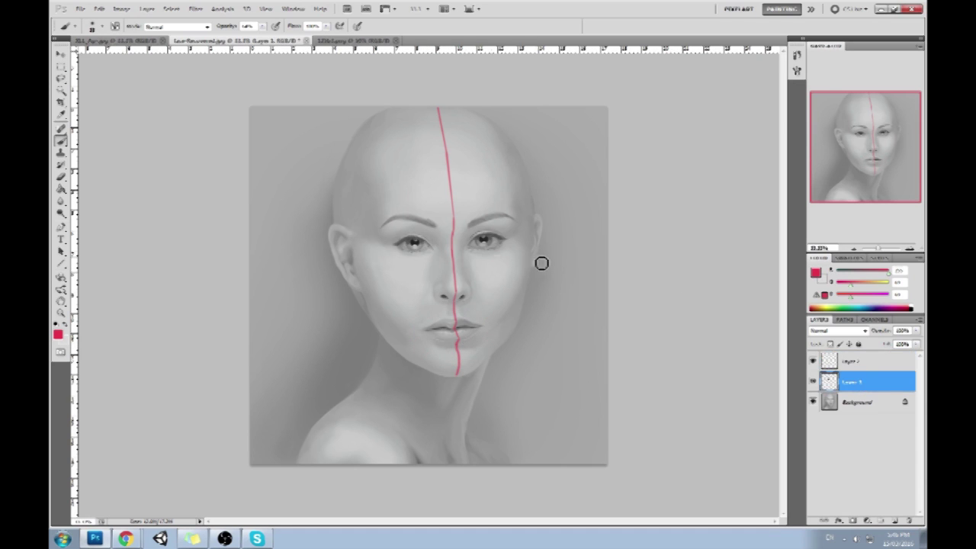
{"action": "key", "text": "l"}
{"action": "mouse_move", "coordinate": [432, 220]}
{"action": "left_mouse_down"}
{"action": "mouse_move", "coordinate": [442, 256]}
{"action": "mouse_move", "coordinate": [398, 208]}
{"action": "mouse_move", "coordinate": [372, 252]}
{"action": "left_mouse_up"}
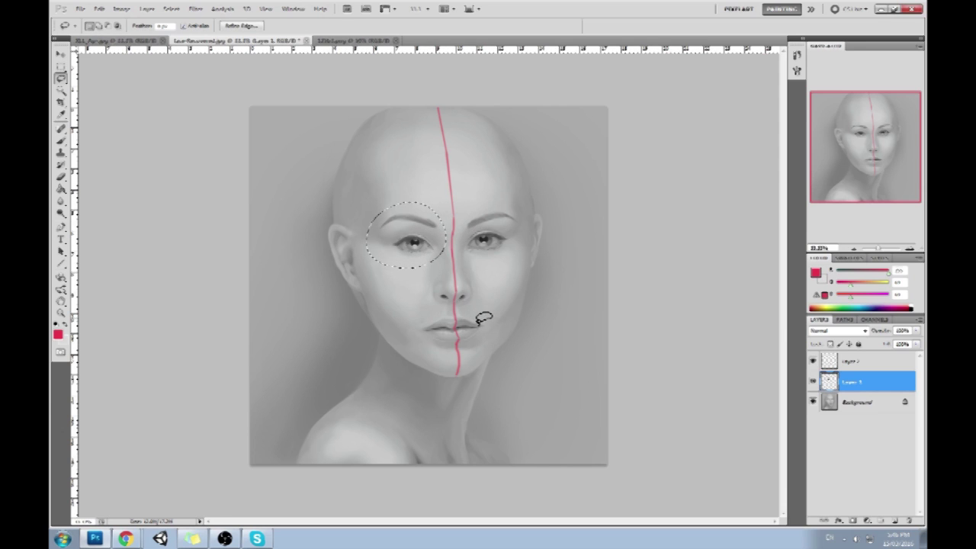
Lasso the mouth and copy it from the Background to a new layer.
{"action": "mouse_move", "coordinate": [491, 318]}
{"action": "left_mouse_down"}
{"action": "mouse_move", "coordinate": [442, 309]}
{"action": "mouse_move", "coordinate": [423, 338]}
{"action": "mouse_move", "coordinate": [495, 320]}
{"action": "left_mouse_up"}
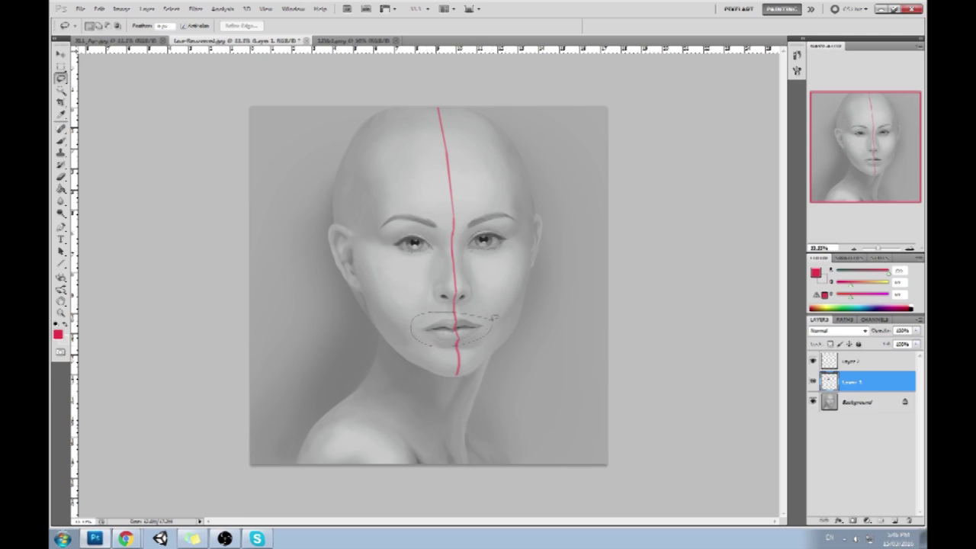
{"action": "left_click_drag", "start_coordinate": [401, 333], "coordinate": [404, 335]}
{"action": "key", "text": "ctrl+c"}
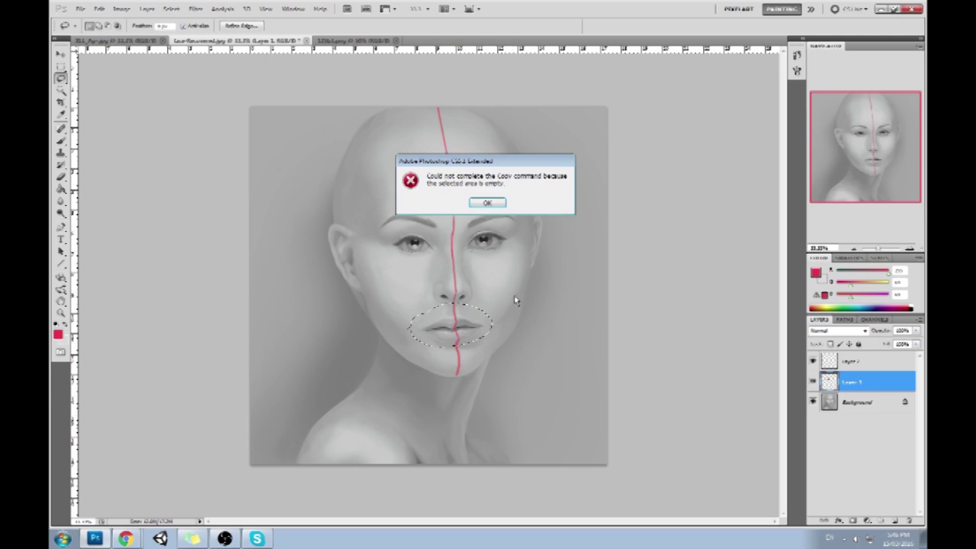
{"action": "left_click", "coordinate": [488, 203]}
{"action": "left_click", "coordinate": [850, 405]}
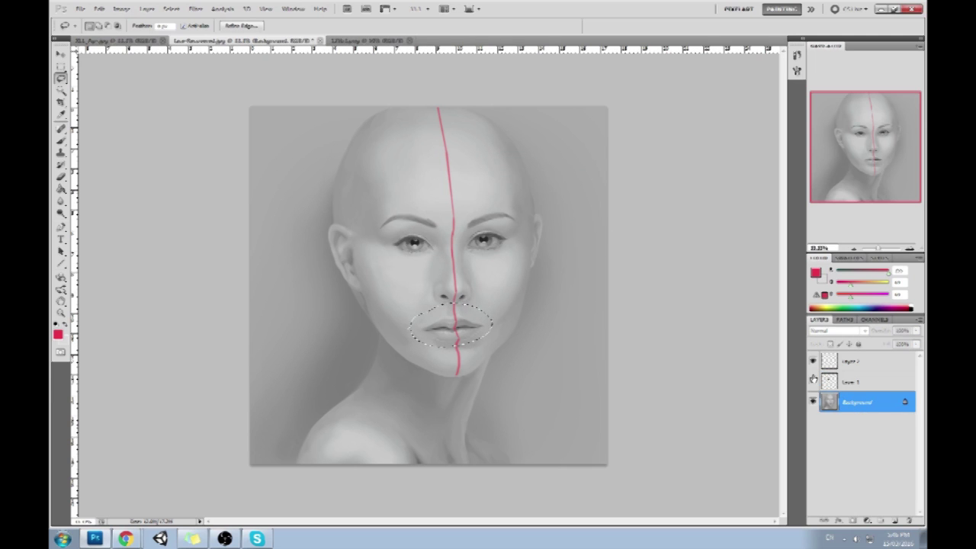
{"action": "key", "text": "ctrl+j"}
{"action": "key", "text": "v"}
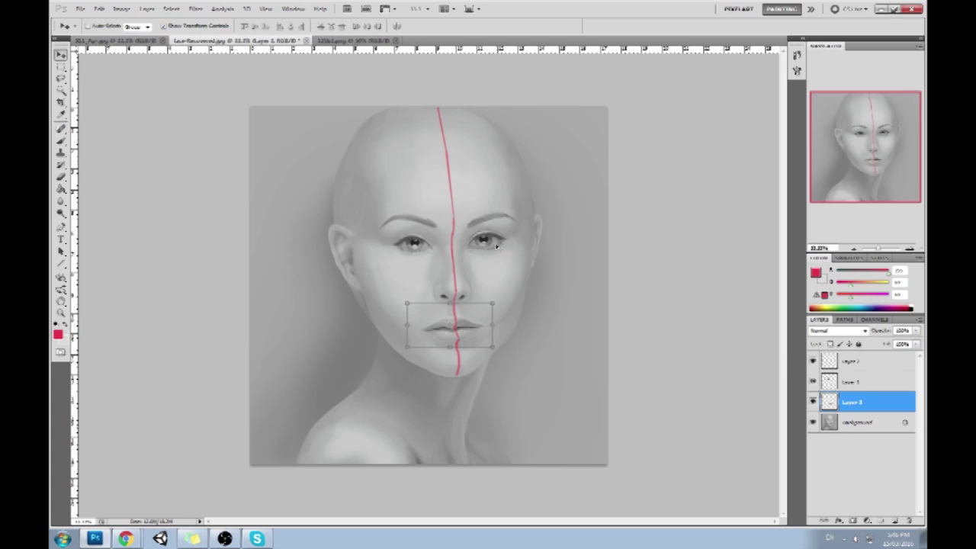
Free Transform the mouth copy, rotating it slightly clockwise and pulling in its right-hand corners.
{"action": "key", "text": "ctrl+t"}
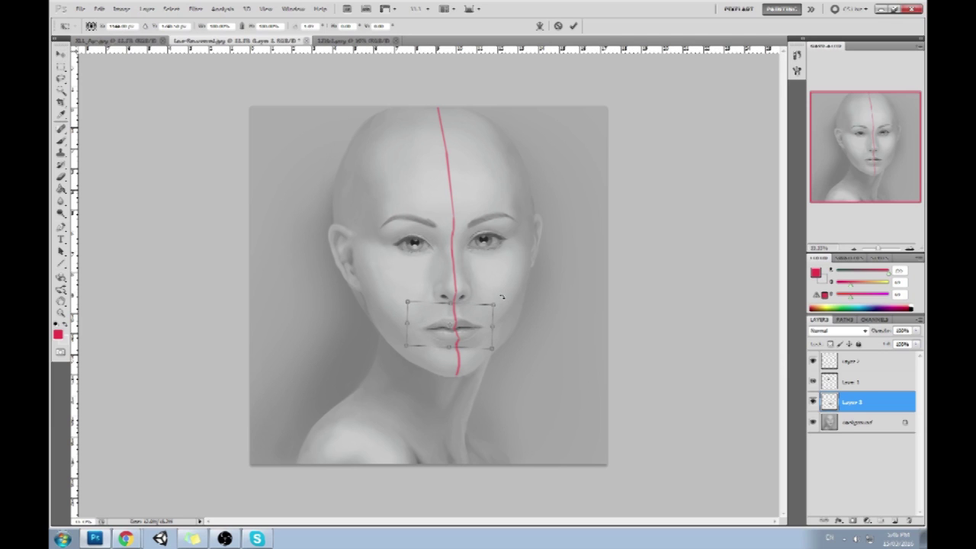
{"action": "left_click_drag", "start_coordinate": [500, 296], "coordinate": [492, 308]}
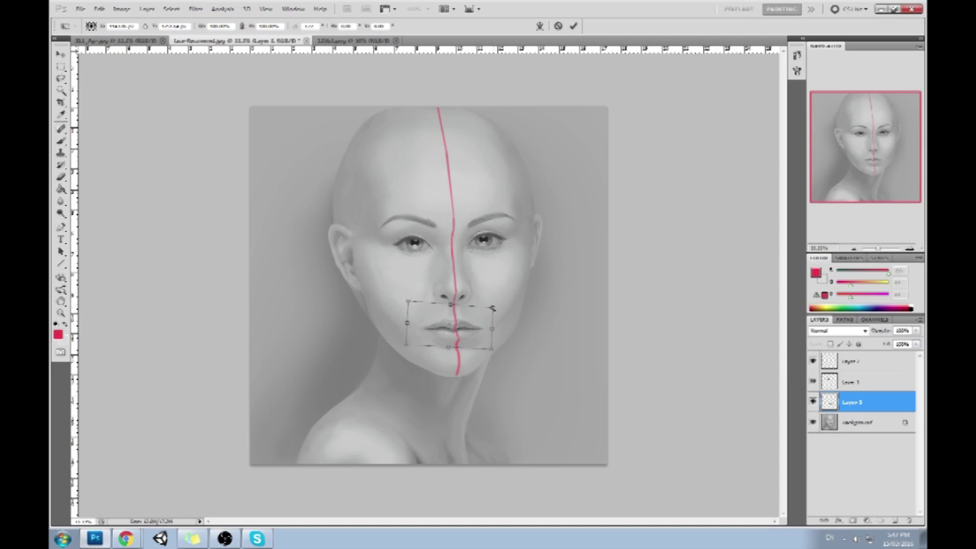
{"action": "left_click_drag", "start_coordinate": [493, 351], "coordinate": [491, 348]}
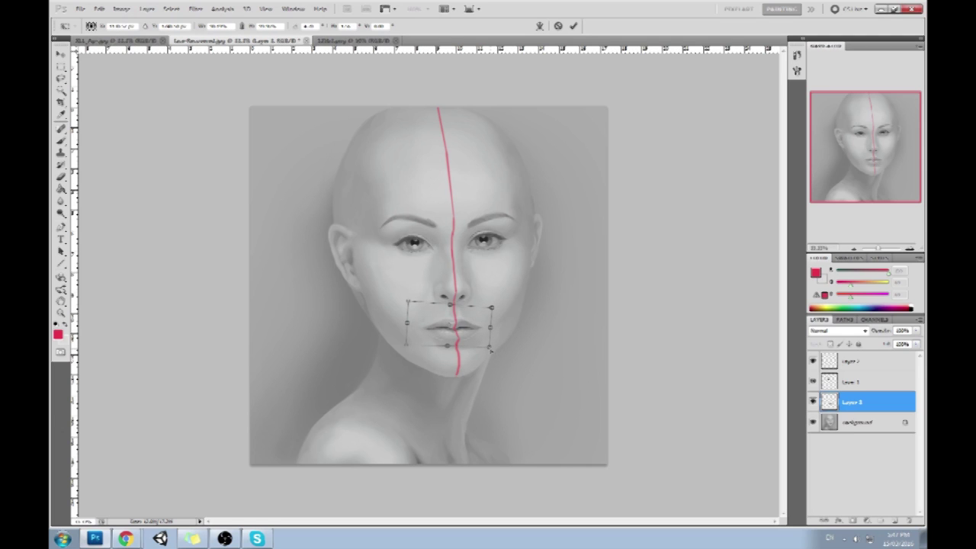
{"action": "left_click_drag", "start_coordinate": [492, 349], "coordinate": [491, 346]}
{"action": "key", "text": "Return"}
Group the mouth layer and rotate it slightly counter-clockwise.
{"action": "key", "text": "ctrl+g"}
{"action": "key", "text": "ctrl+h"}
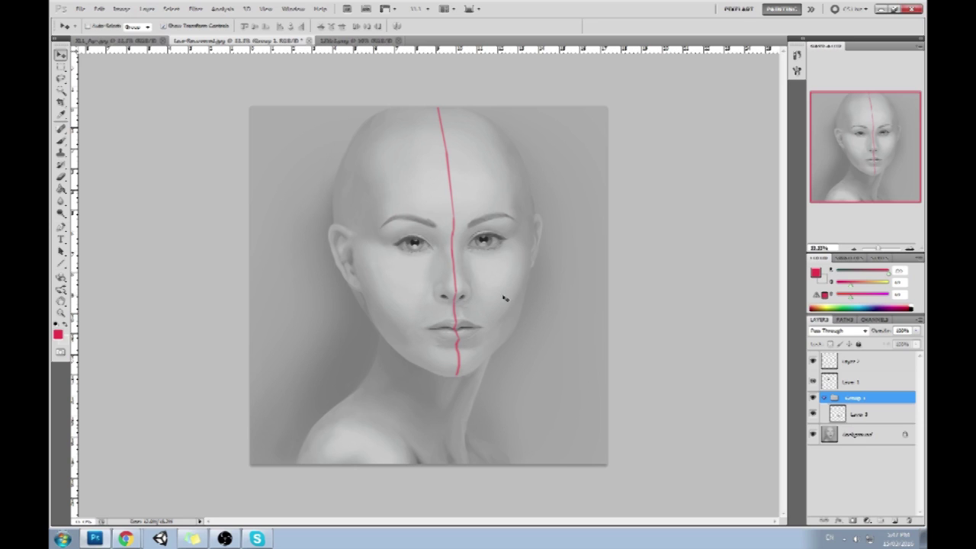
{"action": "key", "text": "ctrl+h"}
{"action": "left_click_drag", "start_coordinate": [484, 299], "coordinate": [481, 296]}
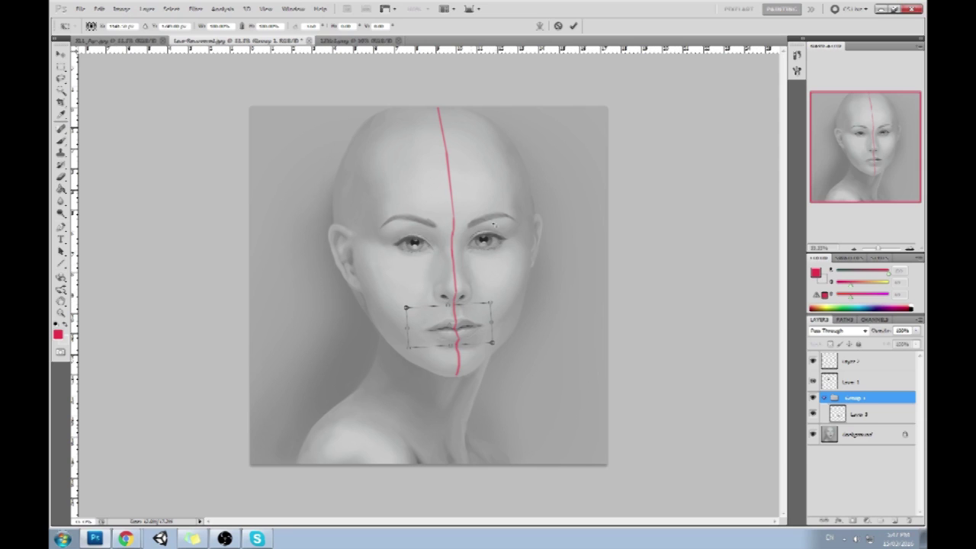
{"action": "key", "text": "Return"}
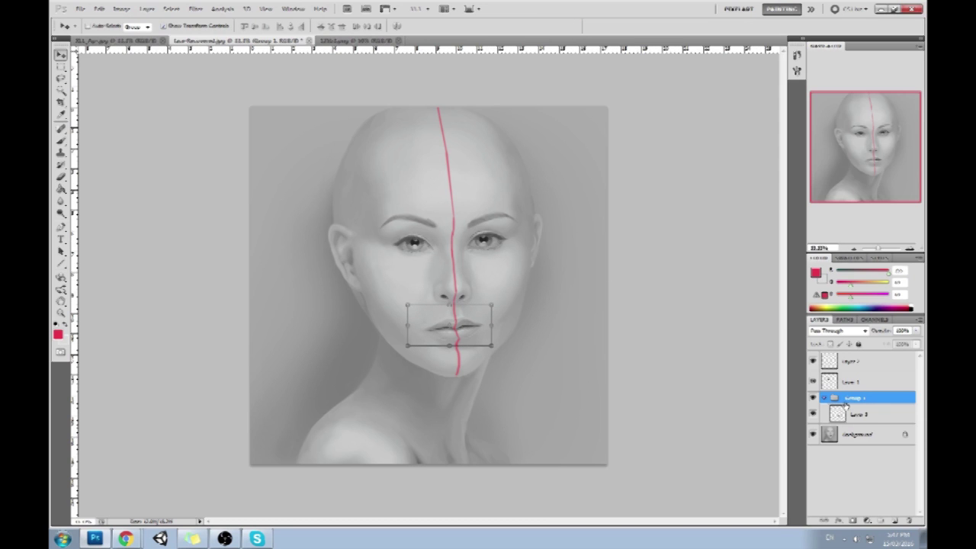
Ungroup the mouth layer.
{"action": "key", "text": "ctrl+g"}
{"action": "key", "text": "ctrl+z"}
{"action": "right_click", "coordinate": [856, 404]}
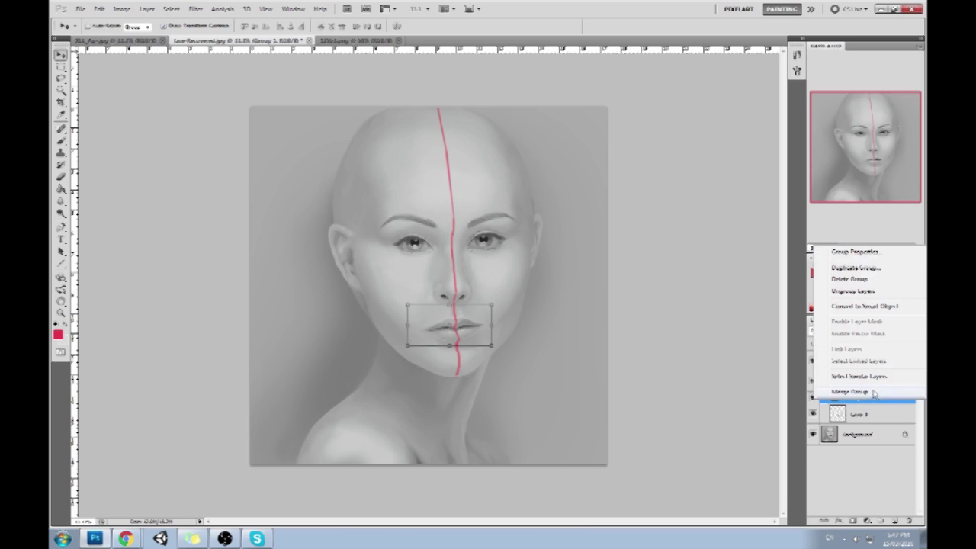
{"action": "left_click", "coordinate": [873, 298]}
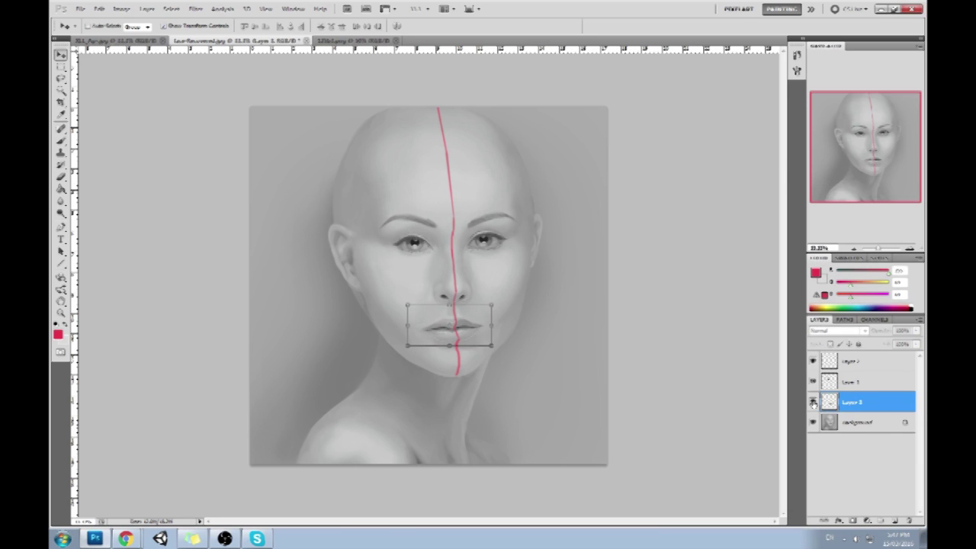
Hide the red centre line layer and toggle the mouth layer to compare it with the original mouth.
{"action": "key", "text": "b"}
{"action": "left_click", "coordinate": [813, 361]}
{"action": "left_click", "coordinate": [813, 402]}
{"action": "left_click", "coordinate": [813, 402]}
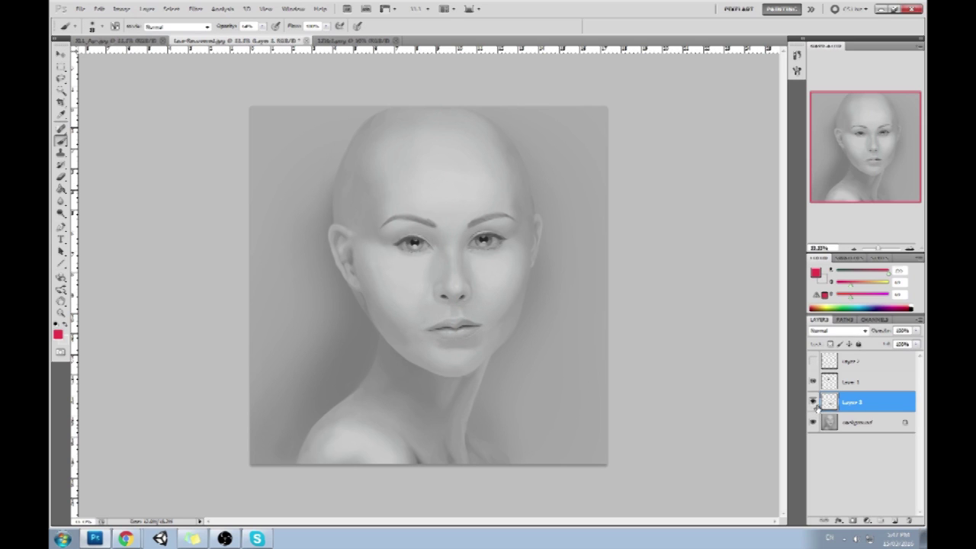
Rotate the mouth layer slightly clockwise and apply the transform.
{"action": "key", "text": "v"}
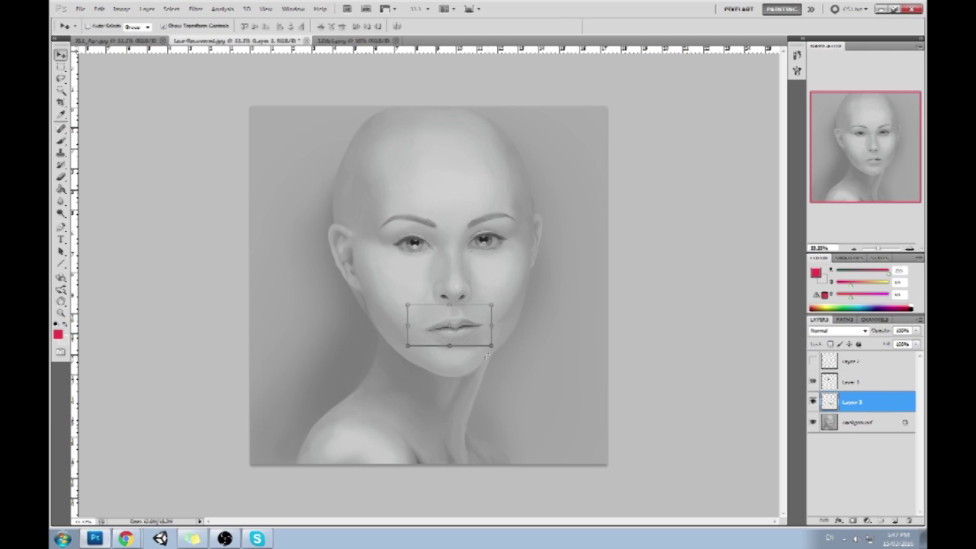
{"action": "left_click_drag", "start_coordinate": [496, 352], "coordinate": [503, 338]}
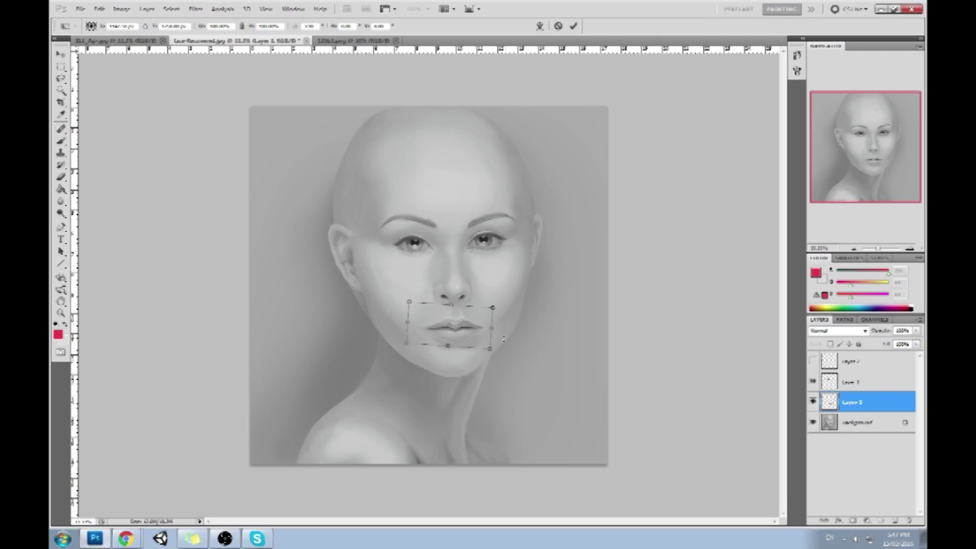
{"action": "key", "text": "Return"}
{"action": "key", "text": "b"}
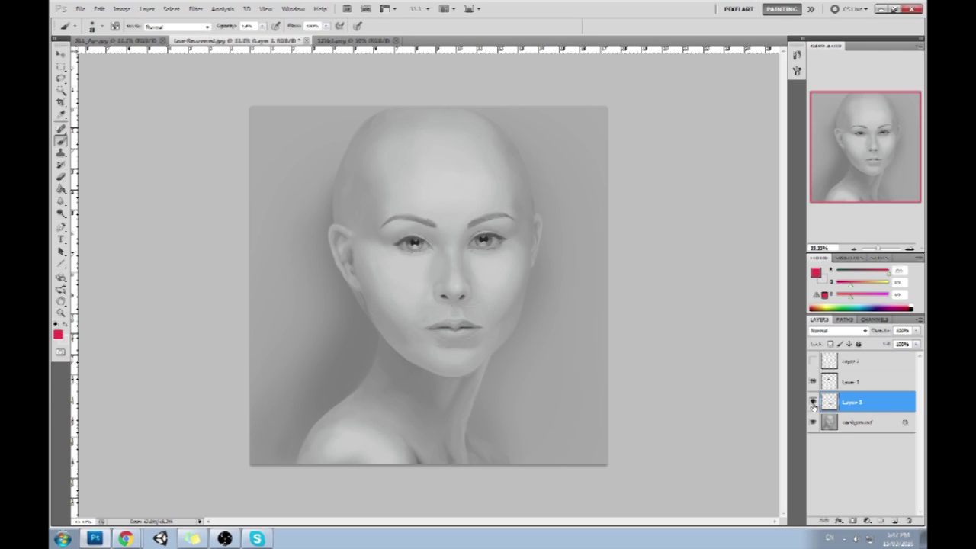
Check the mouth and eye layers by toggling their visibility, and merge the eye layer down into the mouth layer.
{"action": "left_click", "coordinate": [812, 404]}
{"action": "left_click", "coordinate": [813, 382]}
{"action": "left_click", "coordinate": [813, 382]}
{"action": "right_click", "coordinate": [861, 381]}
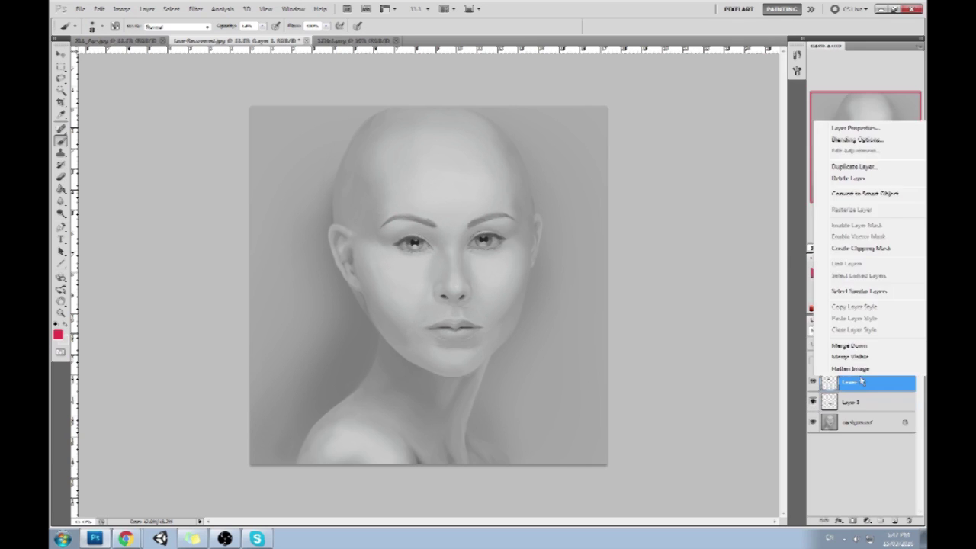
{"action": "left_click", "coordinate": [848, 346]}
Toggle the merged eye and mouth layer to compare the corrected face with the original.
{"action": "left_click", "coordinate": [813, 384]}
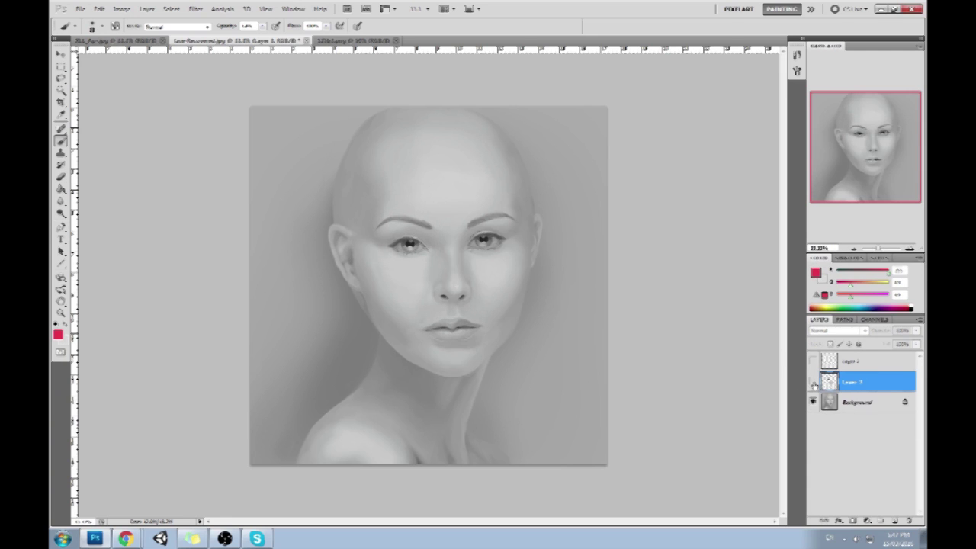
{"action": "left_click", "coordinate": [813, 384]}
{"action": "left_click", "coordinate": [813, 382]}
{"action": "left_click", "coordinate": [813, 383]}
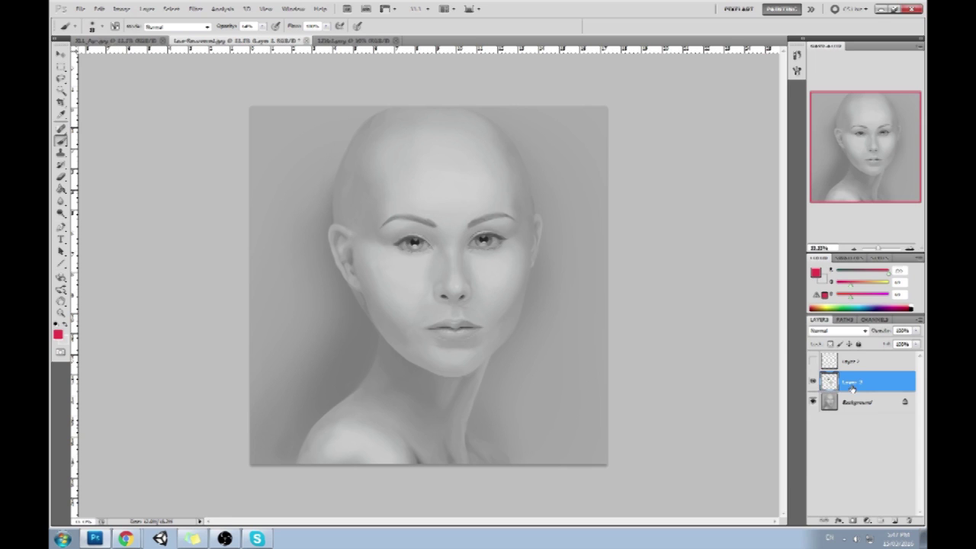
Lasso the mouth area on the merged correction layer and transform it slightly, nudging it to the left.
{"action": "key", "text": "l"}
{"action": "mouse_move", "coordinate": [485, 313]}
{"action": "left_mouse_down"}
{"action": "mouse_move", "coordinate": [399, 320]}
{"action": "mouse_move", "coordinate": [514, 308]}
{"action": "left_mouse_up"}
{"action": "key", "text": "v"}
{"action": "key", "text": "Return"}
{"action": "key", "text": "Left"}
{"action": "key", "text": "Left"}
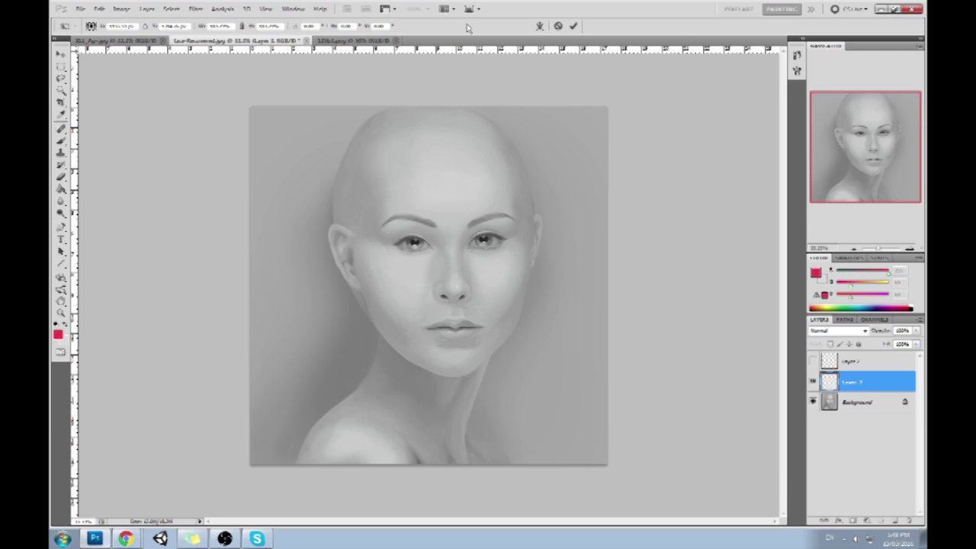
{"action": "key", "text": "Return"}
{"action": "key", "text": "b"}
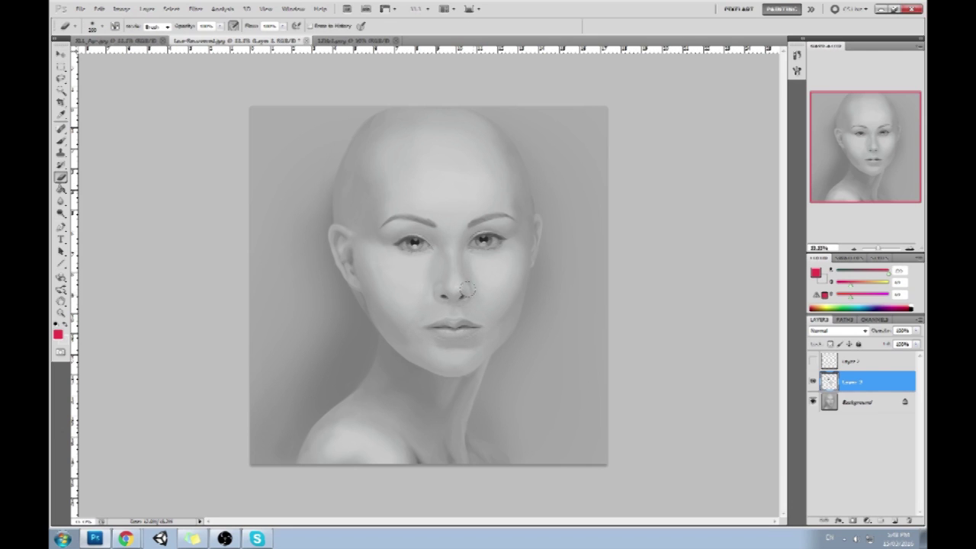
{"action": "right_click", "coordinate": [467, 288]}
{"action": "left_click", "coordinate": [477, 294]}
Toggle the correction layer again to compare the adjusted features with the original portrait.
{"action": "left_click", "coordinate": [813, 382]}
{"action": "left_click", "coordinate": [812, 383]}
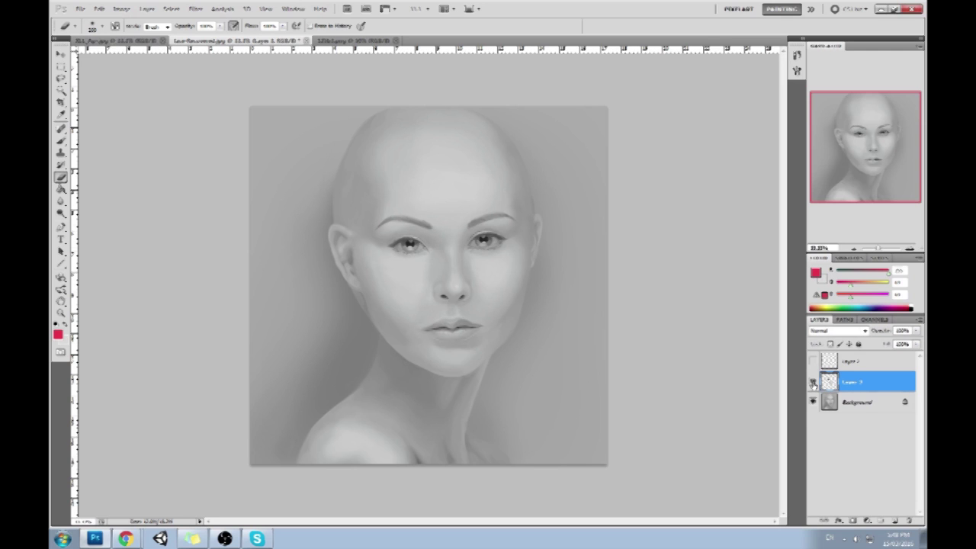
{"action": "left_click", "coordinate": [813, 382]}
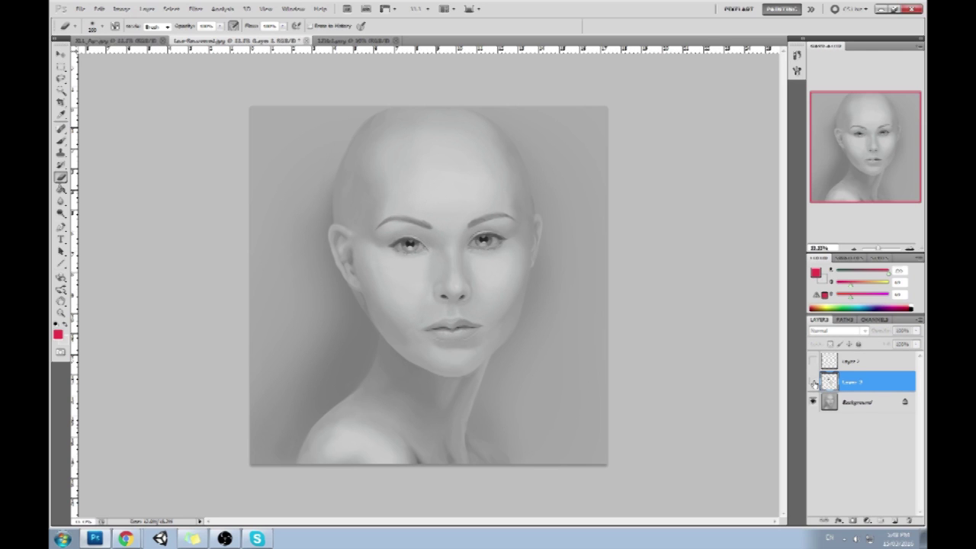
{"action": "left_click", "coordinate": [813, 382]}
{"action": "left_click", "coordinate": [813, 382]}
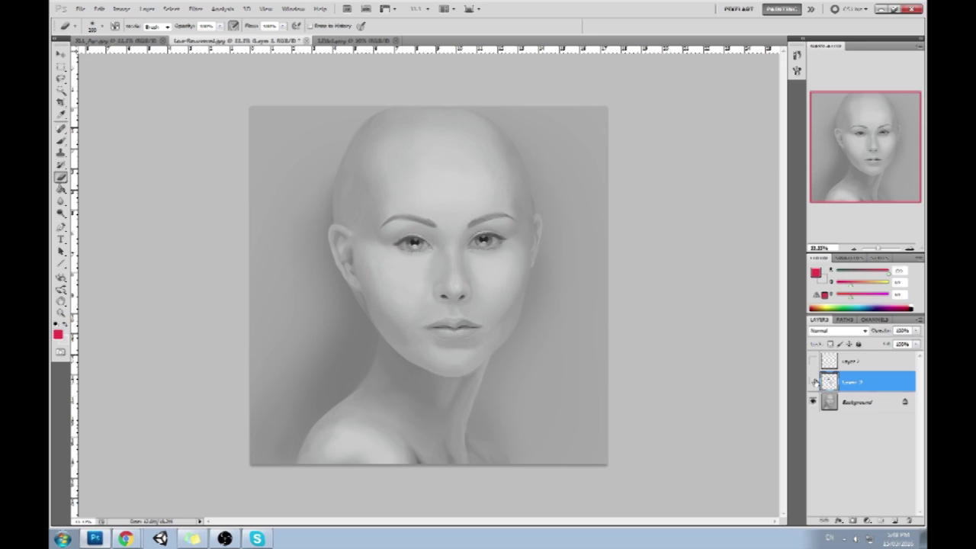
{"action": "left_click", "coordinate": [813, 382]}
Lasso the eye and brow on the left of the face, enlarge them slightly, and deselect.
{"action": "key", "text": "l"}
{"action": "mouse_move", "coordinate": [419, 192]}
{"action": "left_mouse_down"}
{"action": "mouse_move", "coordinate": [446, 235]}
{"action": "mouse_move", "coordinate": [424, 185]}
{"action": "left_mouse_up"}
{"action": "key", "text": "ctrl+t"}
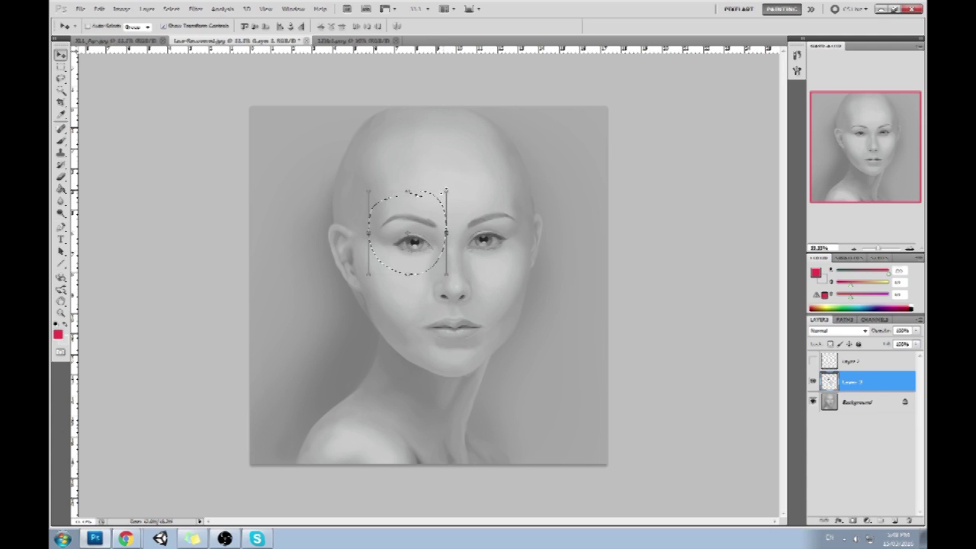
{"action": "left_click_drag", "start_coordinate": [449, 187], "coordinate": [449, 188]}
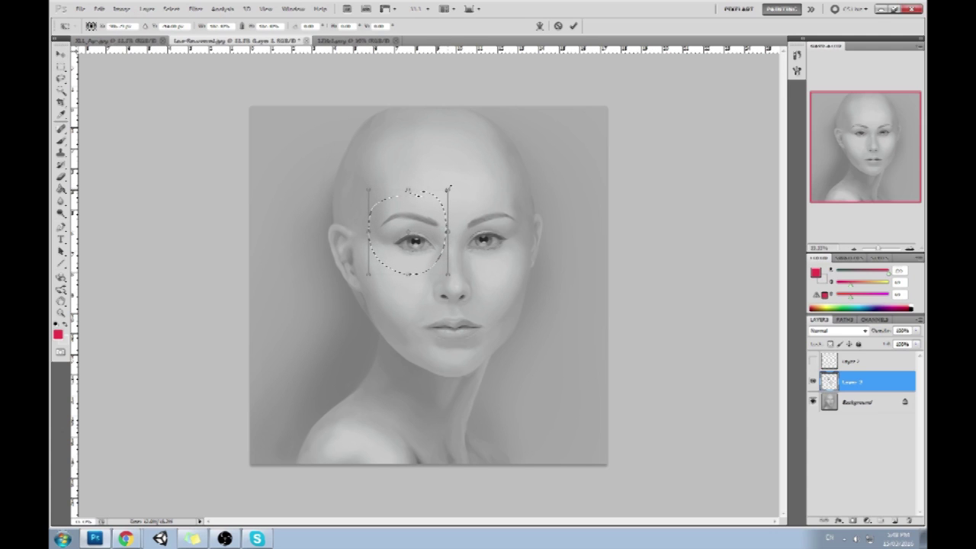
{"action": "key", "text": "Return"}
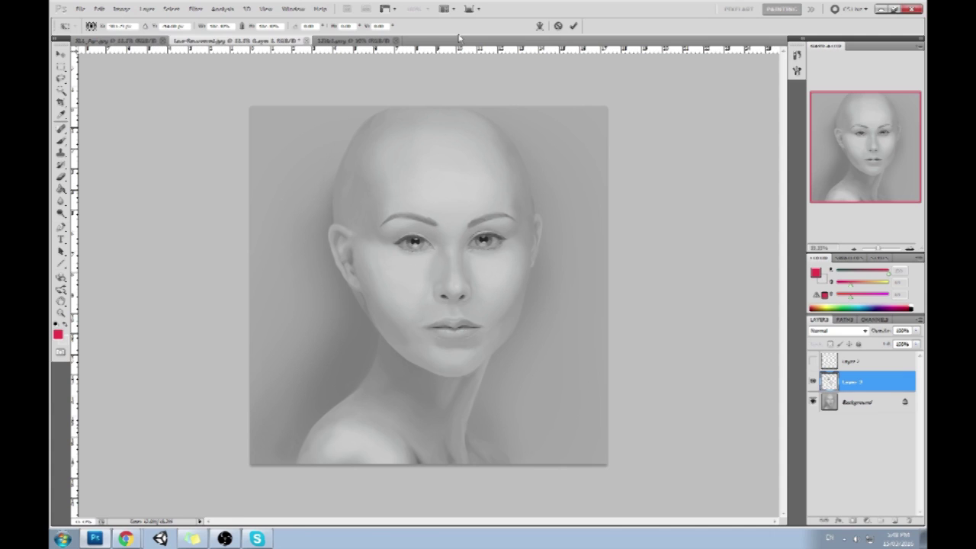
{"action": "key", "text": "m"}
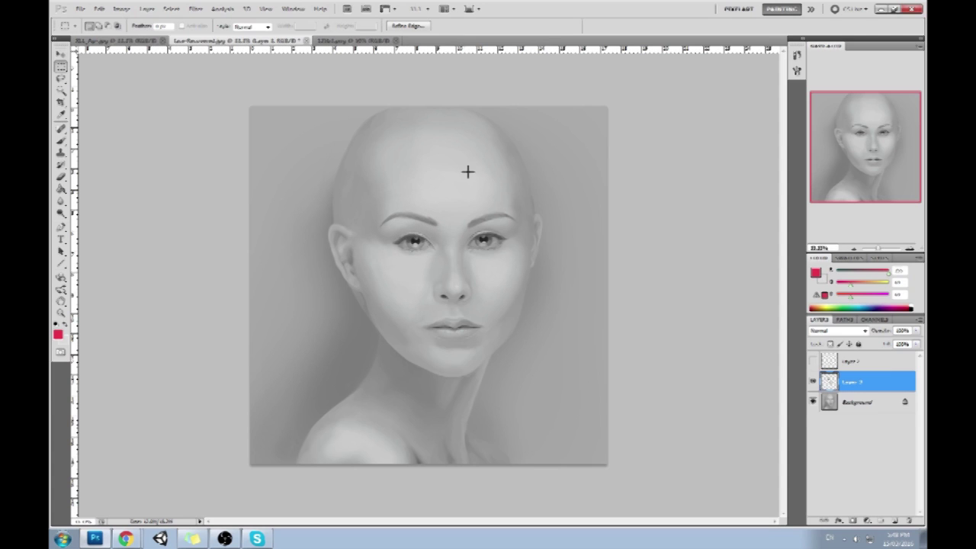
{"action": "right_click", "coordinate": [493, 204]}
{"action": "left_click", "coordinate": [522, 207]}
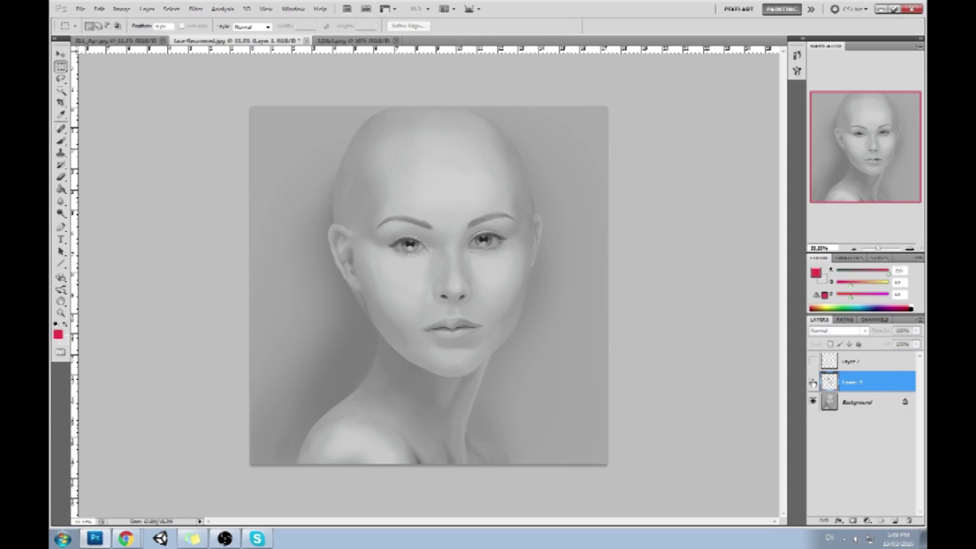
Toggle the correction layer repeatedly to examine how the enlarged eye changes the face against the original.
{"action": "left_click", "coordinate": [813, 382]}
{"action": "left_click", "coordinate": [812, 382]}
{"action": "left_click", "coordinate": [813, 382]}
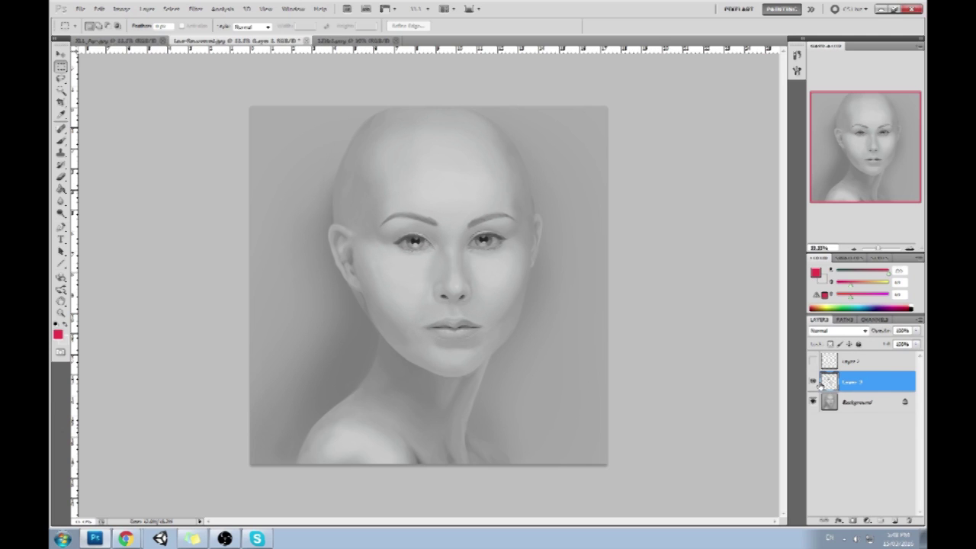
{"action": "left_click", "coordinate": [814, 383]}
{"action": "left_click", "coordinate": [814, 383]}
{"action": "left_click", "coordinate": [814, 383]}
{"action": "left_click", "coordinate": [814, 382]}
{"action": "left_click", "coordinate": [814, 383]}
{"action": "left_click", "coordinate": [813, 383]}
{"action": "left_click", "coordinate": [814, 383]}
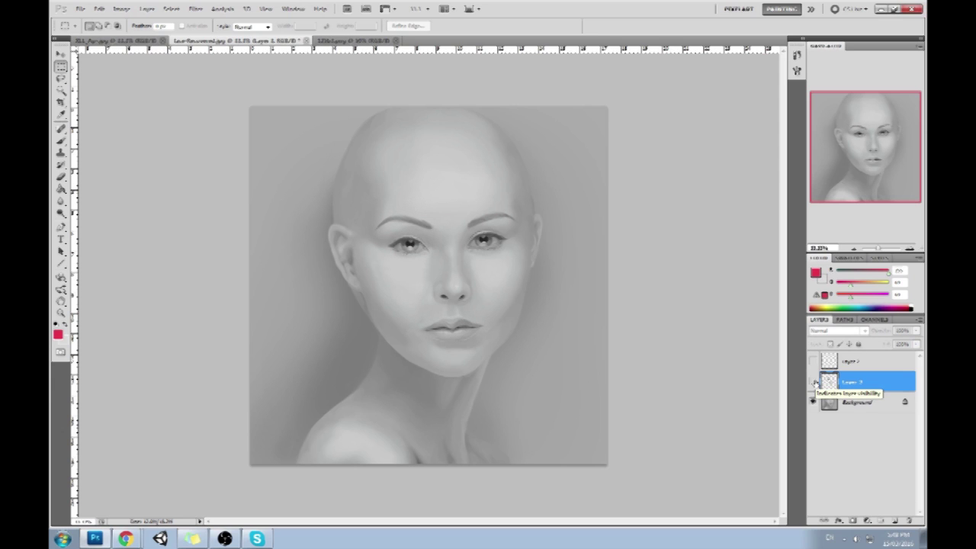
{"action": "left_click", "coordinate": [813, 382]}
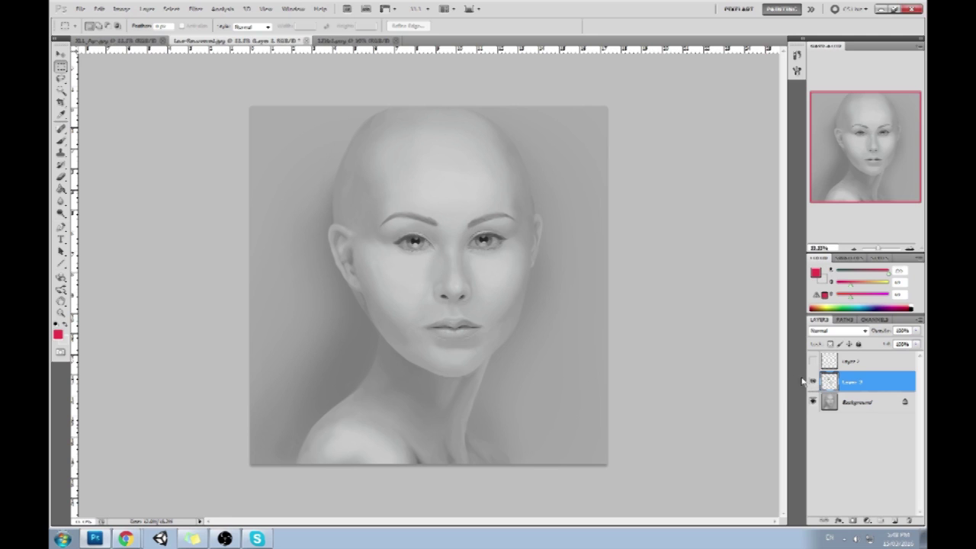
Merge the correction layer down into the background and delete the hidden centre line layer.
{"action": "right_click", "coordinate": [863, 388]}
{"action": "left_click", "coordinate": [857, 351]}
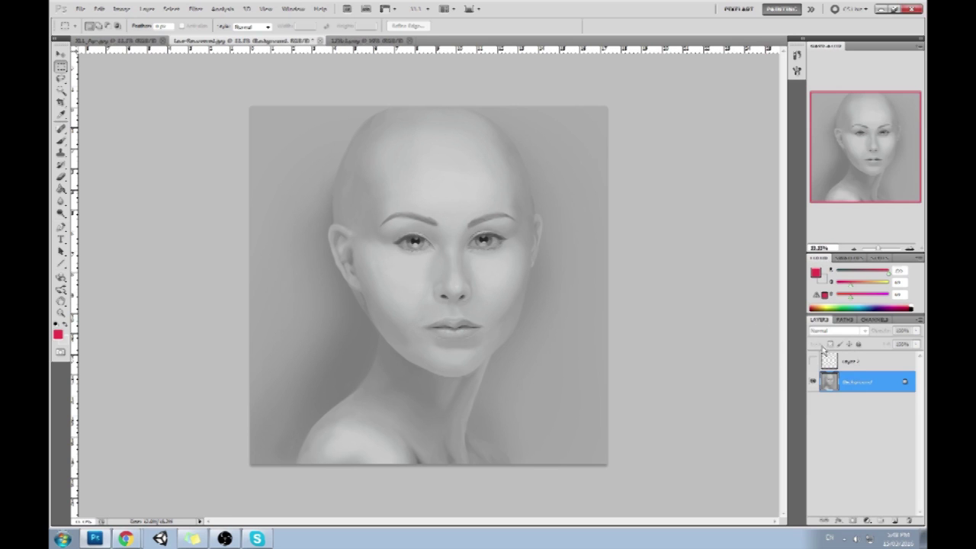
{"action": "key", "text": "b"}
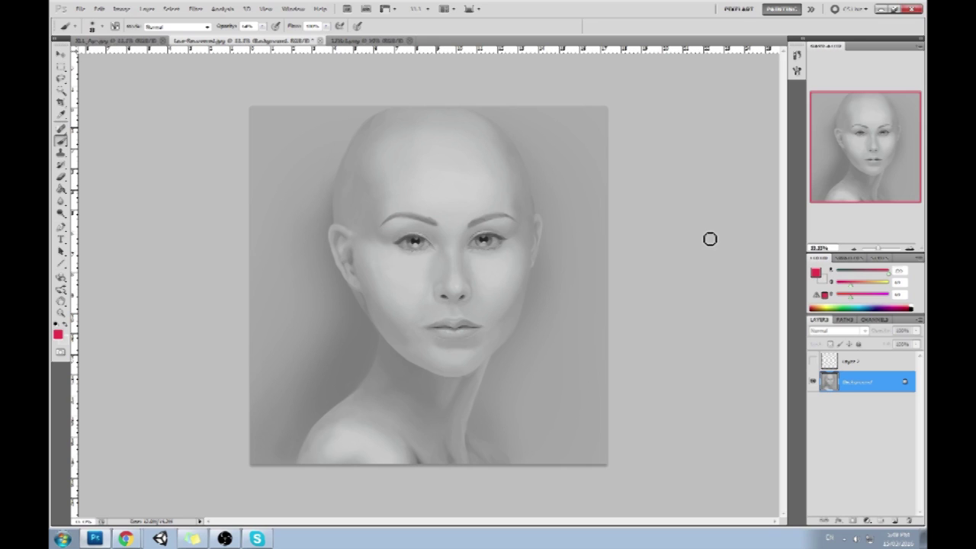
{"action": "left_click", "coordinate": [873, 361]}
{"action": "left_click", "coordinate": [908, 521]}
Mark the right-hand cheek with a red arrow and the temple with a stroke, and undo both marks.
{"action": "left_click_drag", "start_coordinate": [548, 274], "coordinate": [589, 273]}
{"action": "left_click_drag", "start_coordinate": [572, 260], "coordinate": [541, 276]}
{"action": "left_click_drag", "start_coordinate": [541, 276], "coordinate": [567, 291]}
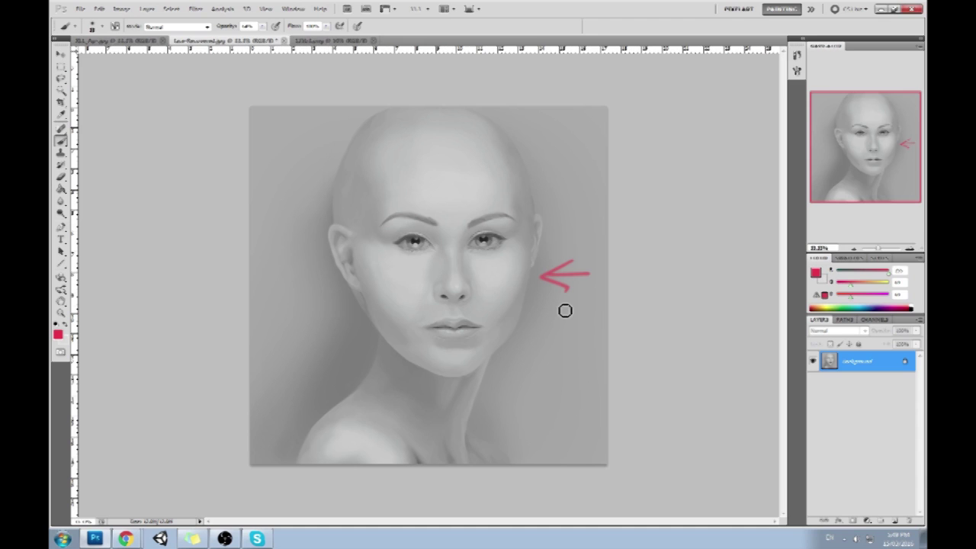
{"action": "key", "text": "ctrl+alt+z"}
{"action": "key", "text": "ctrl+alt+z"}
{"action": "left_click_drag", "start_coordinate": [526, 206], "coordinate": [499, 183]}
{"action": "key", "text": "ctrl+alt+z"}
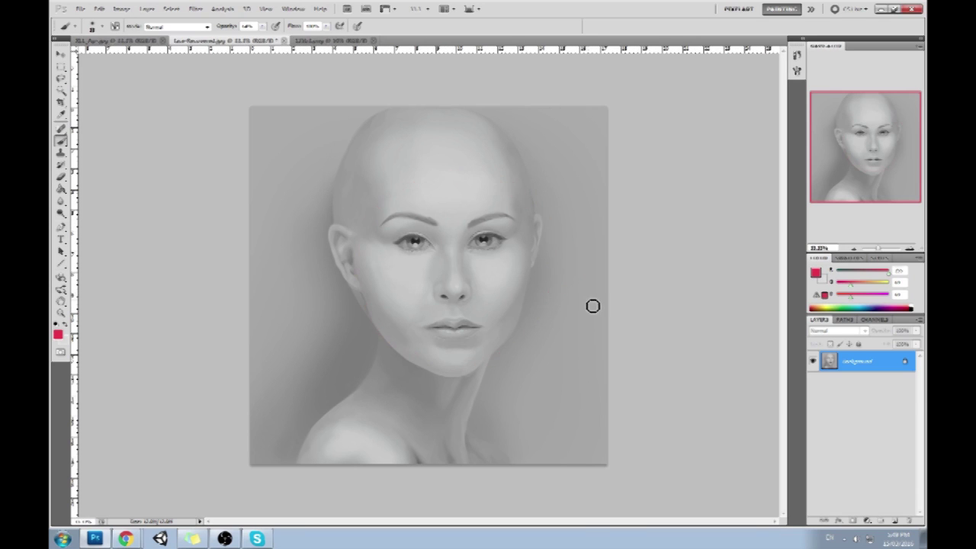
Sample greys around the left jaw, ear and temple and touch up the shadowed edge of the head with them.
{"action": "left_click", "coordinate": [342, 302], "text": "alt"}
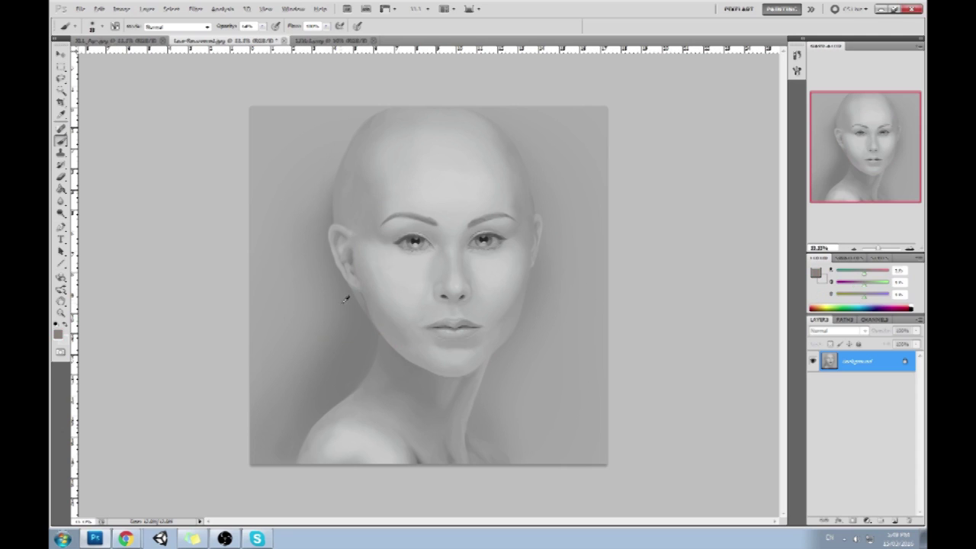
{"action": "left_click", "coordinate": [358, 296], "text": "alt"}
{"action": "left_click", "coordinate": [360, 307], "text": "alt"}
{"action": "left_click", "coordinate": [338, 227], "text": "alt"}
{"action": "left_click", "coordinate": [337, 158], "text": "alt"}
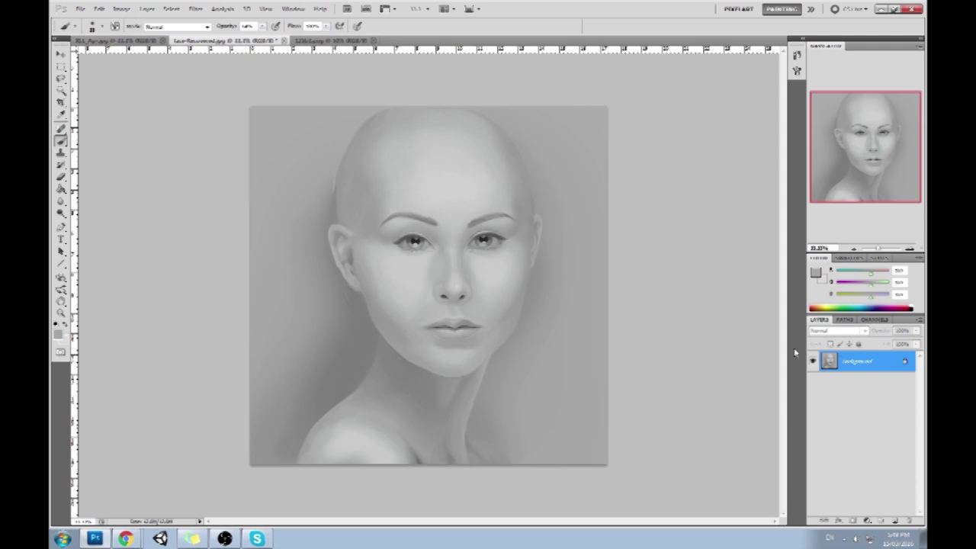
{"action": "key", "text": "m"}
{"action": "right_click", "coordinate": [458, 204]}
{"action": "left_click", "coordinate": [672, 161]}
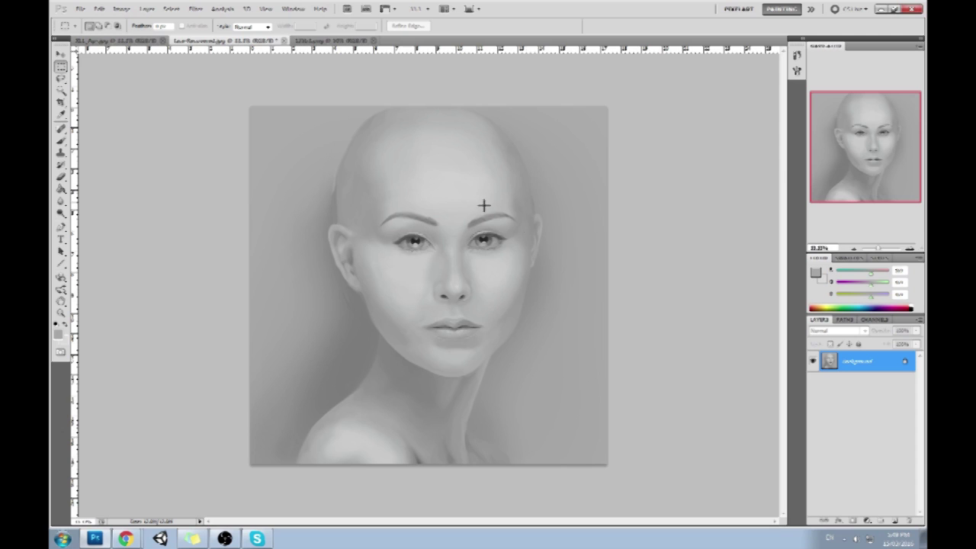
{"action": "left_click", "coordinate": [284, 39]}
{"action": "left_click", "coordinate": [533, 208]}
Copy the entire corrected portrait, revert the document to its opening snapshot, and paste the copy in place as a new layer.
{"action": "key", "text": "ctrl+a"}
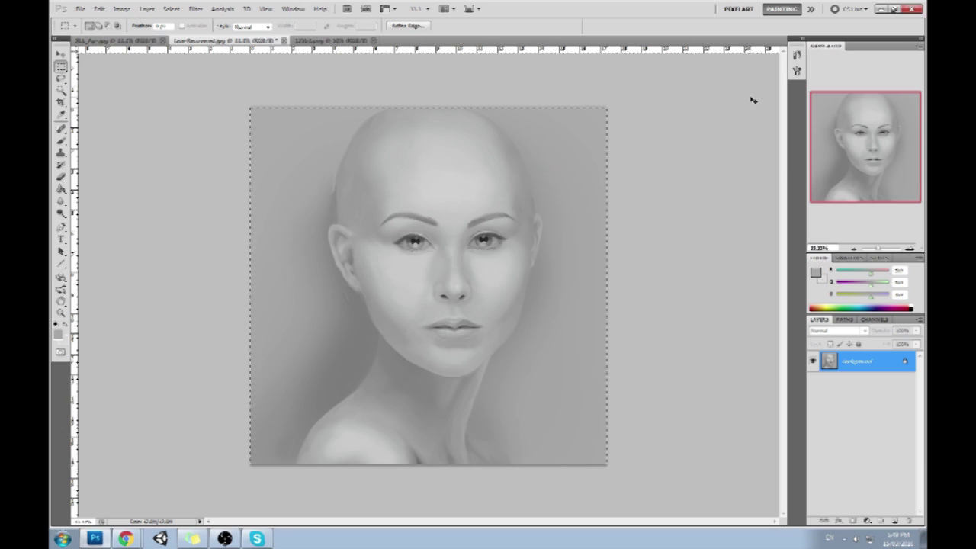
{"action": "left_click", "coordinate": [797, 55]}
{"action": "scroll", "coordinate": [754, 69], "scroll_direction": "up", "scroll_amount": 10}
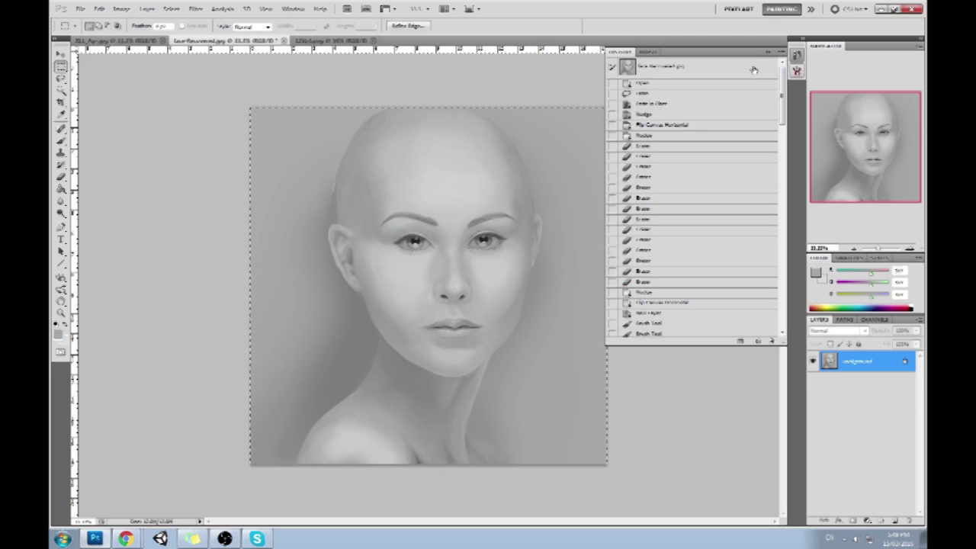
{"action": "left_click", "coordinate": [753, 69]}
{"action": "key", "text": "ctrl+j"}
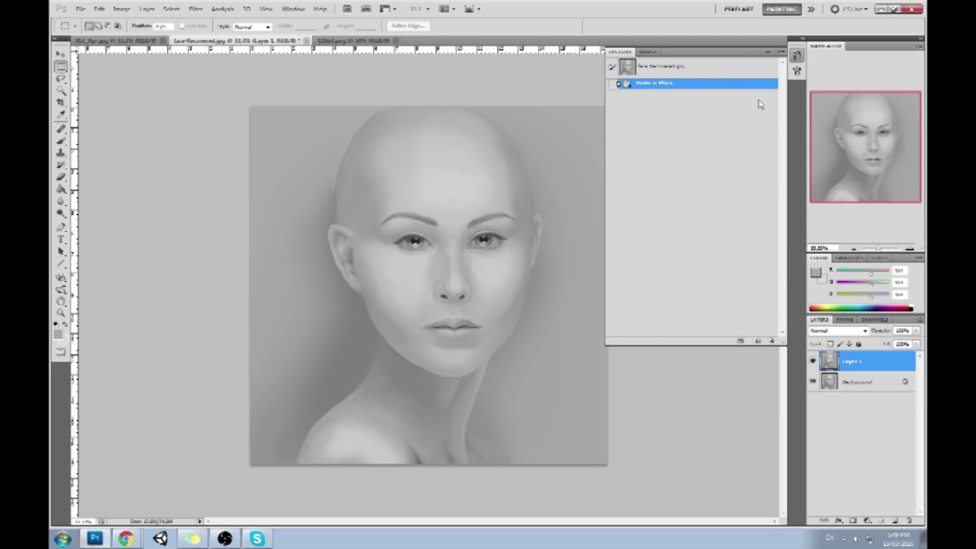
{"action": "left_click", "coordinate": [768, 52]}
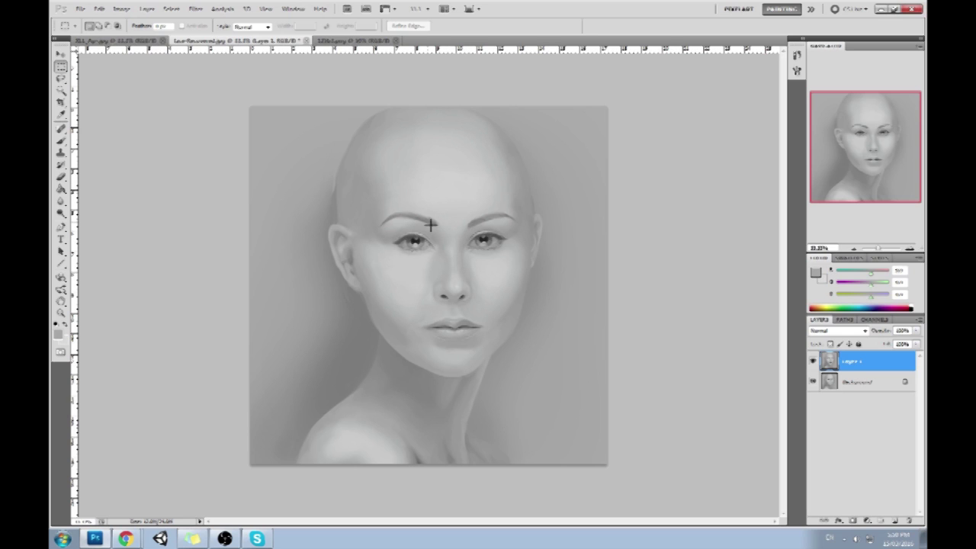
Toggle the pasted corrected portrait to compare it with the untouched original painting beneath.
{"action": "left_click", "coordinate": [812, 363]}
{"action": "left_click", "coordinate": [813, 363]}
{"action": "left_click", "coordinate": [814, 364]}
{"action": "left_click", "coordinate": [814, 364]}
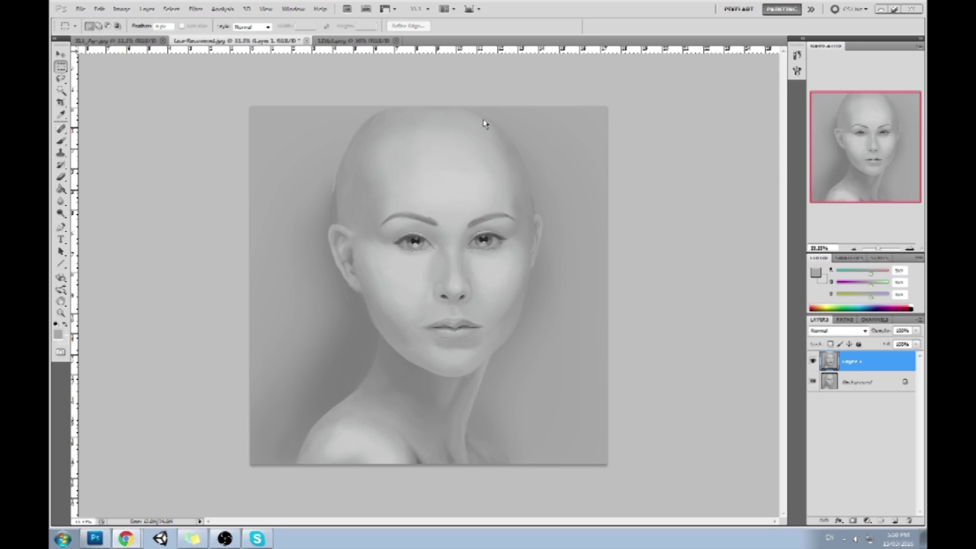
Merge the corrected portrait layer and the original background into a single layer.
{"action": "left_click", "coordinate": [306, 39]}
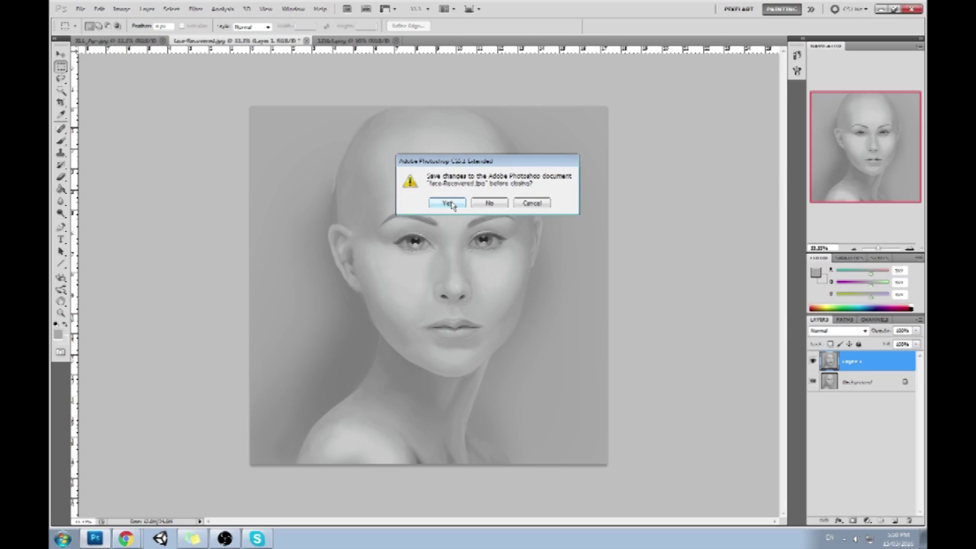
{"action": "left_click", "coordinate": [532, 203]}
{"action": "right_click", "coordinate": [881, 369]}
{"action": "left_click", "coordinate": [849, 356]}
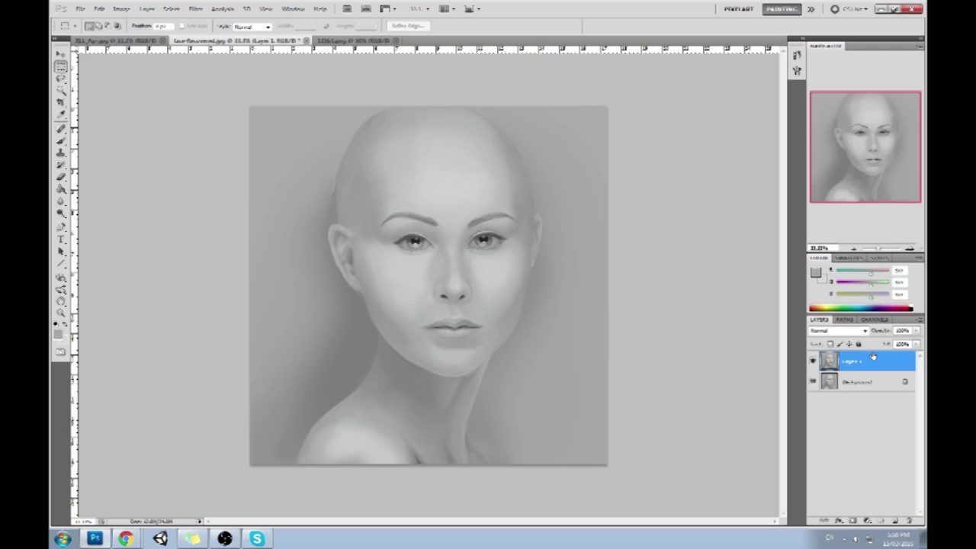
Close face-Recovered.jpg with its changes saved and switch to the painting of the red-cloaked woman leading a deer.
{"action": "left_click", "coordinate": [283, 39]}
{"action": "left_click", "coordinate": [447, 203]}
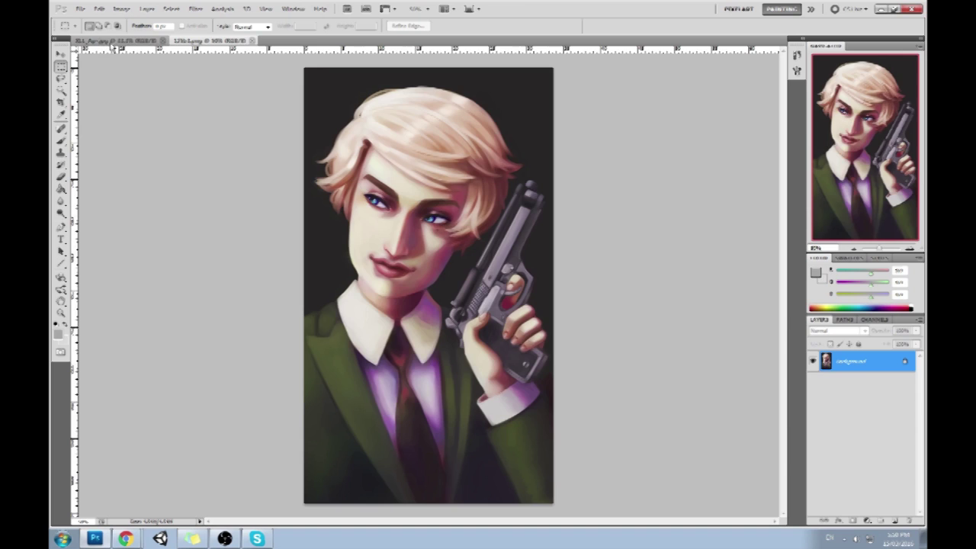
{"action": "left_click", "coordinate": [113, 42]}
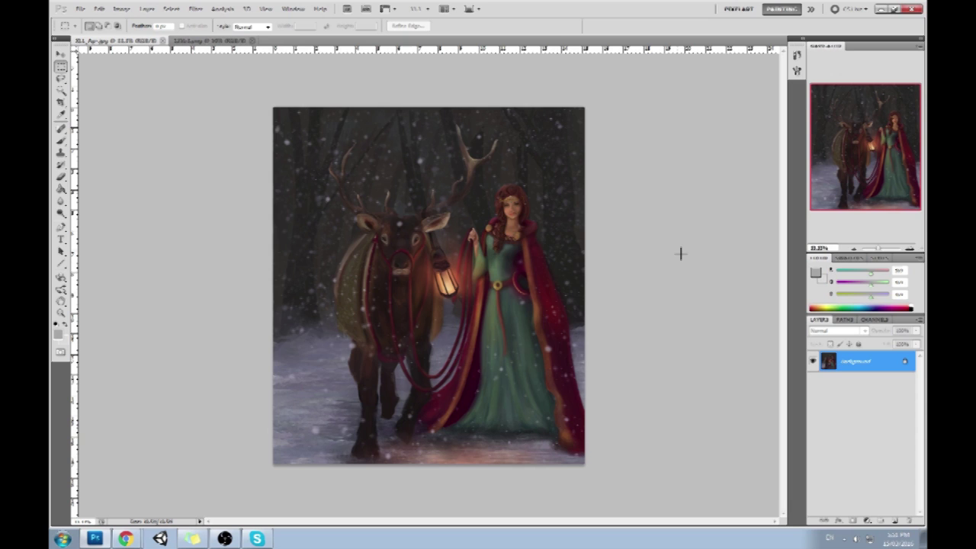
Crop away the strip of empty forest beside the deer, keeping the painting's full height and the woman's side.
{"action": "key", "text": "c"}
{"action": "left_click_drag", "start_coordinate": [294, 94], "coordinate": [571, 441]}
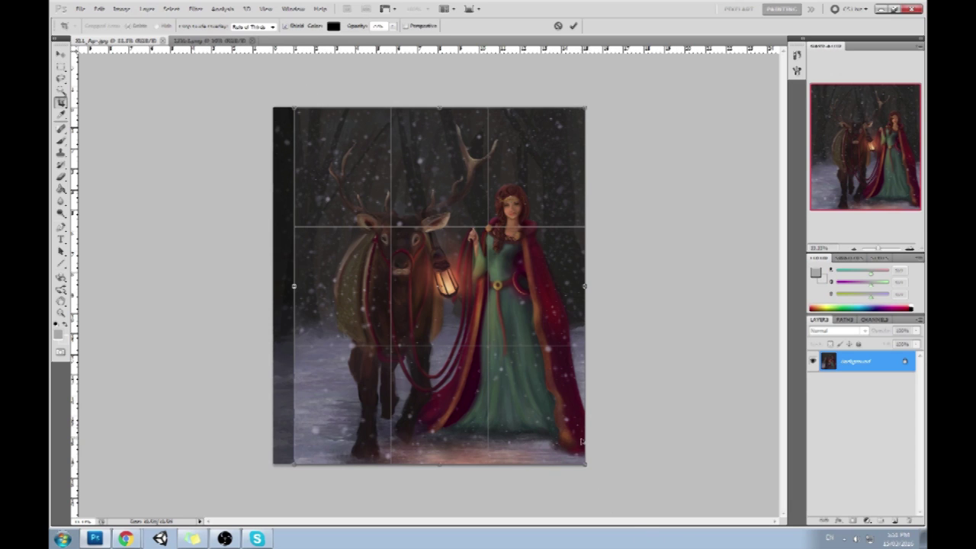
{"action": "left_click_drag", "start_coordinate": [295, 286], "coordinate": [318, 287]}
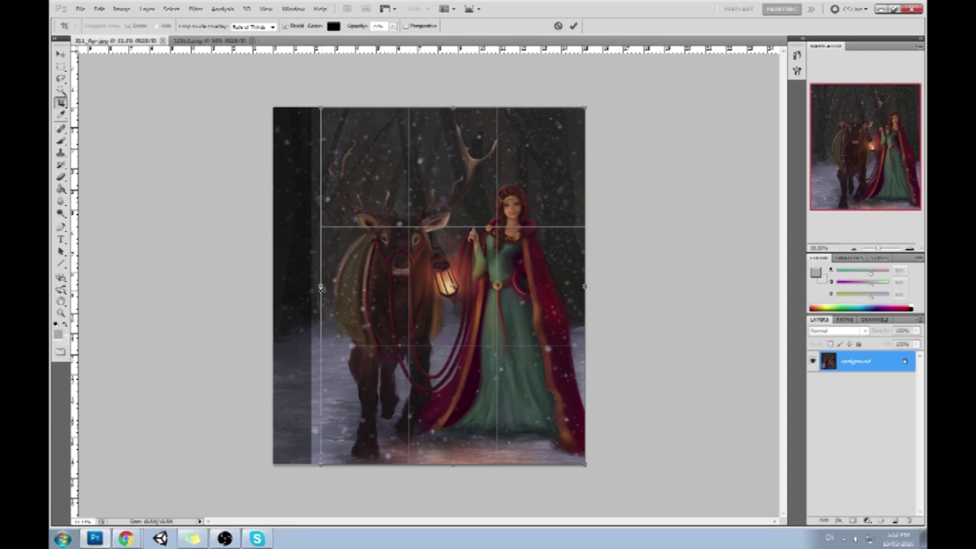
{"action": "key", "text": "Return"}
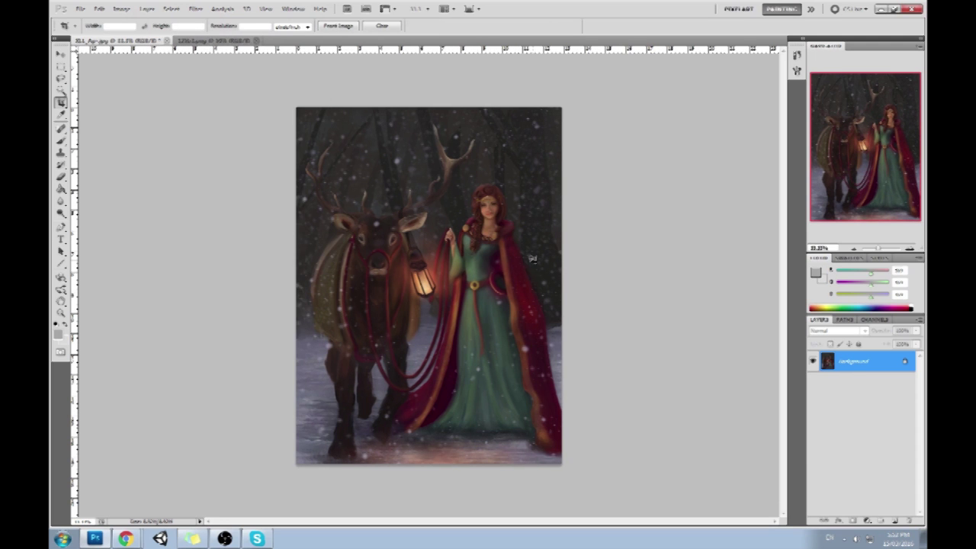
Repaint the shading around the woman's nose and cheeks with the Brush tool, using skin tones sampled from her face.
{"action": "key", "text": "z"}
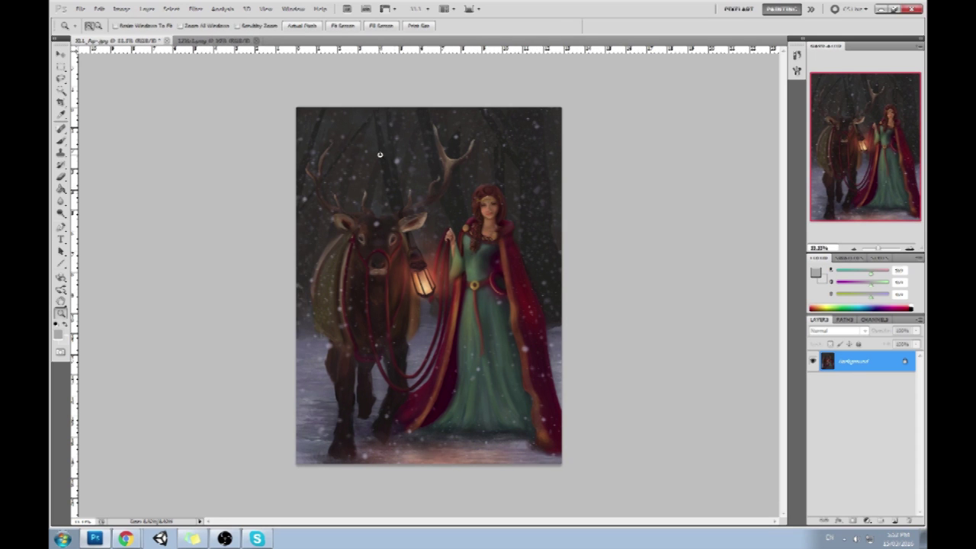
{"action": "left_click_drag", "start_coordinate": [380, 153], "coordinate": [536, 279]}
{"action": "key", "text": "b"}
{"action": "key", "text": "b"}
{"action": "left_click", "coordinate": [521, 261], "text": "alt"}
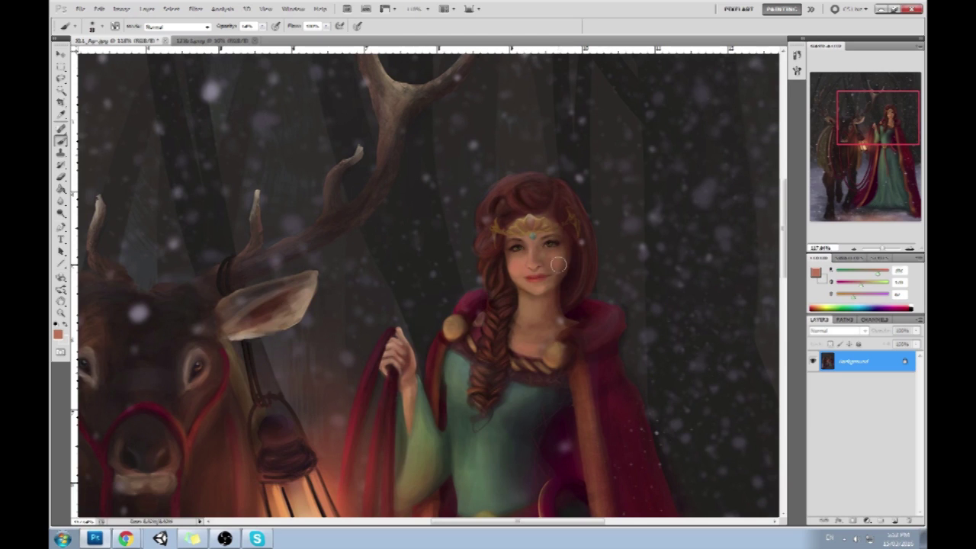
{"action": "left_click_drag", "start_coordinate": [558, 261], "coordinate": [546, 269]}
{"action": "left_click", "coordinate": [554, 263], "text": "alt"}
{"action": "left_click", "coordinate": [546, 267], "text": "alt"}
{"action": "left_click", "coordinate": [541, 263], "text": "alt"}
{"action": "left_click", "coordinate": [515, 267], "text": "alt"}
{"action": "left_click", "coordinate": [522, 261], "text": "alt"}
{"action": "left_click", "coordinate": [547, 252], "text": "alt"}
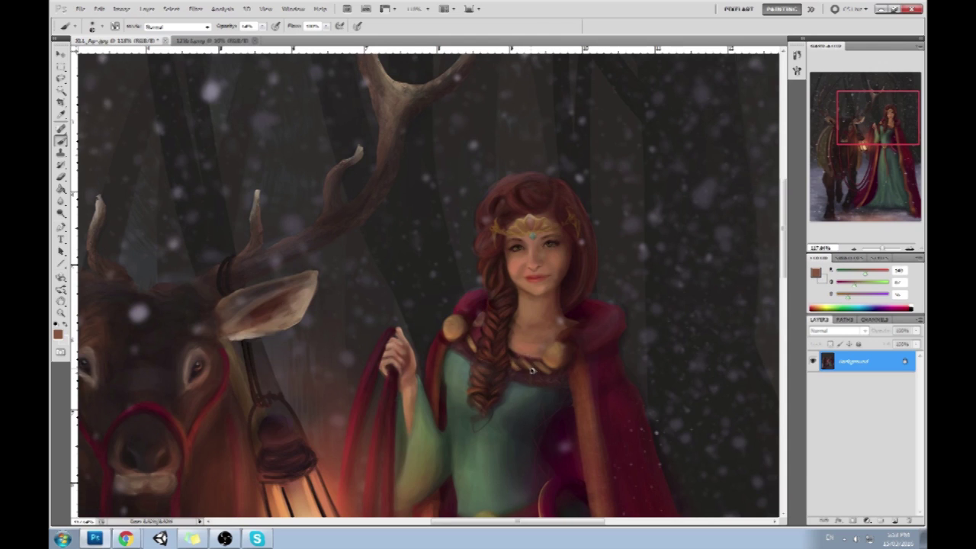
{"action": "mouse_move", "coordinate": [537, 119]}
{"action": "left_mouse_down"}
{"action": "mouse_move", "coordinate": [423, 282]}
{"action": "mouse_move", "coordinate": [442, 139]}
{"action": "left_mouse_up"}
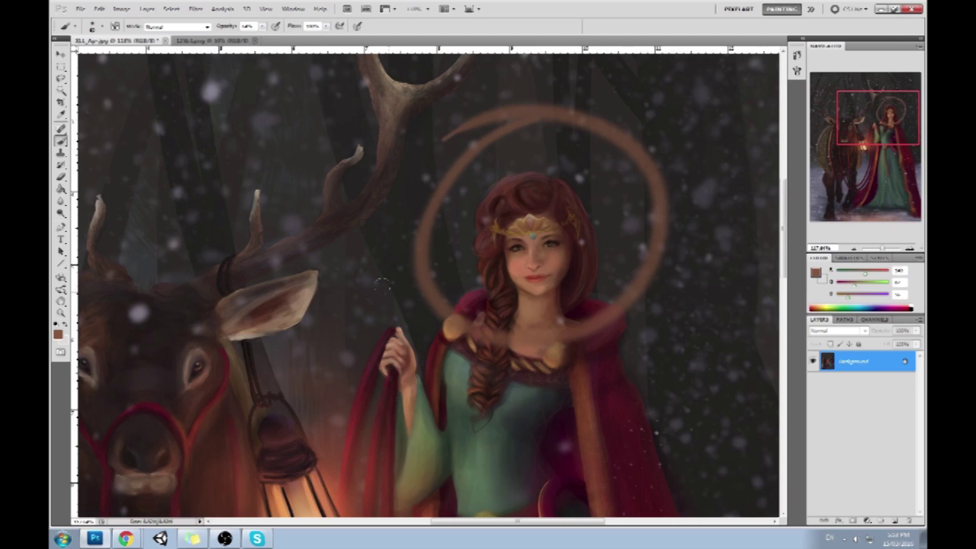
{"action": "key", "text": "ctrl+z"}
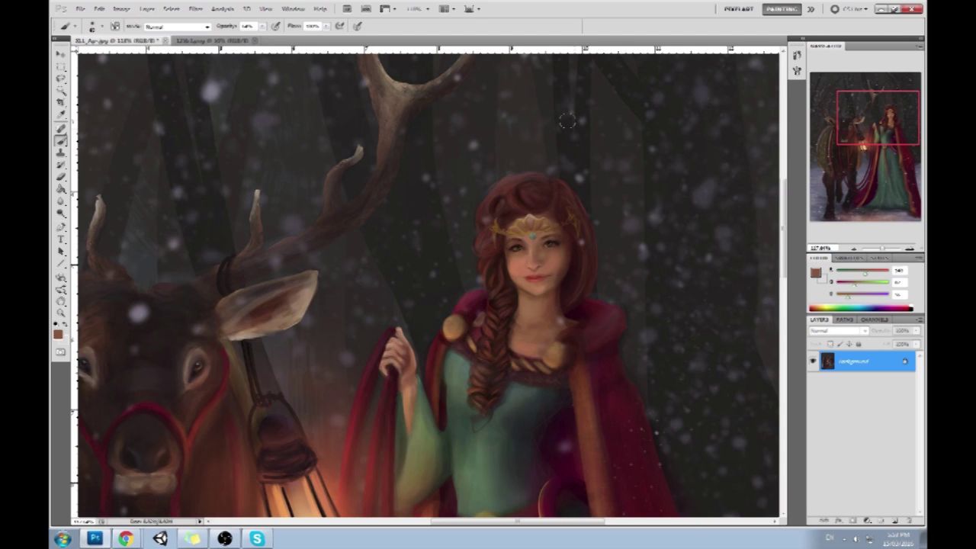
Mix a pale peach from the sampled skin tone and dab highlights on the woman's nose and cheek at reduced brush opacity.
{"action": "left_click", "coordinate": [510, 262], "text": "alt"}
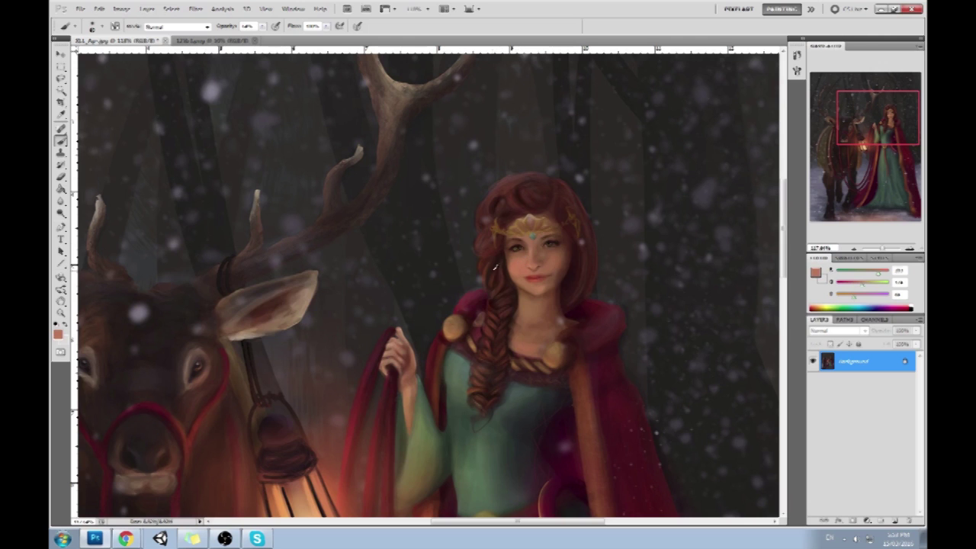
{"action": "left_click", "coordinate": [815, 272]}
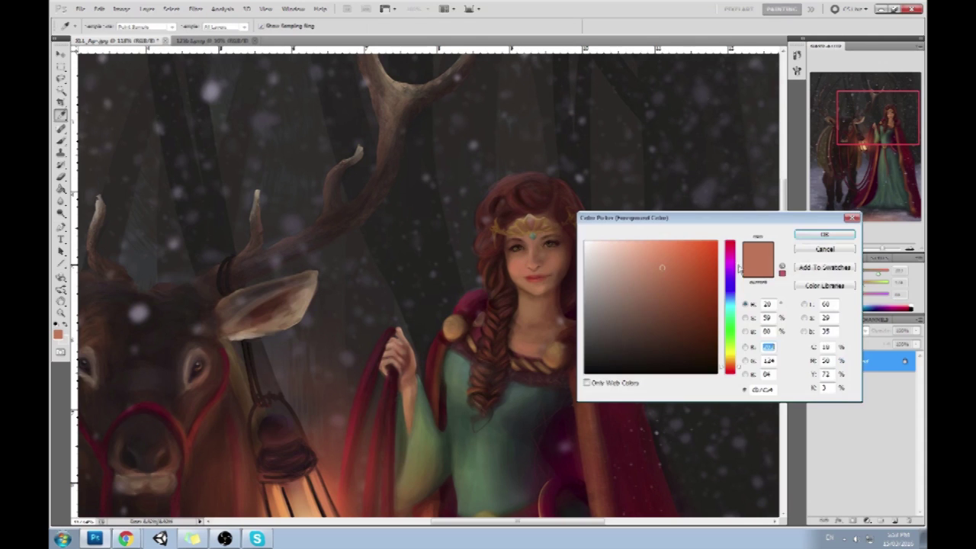
{"action": "left_click_drag", "start_coordinate": [633, 272], "coordinate": [621, 248]}
{"action": "key", "text": "Return"}
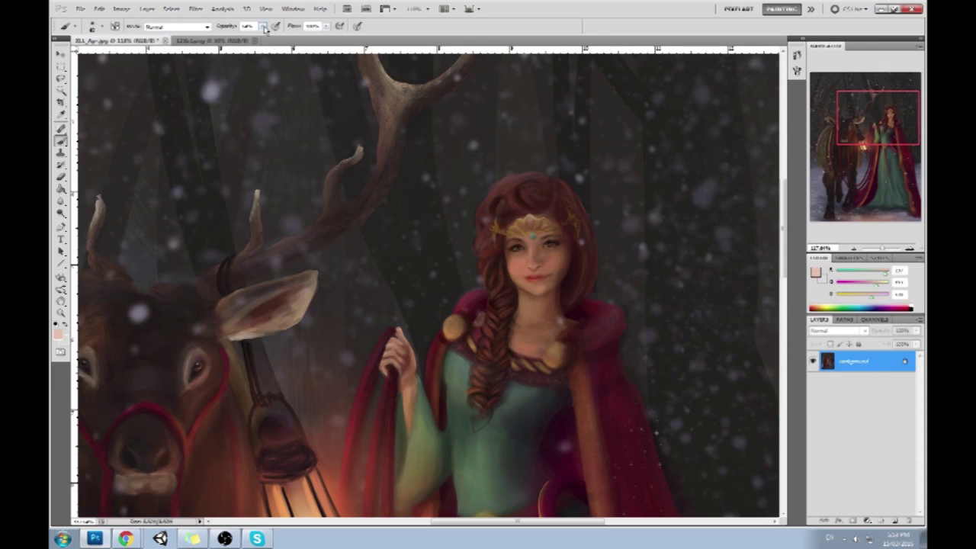
{"action": "left_click", "coordinate": [815, 272]}
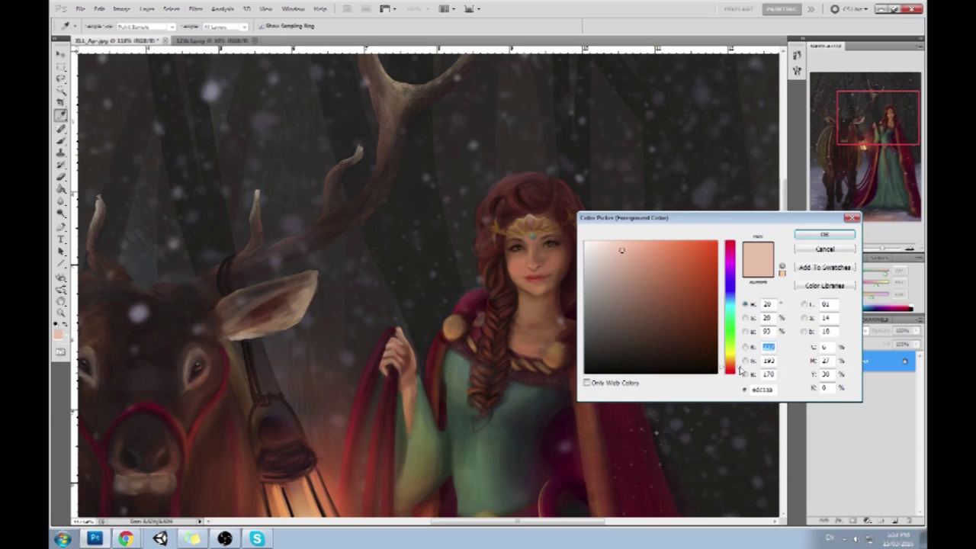
{"action": "left_click", "coordinate": [832, 235]}
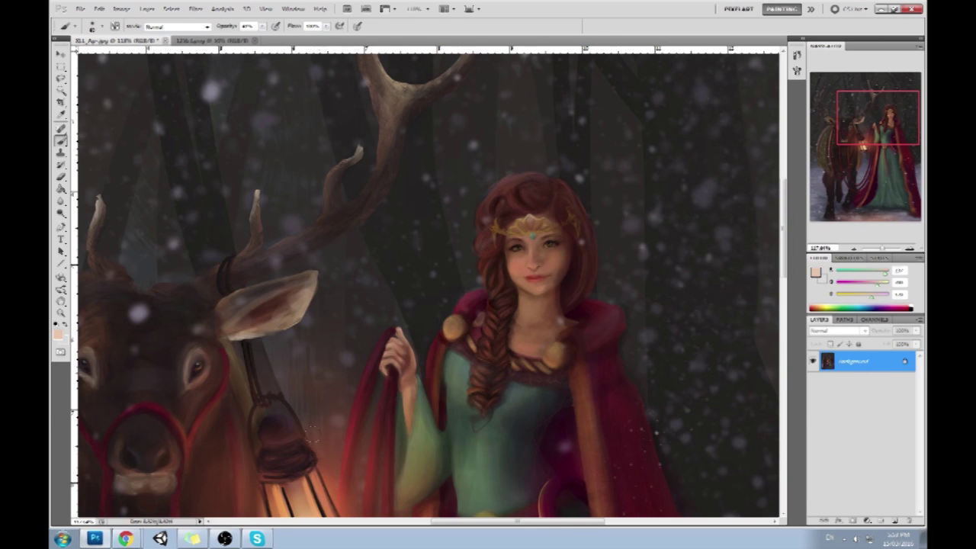
{"action": "left_click_drag", "start_coordinate": [262, 26], "coordinate": [247, 36]}
{"action": "left_click", "coordinate": [521, 264]}
{"action": "left_click", "coordinate": [506, 261]}
{"action": "left_click", "coordinate": [513, 265]}
{"action": "left_click", "coordinate": [509, 268]}
{"action": "left_click", "coordinate": [524, 270]}
Blend the shadowed side of the woman's nose and cheek using darker skin tones sampled from the face.
{"action": "left_click", "coordinate": [548, 256], "text": "alt"}
{"action": "left_click", "coordinate": [546, 260], "text": "alt"}
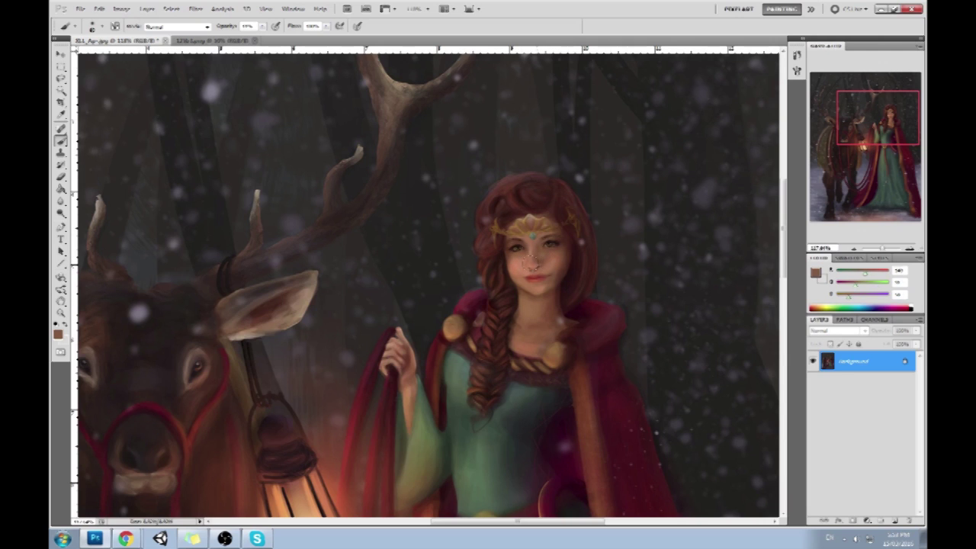
{"action": "left_click", "coordinate": [544, 258], "text": "alt"}
{"action": "left_click", "coordinate": [554, 267], "text": "alt"}
{"action": "left_click", "coordinate": [550, 258], "text": "alt"}
Compare the woman's face in the document's opening snapshot with the latest brushwork state in the history.
{"action": "left_click", "coordinate": [797, 55]}
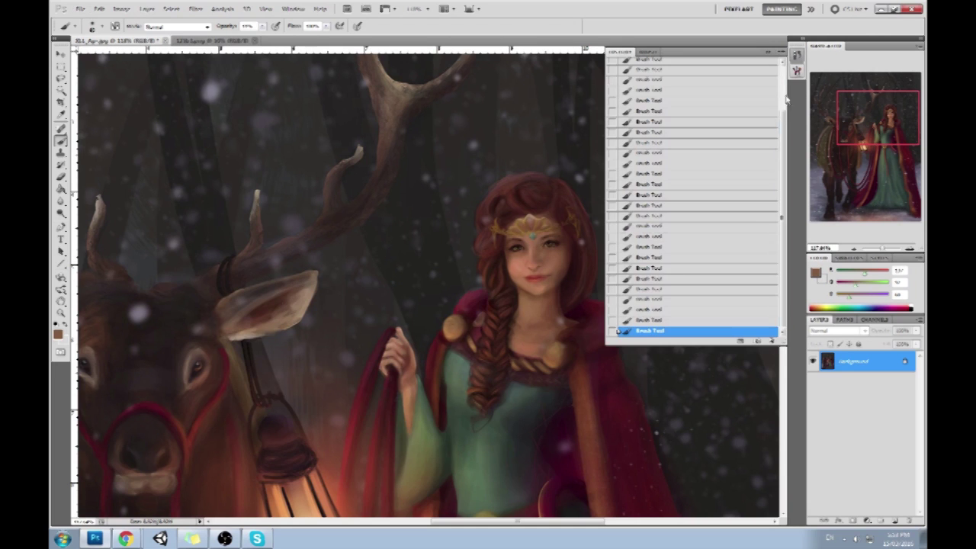
{"action": "left_click", "coordinate": [734, 70]}
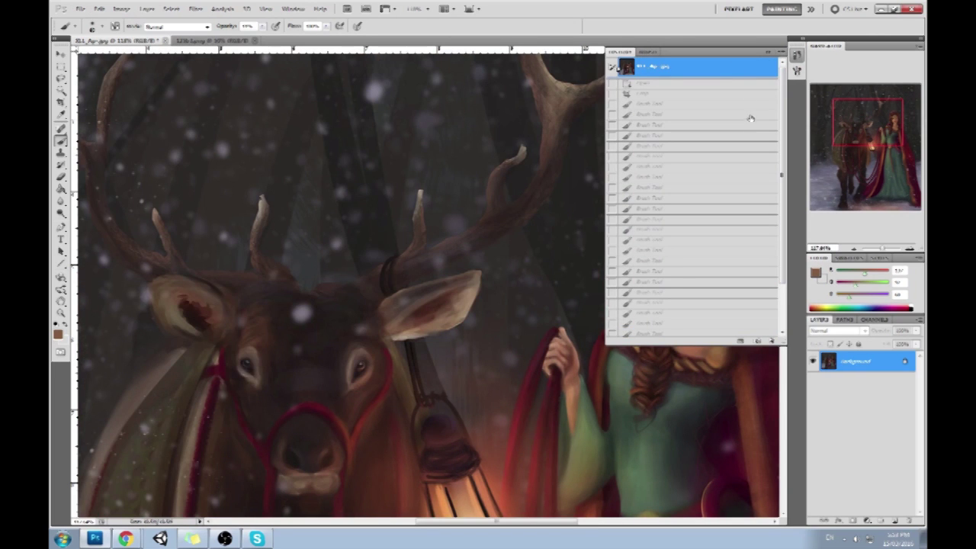
{"action": "left_click_drag", "start_coordinate": [784, 95], "coordinate": [784, 167]}
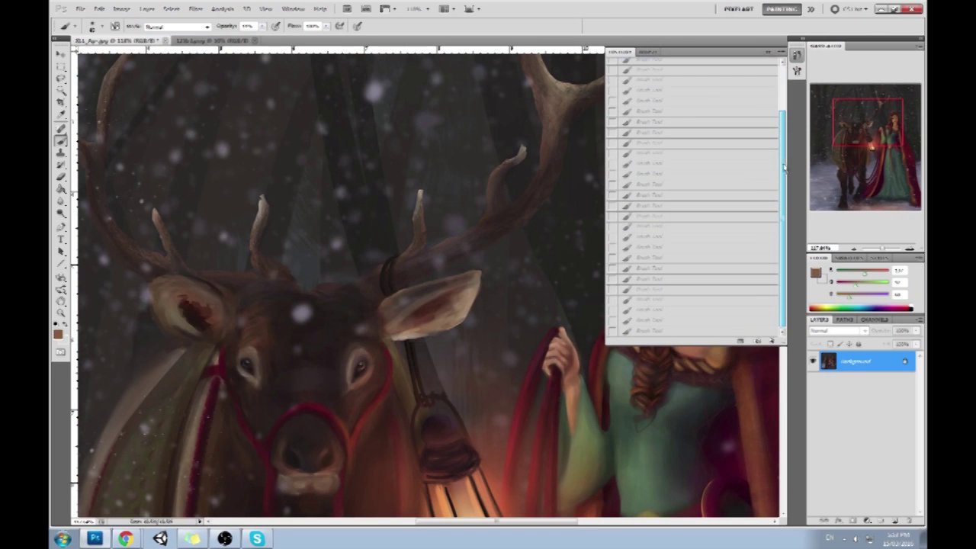
{"action": "left_click", "coordinate": [768, 52]}
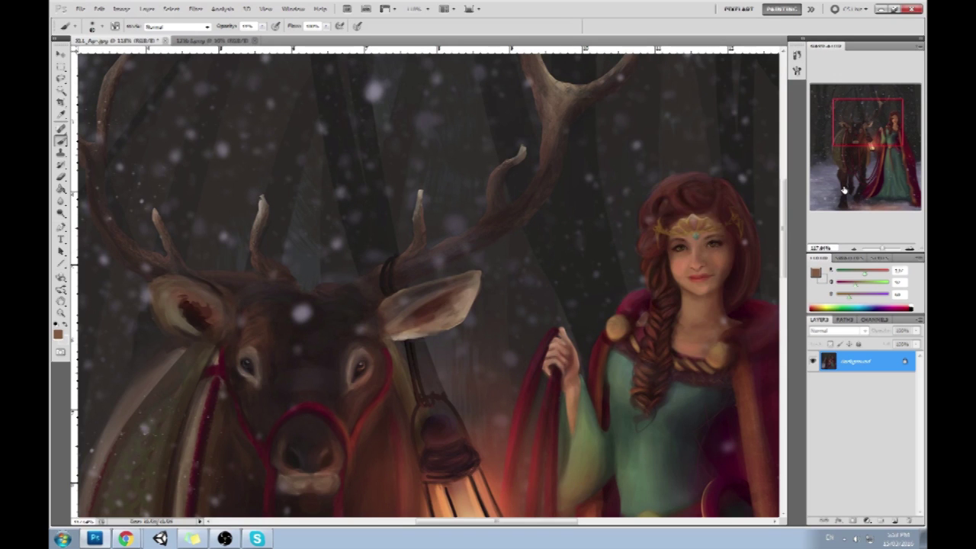
{"action": "left_click_drag", "start_coordinate": [729, 238], "coordinate": [569, 218]}
{"action": "left_click", "coordinate": [796, 56]}
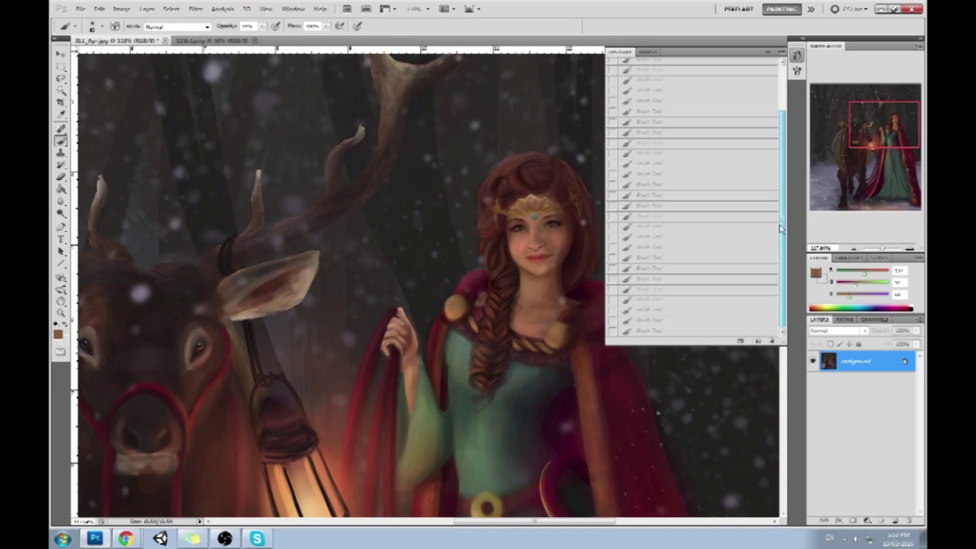
{"action": "left_click", "coordinate": [678, 330]}
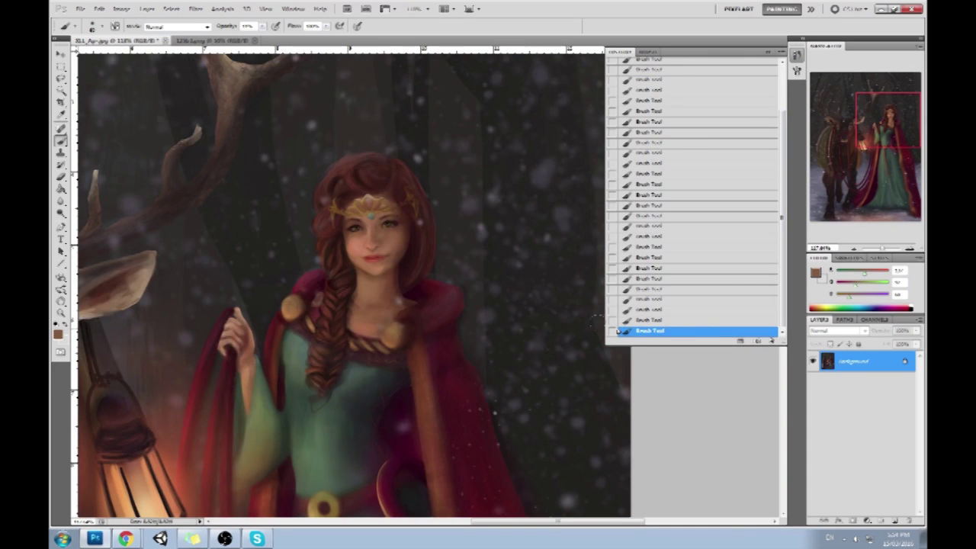
{"action": "left_click", "coordinate": [769, 54]}
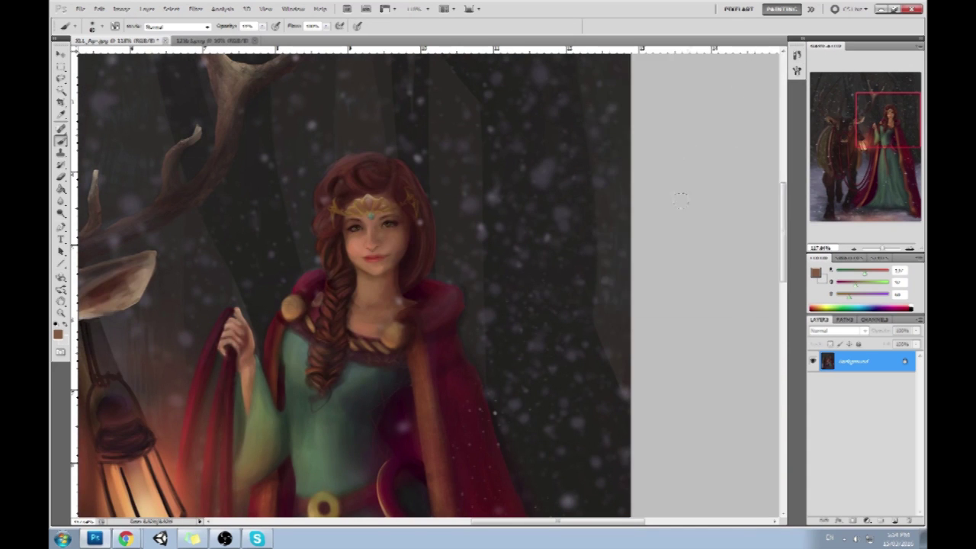
Paste a copy of the retouched painting as a new layer over the restored opening snapshot and align it with the original figures.
{"action": "key", "text": "ctrl+0"}
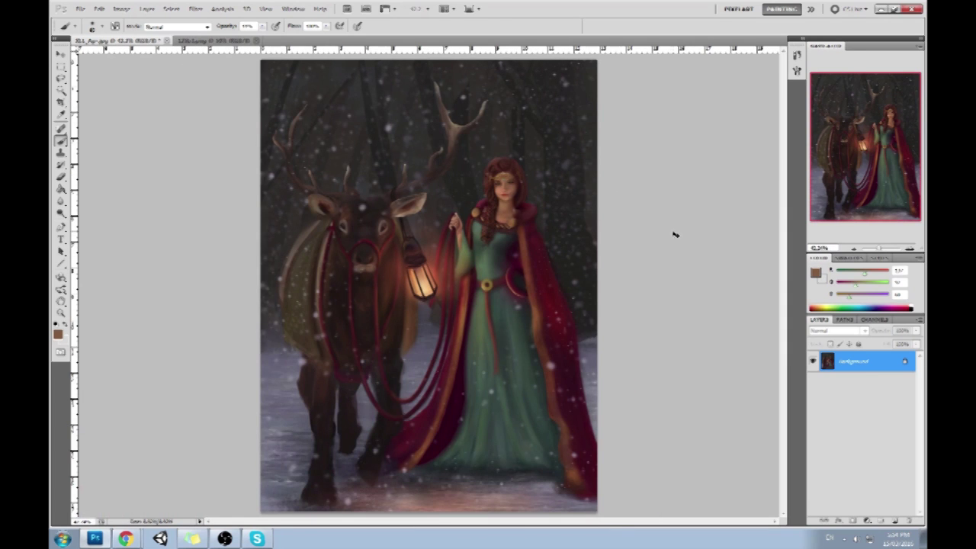
{"action": "left_click", "coordinate": [796, 55]}
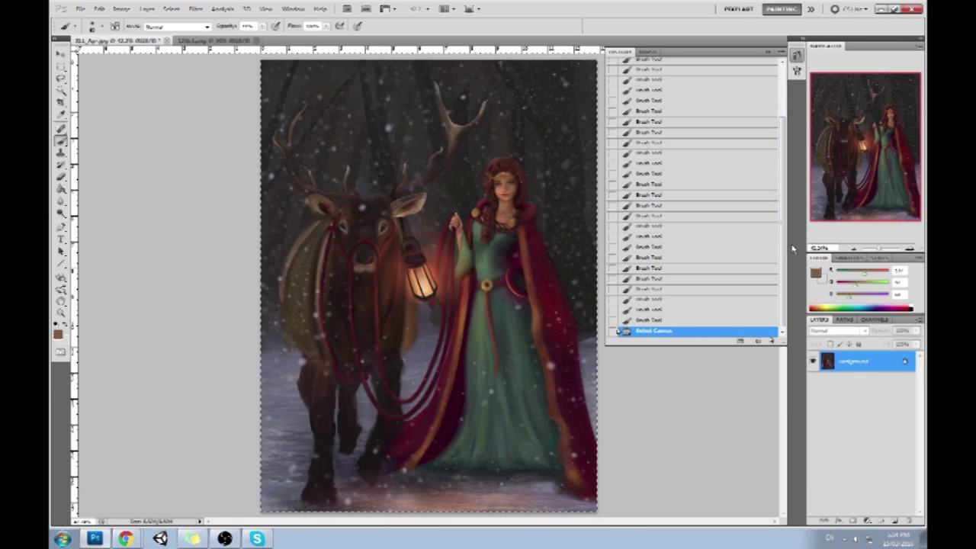
{"action": "left_click_drag", "start_coordinate": [784, 238], "coordinate": [782, 137]}
{"action": "left_click", "coordinate": [722, 72]}
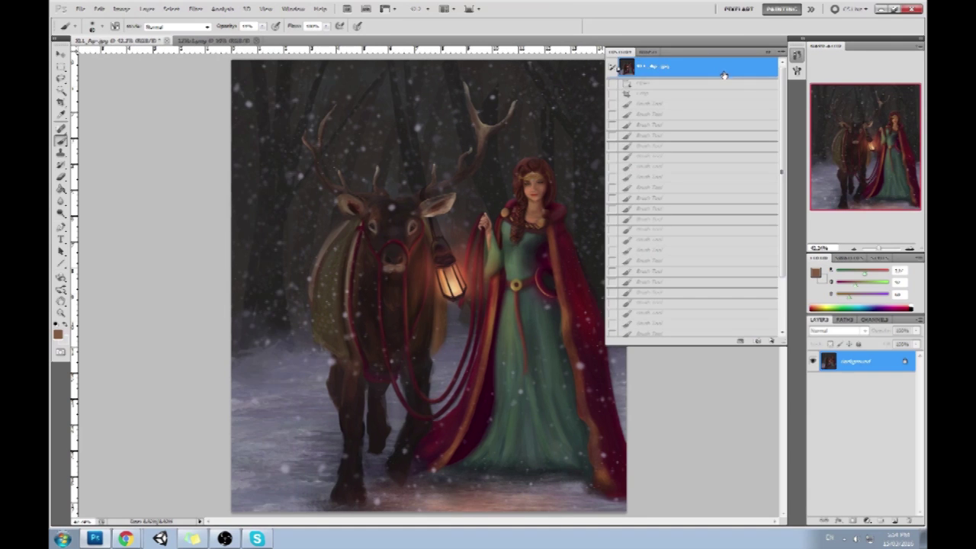
{"action": "key", "text": "ctrl+shift+v"}
{"action": "left_click", "coordinate": [780, 50]}
{"action": "key", "text": "v"}
{"action": "left_click_drag", "start_coordinate": [503, 251], "coordinate": [534, 256]}
Toggle the retouched layer's visibility to compare the woman's face with the original painting beneath.
{"action": "key", "text": "z"}
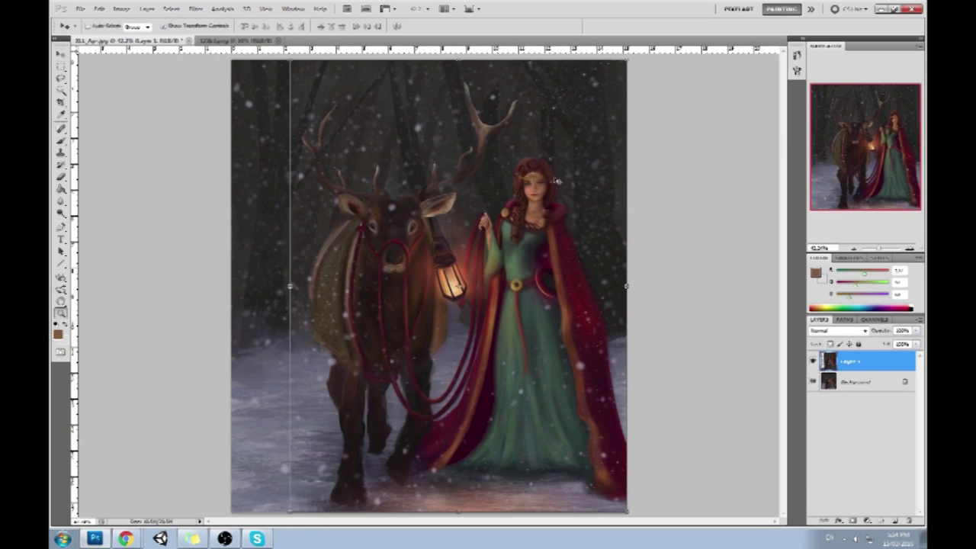
{"action": "left_click_drag", "start_coordinate": [519, 170], "coordinate": [591, 261]}
{"action": "left_click", "coordinate": [813, 362]}
{"action": "left_click", "coordinate": [813, 361]}
{"action": "left_click", "coordinate": [813, 362]}
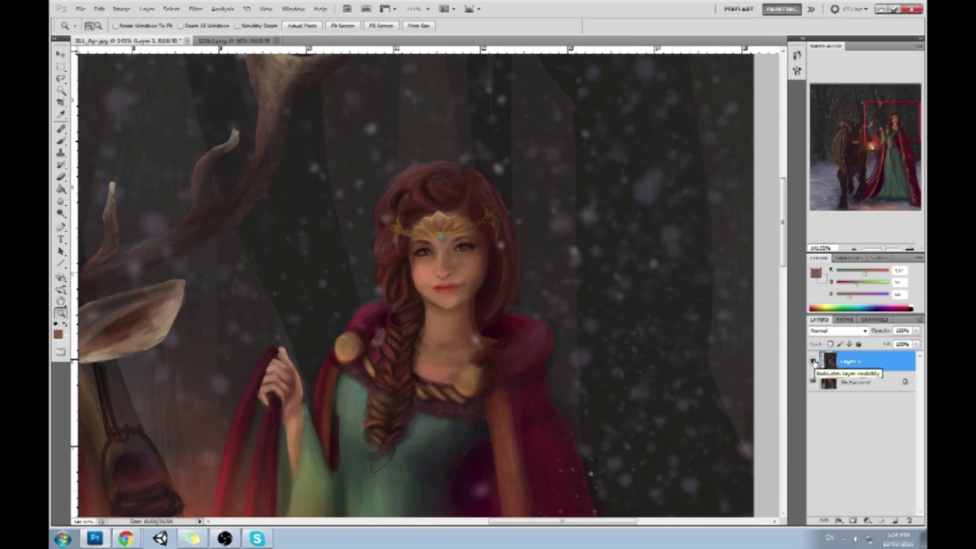
{"action": "left_click", "coordinate": [813, 361]}
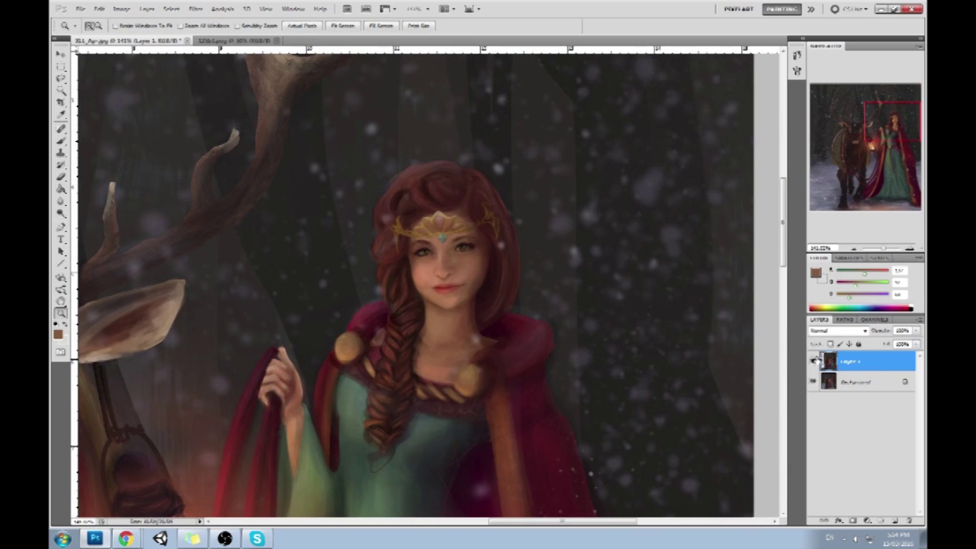
{"action": "key", "text": "b"}
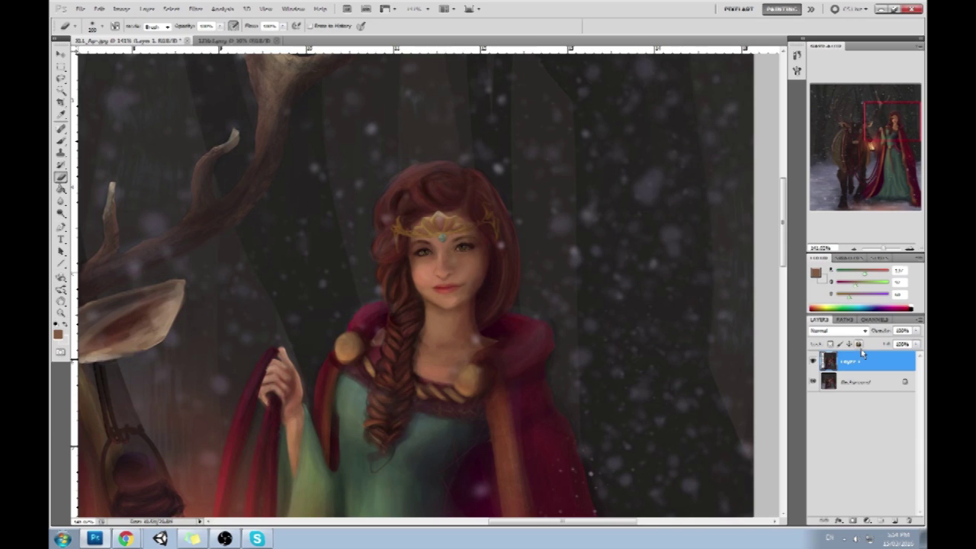
{"action": "left_click", "coordinate": [813, 362]}
{"action": "left_click", "coordinate": [814, 361]}
Duplicate the woman's lower face onto its own layer, stretch it slightly downward, and merge it into the retouched layer.
{"action": "key", "text": "l"}
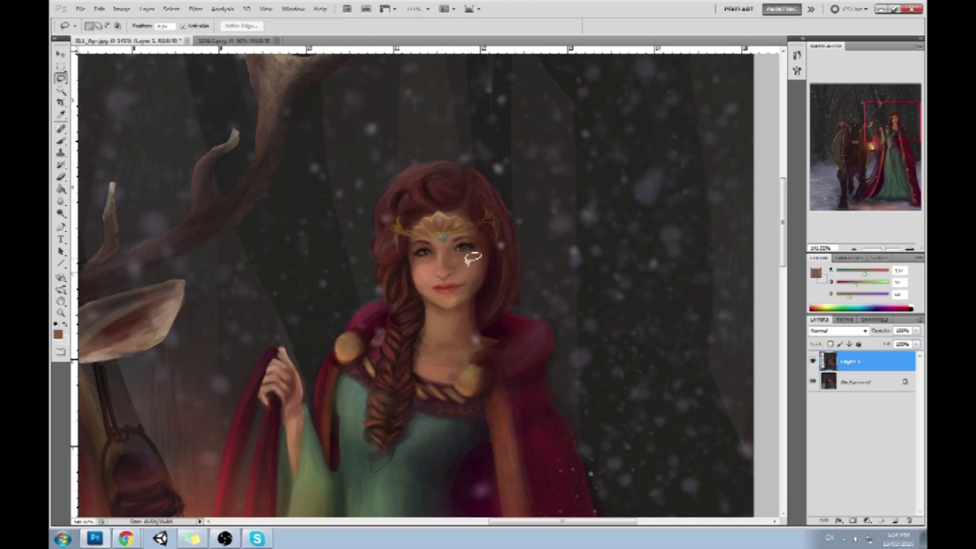
{"action": "mouse_move", "coordinate": [504, 276]}
{"action": "left_mouse_down"}
{"action": "mouse_move", "coordinate": [440, 261]}
{"action": "mouse_move", "coordinate": [399, 286]}
{"action": "mouse_move", "coordinate": [475, 308]}
{"action": "mouse_move", "coordinate": [501, 262]}
{"action": "left_mouse_up"}
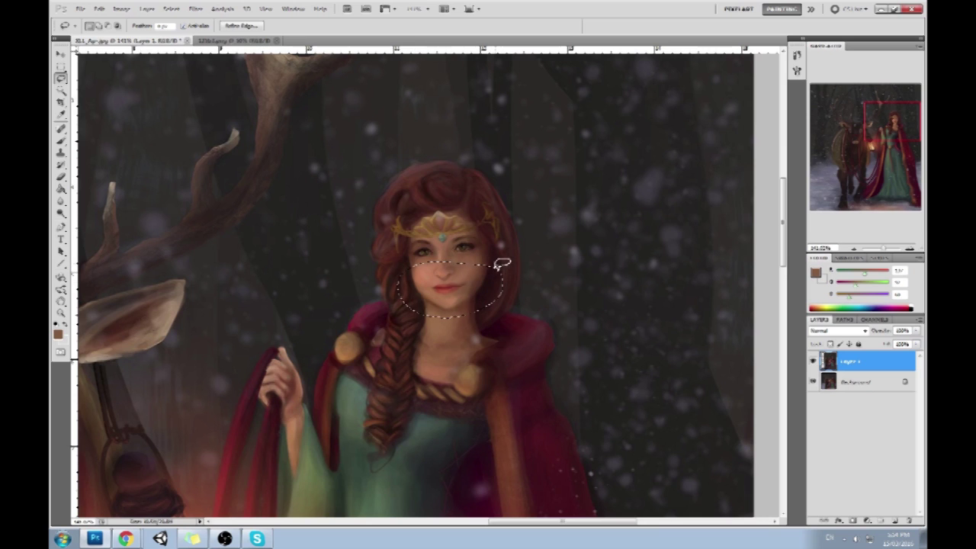
{"action": "key", "text": "ctrl+j"}
{"action": "key", "text": "v"}
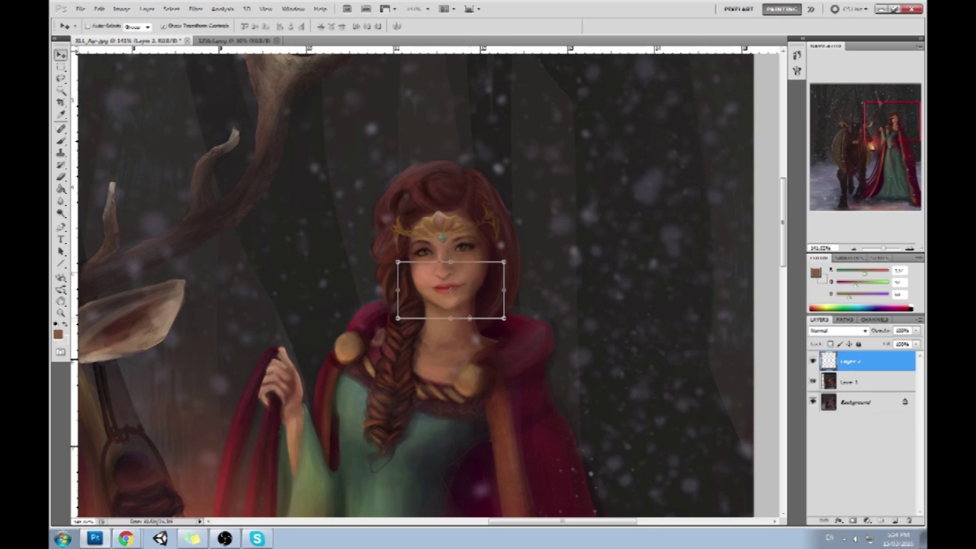
{"action": "left_click_drag", "start_coordinate": [503, 318], "coordinate": [503, 323]}
{"action": "key", "text": "Return"}
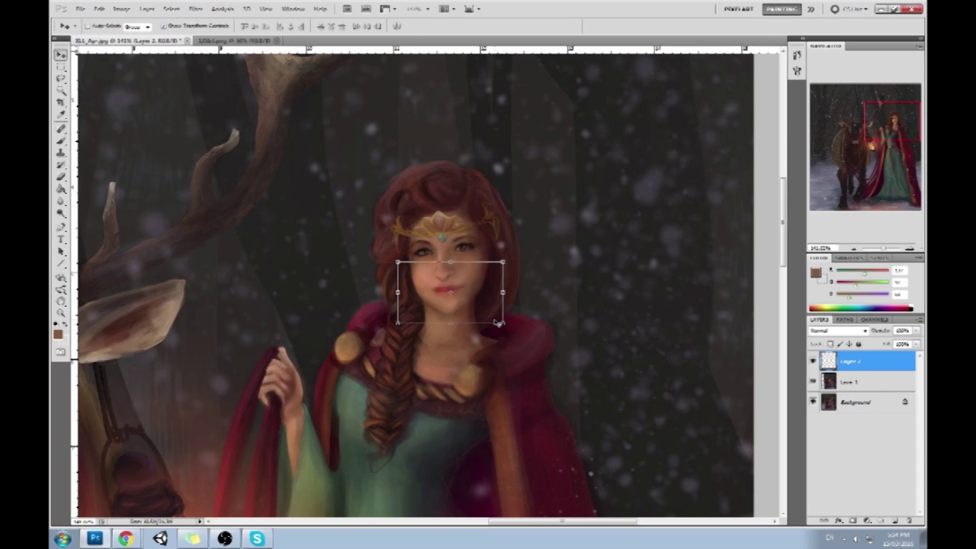
{"action": "right_click", "coordinate": [847, 363]}
{"action": "left_click", "coordinate": [854, 337]}
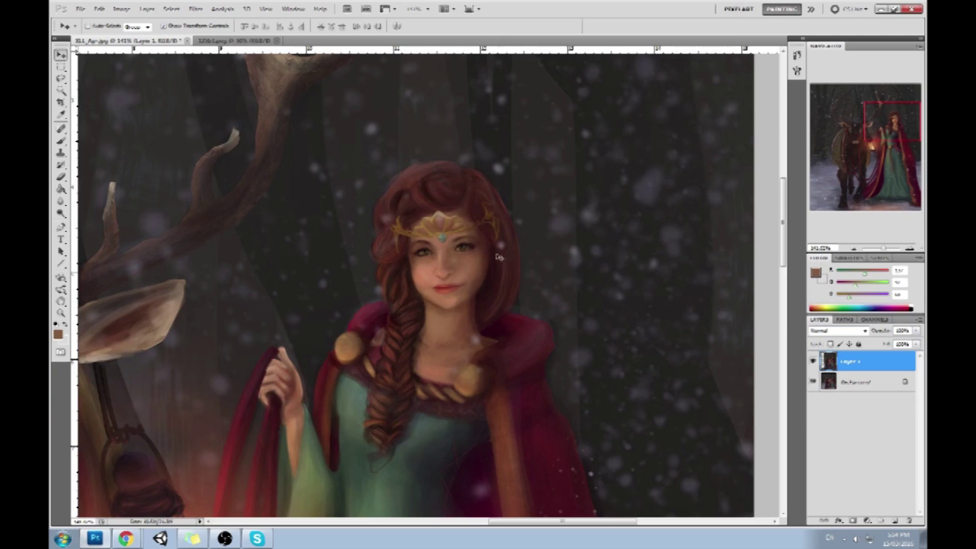
Select the woman's lower face again, copy it to a new layer, and stretch the copy slightly downward.
{"action": "key", "text": "l"}
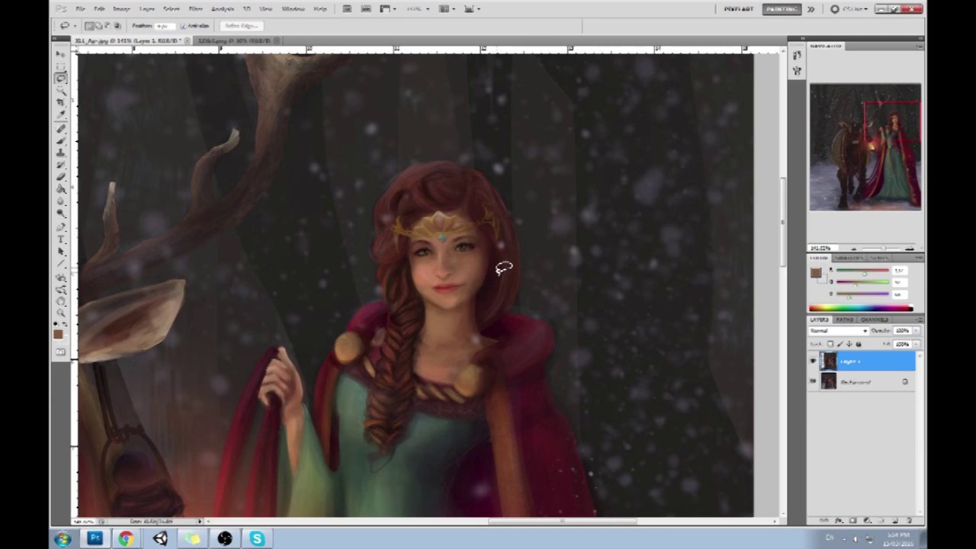
{"action": "left_click_drag", "start_coordinate": [407, 267], "coordinate": [493, 255]}
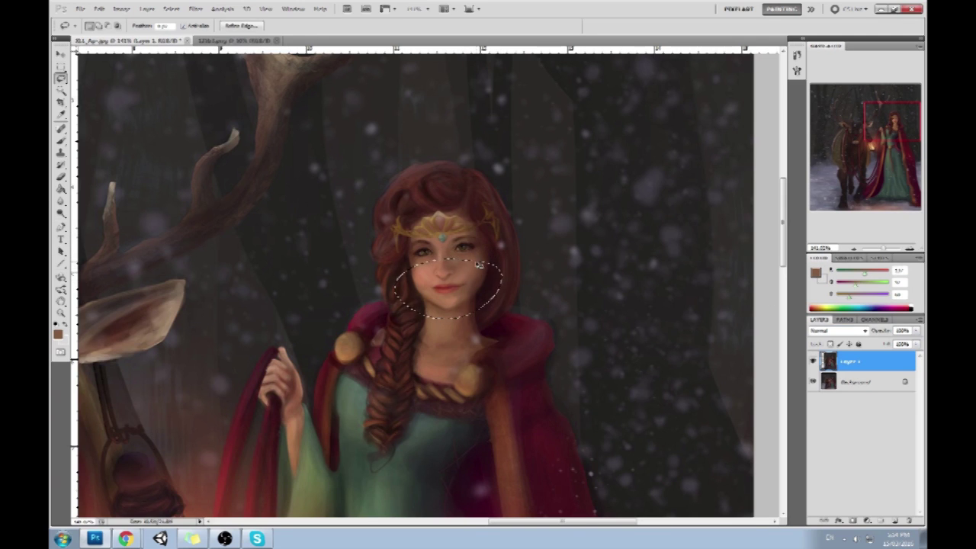
{"action": "key", "text": "ctrl+j"}
{"action": "key", "text": "v"}
{"action": "left_click_drag", "start_coordinate": [500, 317], "coordinate": [500, 324]}
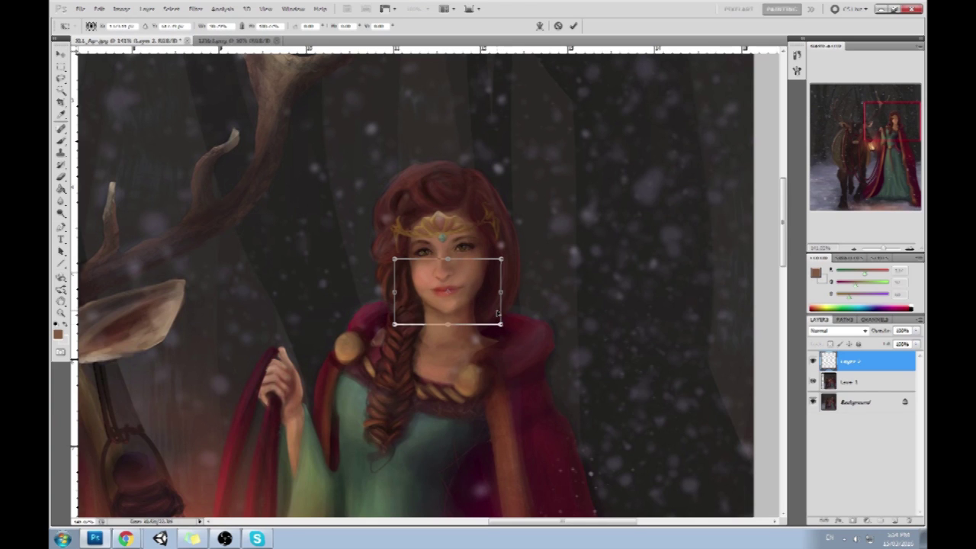
{"action": "key", "text": "Return"}
Compare the face with and without the stretched copy, and merge the copy into the retouched layer.
{"action": "key", "text": "b"}
{"action": "left_click", "coordinate": [813, 363]}
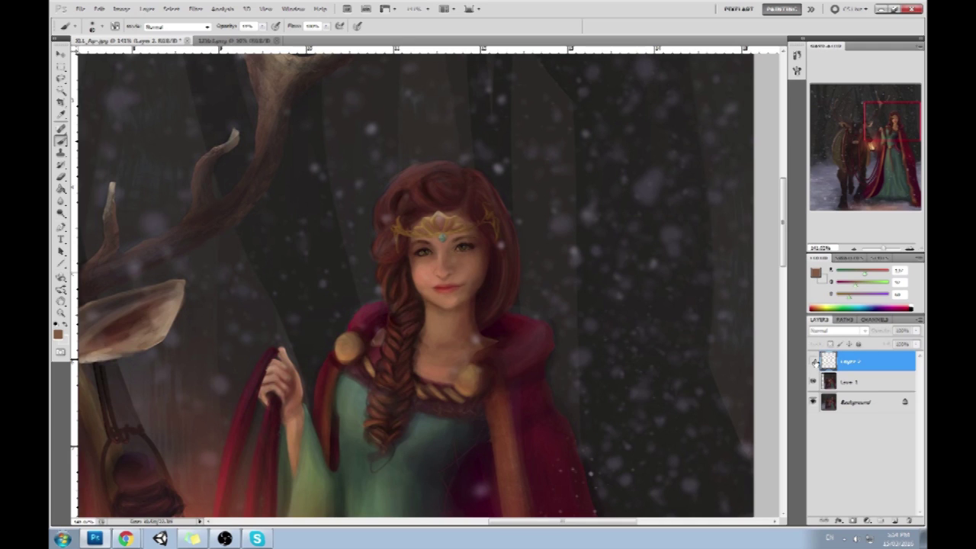
{"action": "left_click", "coordinate": [813, 361]}
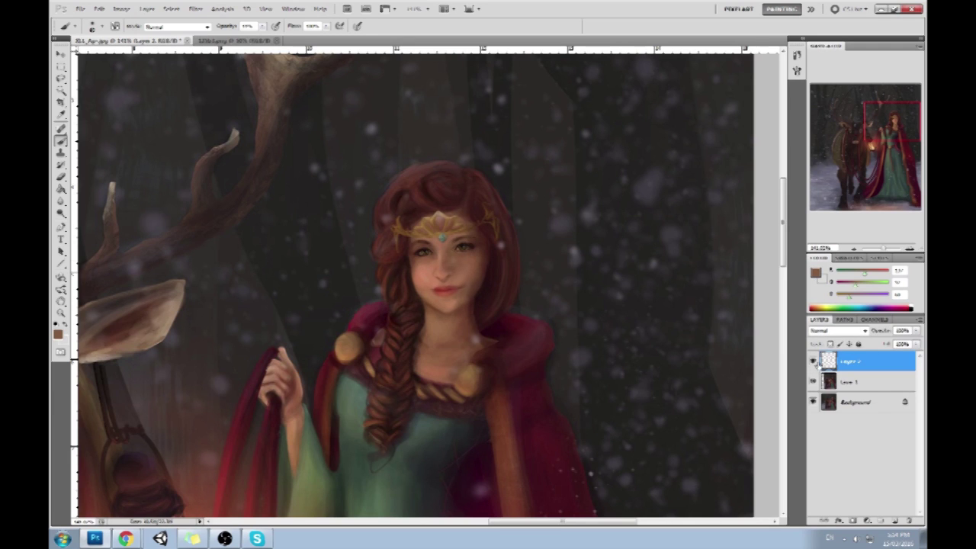
{"action": "key", "text": "e"}
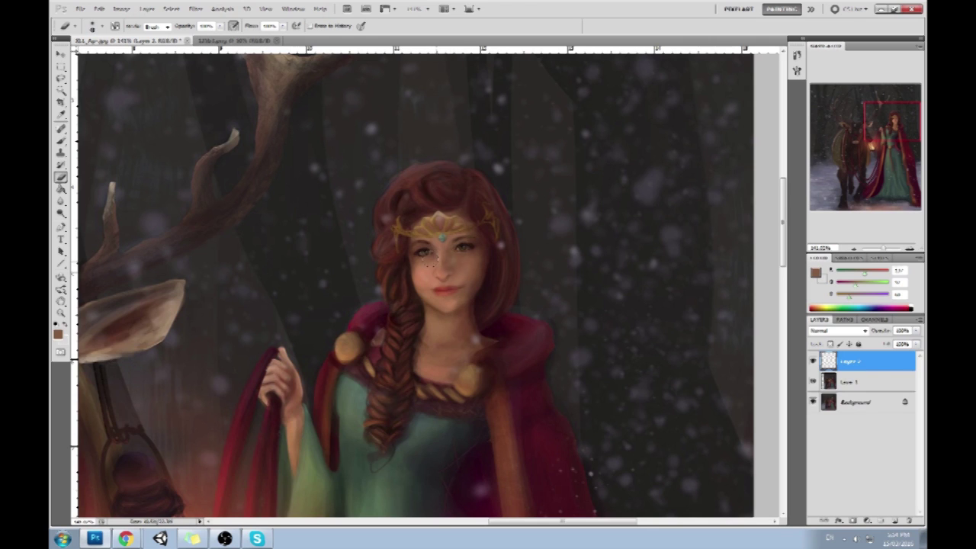
{"action": "right_click", "coordinate": [852, 365]}
{"action": "left_click", "coordinate": [853, 343]}
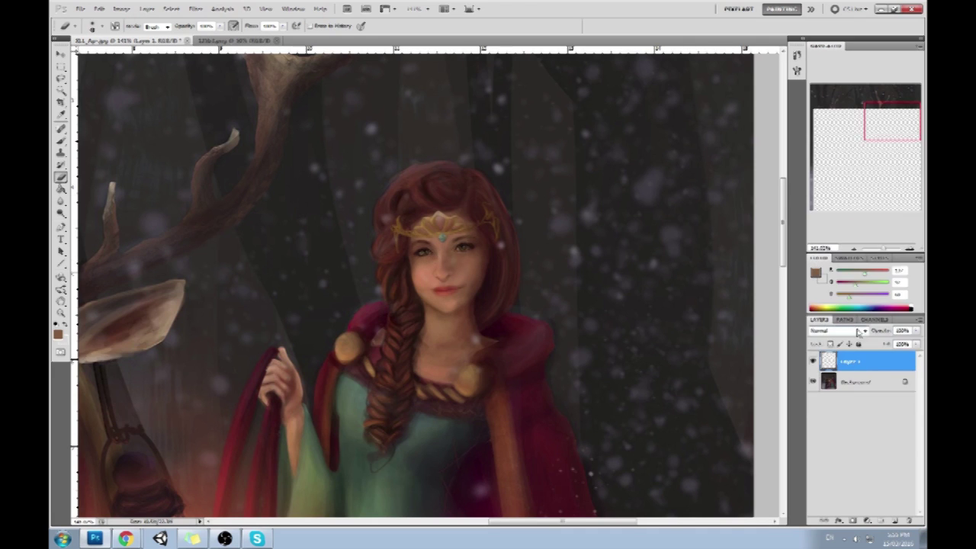
Open the retouched layer in Liquify and nudge the contours of the woman's face with the Forward Warp tool.
{"action": "left_click", "coordinate": [200, 10]}
{"action": "left_click", "coordinate": [207, 70]}
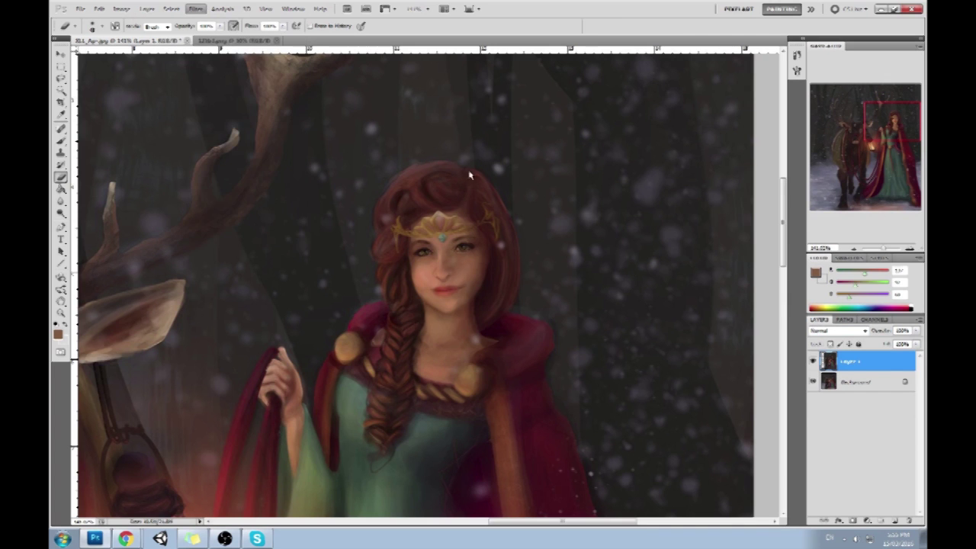
{"action": "key", "text": "z"}
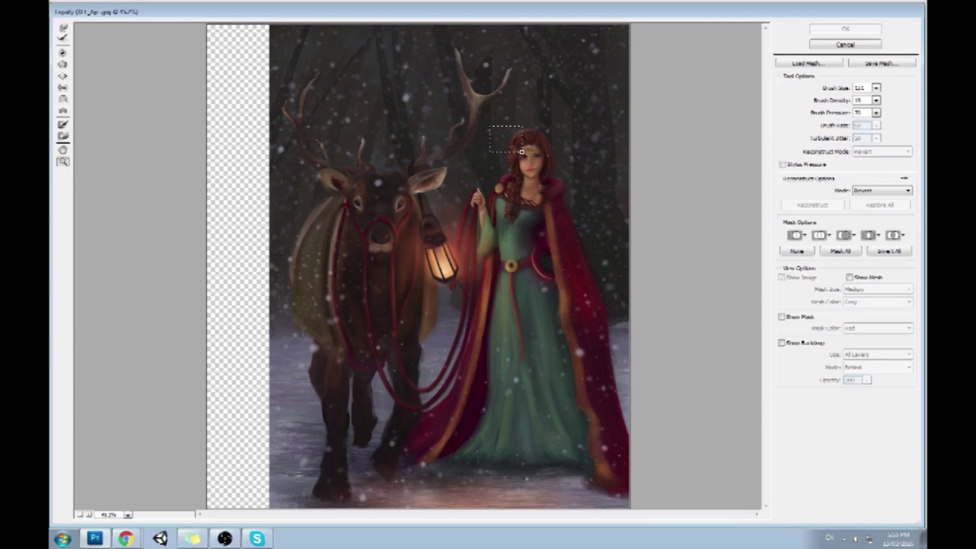
{"action": "left_click_drag", "start_coordinate": [497, 130], "coordinate": [587, 223]}
{"action": "left_click", "coordinate": [63, 28]}
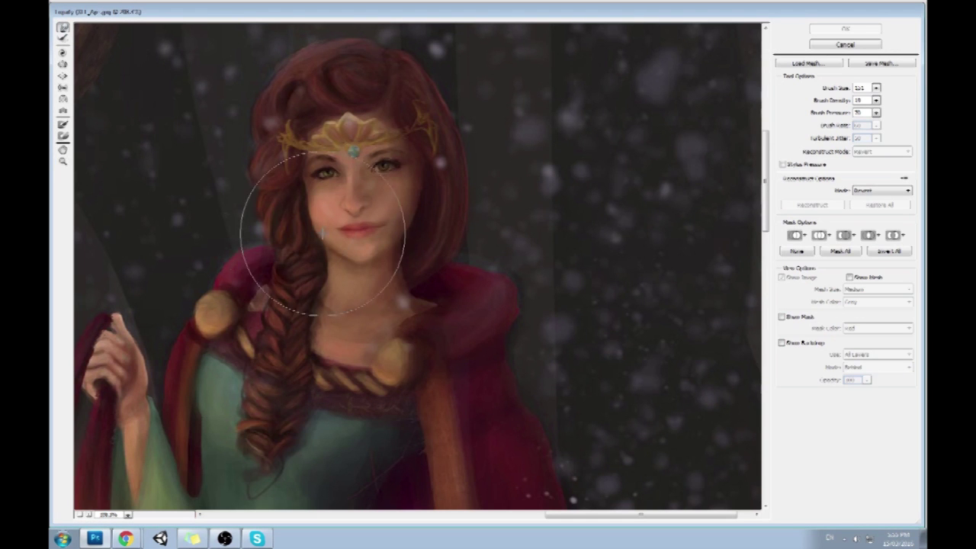
{"action": "left_click", "coordinate": [876, 88]}
{"action": "left_click_drag", "start_coordinate": [828, 101], "coordinate": [826, 101]}
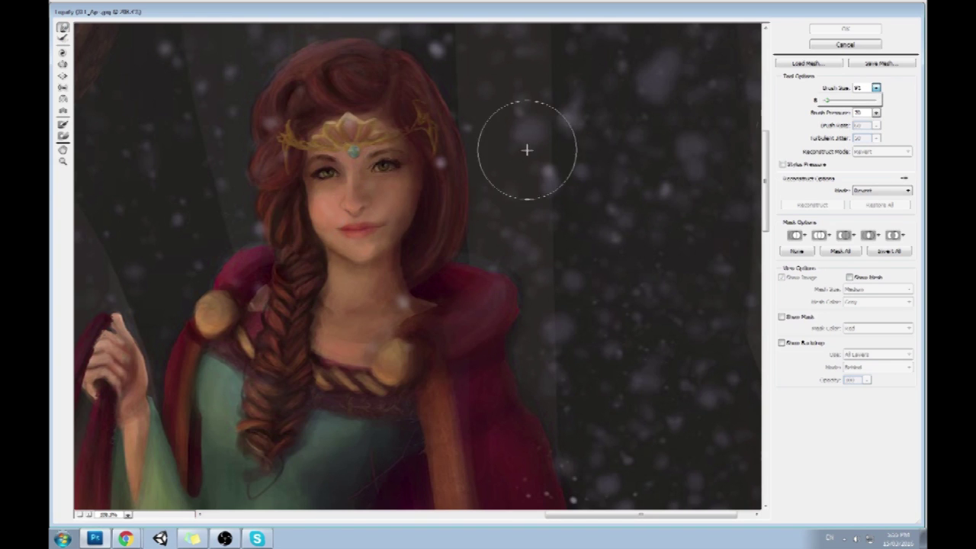
{"action": "key", "text": "["}
{"action": "left_click", "coordinate": [311, 224]}
{"action": "mouse_move", "coordinate": [378, 205]}
{"action": "left_mouse_down"}
{"action": "mouse_move", "coordinate": [353, 205]}
{"action": "mouse_move", "coordinate": [315, 180]}
{"action": "left_mouse_up"}
Refine the woman's cheek and jawline with smaller Forward Warp brushes and apply the Liquify changes.
{"action": "key", "text": "["}
{"action": "key", "text": "["}
{"action": "key", "text": "["}
{"action": "key", "text": "["}
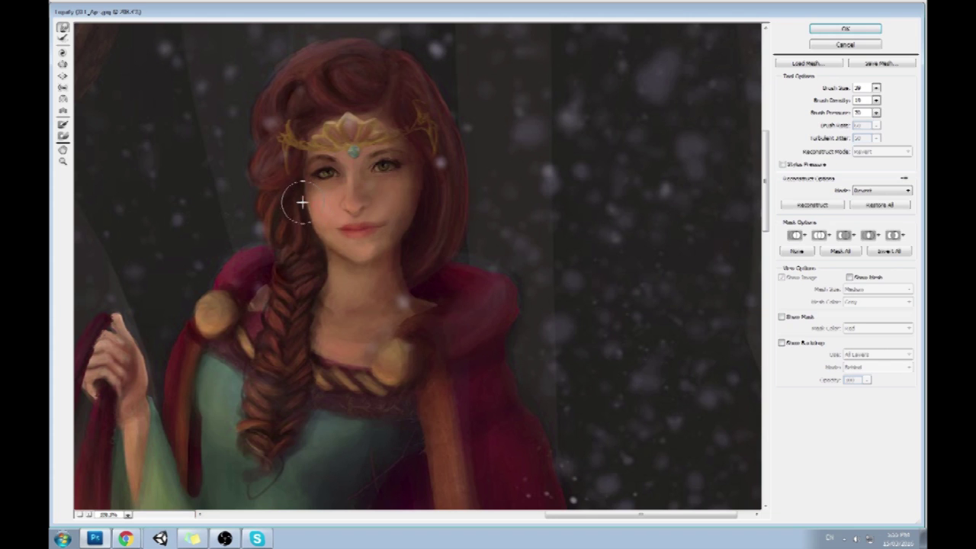
{"action": "key", "text": "]"}
{"action": "key", "text": "]"}
{"action": "key", "text": "]"}
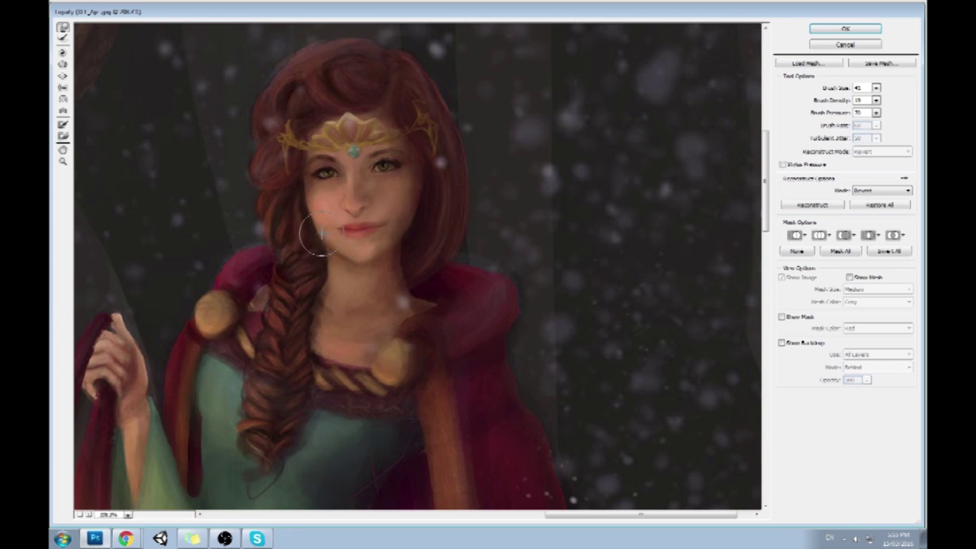
{"action": "left_click_drag", "start_coordinate": [316, 236], "coordinate": [305, 211]}
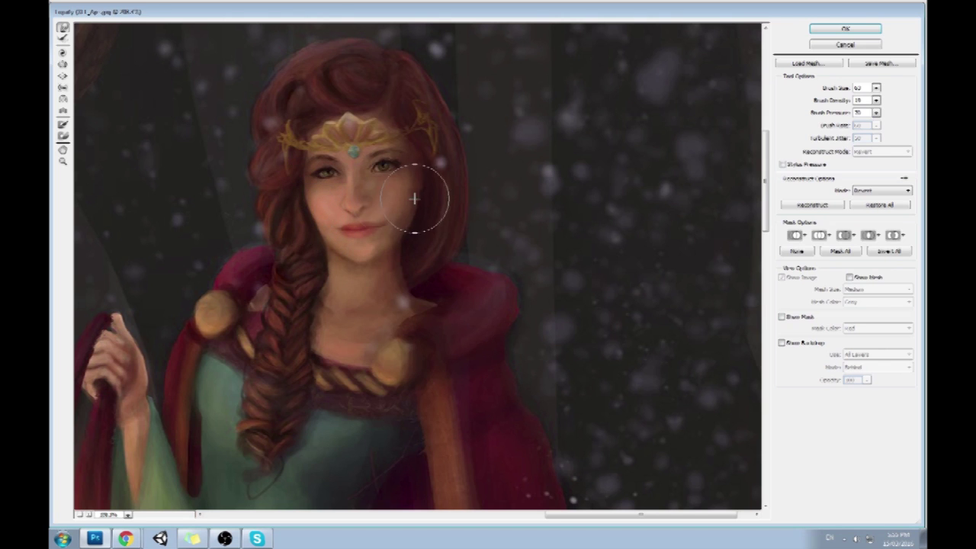
{"action": "mouse_move", "coordinate": [319, 246]}
{"action": "left_mouse_down"}
{"action": "mouse_move", "coordinate": [325, 264]}
{"action": "mouse_move", "coordinate": [332, 249]}
{"action": "mouse_move", "coordinate": [340, 264]}
{"action": "left_mouse_up"}
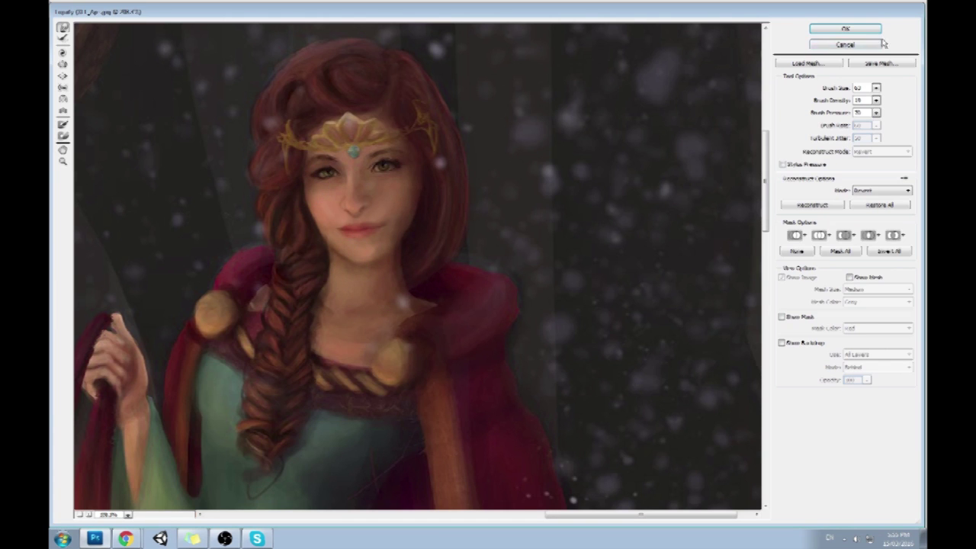
{"action": "left_click", "coordinate": [856, 29]}
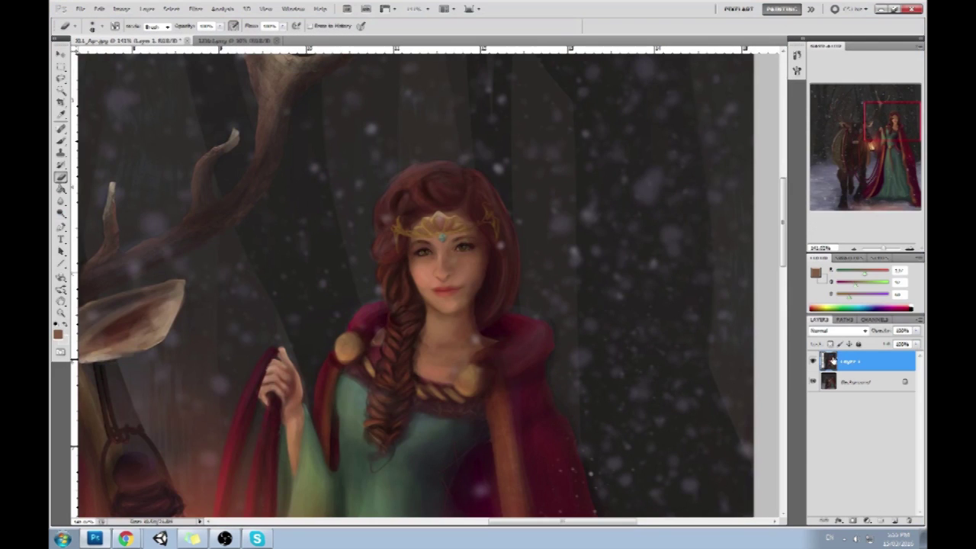
Toggle the retouched layer's visibility to compare the liquified face with the original painting.
{"action": "left_click", "coordinate": [812, 363]}
{"action": "left_click", "coordinate": [812, 362]}
{"action": "left_click", "coordinate": [813, 363]}
{"action": "left_click", "coordinate": [813, 362]}
Sample the lantern's warm glow and paint it faintly over the woman's face with a low-opacity brush, also sampling her skin tone.
{"action": "key", "text": "ctrl+0"}
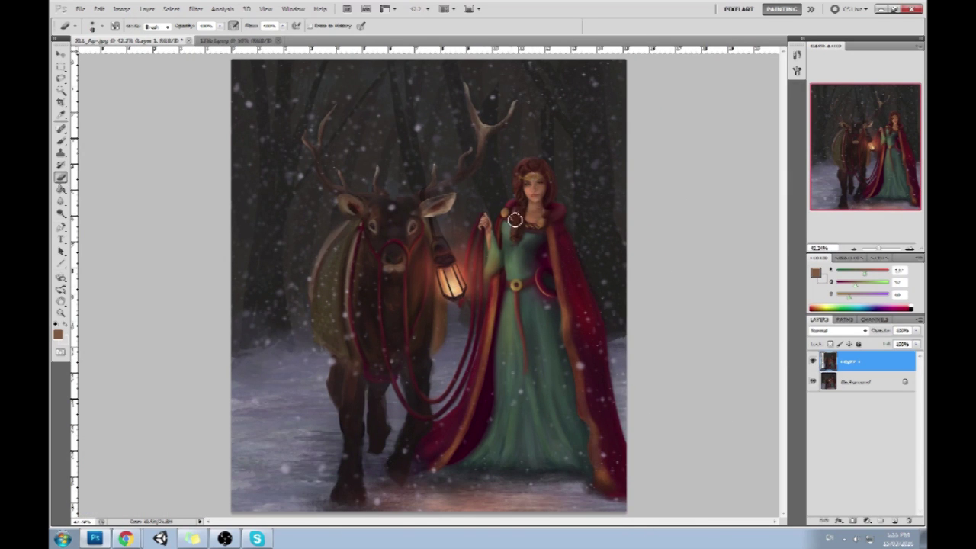
{"action": "key", "text": "i"}
{"action": "left_click", "coordinate": [455, 286]}
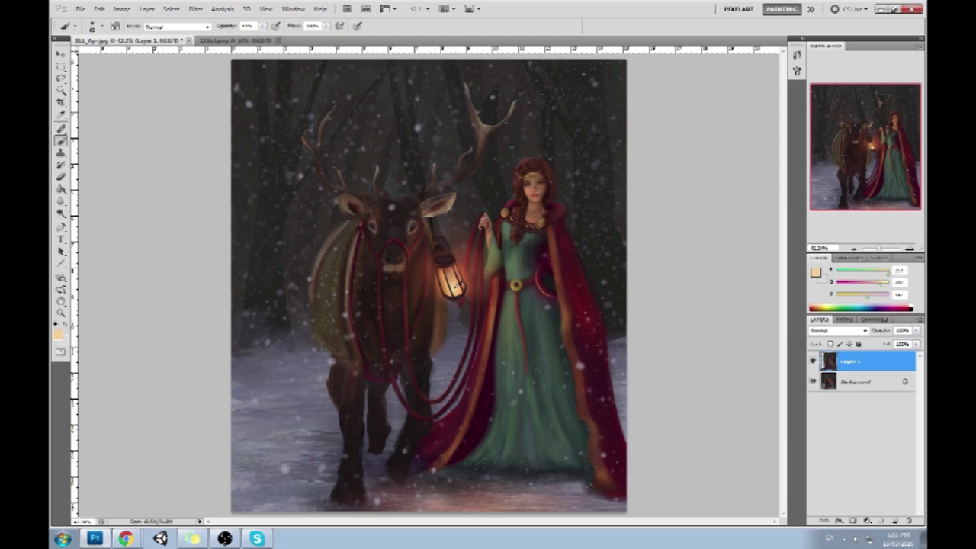
{"action": "key", "text": "z"}
{"action": "left_click_drag", "start_coordinate": [501, 166], "coordinate": [585, 248]}
{"action": "key", "text": "b"}
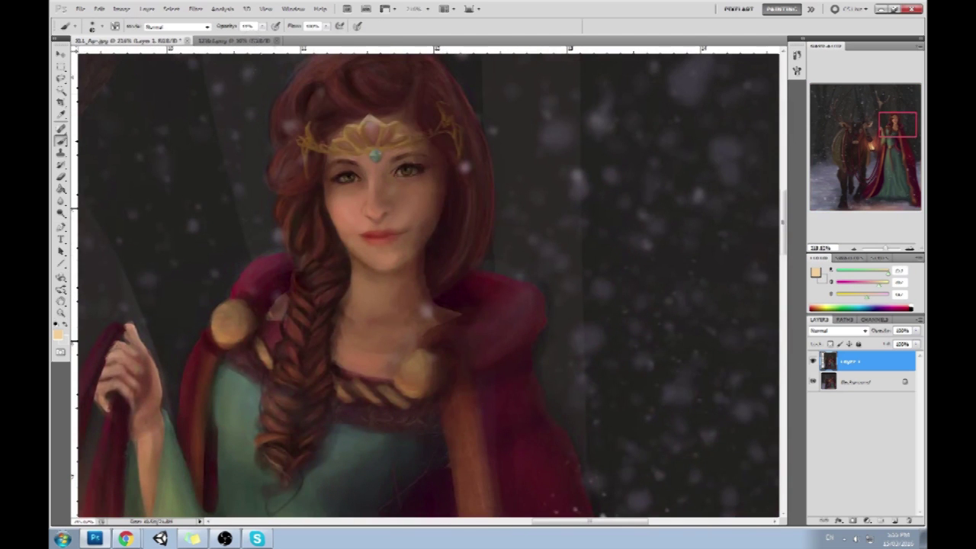
{"action": "left_click", "coordinate": [258, 37]}
{"action": "left_click", "coordinate": [340, 203]}
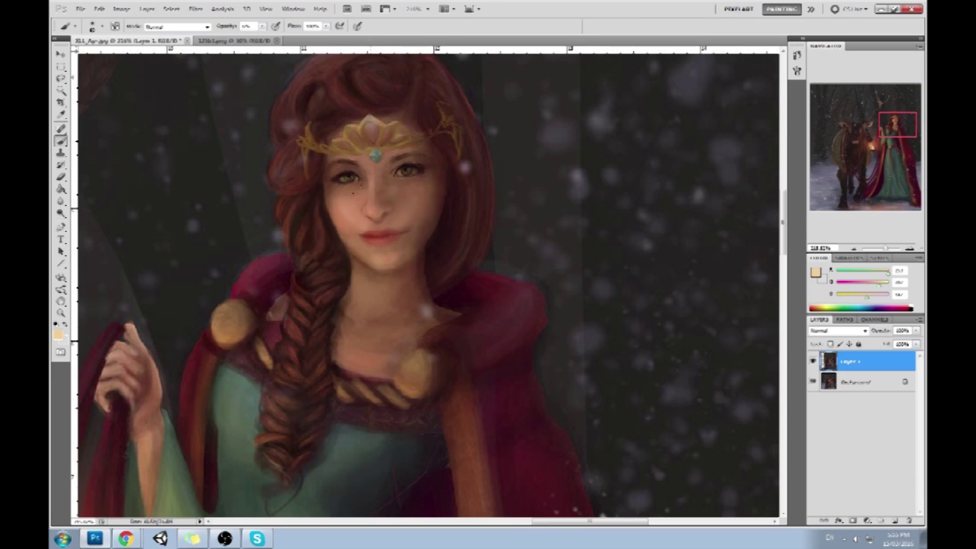
{"action": "left_click", "coordinate": [373, 155]}
{"action": "left_click", "coordinate": [372, 191], "text": "alt"}
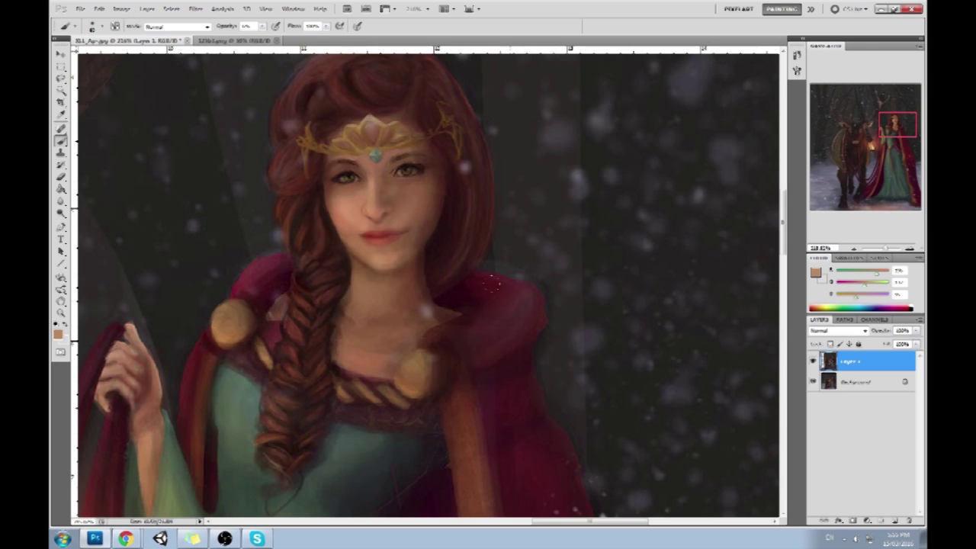
Sample a reddish-brown tone from the woman's head, raise the brush opacity, and merge the retouched layer into the background.
{"action": "key", "text": "ctrl+0"}
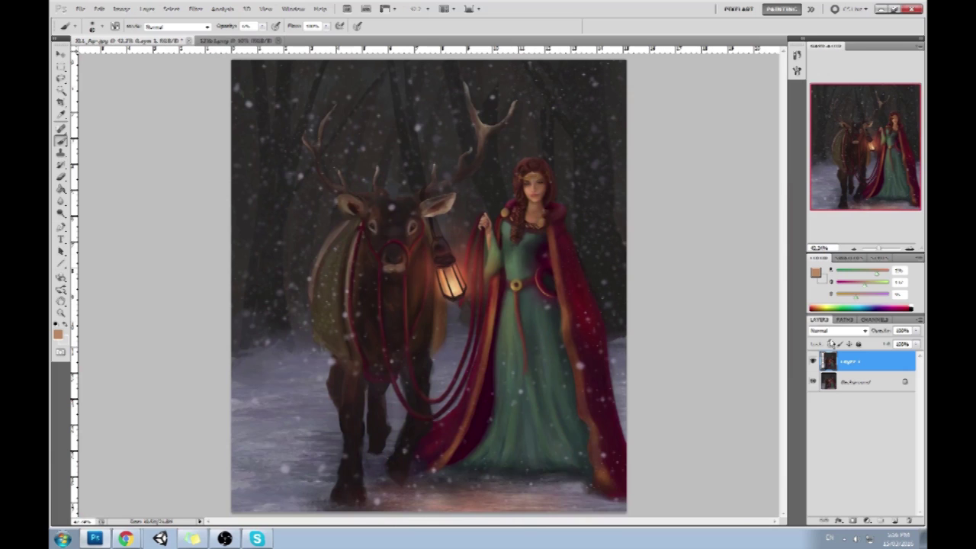
{"action": "left_click", "coordinate": [540, 186], "text": "alt"}
{"action": "left_click_drag", "start_coordinate": [262, 27], "coordinate": [270, 38]}
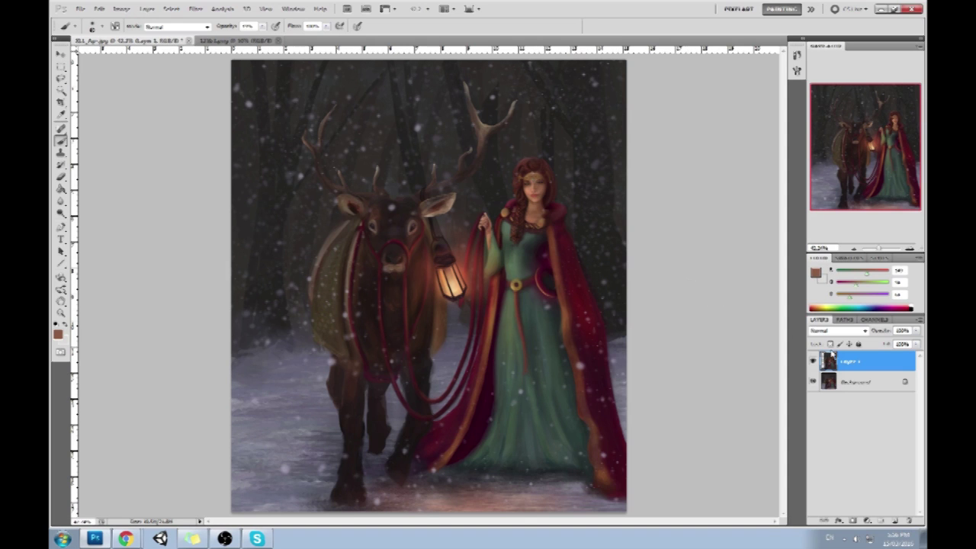
{"action": "right_click", "coordinate": [853, 366]}
{"action": "left_click", "coordinate": [846, 328]}
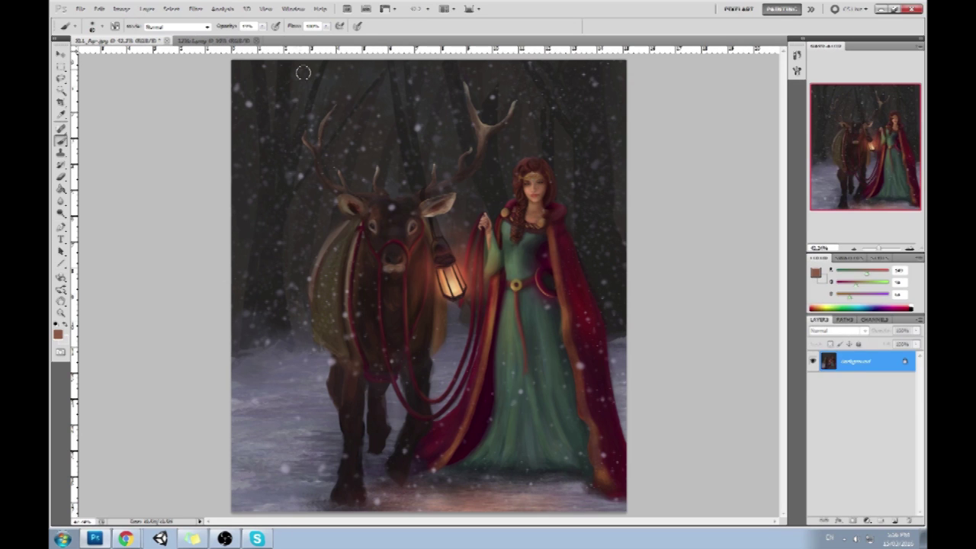
Crop a vertical strip of empty forest off the left side of the painting, keeping its full height.
{"action": "key", "text": "c"}
{"action": "left_click_drag", "start_coordinate": [277, 61], "coordinate": [641, 513]}
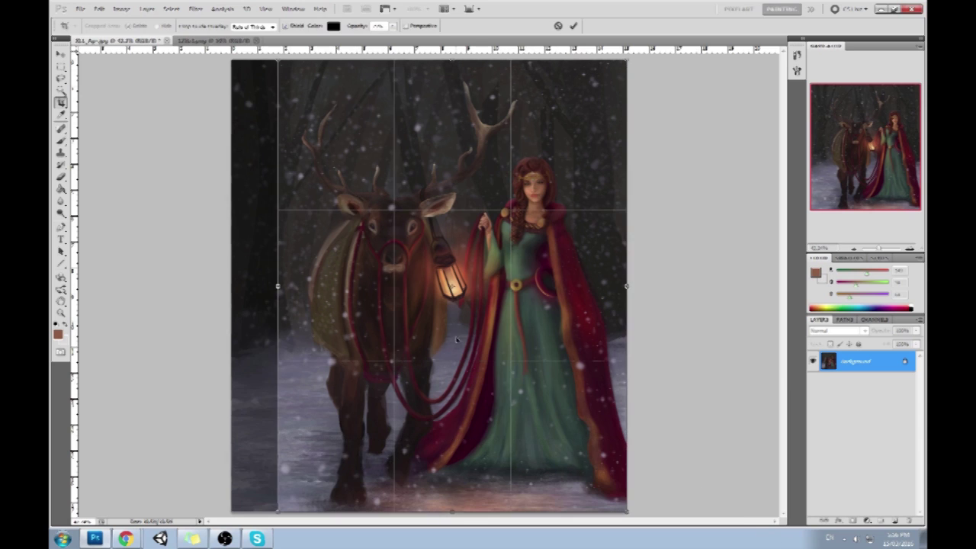
{"action": "left_click_drag", "start_coordinate": [273, 262], "coordinate": [284, 262]}
{"action": "key", "text": "Return"}
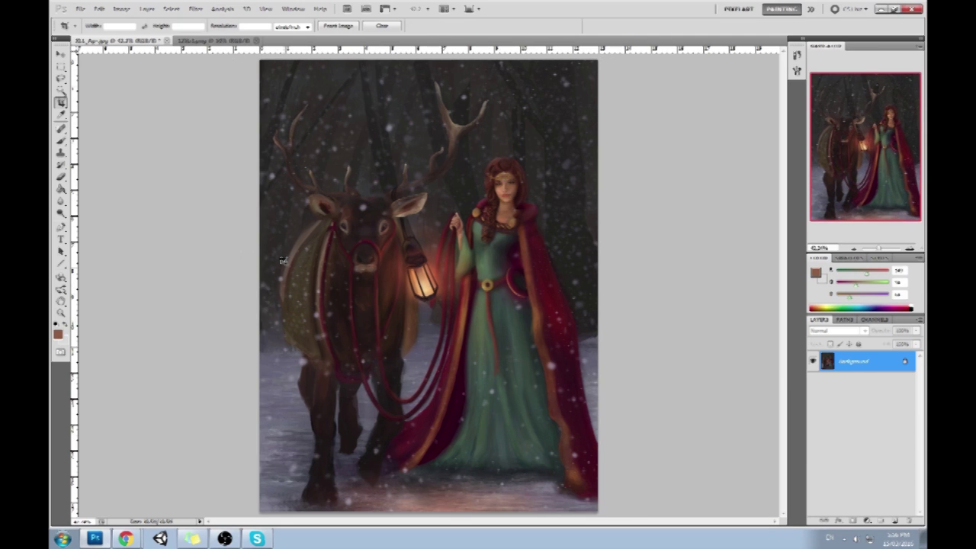
Compare the document's opening snapshot with the final cropped state in the history.
{"action": "key", "text": "m"}
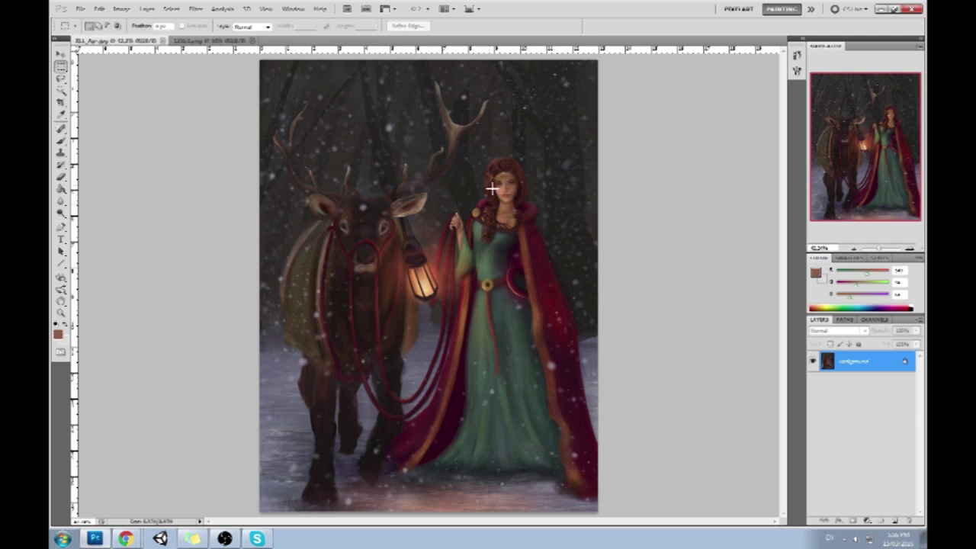
{"action": "left_click", "coordinate": [796, 72]}
{"action": "scroll", "coordinate": [687, 190], "scroll_direction": "up", "scroll_amount": 10}
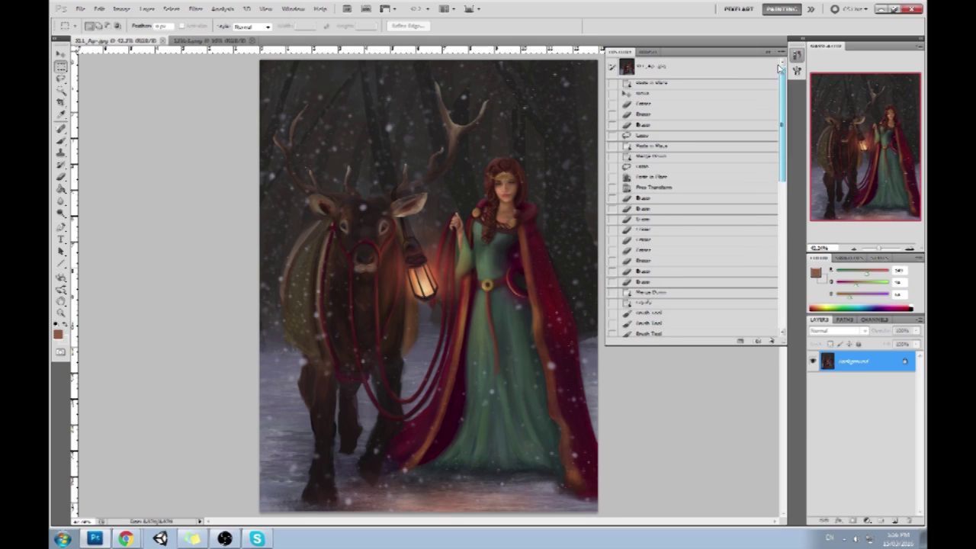
{"action": "left_click", "coordinate": [656, 67]}
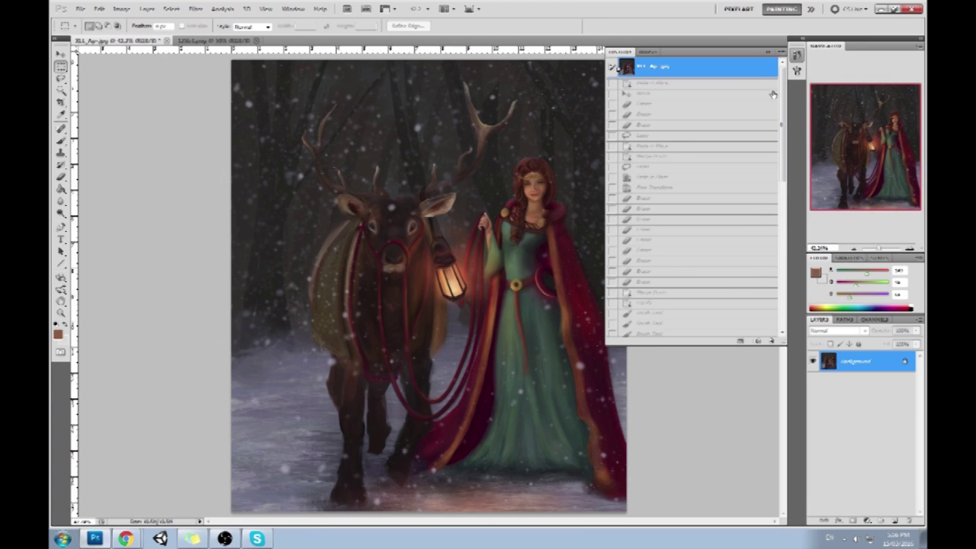
{"action": "scroll", "coordinate": [708, 303], "scroll_direction": "down", "scroll_amount": 15}
{"action": "left_click", "coordinate": [655, 333]}
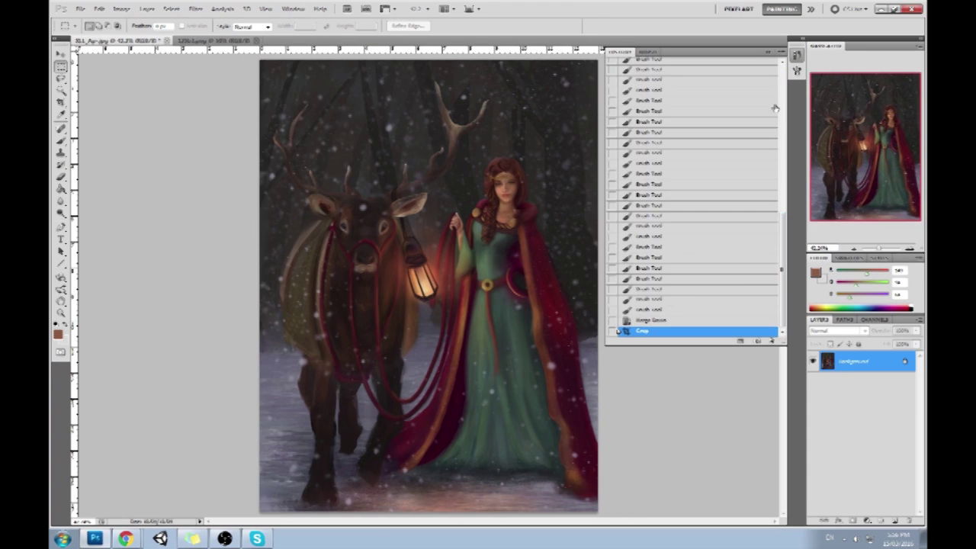
{"action": "left_click", "coordinate": [768, 54]}
Close the deer-and-woman painting, saving its changes.
{"action": "key", "text": "b"}
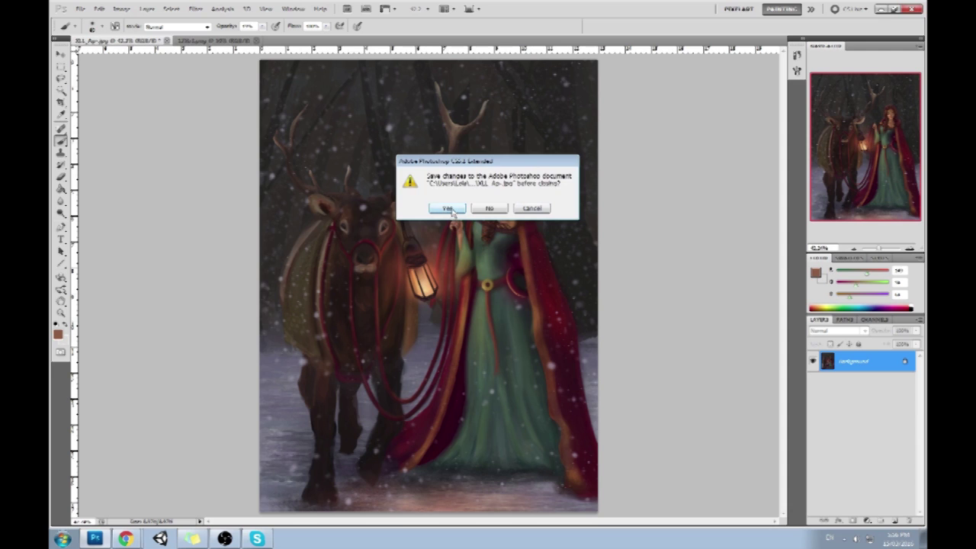
{"action": "left_click", "coordinate": [454, 211]}
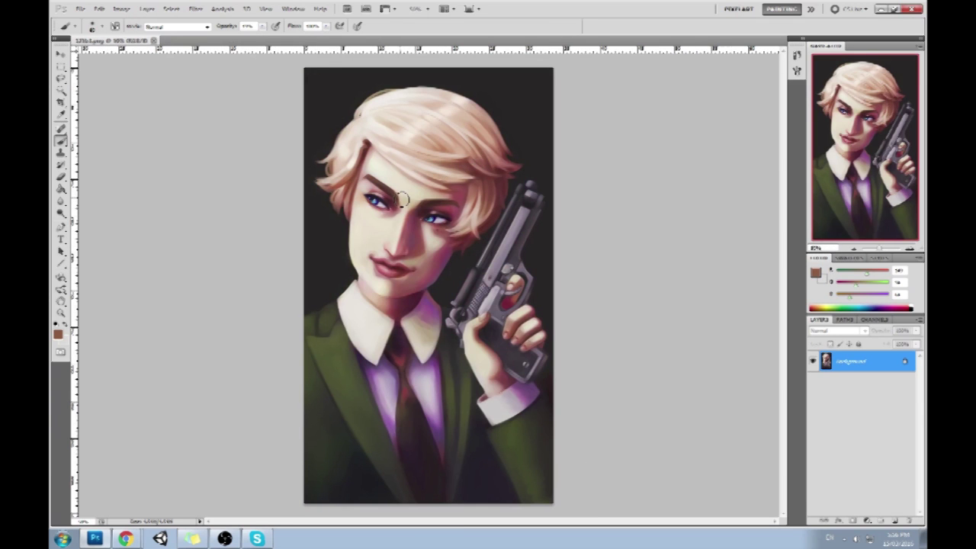
Add a Color-mode layer and tint the green jacket, purple shirt and collar with warm tones sampled from the painting.
{"action": "left_click", "coordinate": [894, 521]}
{"action": "key", "text": "bracketleft"}
{"action": "key", "text": "bracketleft"}
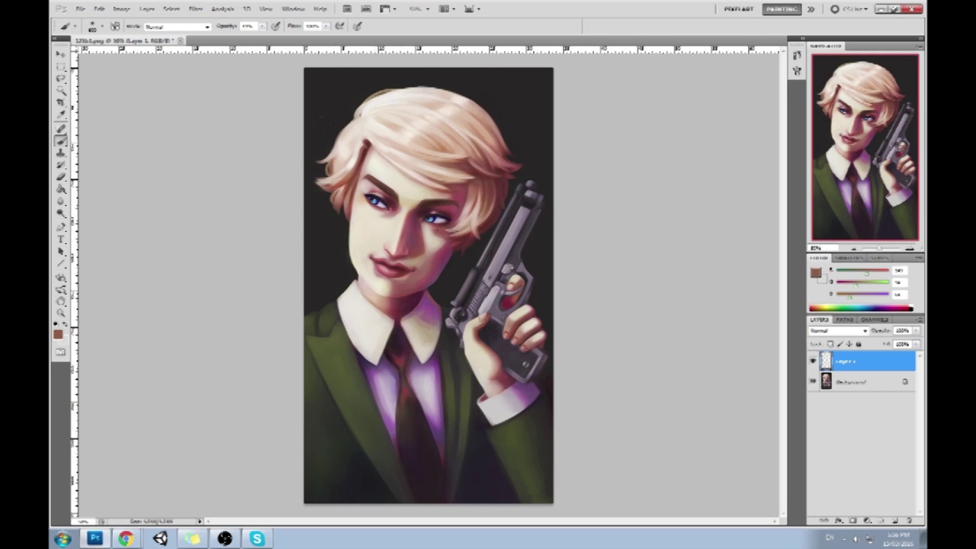
{"action": "left_click", "coordinate": [837, 330]}
{"action": "left_click", "coordinate": [827, 315]}
{"action": "left_click", "coordinate": [496, 134], "text": "alt"}
{"action": "left_click", "coordinate": [424, 340], "text": "alt"}
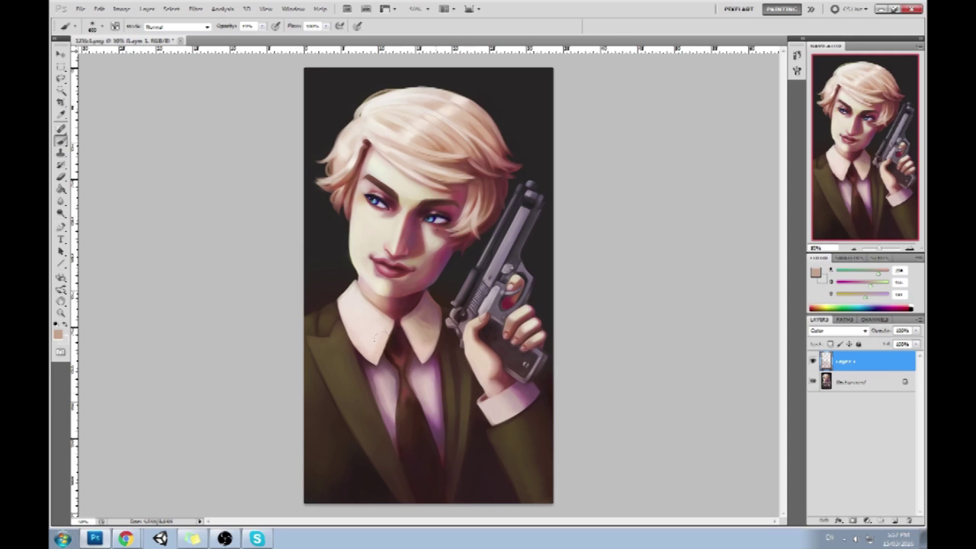
Compare the tint layer on and off, then warm the dark background and the gun with sampled brown and hair tones.
{"action": "left_click", "coordinate": [398, 302], "text": "alt"}
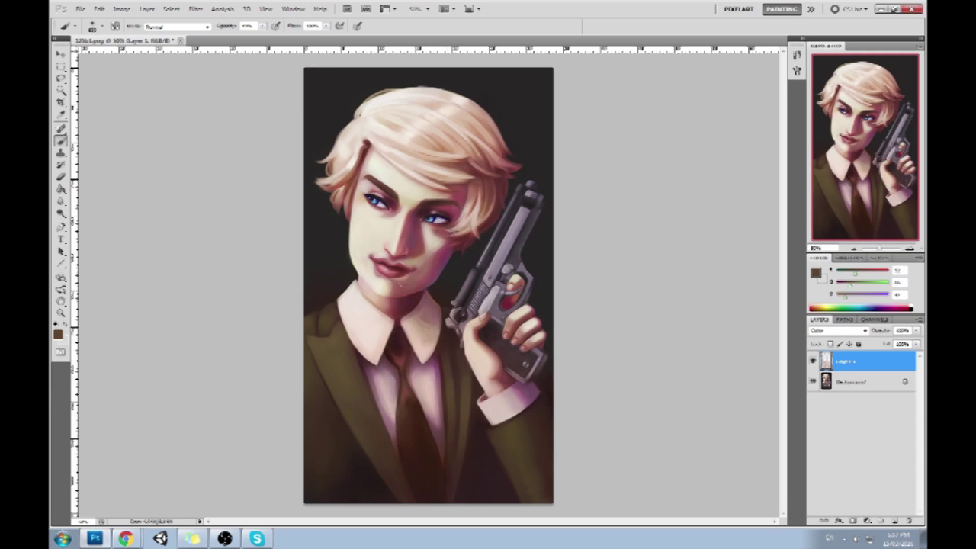
{"action": "left_click", "coordinate": [813, 363]}
{"action": "left_click", "coordinate": [813, 364]}
{"action": "left_click_drag", "start_coordinate": [449, 210], "coordinate": [412, 237]}
{"action": "left_click", "coordinate": [347, 296], "text": "alt"}
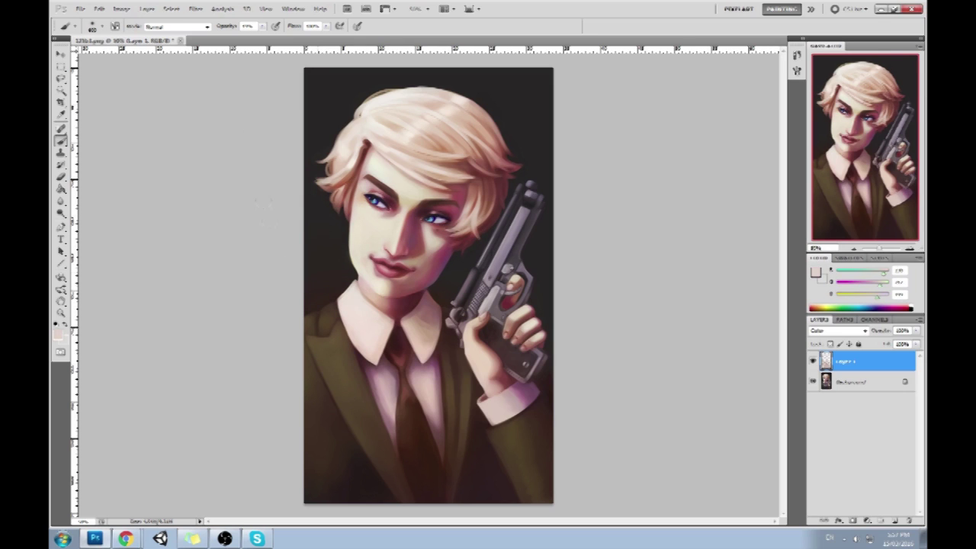
{"action": "left_click", "coordinate": [342, 174], "text": "alt"}
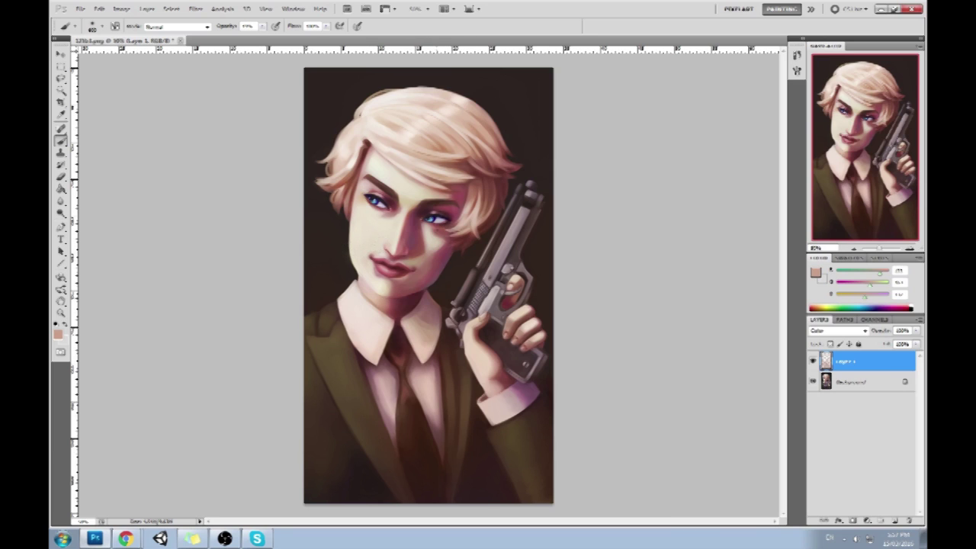
{"action": "key", "text": "l"}
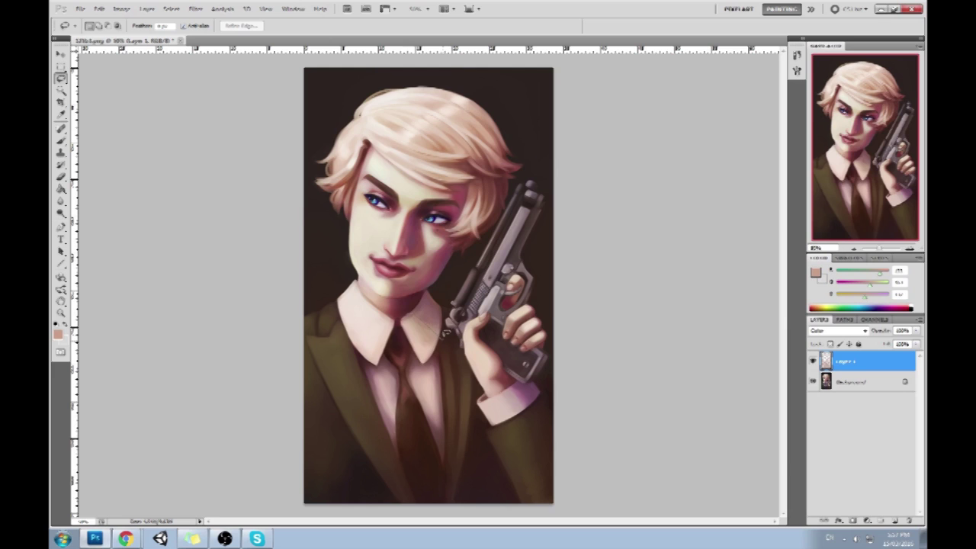
{"action": "key", "text": "b"}
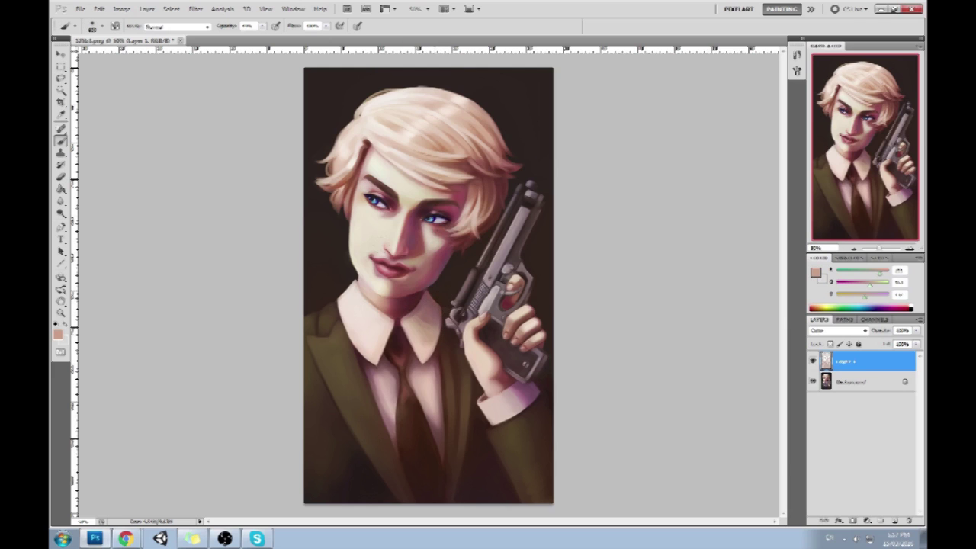
Add a new layer in Darken mode, sample a mauve shadow tone from the collar, and raise the brush opacity.
{"action": "left_click", "coordinate": [895, 521]}
{"action": "left_click", "coordinate": [835, 330]}
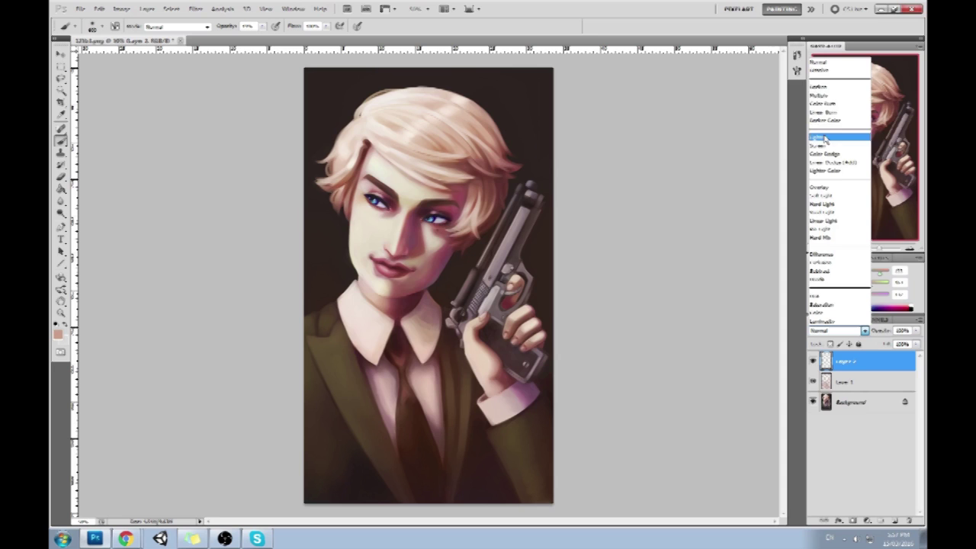
{"action": "left_click", "coordinate": [820, 87]}
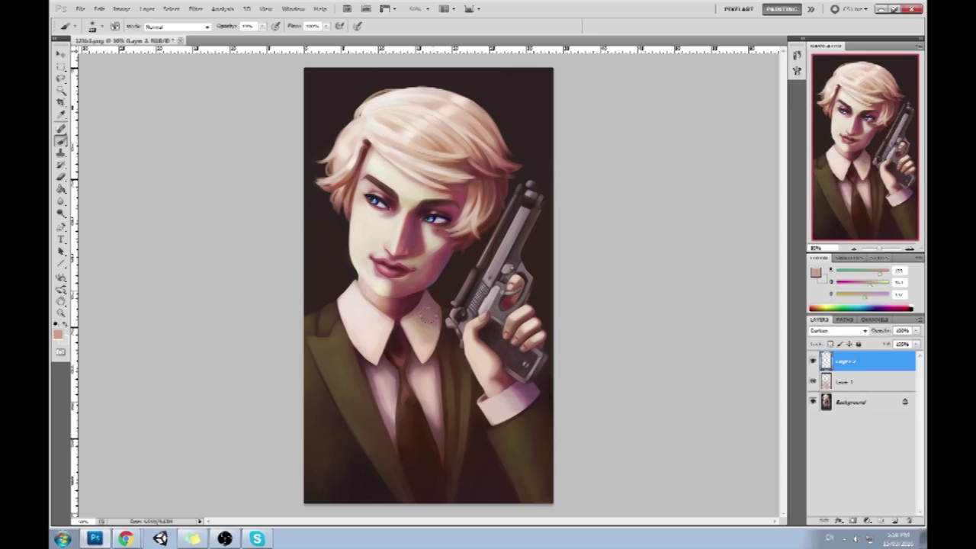
{"action": "left_click", "coordinate": [418, 312], "text": "alt"}
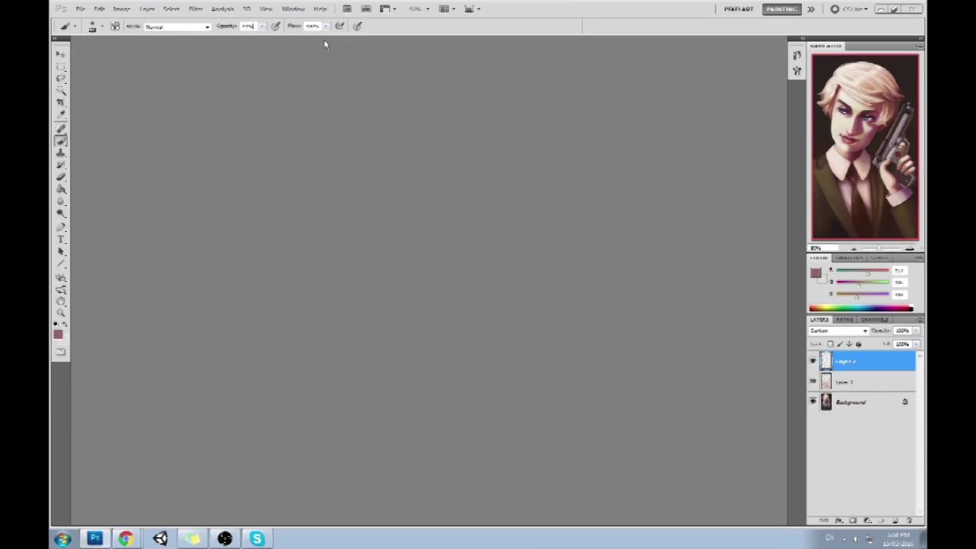
{"action": "left_click", "coordinate": [263, 27]}
{"action": "left_click_drag", "start_coordinate": [263, 31], "coordinate": [287, 35]}
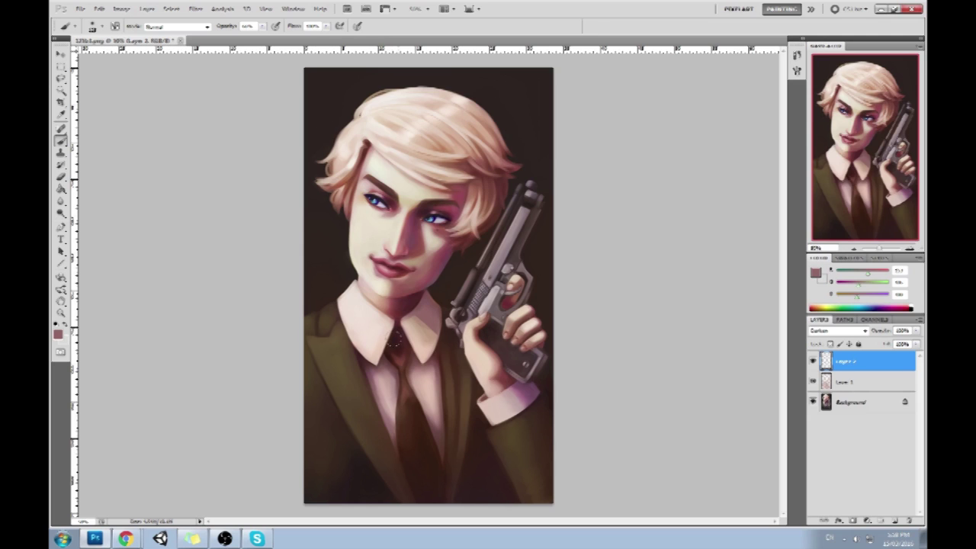
Lasso the shirt area beneath the left collar flap and sample a dark tone beside it for the brush.
{"action": "key", "text": "l"}
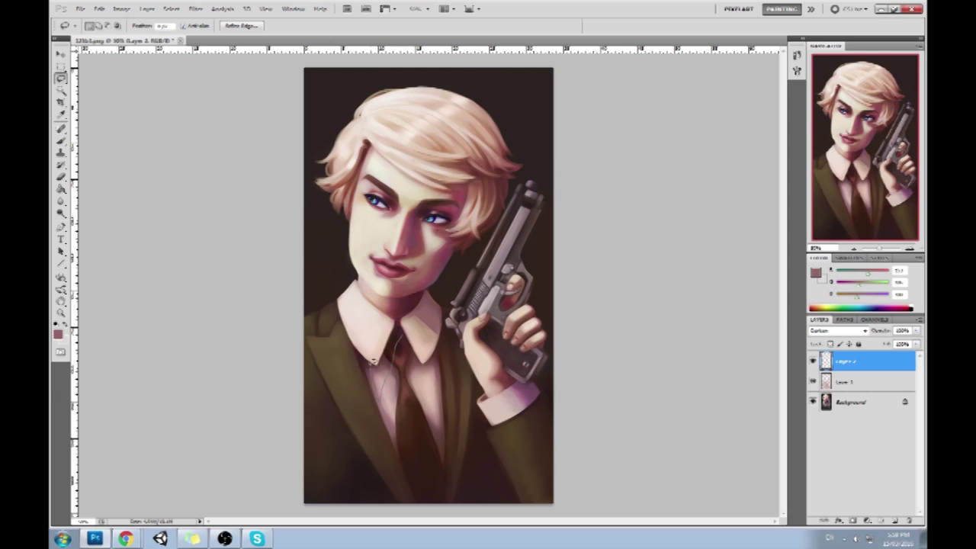
{"action": "left_click_drag", "start_coordinate": [374, 363], "coordinate": [394, 350]}
{"action": "left_click_drag", "start_coordinate": [386, 384], "coordinate": [398, 437]}
{"action": "key", "text": "b"}
{"action": "left_click", "coordinate": [365, 363], "text": "alt"}
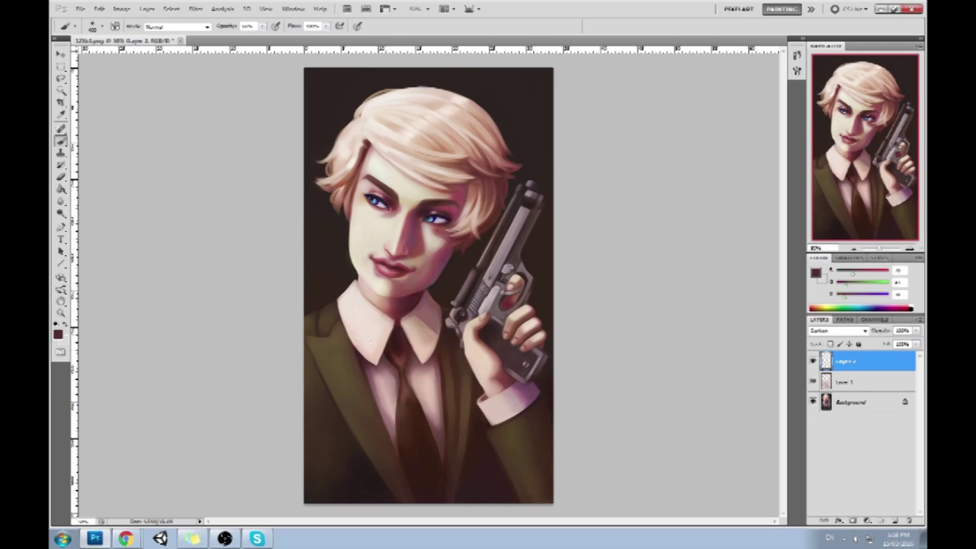
Enlarge the brush and shade the selected shirt area with a resampled mauve tone, undoing the strokes that do not suit.
{"action": "left_click_drag", "start_coordinate": [367, 364], "coordinate": [381, 427]}
{"action": "key", "text": "ctrl+z"}
{"action": "key", "text": "]"}
{"action": "key", "text": "]"}
{"action": "left_click", "coordinate": [373, 363], "text": "alt"}
{"action": "left_click_drag", "start_coordinate": [374, 370], "coordinate": [387, 428]}
{"action": "key", "text": "ctrl+z"}
{"action": "left_click", "coordinate": [372, 371], "text": "alt"}
{"action": "key", "text": "ctrl+z"}
{"action": "left_click", "coordinate": [373, 372], "text": "alt"}
{"action": "left_click_drag", "start_coordinate": [380, 384], "coordinate": [387, 411]}
{"action": "left_click", "coordinate": [338, 353], "text": "alt"}
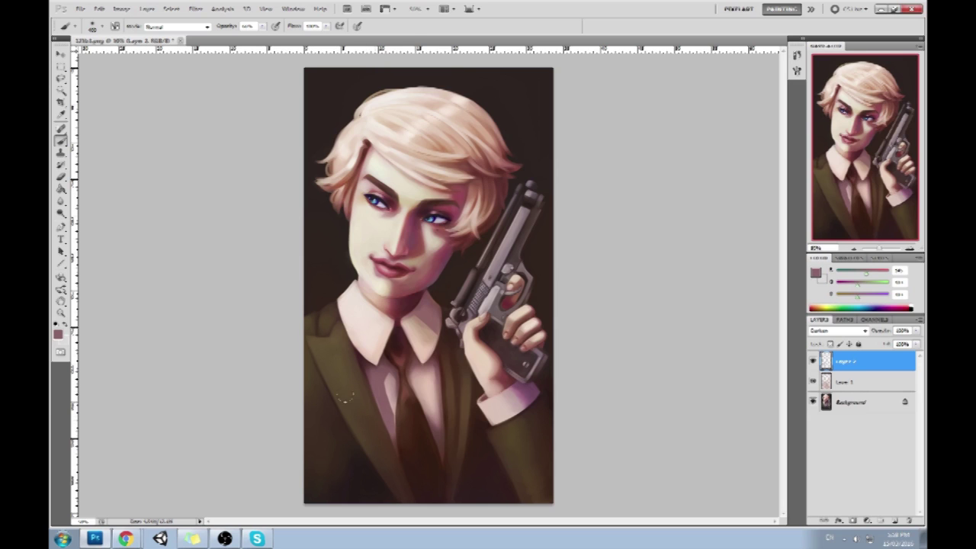
Lasso the inner edge of the left collar flap and shade it with a sampled dark red at lower brush opacity.
{"action": "key", "text": "l"}
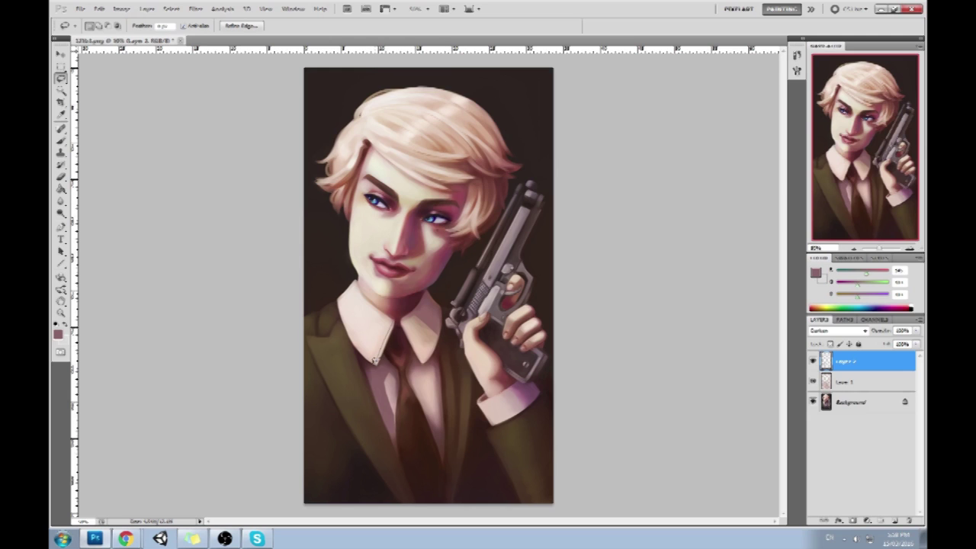
{"action": "left_click_drag", "start_coordinate": [396, 318], "coordinate": [378, 362]}
{"action": "key", "text": "ctrl+h"}
{"action": "key", "text": "b"}
{"action": "left_click", "coordinate": [394, 322], "text": "alt"}
{"action": "key", "text": "ctrl+z"}
{"action": "left_click", "coordinate": [262, 27]}
{"action": "left_click_drag", "start_coordinate": [262, 35], "coordinate": [249, 36]}
{"action": "left_click", "coordinate": [389, 326]}
{"action": "left_click_drag", "start_coordinate": [391, 326], "coordinate": [377, 363]}
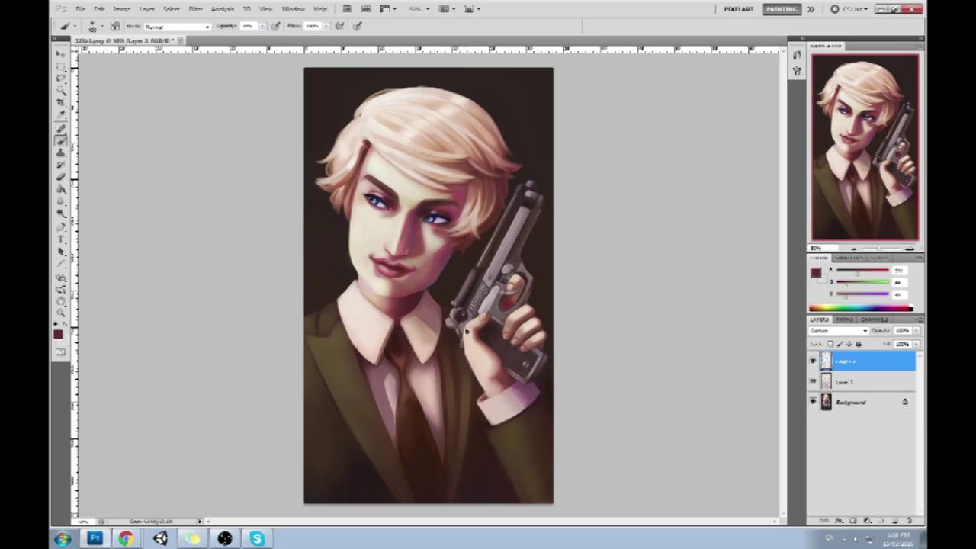
Sample the pale collar colour and paint along the right collar flap's inner edge on a new layer.
{"action": "key", "text": "l"}
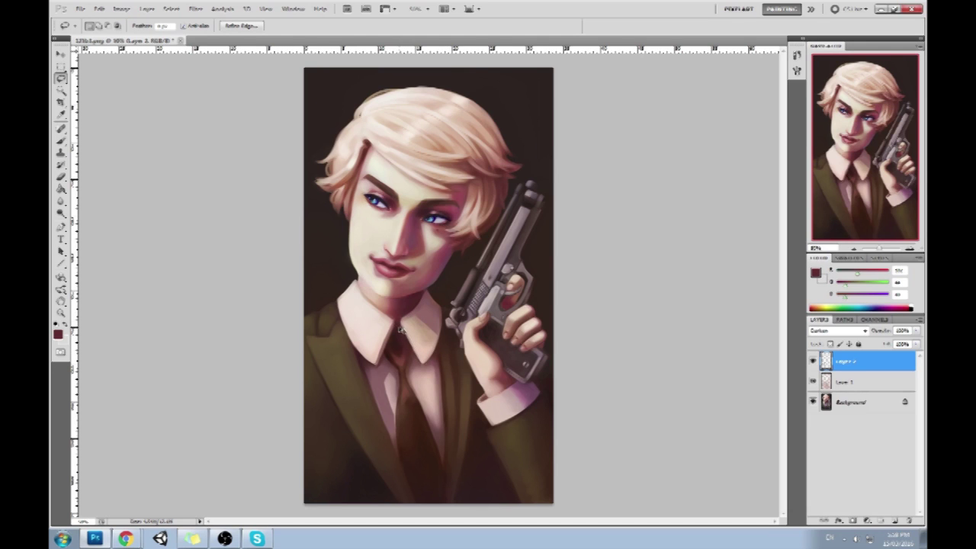
{"action": "key", "text": "b"}
{"action": "left_click", "coordinate": [364, 312], "text": "alt"}
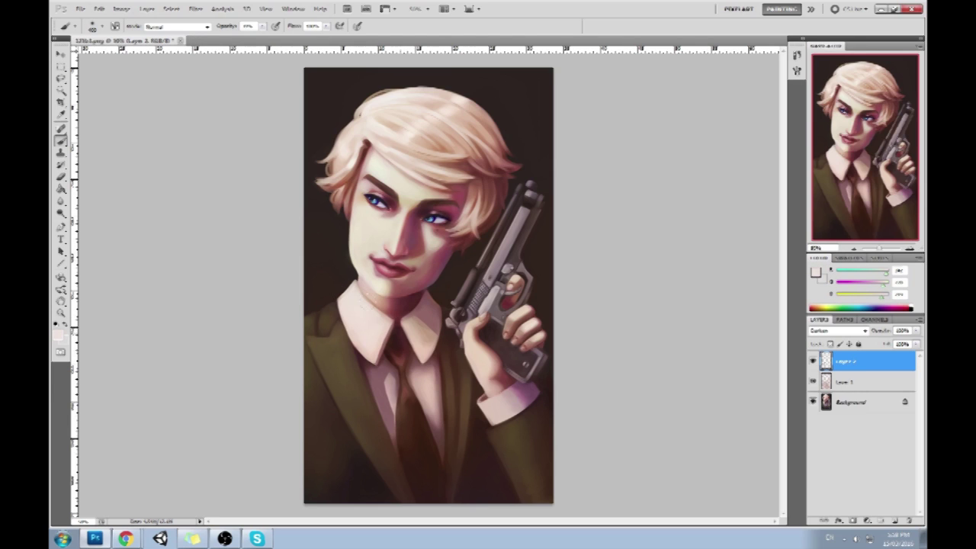
{"action": "left_click", "coordinate": [895, 522]}
{"action": "left_click_drag", "start_coordinate": [405, 327], "coordinate": [419, 358]}
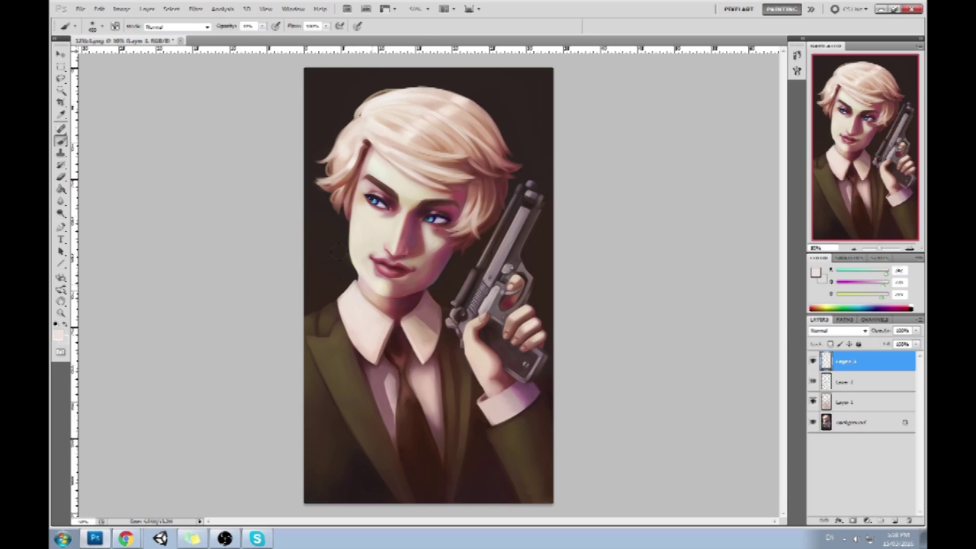
On a new layer, lasso the left side of the hair, face edge, collar and shoulder, then hide the selection outline.
{"action": "key", "text": "l"}
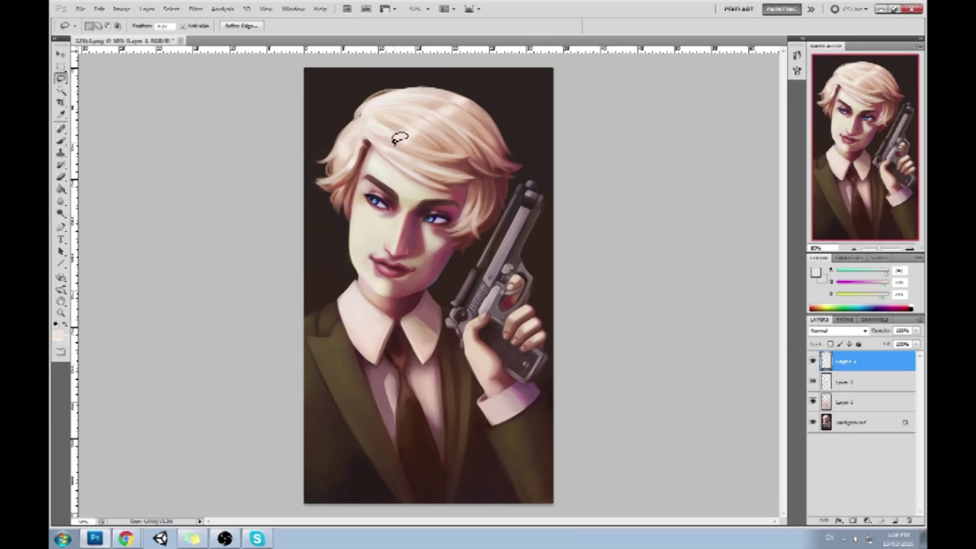
{"action": "left_click", "coordinate": [894, 518]}
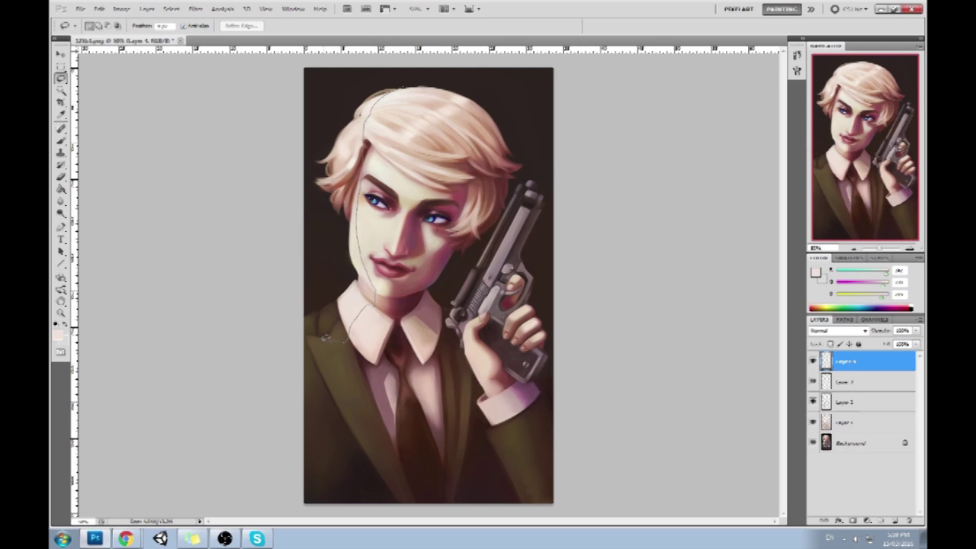
{"action": "mouse_move", "coordinate": [305, 355]}
{"action": "left_mouse_down"}
{"action": "mouse_move", "coordinate": [262, 179]}
{"action": "mouse_move", "coordinate": [335, 61]}
{"action": "left_mouse_up"}
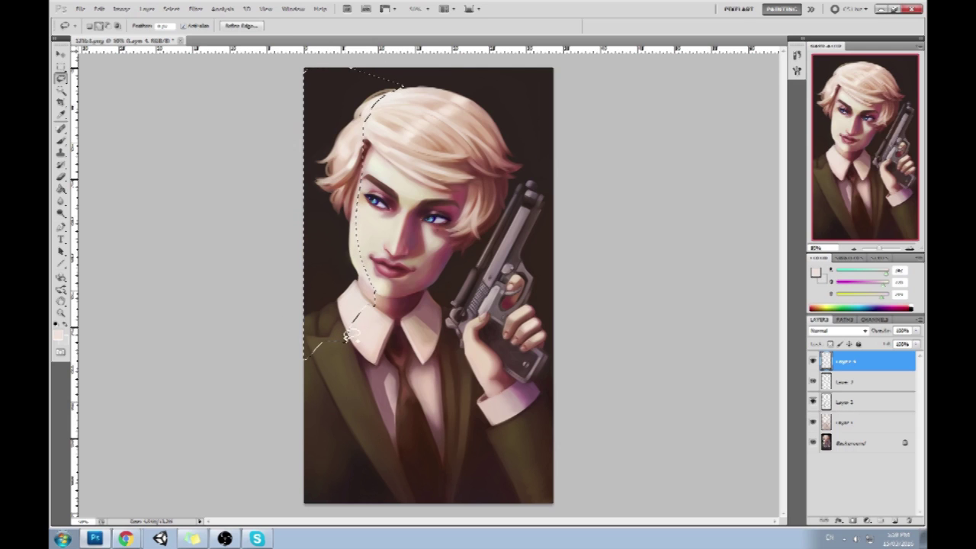
{"action": "mouse_move", "coordinate": [323, 375]}
{"action": "left_mouse_down"}
{"action": "mouse_move", "coordinate": [294, 440]}
{"action": "mouse_move", "coordinate": [325, 222]}
{"action": "left_mouse_up"}
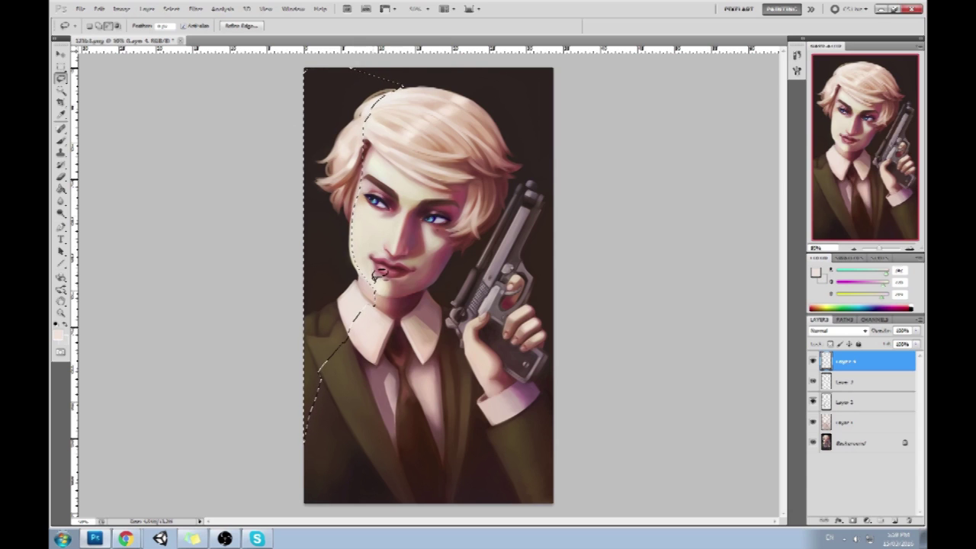
{"action": "key", "text": "ctrl+d"}
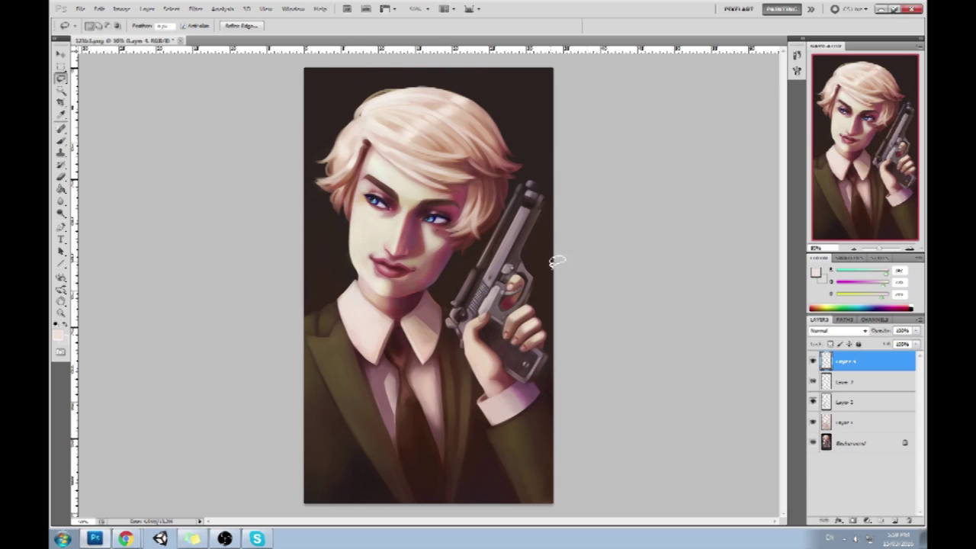
Sample the dark background colour and fill the selected left side of the figure with it.
{"action": "key", "text": "b"}
{"action": "left_click", "coordinate": [321, 89], "text": "alt"}
{"action": "left_click_drag", "start_coordinate": [360, 111], "coordinate": [350, 138]}
{"action": "key", "text": "ctrl+z"}
{"action": "key", "text": "g"}
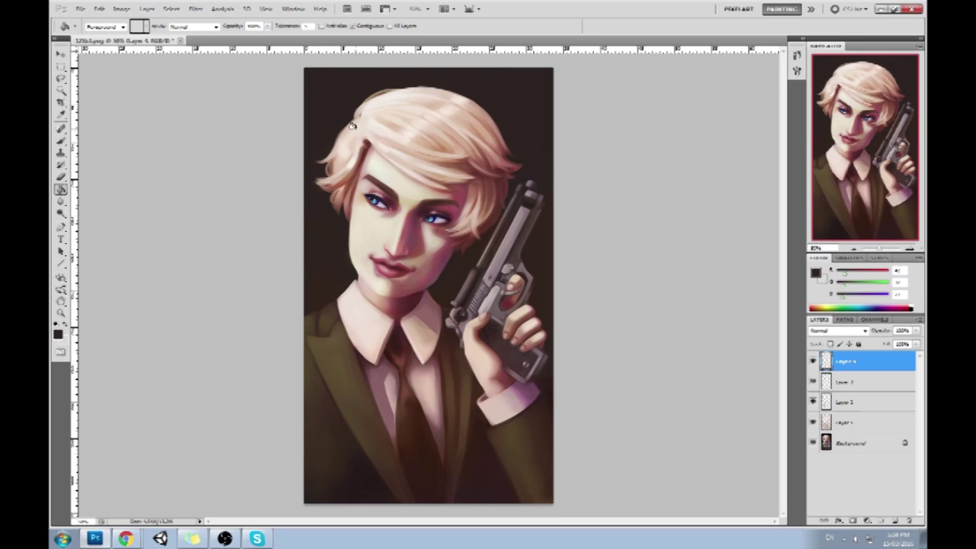
{"action": "left_click", "coordinate": [352, 125]}
Set the filled shadow layer to Darken mode with its fill reduced to 47%.
{"action": "left_click", "coordinate": [834, 332]}
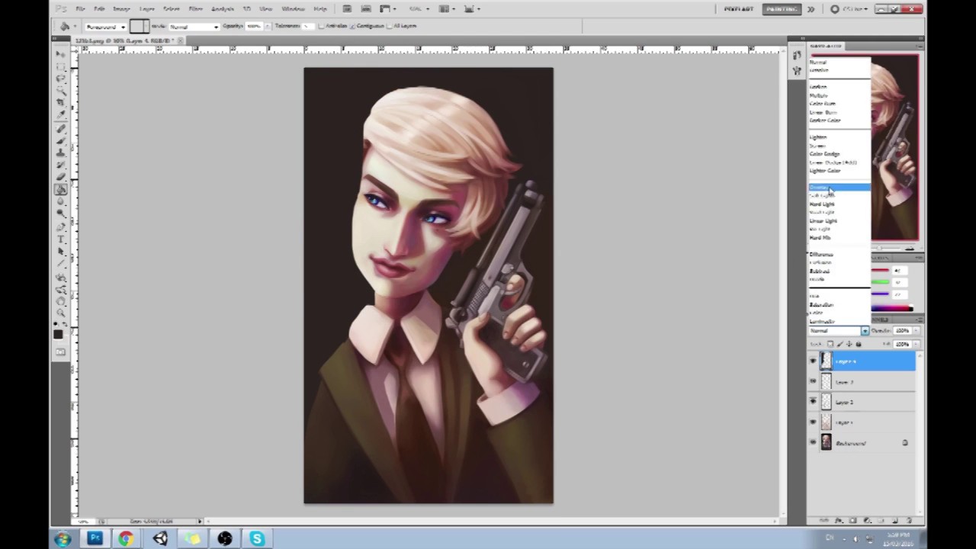
{"action": "left_click", "coordinate": [837, 89]}
{"action": "left_click", "coordinate": [916, 344]}
{"action": "left_click_drag", "start_coordinate": [912, 355], "coordinate": [888, 354]}
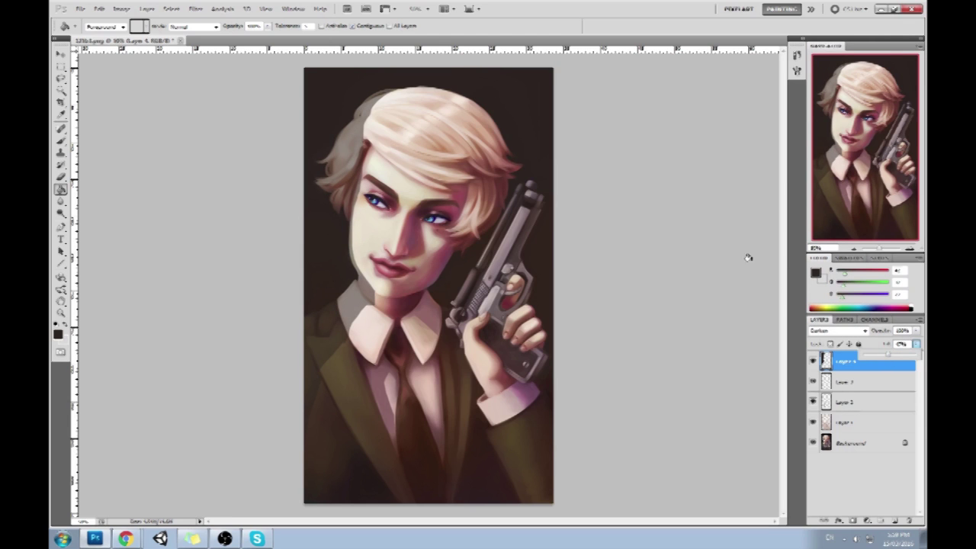
Deselect the area and soften the shadow layer's edges with a small-radius Gaussian Blur.
{"action": "key", "text": "m"}
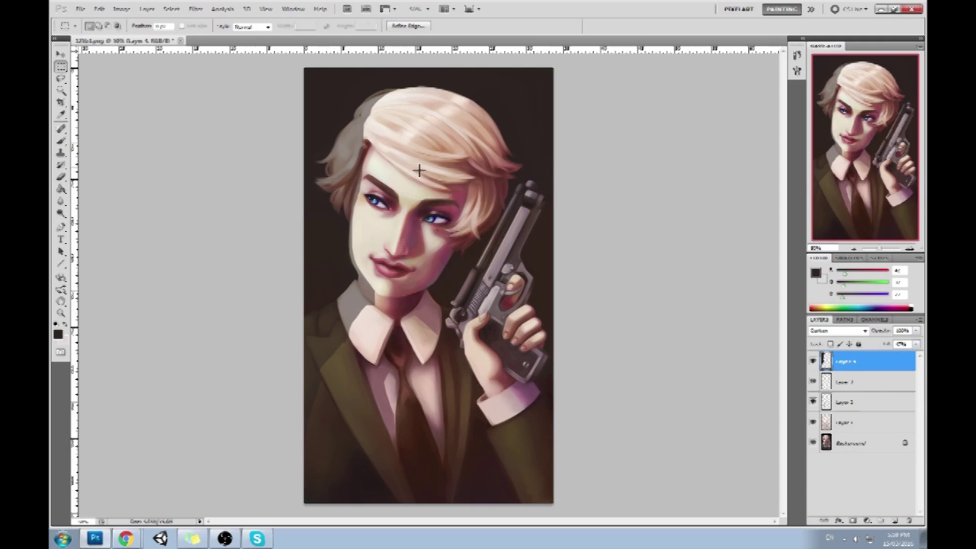
{"action": "right_click", "coordinate": [482, 178]}
{"action": "left_click", "coordinate": [495, 178]}
{"action": "left_click", "coordinate": [195, 9]}
{"action": "mouse_move", "coordinate": [210, 107]}
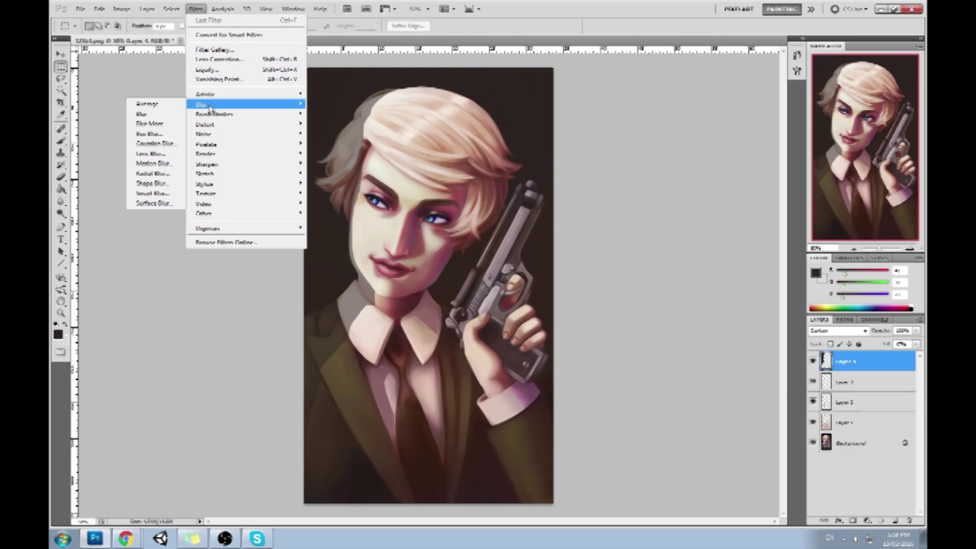
{"action": "left_click", "coordinate": [156, 143]}
{"action": "left_click_drag", "start_coordinate": [668, 382], "coordinate": [664, 385]}
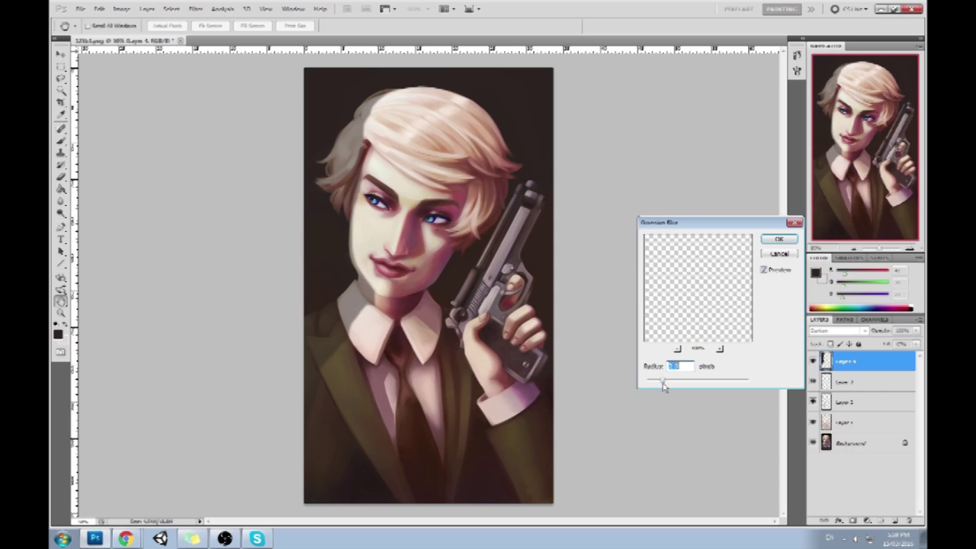
{"action": "left_click", "coordinate": [778, 238]}
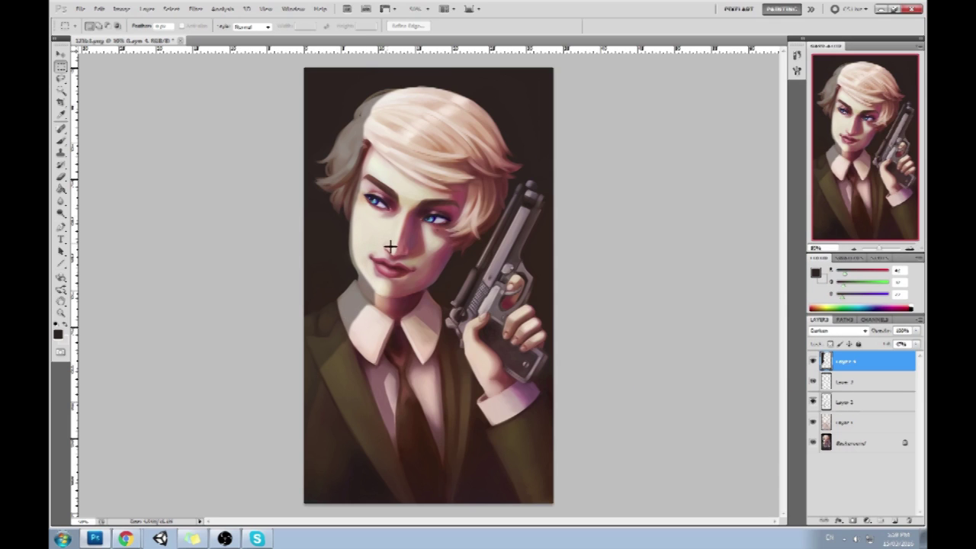
Flatten the image, switch to the Sponge tool, and add a new empty layer.
{"action": "right_click", "coordinate": [869, 401]}
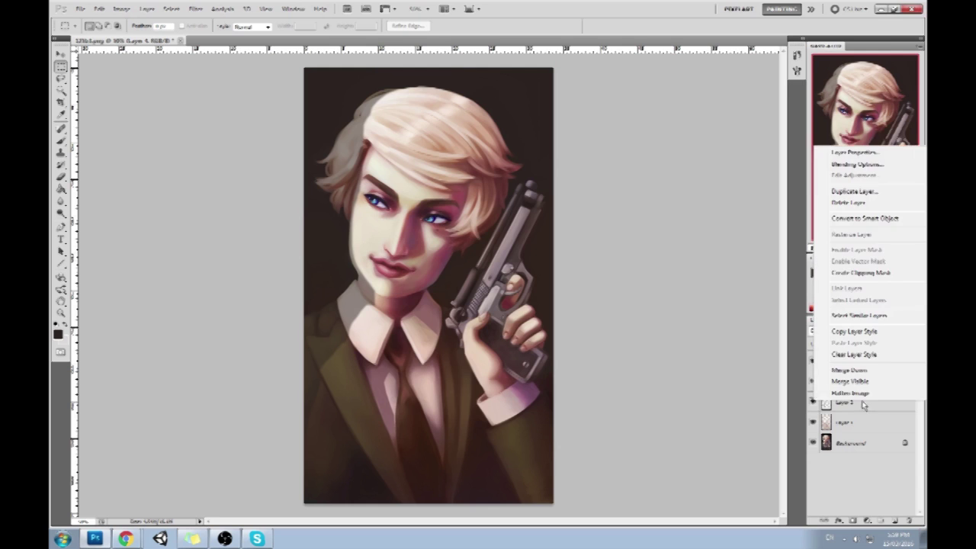
{"action": "left_click", "coordinate": [863, 404]}
{"action": "left_click", "coordinate": [61, 213]}
{"action": "left_click", "coordinate": [101, 234]}
{"action": "left_click", "coordinate": [895, 522]}
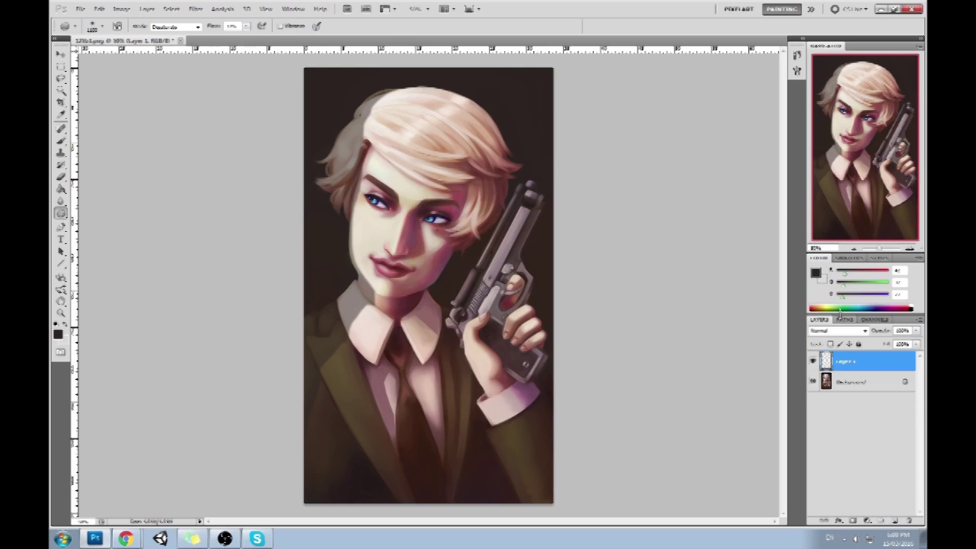
Set the foreground colour to the peach-brown cc9677 sampled from the hair and ready the Brush tool.
{"action": "left_click", "coordinate": [818, 273]}
{"action": "left_click", "coordinate": [466, 143]}
{"action": "left_click", "coordinate": [470, 148]}
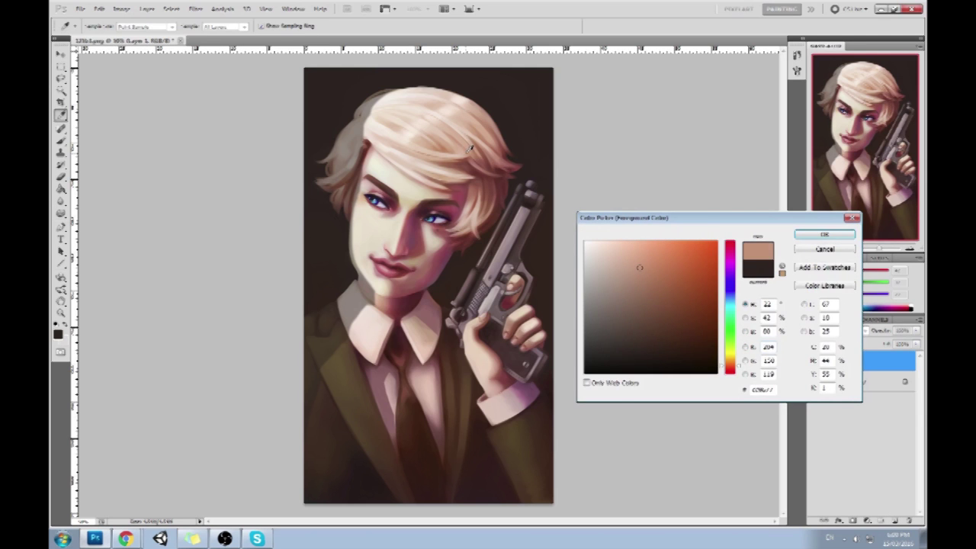
{"action": "left_click", "coordinate": [827, 237]}
{"action": "key", "text": "b"}
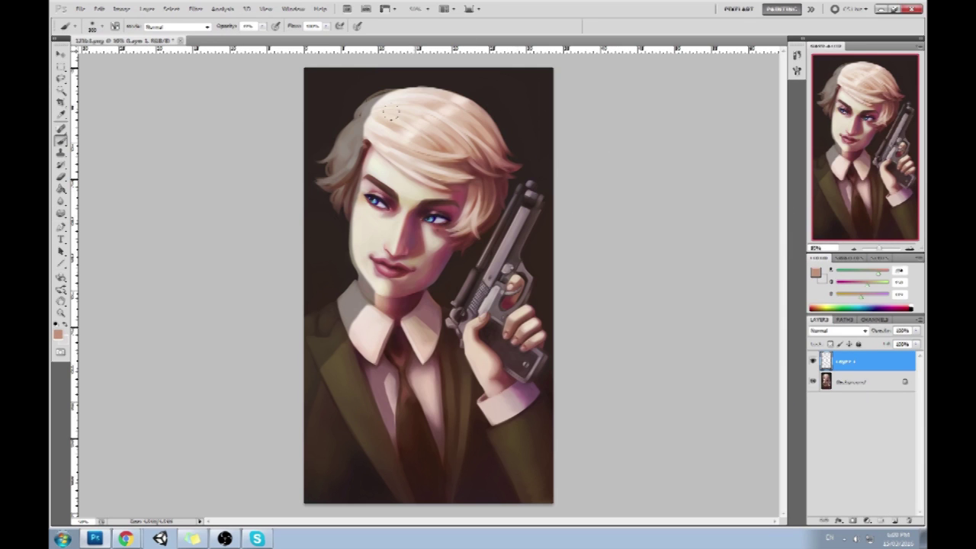
Tint the hair with the peach-brown brush on the new layer, changing its blend mode, and merge it down.
{"action": "left_click_drag", "start_coordinate": [263, 26], "coordinate": [279, 36]}
{"action": "key", "text": "bracketleft"}
{"action": "left_click", "coordinate": [837, 330]}
{"action": "left_click", "coordinate": [831, 319]}
{"action": "left_click_drag", "start_coordinate": [263, 26], "coordinate": [235, 37]}
{"action": "right_click", "coordinate": [857, 368]}
{"action": "left_click", "coordinate": [854, 335]}
Dodge the highlights on the shadowed side of the hair with a reduced exposure.
{"action": "right_click", "coordinate": [61, 212]}
{"action": "left_click", "coordinate": [99, 214]}
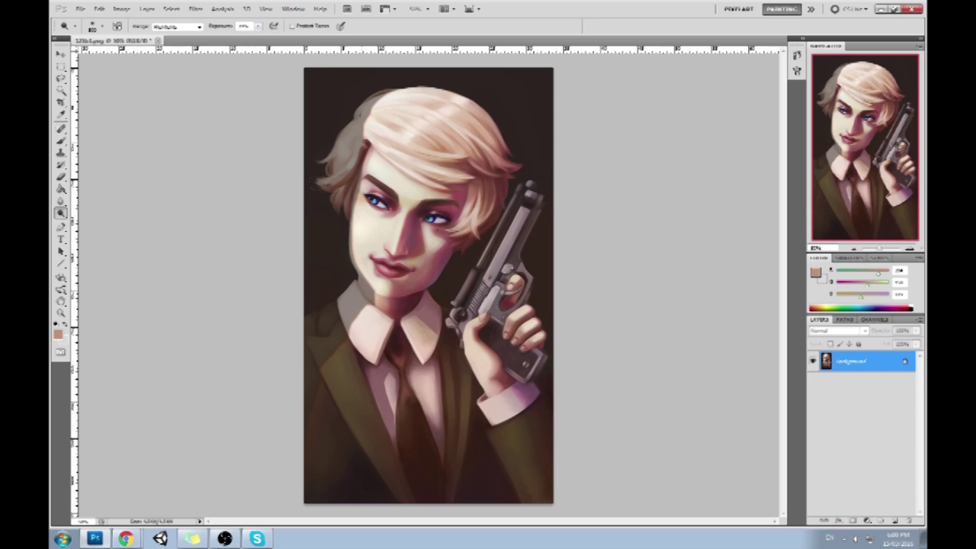
{"action": "key", "text": "ctrl+z"}
{"action": "left_click", "coordinate": [259, 26]}
{"action": "left_click_drag", "start_coordinate": [250, 36], "coordinate": [244, 36]}
{"action": "left_click", "coordinate": [345, 155]}
Brush a faint haze of the sampled pale skin colour over the edge between the face and the dark background at low opacity.
{"action": "key", "text": "b"}
{"action": "left_click", "coordinate": [364, 221], "text": "alt"}
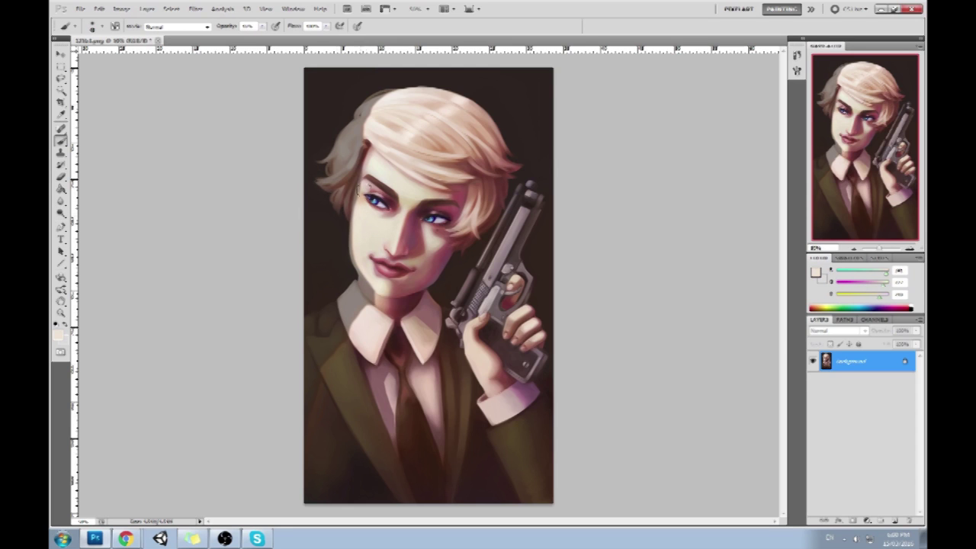
{"action": "left_click", "coordinate": [263, 26]}
{"action": "left_click", "coordinate": [261, 40]}
{"action": "left_click", "coordinate": [216, 80]}
{"action": "key", "text": "["}
{"action": "left_click", "coordinate": [340, 217]}
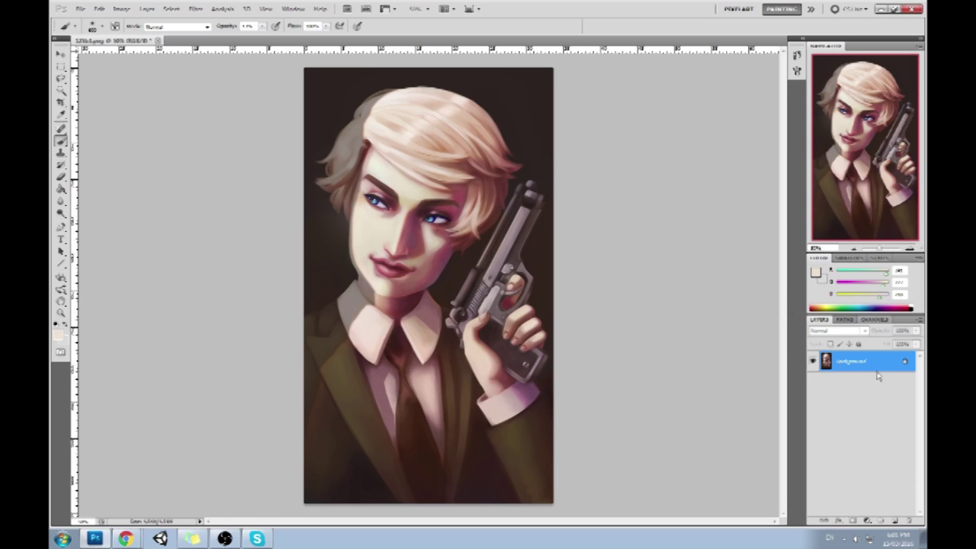
Copy the whole retouched image, restore the original opening state from the history, and paste the copy as a new layer.
{"action": "key", "text": "ctrl+a"}
{"action": "left_click", "coordinate": [796, 55]}
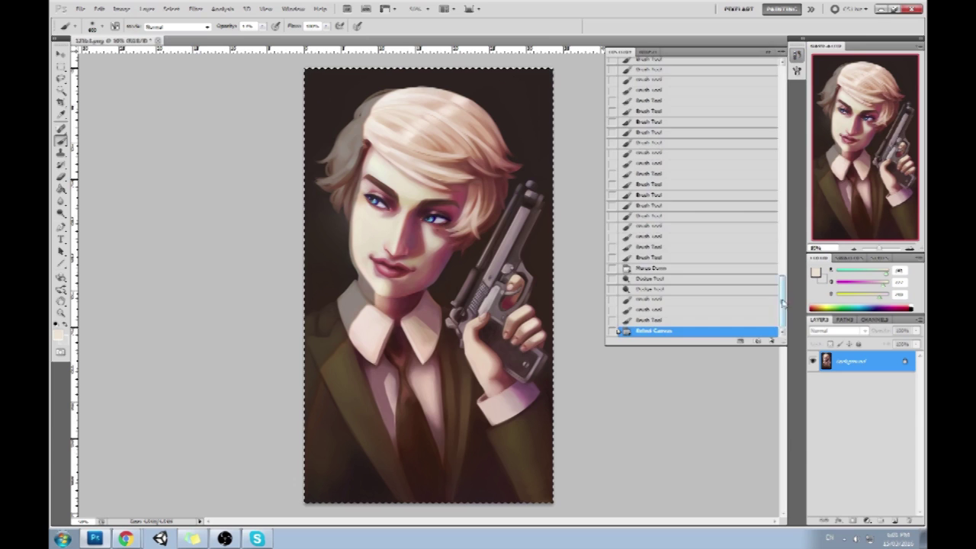
{"action": "left_click_drag", "start_coordinate": [782, 303], "coordinate": [793, 87]}
{"action": "left_click", "coordinate": [758, 68]}
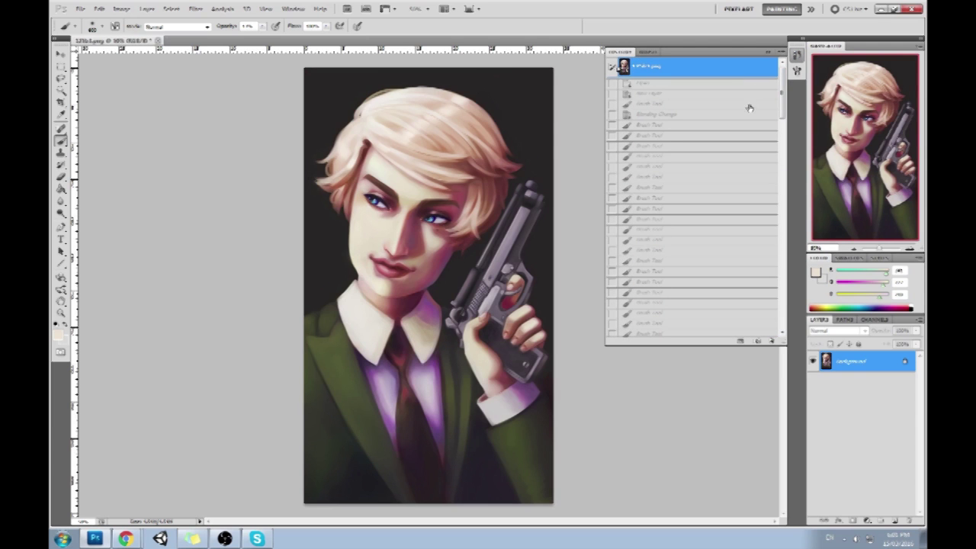
{"action": "key", "text": "ctrl+v"}
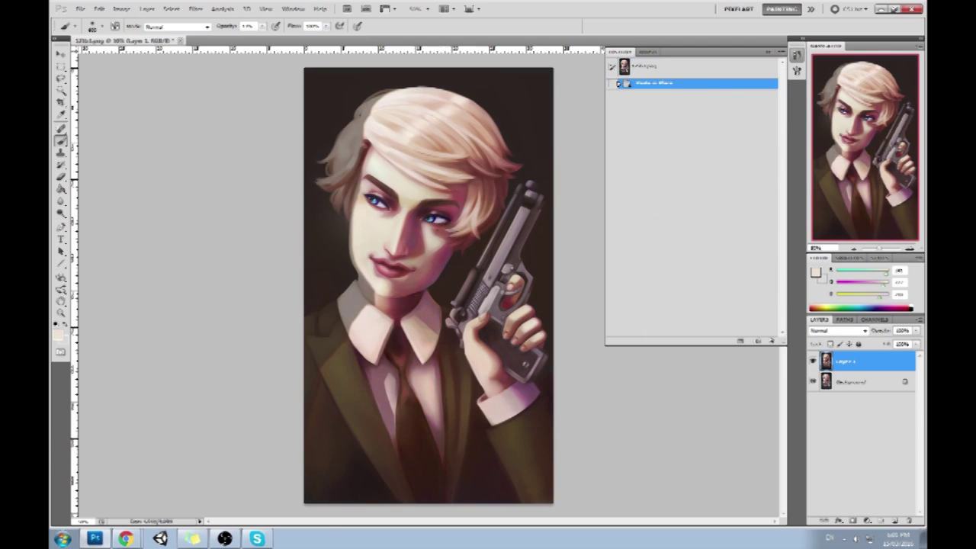
{"action": "left_click", "coordinate": [768, 51]}
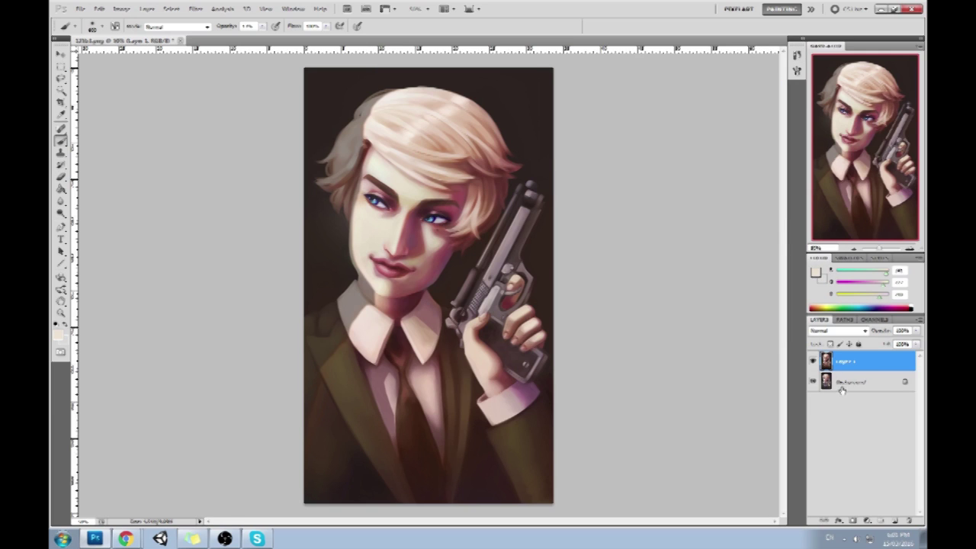
Switch to the Sponge tool and set its mode to Saturate.
{"action": "left_click", "coordinate": [60, 213]}
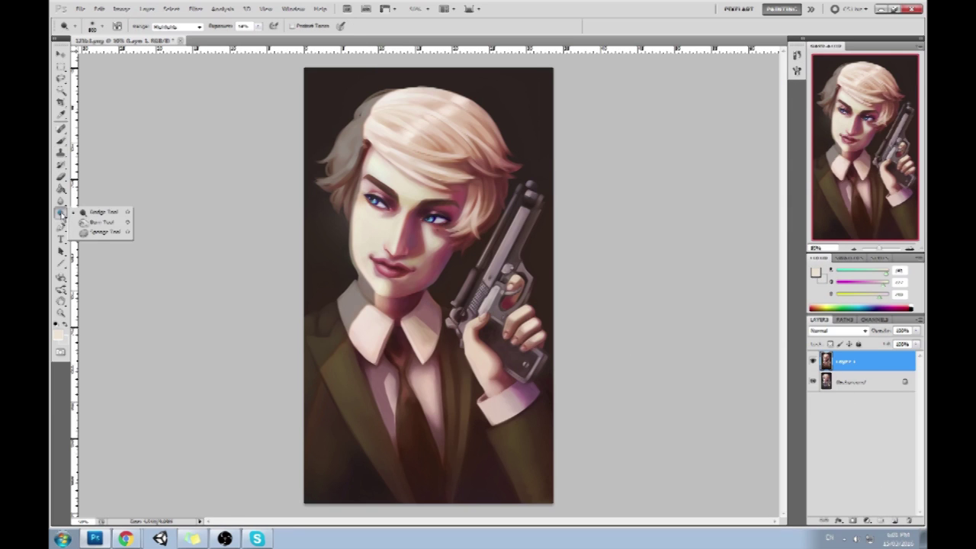
{"action": "left_click", "coordinate": [107, 232]}
{"action": "left_click", "coordinate": [181, 27]}
{"action": "left_click", "coordinate": [176, 45]}
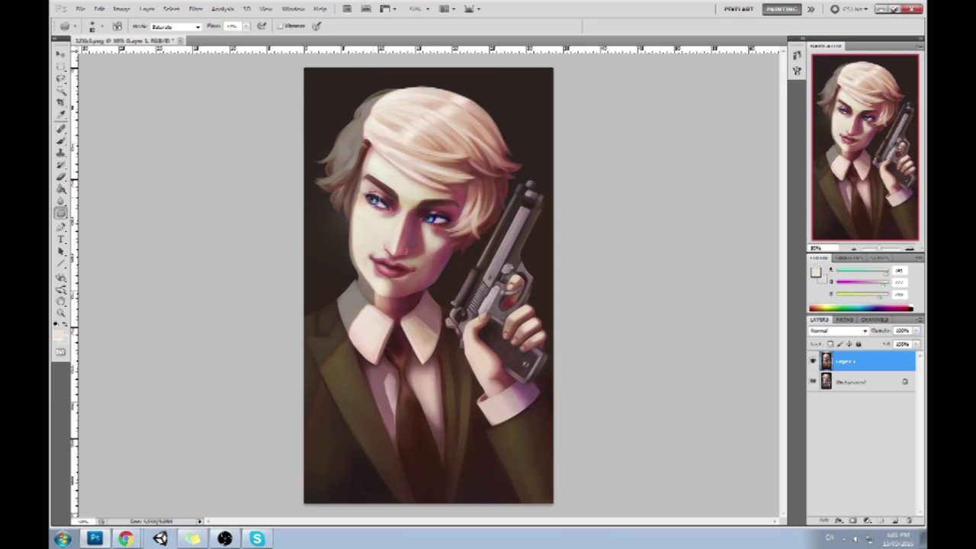
Tint both irises with light cyan sampled from the eye on a new Color-mode layer, and merge it down.
{"action": "left_click", "coordinate": [884, 521]}
{"action": "left_click", "coordinate": [838, 332]}
{"action": "left_click", "coordinate": [817, 312]}
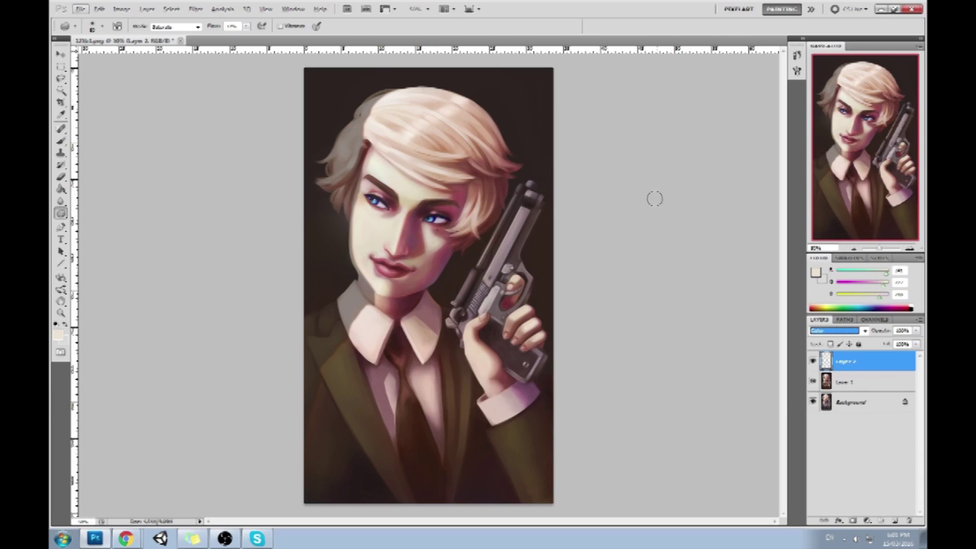
{"action": "key", "text": "b"}
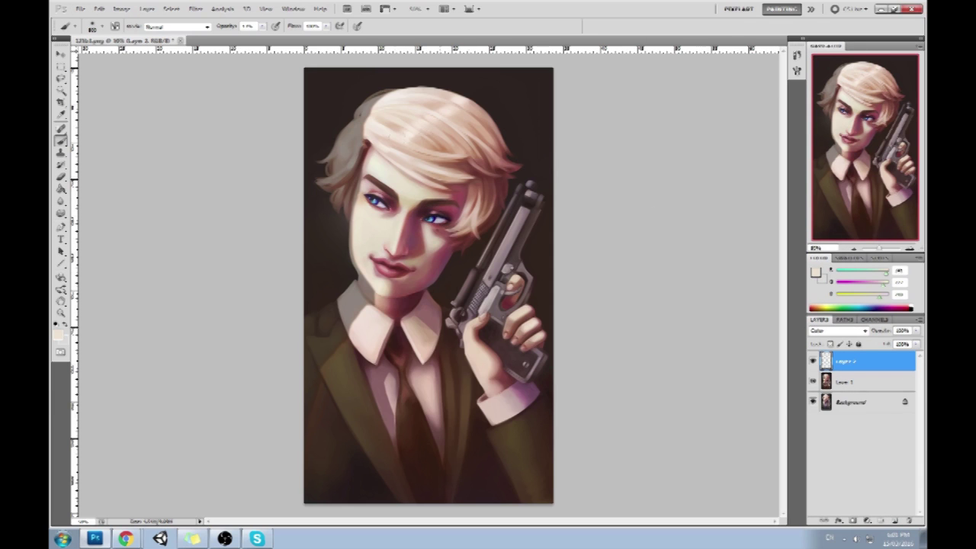
{"action": "left_click", "coordinate": [433, 218], "text": "alt"}
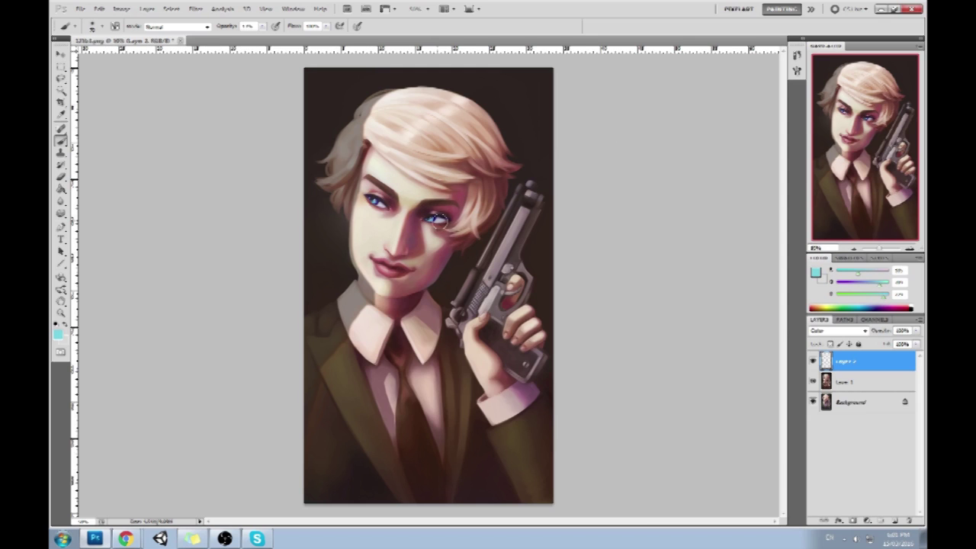
{"action": "left_click_drag", "start_coordinate": [436, 219], "coordinate": [441, 221]}
{"action": "mouse_move", "coordinate": [369, 207]}
{"action": "left_mouse_down"}
{"action": "mouse_move", "coordinate": [382, 205]}
{"action": "mouse_move", "coordinate": [377, 197]}
{"action": "mouse_move", "coordinate": [381, 211]}
{"action": "left_mouse_up"}
{"action": "right_click", "coordinate": [854, 379]}
{"action": "left_click", "coordinate": [873, 334]}
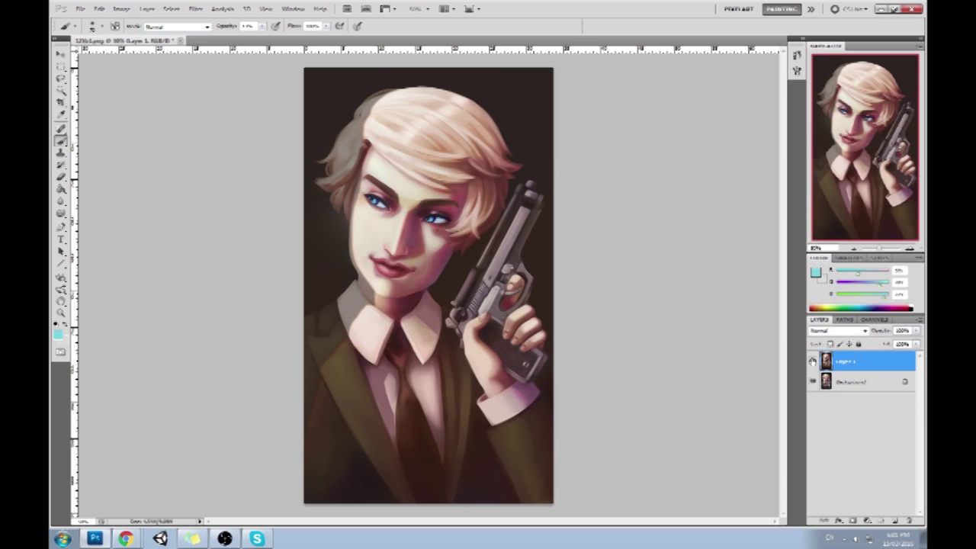
Compare the retouched portrait with the original by toggling the retouched layer's visibility.
{"action": "left_click", "coordinate": [813, 362]}
{"action": "left_click", "coordinate": [813, 361]}
{"action": "left_click", "coordinate": [813, 362]}
{"action": "left_click", "coordinate": [814, 362]}
{"action": "left_click", "coordinate": [814, 361]}
{"action": "left_click", "coordinate": [814, 361]}
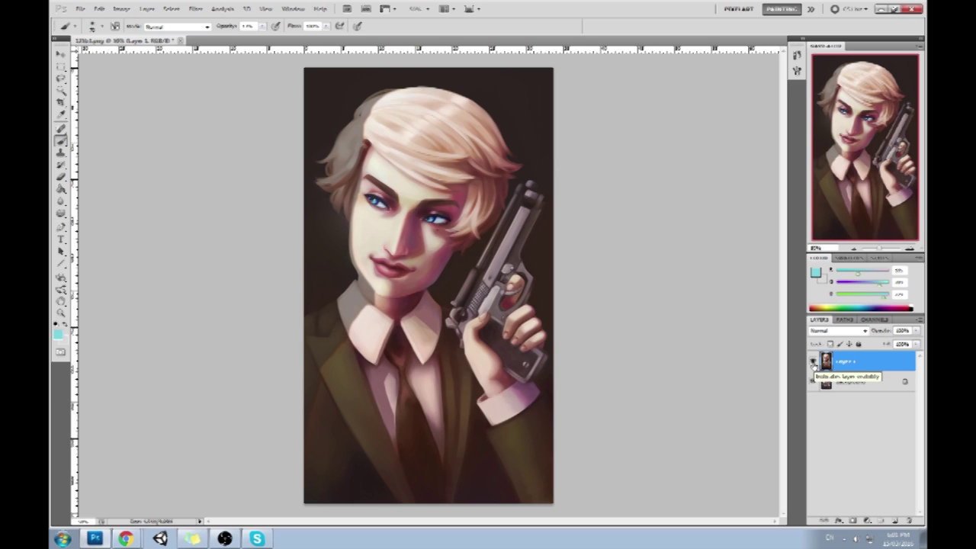
Dodge the highlights along the slide of the gun.
{"action": "left_click", "coordinate": [61, 212]}
{"action": "left_click", "coordinate": [87, 213]}
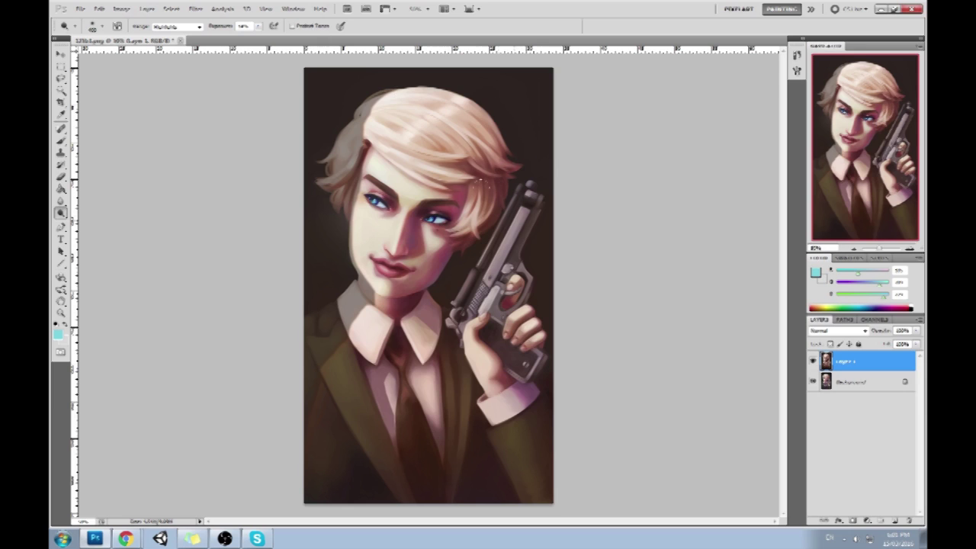
{"action": "left_click_drag", "start_coordinate": [492, 288], "coordinate": [482, 246]}
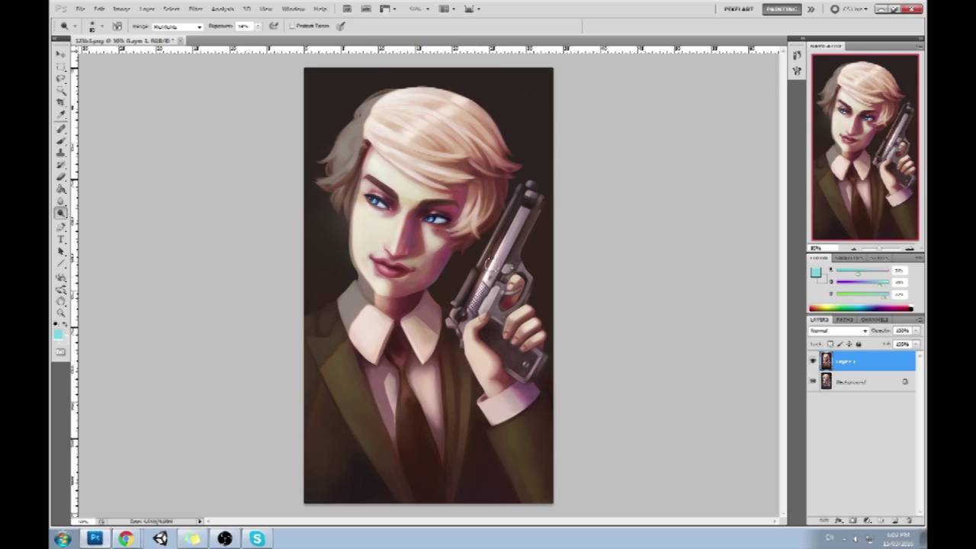
Add a new empty layer and ready an enlarged white brush.
{"action": "left_click", "coordinate": [893, 521]}
{"action": "key", "text": "b"}
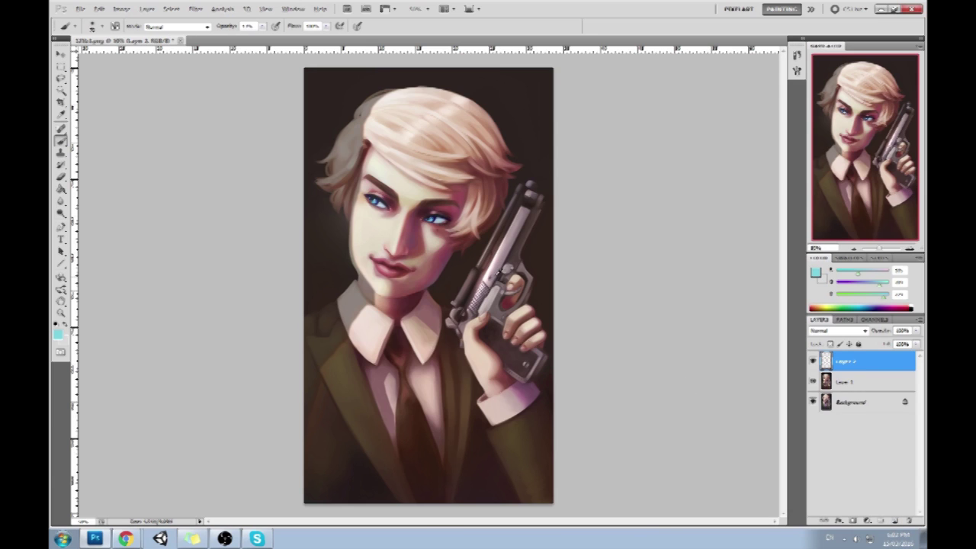
{"action": "key", "text": "x"}
{"action": "key", "text": "]"}
{"action": "key", "text": "]"}
{"action": "key", "text": "]"}
{"action": "key", "text": "]"}
{"action": "key", "text": "]"}
{"action": "key", "text": "]"}
{"action": "key", "text": "]"}
{"action": "key", "text": "]"}
{"action": "key", "text": "]"}
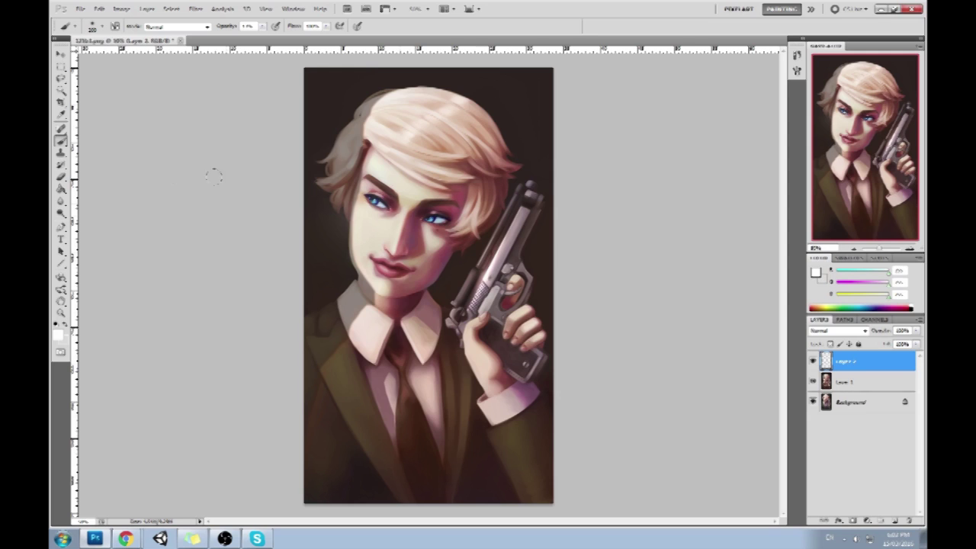
Dodge the barrel and grip of the gun on Layer 1.
{"action": "left_click", "coordinate": [62, 213]}
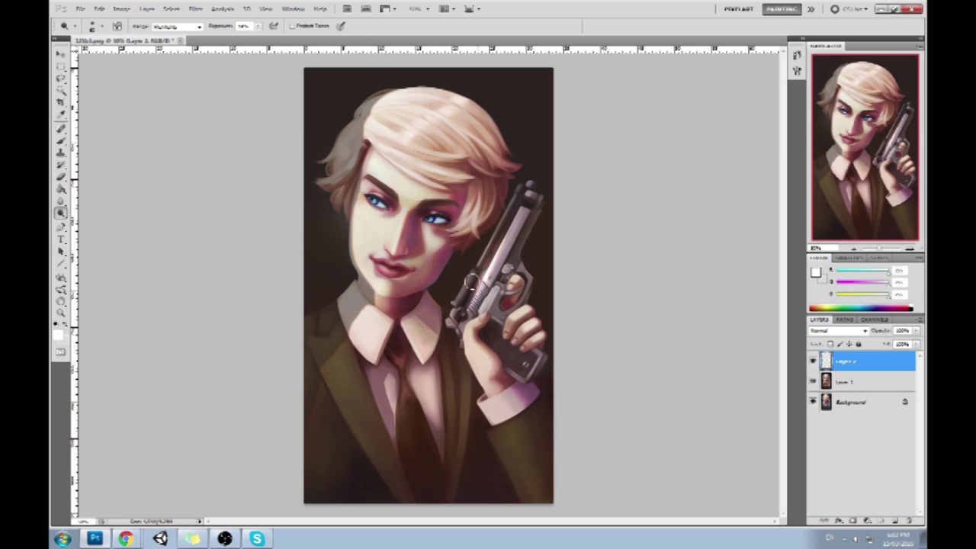
{"action": "left_click", "coordinate": [856, 383]}
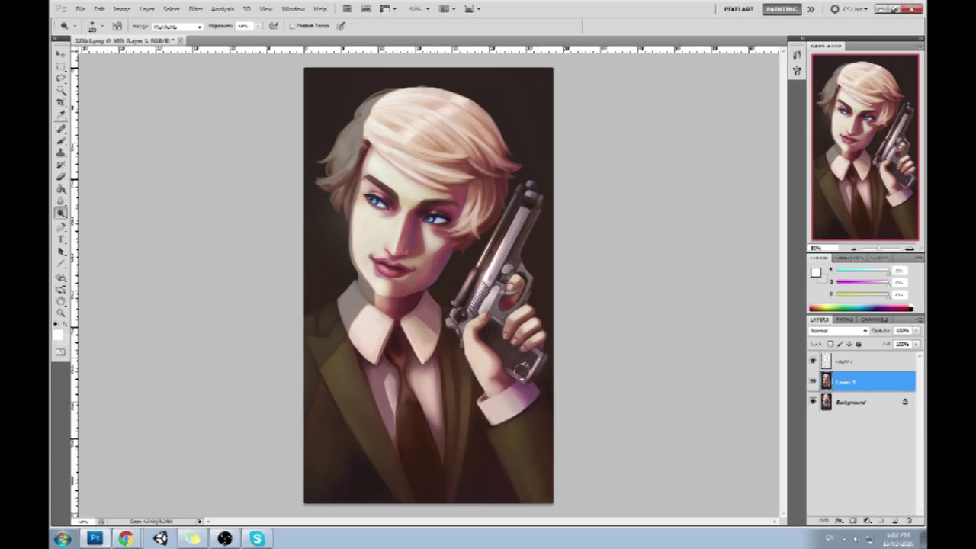
Tint the gun with a greyish pink sampled from it on a new Color-mode layer, and merge it down.
{"action": "left_click", "coordinate": [895, 521]}
{"action": "left_click", "coordinate": [839, 331]}
{"action": "left_click", "coordinate": [827, 336]}
{"action": "key", "text": "b"}
{"action": "left_click", "coordinate": [514, 229], "text": "alt"}
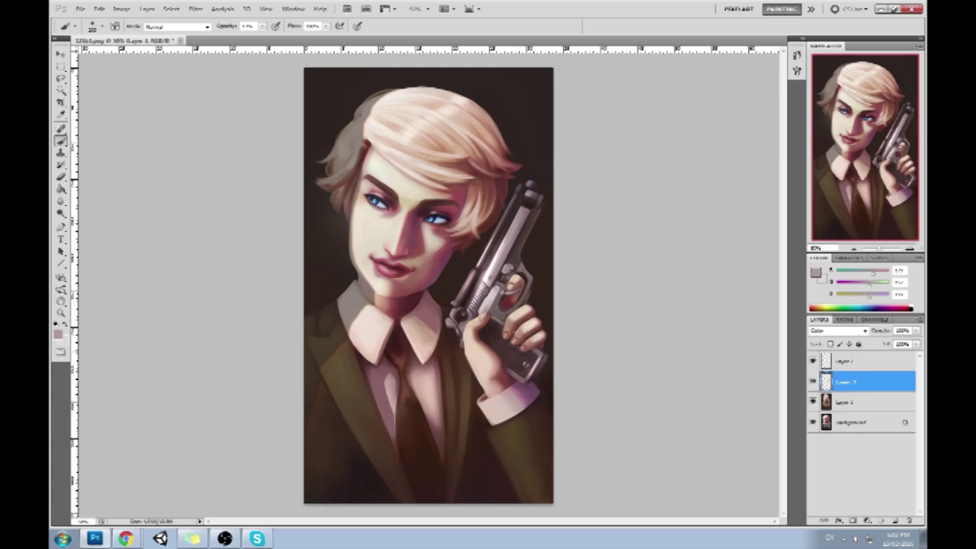
{"action": "right_click", "coordinate": [864, 384]}
{"action": "left_click", "coordinate": [856, 357]}
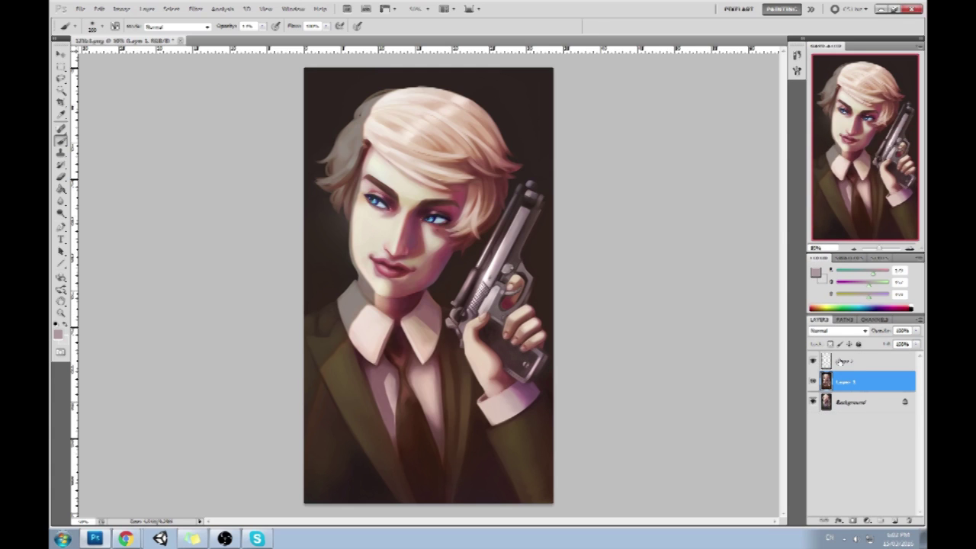
Merge the remaining upper layer into Layer 1 and compare the result with the original.
{"action": "right_click", "coordinate": [850, 363]}
{"action": "left_click", "coordinate": [847, 333]}
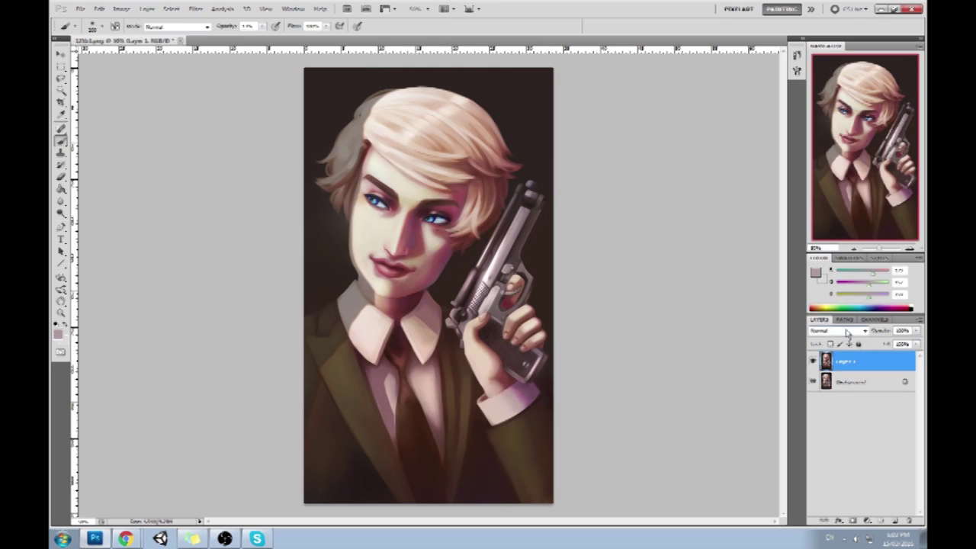
{"action": "left_click", "coordinate": [812, 360]}
{"action": "left_click", "coordinate": [813, 361]}
Shade the shirt below the collar point beside the gun hand with sampled dark mauve, using a lasso selection.
{"action": "left_click_drag", "start_coordinate": [61, 201], "coordinate": [92, 218]}
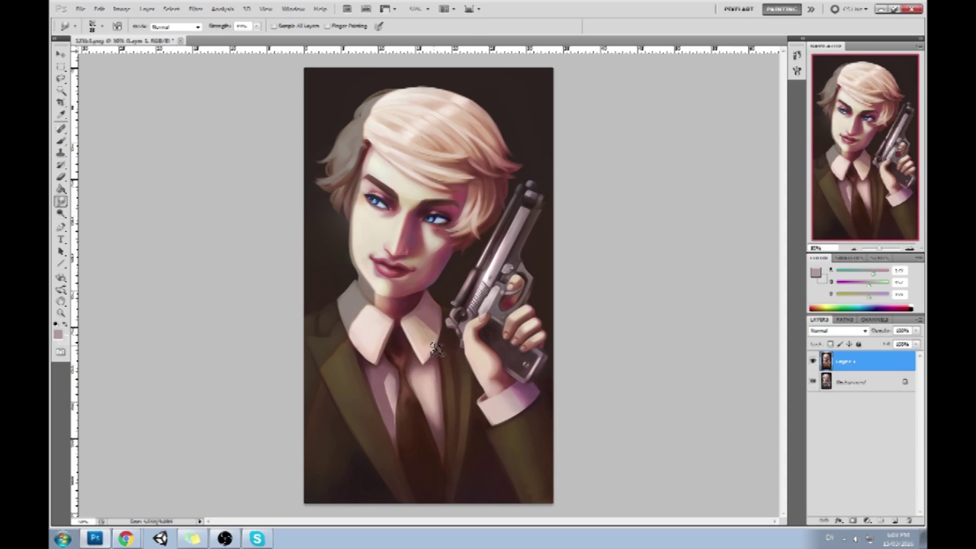
{"action": "key", "text": "l"}
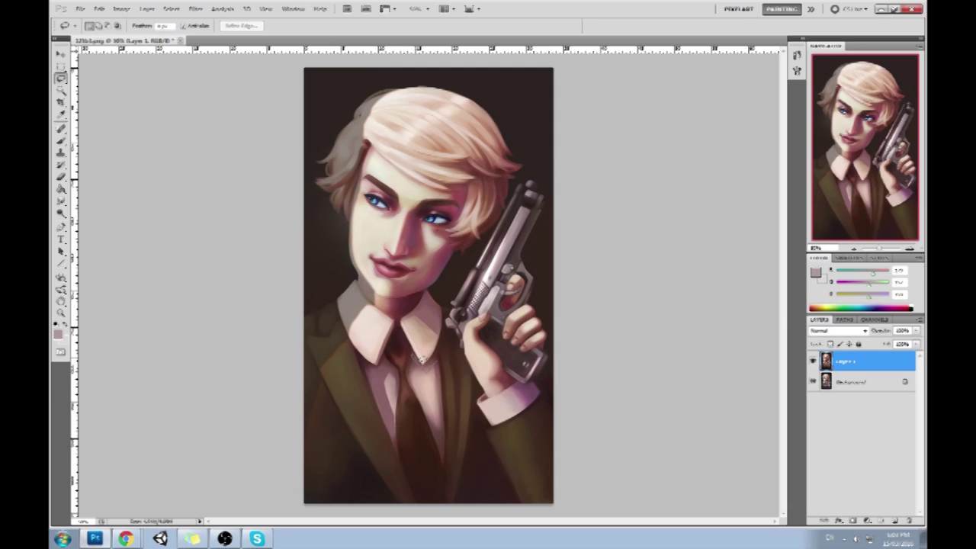
{"action": "key", "text": "b"}
{"action": "left_click", "coordinate": [432, 358], "text": "alt"}
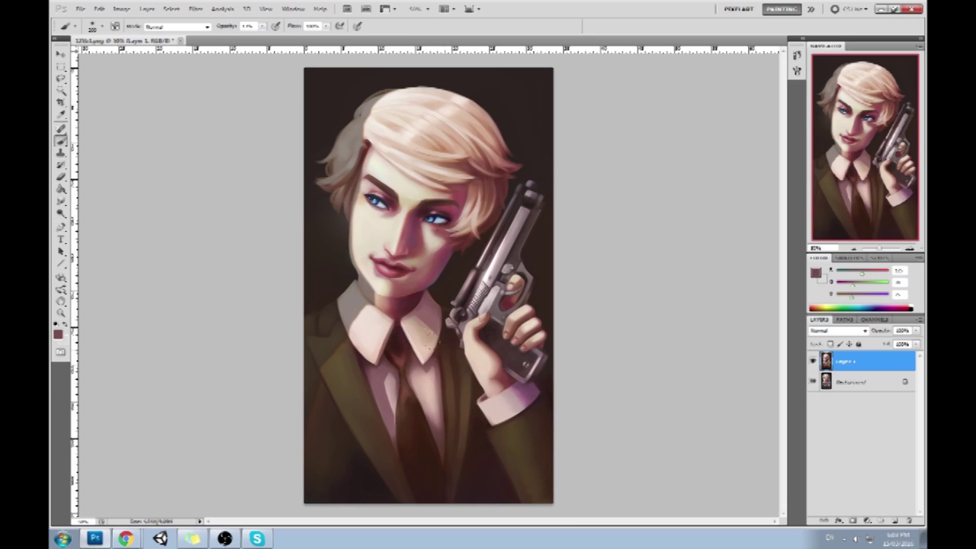
{"action": "key", "text": "l"}
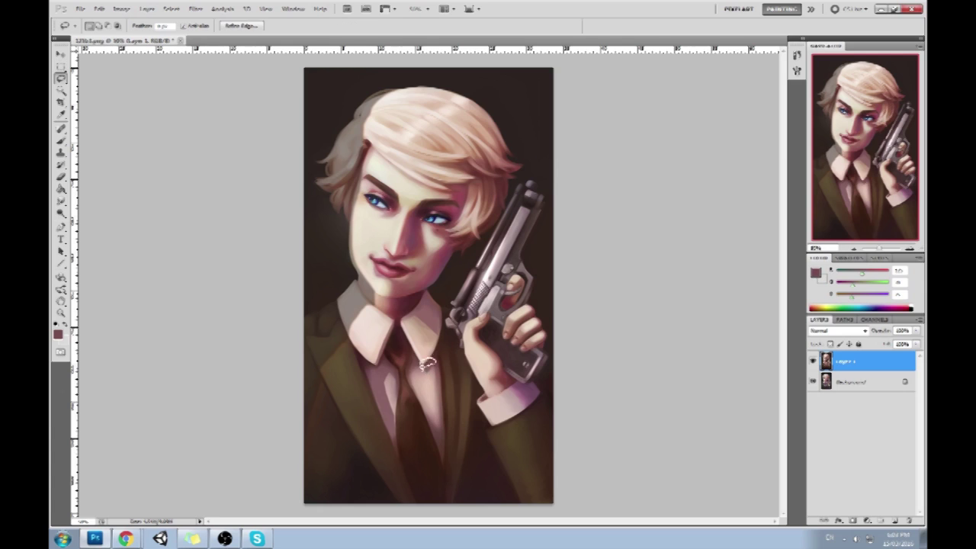
{"action": "key", "text": "ctrl+d"}
Lasso the shirt area under the collar beside the tie knot, shade it with sampled dark mauve, and deselect.
{"action": "left_click_drag", "start_coordinate": [410, 361], "coordinate": [413, 358]}
{"action": "key", "text": "ctrl+d"}
{"action": "key", "text": "b"}
{"action": "left_click", "coordinate": [438, 432], "text": "alt"}
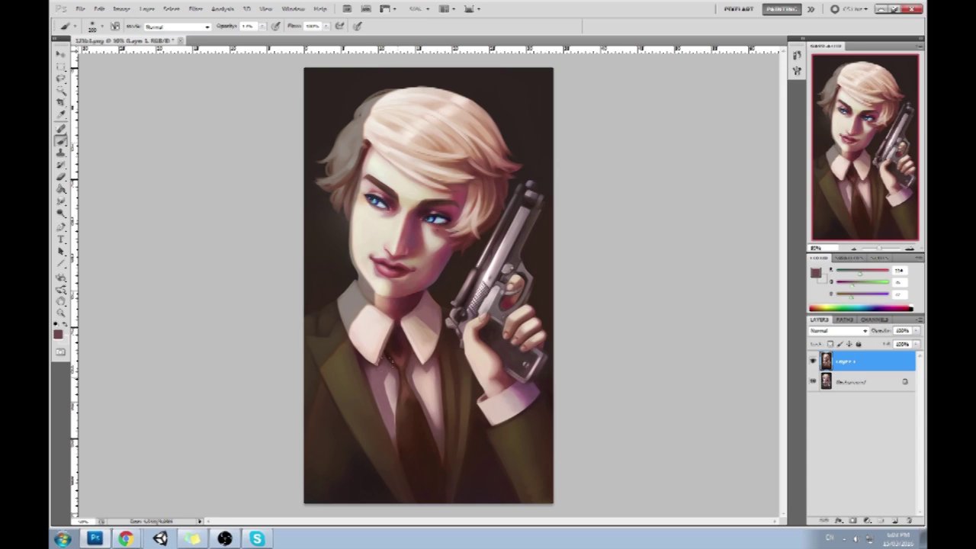
{"action": "key", "text": "m"}
{"action": "right_click", "coordinate": [404, 372]}
{"action": "left_click", "coordinate": [447, 185]}
Paint mauve shading on the shirt beside the tie at a higher brush opacity and soften it with the Blur tool.
{"action": "key", "text": "b"}
{"action": "left_click", "coordinate": [411, 372], "text": "alt"}
{"action": "left_click_drag", "start_coordinate": [263, 27], "coordinate": [281, 37]}
{"action": "left_click", "coordinate": [382, 403], "text": "alt"}
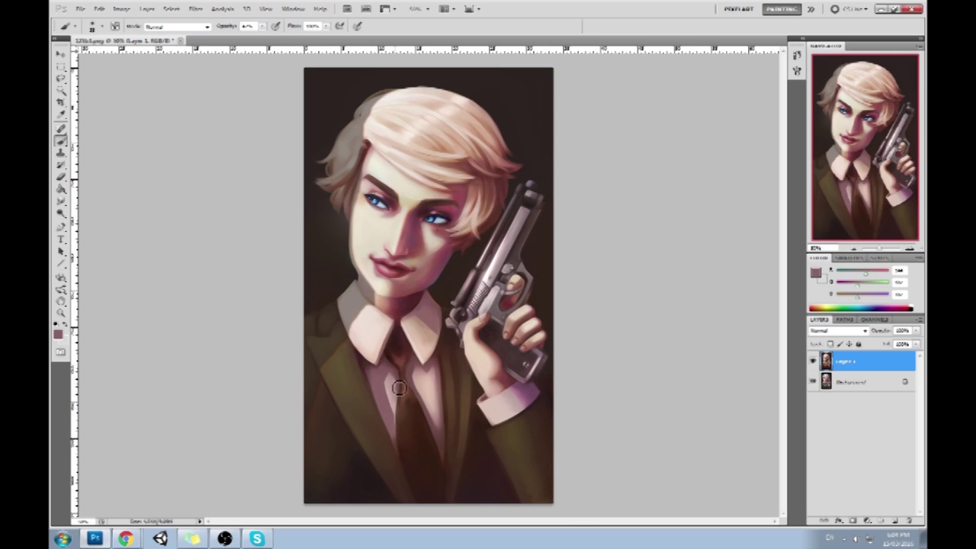
{"action": "left_click", "coordinate": [436, 421], "text": "alt"}
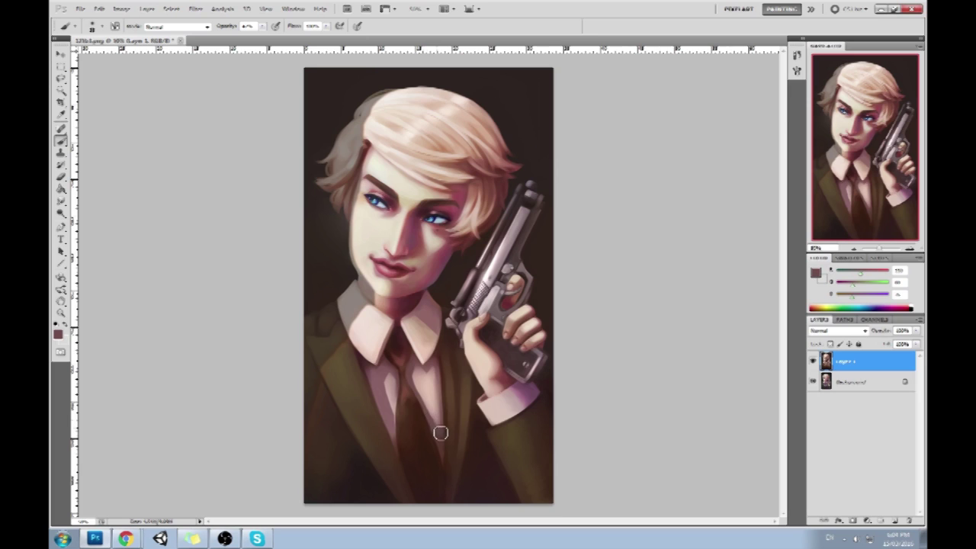
{"action": "left_click", "coordinate": [61, 202]}
{"action": "left_click", "coordinate": [91, 219]}
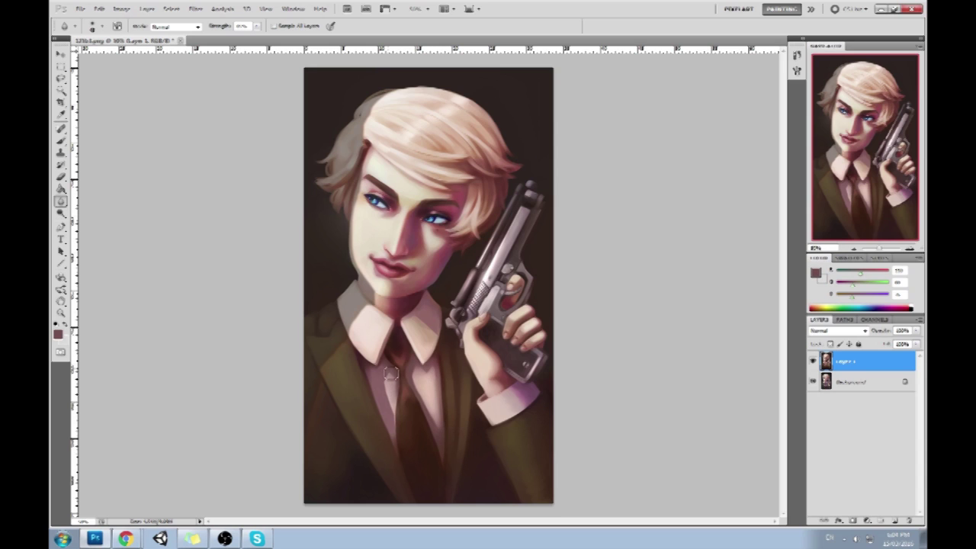
Refine the shirt shadows along both edges of the tie with mauve tones sampled from the shirt.
{"action": "key", "text": "b"}
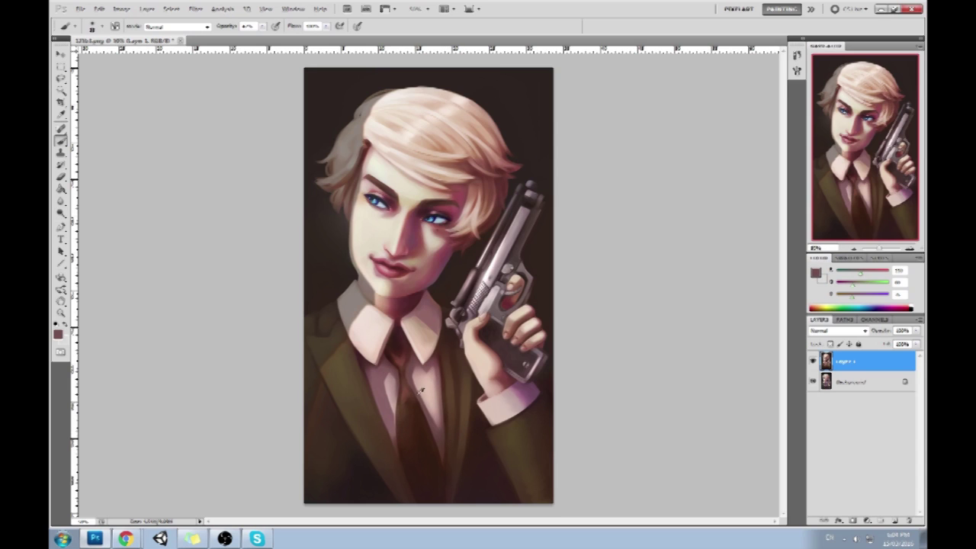
{"action": "left_click", "coordinate": [389, 392], "text": "alt"}
{"action": "left_click", "coordinate": [388, 412], "text": "alt"}
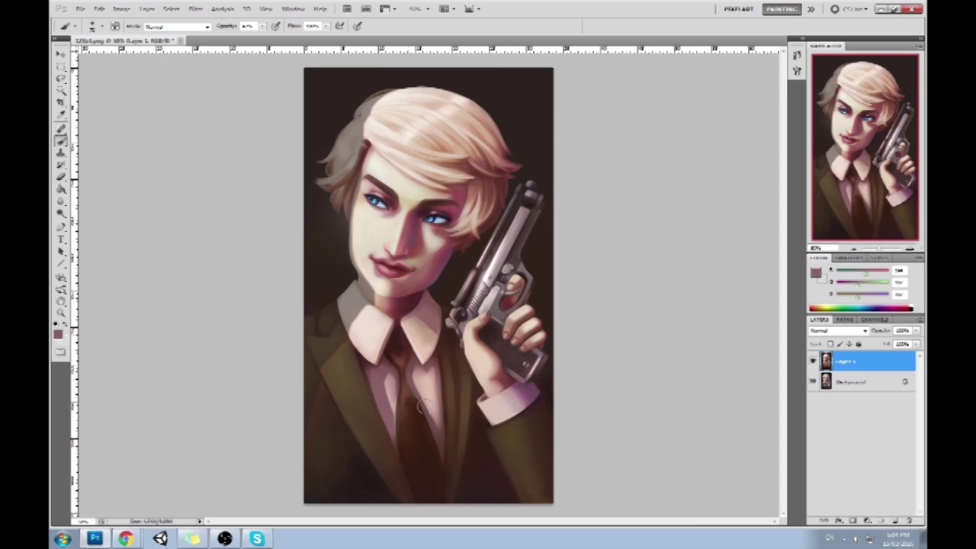
{"action": "left_click_drag", "start_coordinate": [413, 385], "coordinate": [438, 444]}
{"action": "left_click", "coordinate": [433, 421], "text": "alt"}
{"action": "left_click", "coordinate": [443, 438], "text": "alt"}
{"action": "left_click", "coordinate": [440, 450], "text": "alt"}
{"action": "left_click", "coordinate": [391, 417], "text": "alt"}
{"action": "left_click_drag", "start_coordinate": [394, 419], "coordinate": [392, 421]}
Paint a reddish-brown highlight onto the upper tie with an enlarged brush.
{"action": "key", "text": "l"}
{"action": "mouse_move", "coordinate": [404, 376]}
{"action": "left_mouse_down"}
{"action": "mouse_move", "coordinate": [407, 418]}
{"action": "mouse_move", "coordinate": [405, 375]}
{"action": "left_mouse_up"}
{"action": "key", "text": "ctrl+d"}
{"action": "key", "text": "b"}
{"action": "left_click", "coordinate": [404, 391], "text": "alt"}
{"action": "key", "text": "bracketright"}
{"action": "key", "text": "bracketright"}
{"action": "key", "text": "bracketright"}
{"action": "key", "text": "bracketright"}
{"action": "key", "text": "bracketright"}
{"action": "left_click_drag", "start_coordinate": [393, 366], "coordinate": [391, 379]}
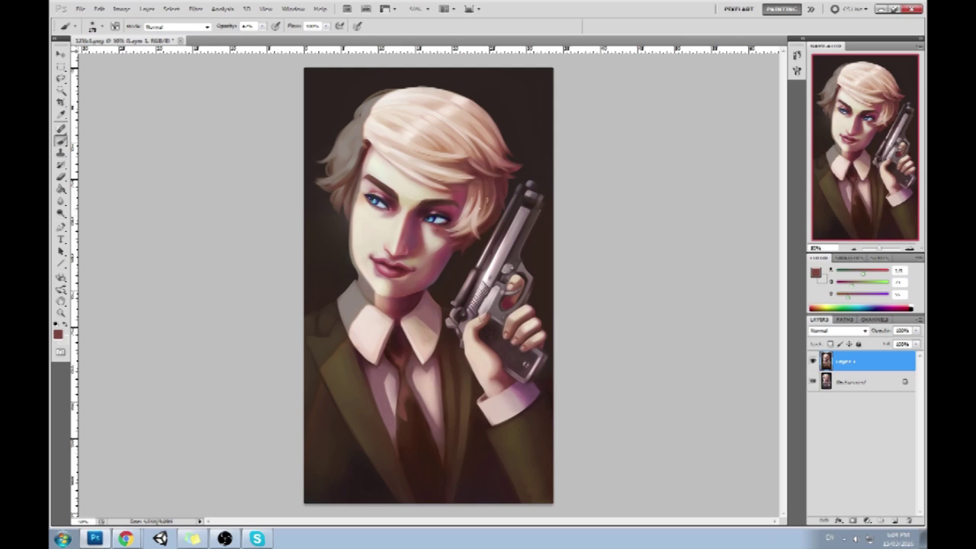
Sample reddish tones from the tie and extend the highlight along its upper section with the brush.
{"action": "left_click", "coordinate": [60, 213]}
{"action": "left_click", "coordinate": [85, 214]}
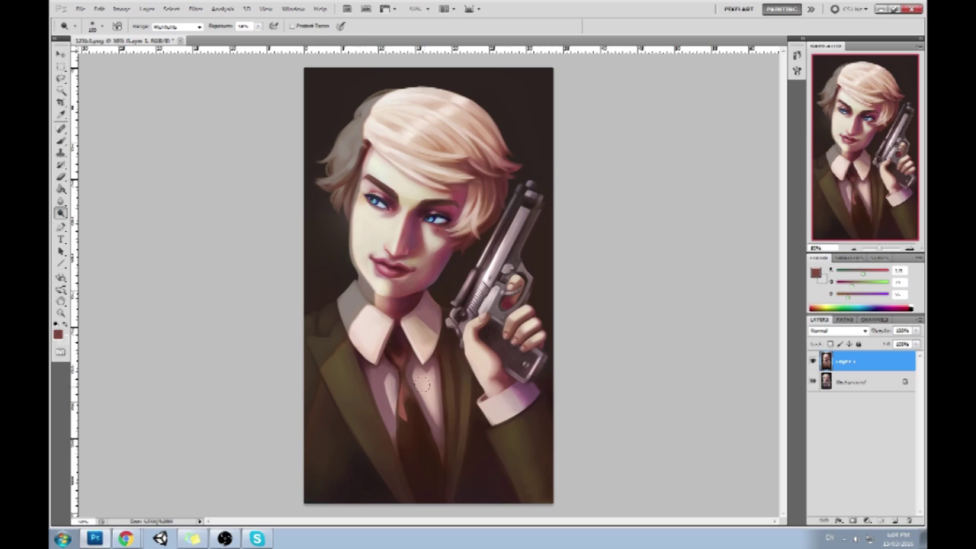
{"action": "key", "text": "l"}
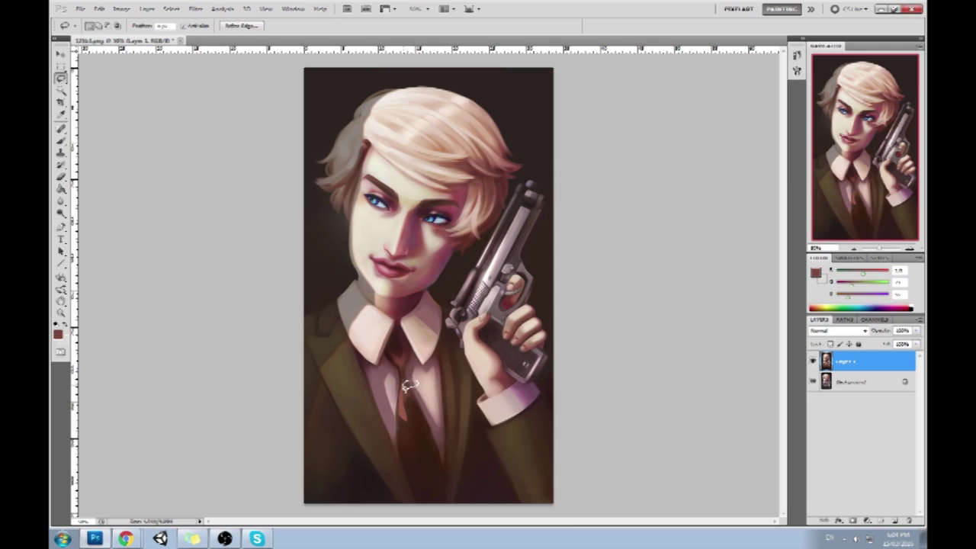
{"action": "key", "text": "b"}
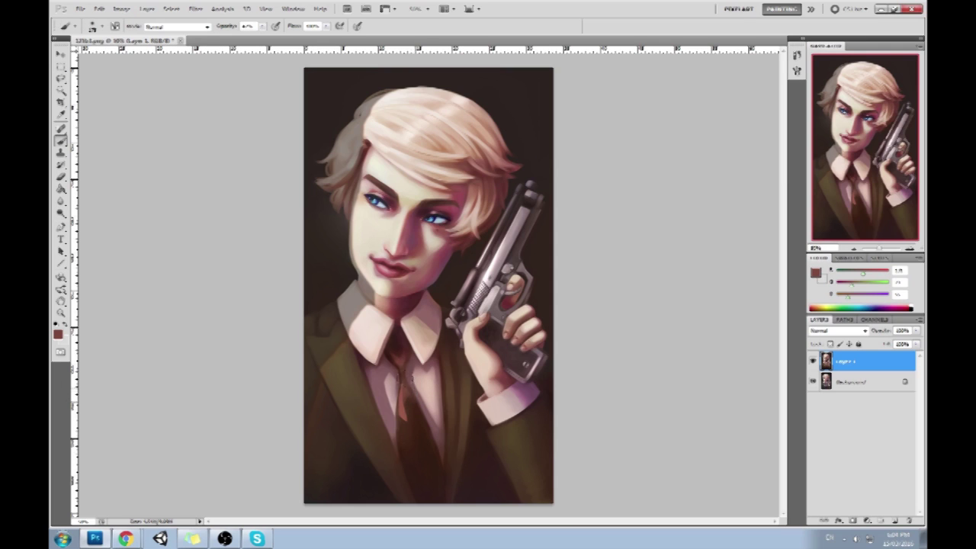
{"action": "left_click", "coordinate": [406, 400], "text": "alt"}
{"action": "left_click", "coordinate": [402, 396], "text": "alt"}
Soften the reddish highlight on the tie with the Blur tool.
{"action": "key", "text": "m"}
{"action": "right_click", "coordinate": [413, 172]}
{"action": "left_click", "coordinate": [458, 182]}
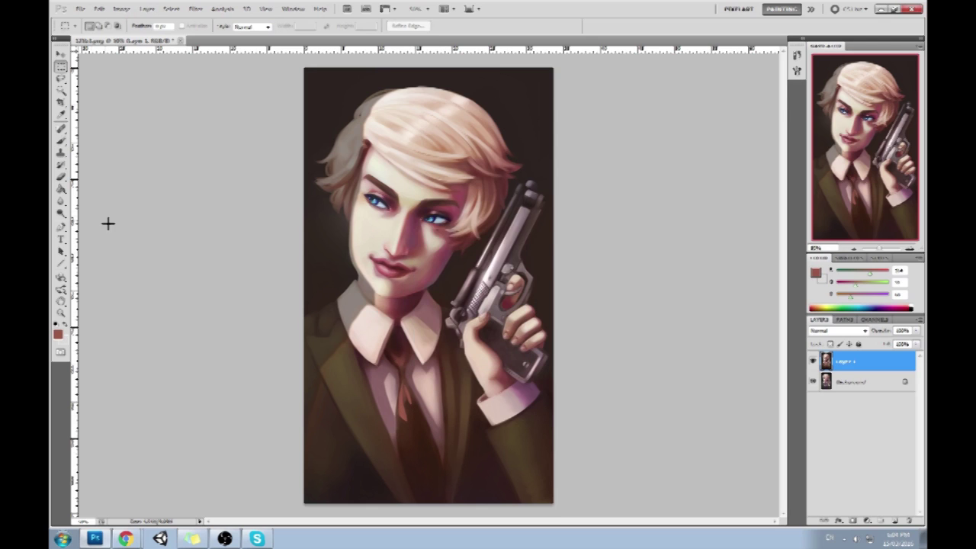
{"action": "right_click", "coordinate": [61, 201]}
{"action": "left_click", "coordinate": [414, 392]}
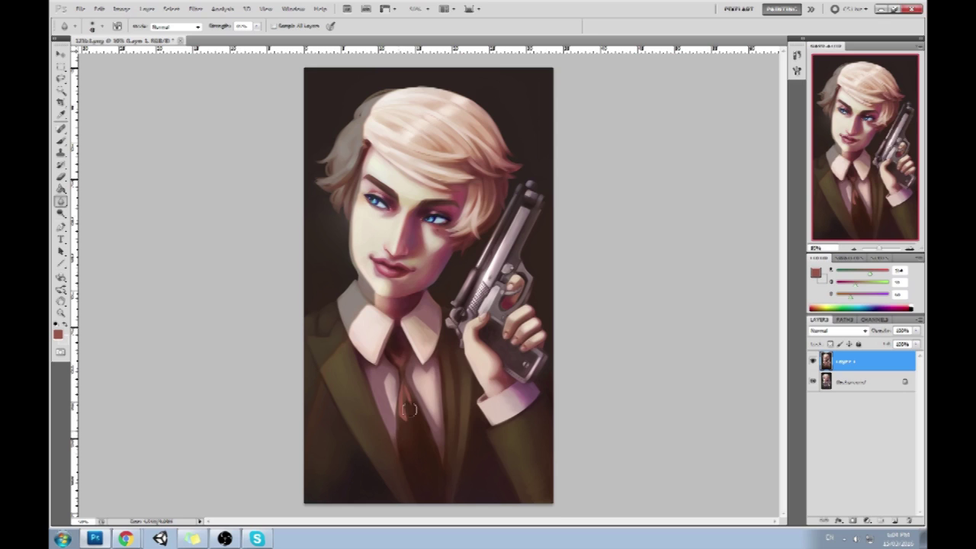
Paint a sampled dark brown shadow over the upper tie and blur the lower end of its highlight.
{"action": "key", "text": "b"}
{"action": "left_click", "coordinate": [389, 374], "text": "alt"}
{"action": "left_click_drag", "start_coordinate": [402, 389], "coordinate": [402, 395]}
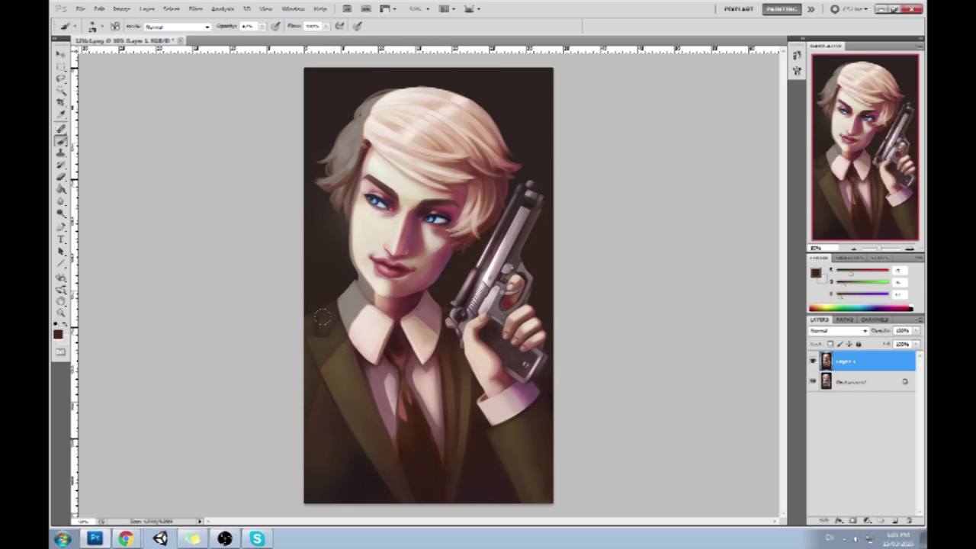
{"action": "left_click_drag", "start_coordinate": [61, 200], "coordinate": [84, 201]}
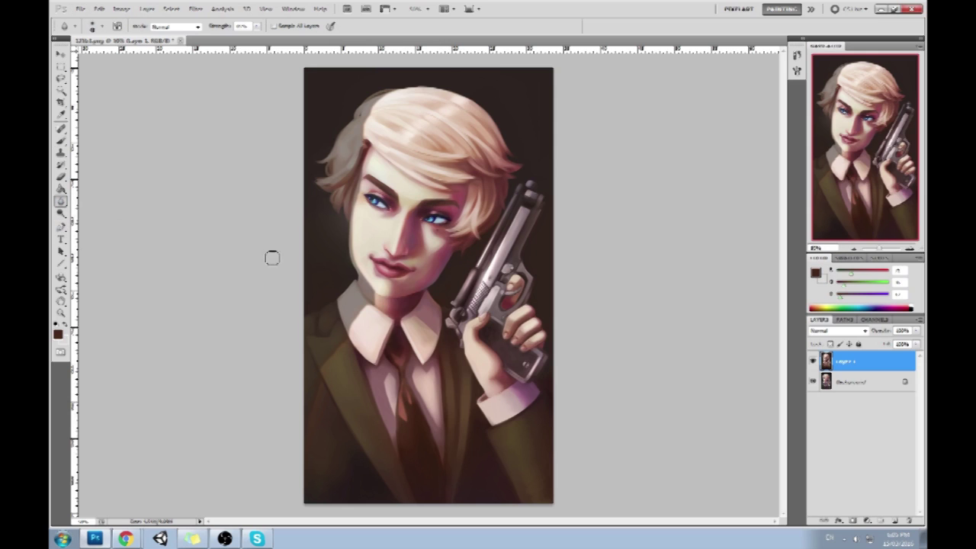
{"action": "left_click_drag", "start_coordinate": [408, 423], "coordinate": [407, 429]}
Refine the lower part of the tie highlight with reddish and dark brown tones sampled from the tie.
{"action": "key", "text": "b"}
{"action": "left_click", "coordinate": [402, 412], "text": "alt"}
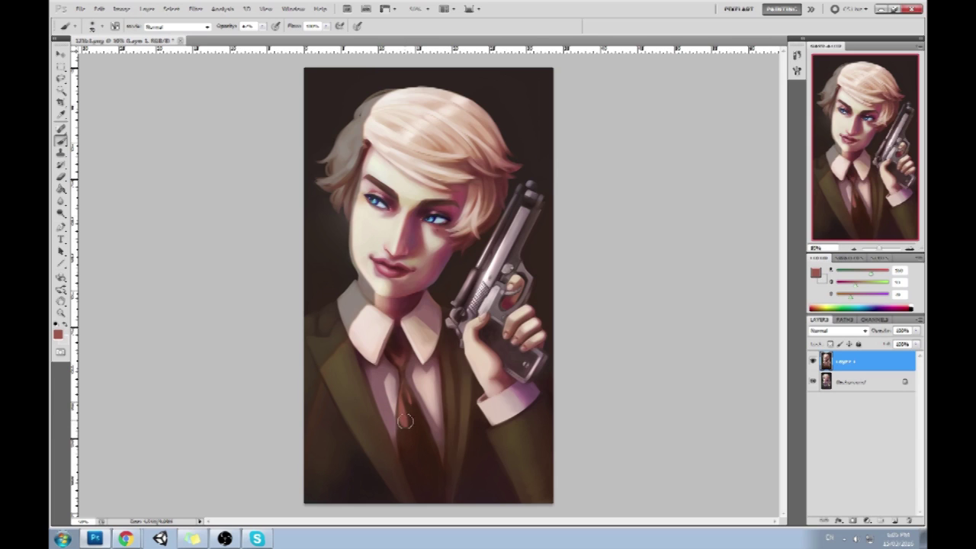
{"action": "left_click", "coordinate": [411, 421], "text": "alt"}
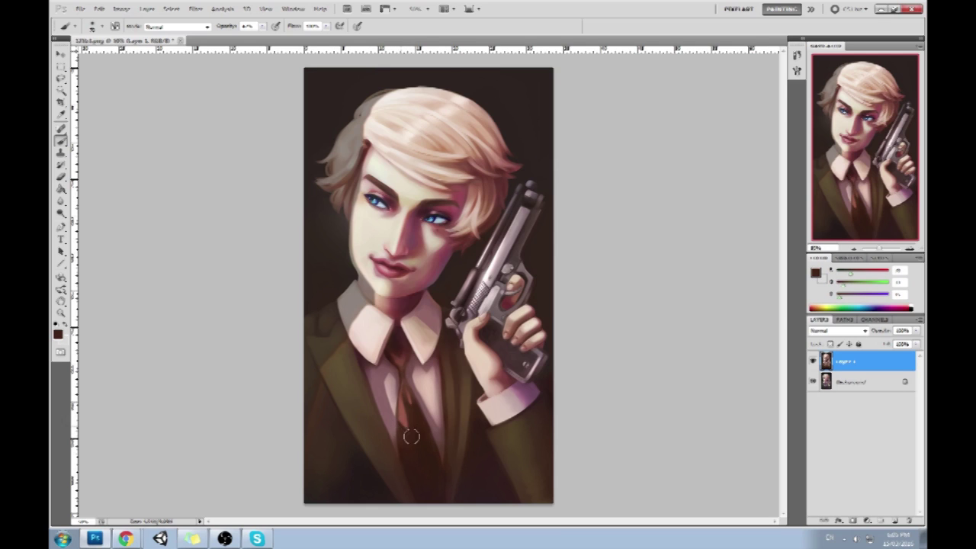
{"action": "left_click", "coordinate": [398, 414], "text": "alt"}
{"action": "left_click_drag", "start_coordinate": [400, 419], "coordinate": [401, 443]}
{"action": "left_click", "coordinate": [399, 427], "text": "alt"}
{"action": "left_click", "coordinate": [400, 426], "text": "alt"}
{"action": "left_click", "coordinate": [401, 429], "text": "alt"}
Greatly enlarge the brush and darken the lower jacket, sleeve and shirt cuff below the gun with a sampled dark brown.
{"action": "left_click", "coordinate": [503, 100], "text": "alt"}
{"action": "key", "text": "bracketright"}
{"action": "key", "text": "bracketright"}
{"action": "key", "text": "bracketright"}
{"action": "key", "text": "bracketright"}
{"action": "key", "text": "bracketright"}
{"action": "key", "text": "bracketright"}
{"action": "key", "text": "bracketright"}
{"action": "key", "text": "bracketright"}
{"action": "key", "text": "bracketright"}
{"action": "key", "text": "bracketright"}
{"action": "key", "text": "bracketright"}
{"action": "key", "text": "bracketright"}
{"action": "key", "text": "bracketright"}
{"action": "key", "text": "bracketright"}
{"action": "left_click_drag", "start_coordinate": [474, 103], "coordinate": [517, 156]}
{"action": "key", "text": "ctrl+z"}
{"action": "key", "text": "ctrl+minus"}
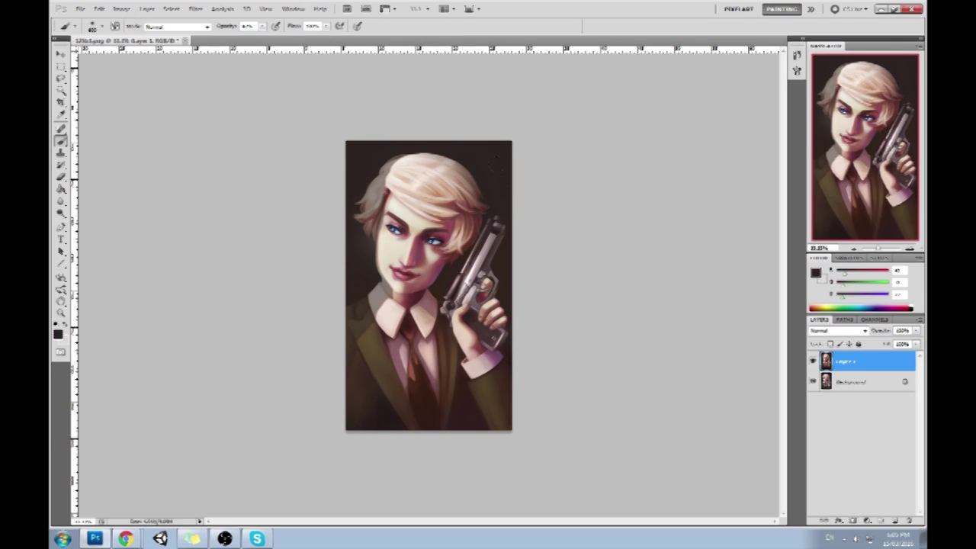
{"action": "left_click", "coordinate": [470, 421], "text": "alt"}
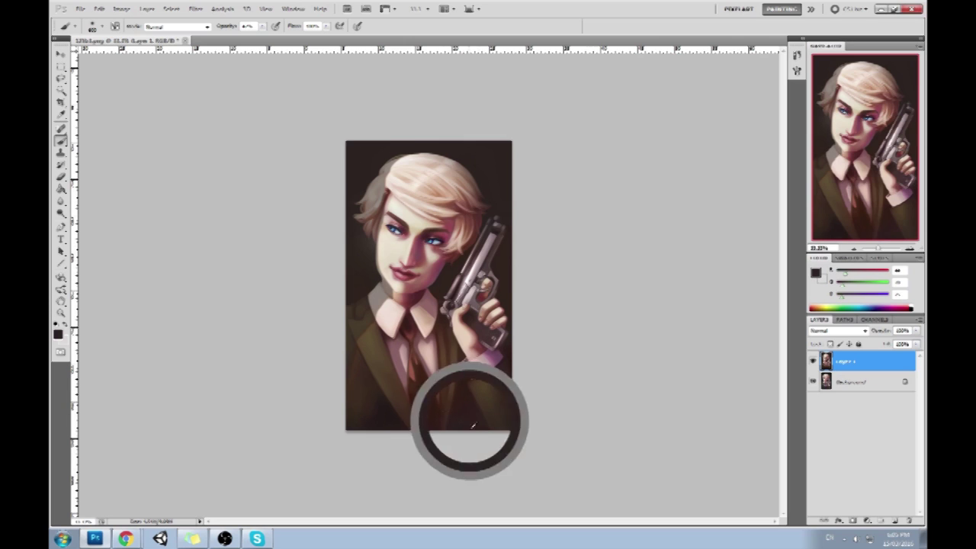
{"action": "left_click_drag", "start_coordinate": [472, 395], "coordinate": [500, 326]}
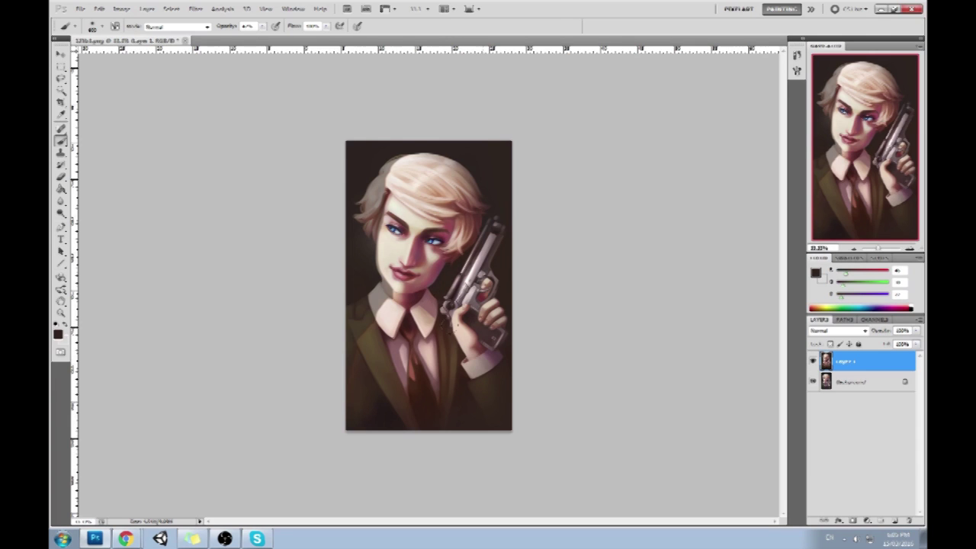
Compare the paint-over with the original by toggling the visibility of the paint-over layer.
{"action": "left_click", "coordinate": [813, 362]}
{"action": "left_click", "coordinate": [813, 362]}
{"action": "key", "text": "m"}
{"action": "right_click", "coordinate": [481, 253]}
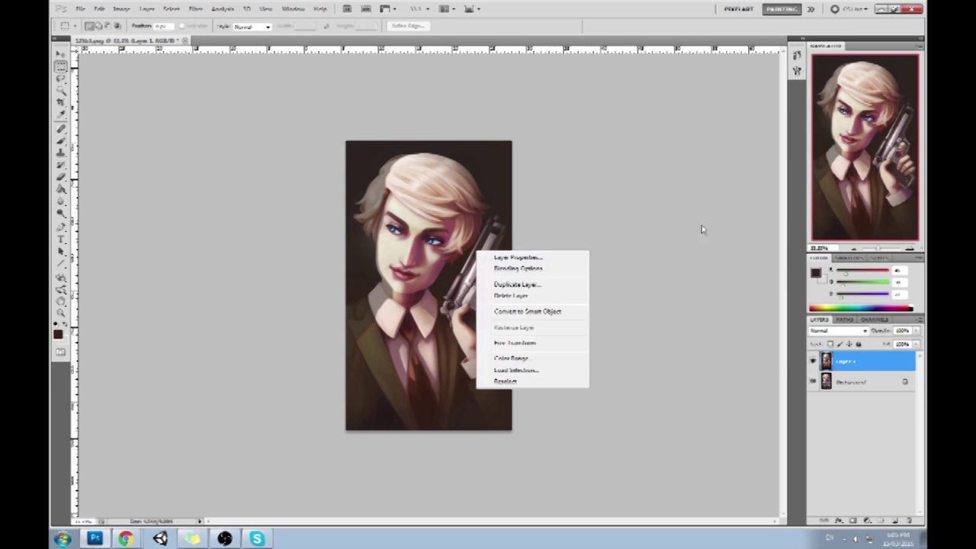
{"action": "left_click", "coordinate": [714, 277]}
Try positive and negative hue shifts on the paint-over layer with Hue/Saturation, and discard the adjustment.
{"action": "key", "text": "ctrl+u"}
{"action": "mouse_move", "coordinate": [672, 281]}
{"action": "left_mouse_down"}
{"action": "mouse_move", "coordinate": [741, 286]}
{"action": "mouse_move", "coordinate": [647, 283]}
{"action": "mouse_move", "coordinate": [689, 284]}
{"action": "left_mouse_up"}
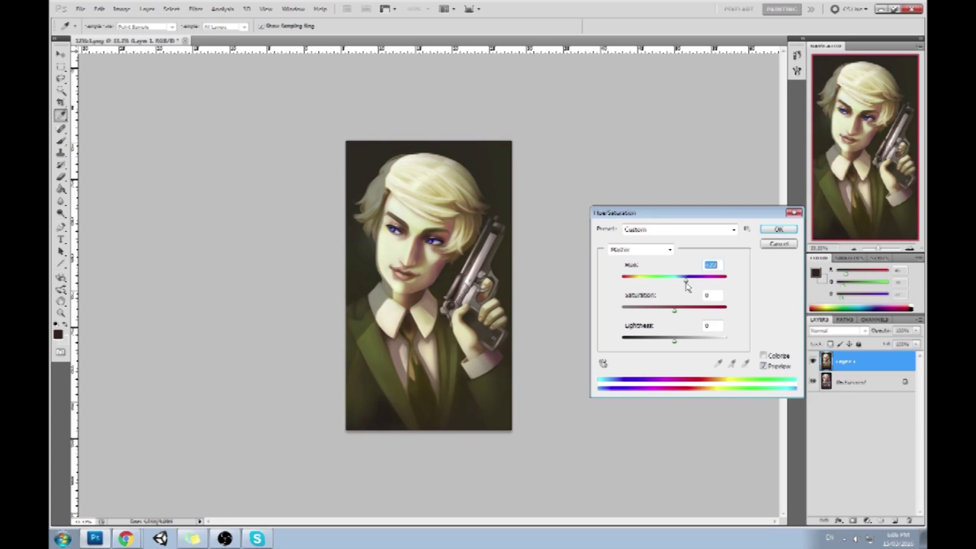
{"action": "type", "text": "0"}
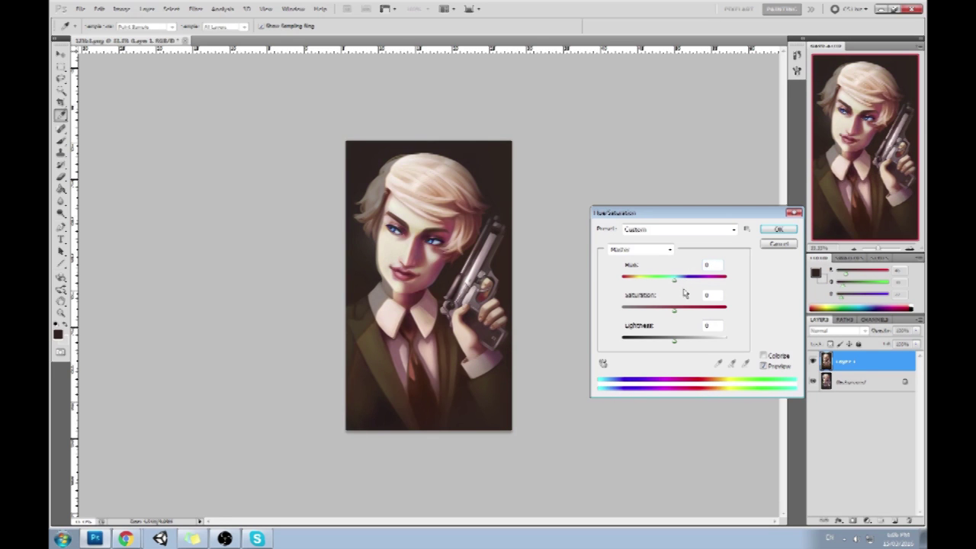
{"action": "mouse_move", "coordinate": [675, 284]}
{"action": "left_mouse_down"}
{"action": "mouse_move", "coordinate": [703, 284]}
{"action": "mouse_move", "coordinate": [653, 279]}
{"action": "mouse_move", "coordinate": [603, 294]}
{"action": "mouse_move", "coordinate": [657, 289]}
{"action": "left_mouse_up"}
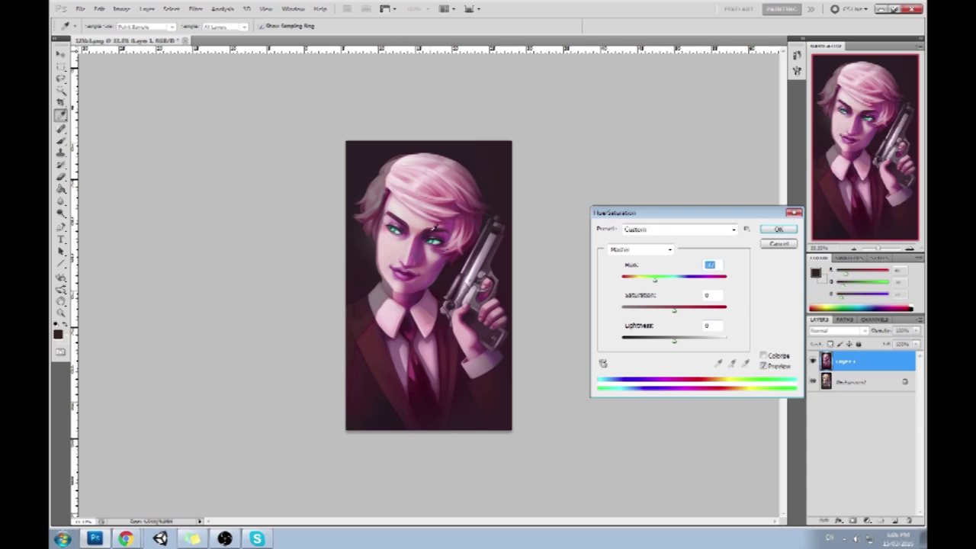
{"action": "left_click_drag", "start_coordinate": [657, 282], "coordinate": [720, 282]}
{"action": "left_click", "coordinate": [778, 243]}
Merge the paint-over layer into the background layer.
{"action": "key", "text": "m"}
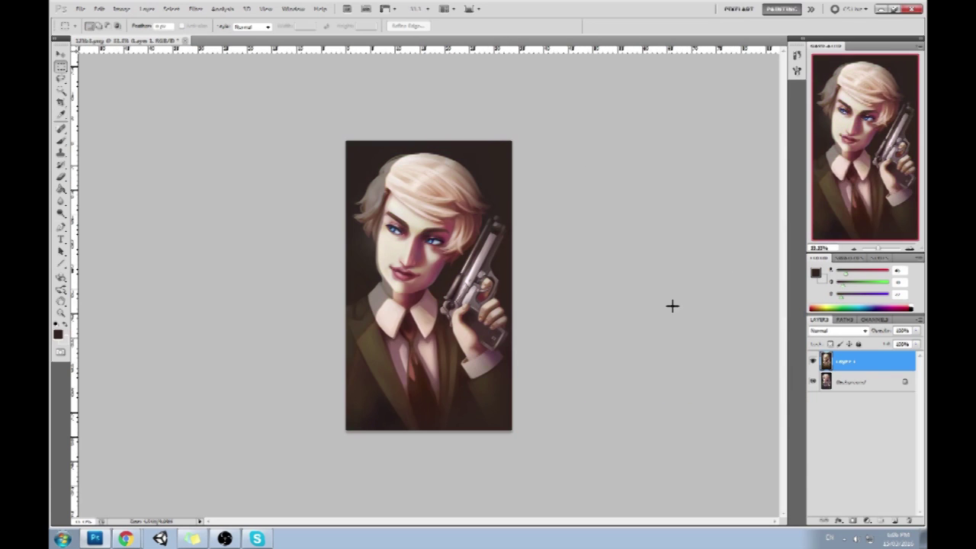
{"action": "right_click", "coordinate": [884, 371]}
{"action": "left_click", "coordinate": [865, 338]}
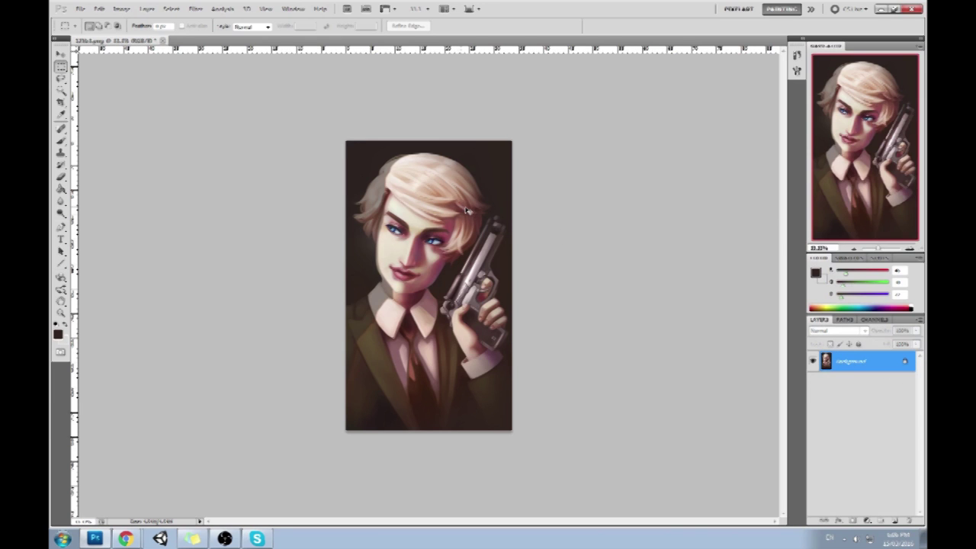